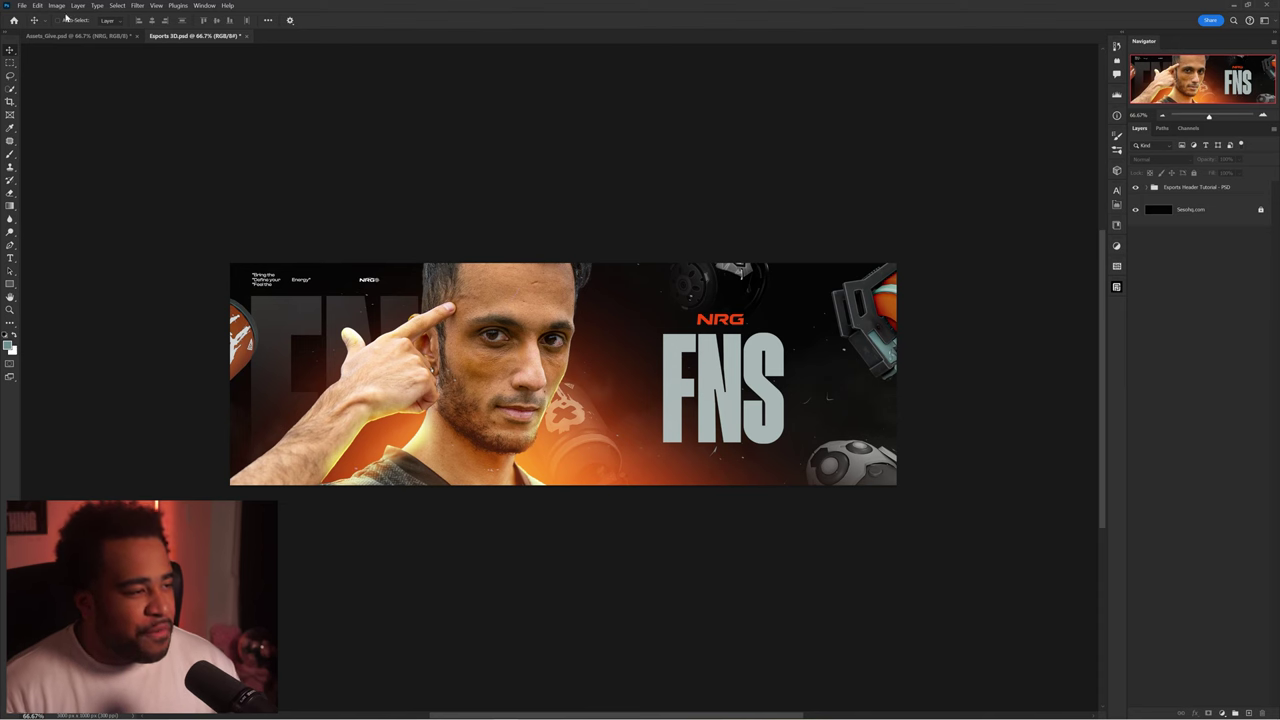
- Create a new 3000 x 1000 pixel document at 300 pixels/inch in RGB Color with a white background
click(21, 5)
click(35, 17)
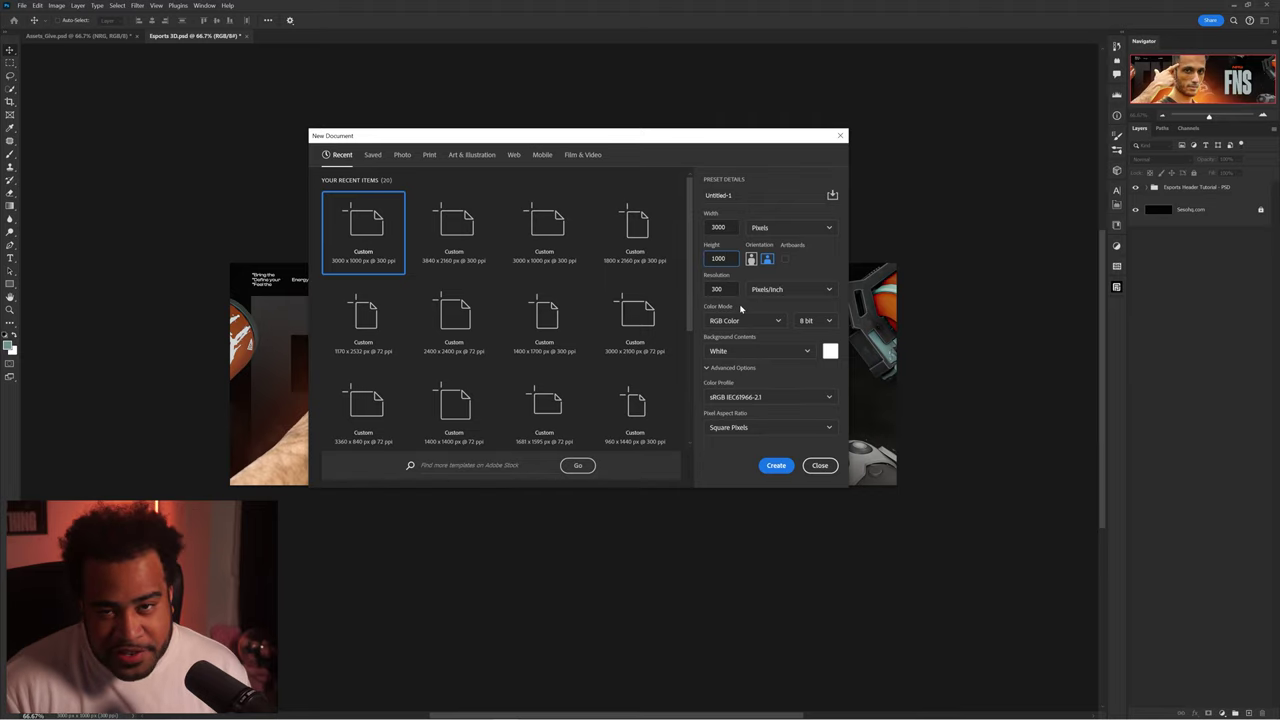
click(776, 466)
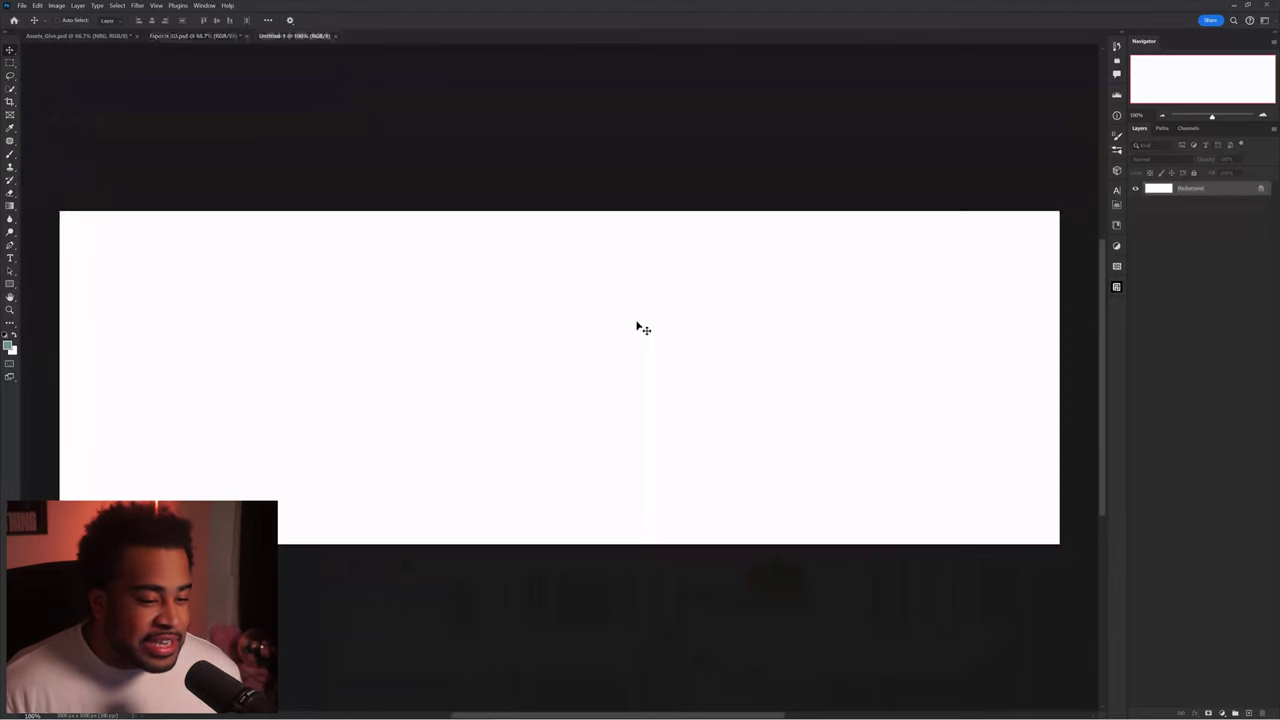
scroll(618, 299, down, 1)
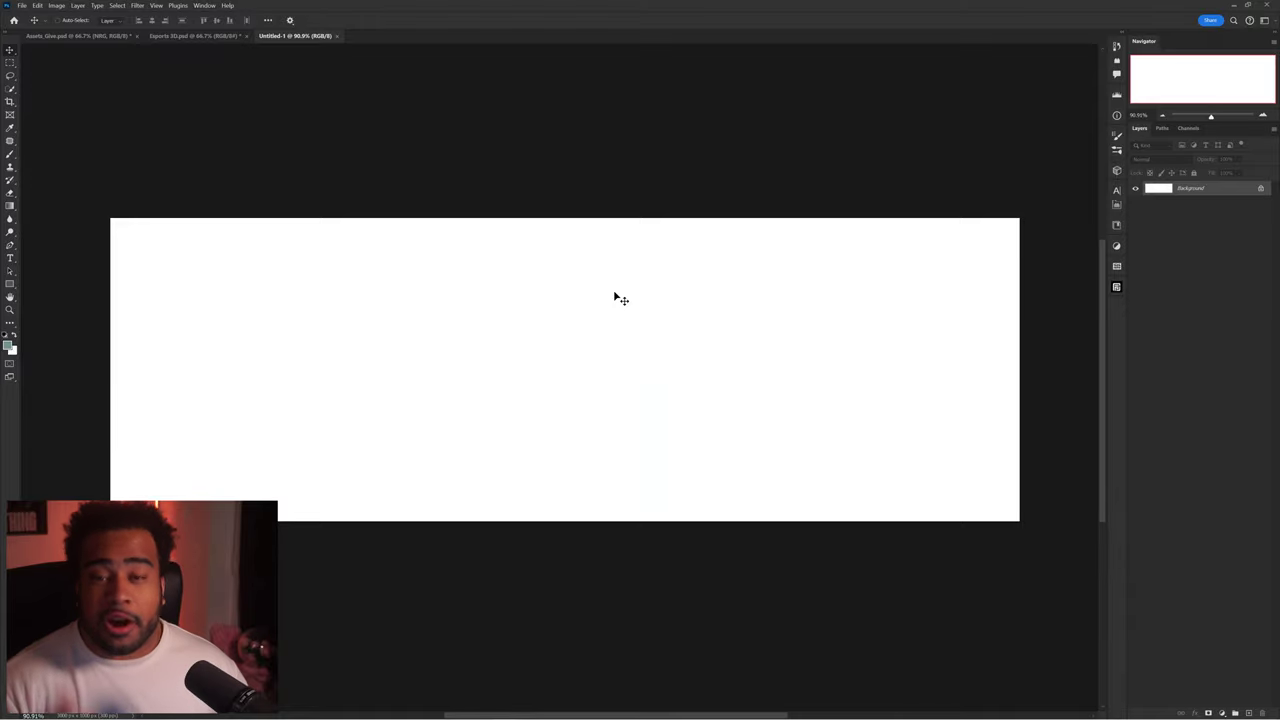
- In Assets_Give.psd, hide the game renders, dust and both texture layers, and select the jersey photo layer
click(100, 35)
drag(546, 286, 200, 37)
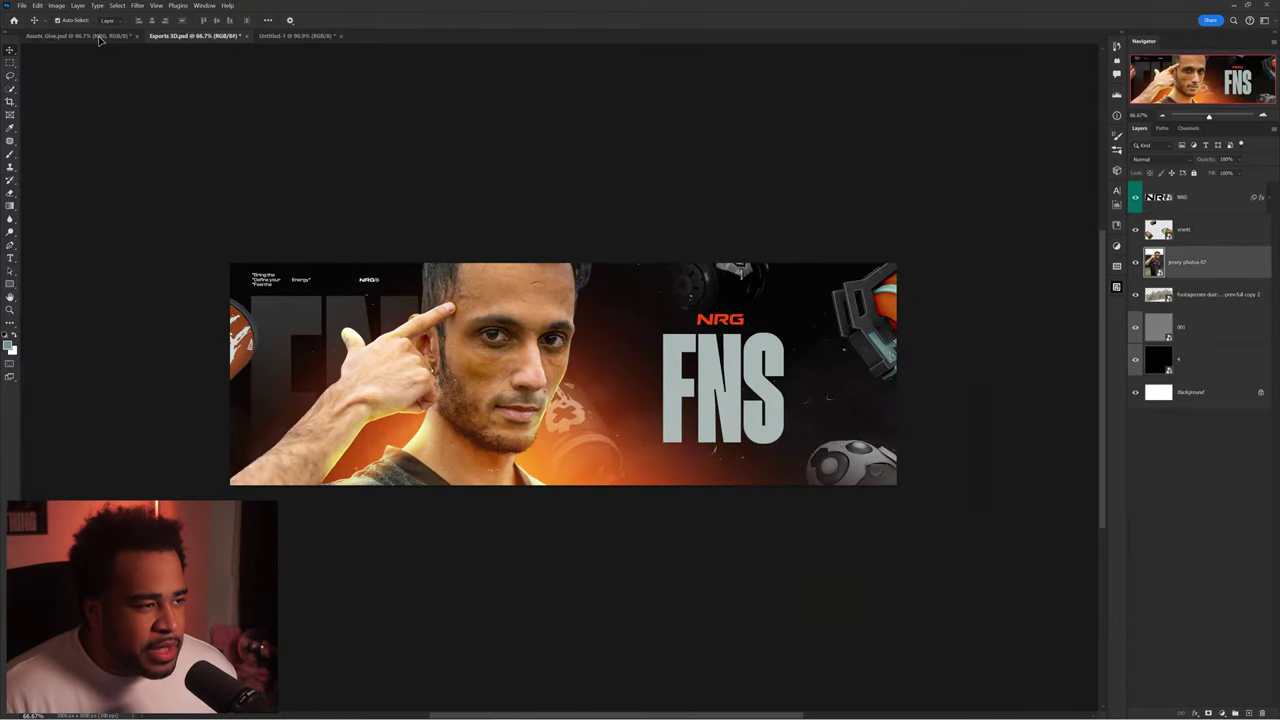
drag(100, 38, 794, 427)
click(1135, 229)
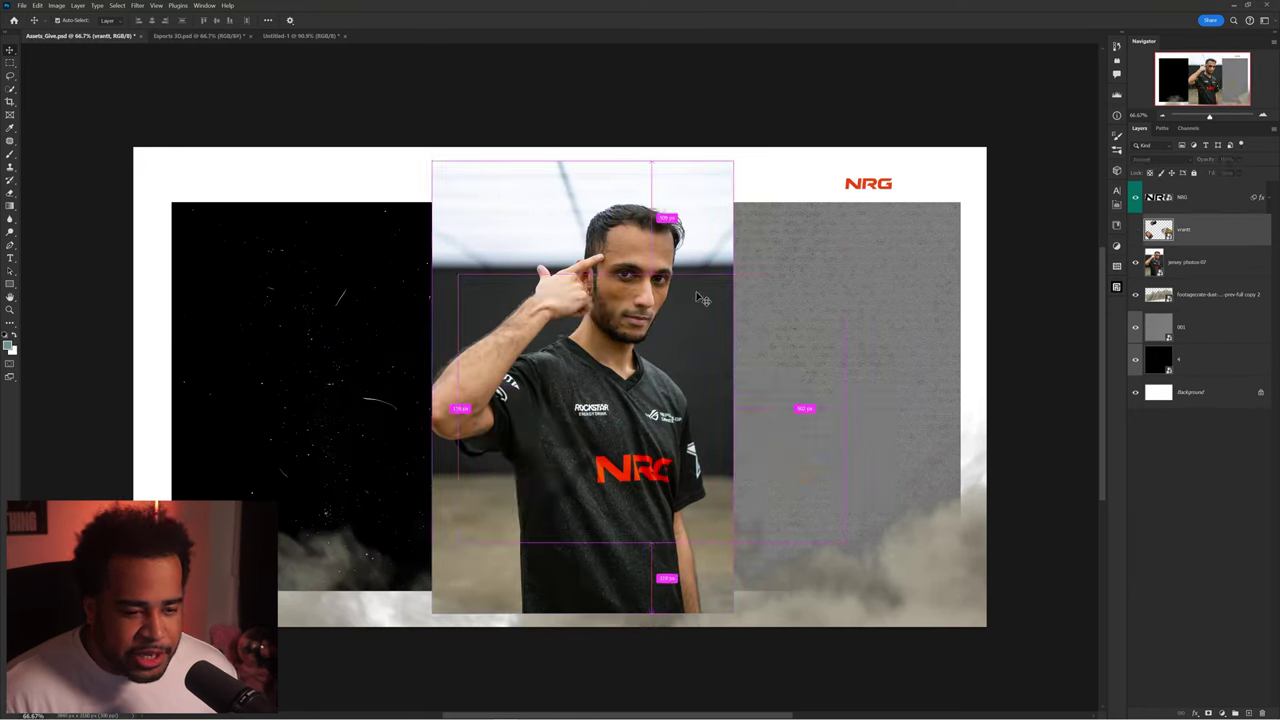
drag(690, 252, 688, 250)
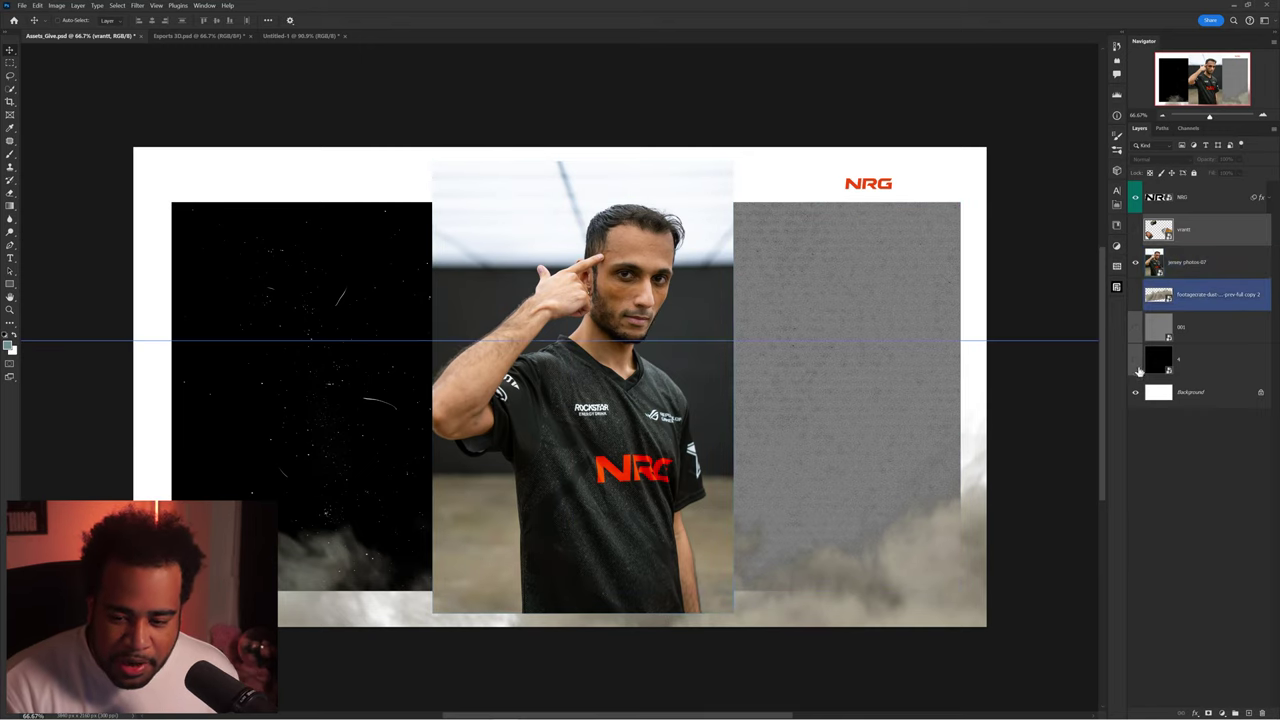
drag(1135, 365, 1135, 295)
click(1182, 270)
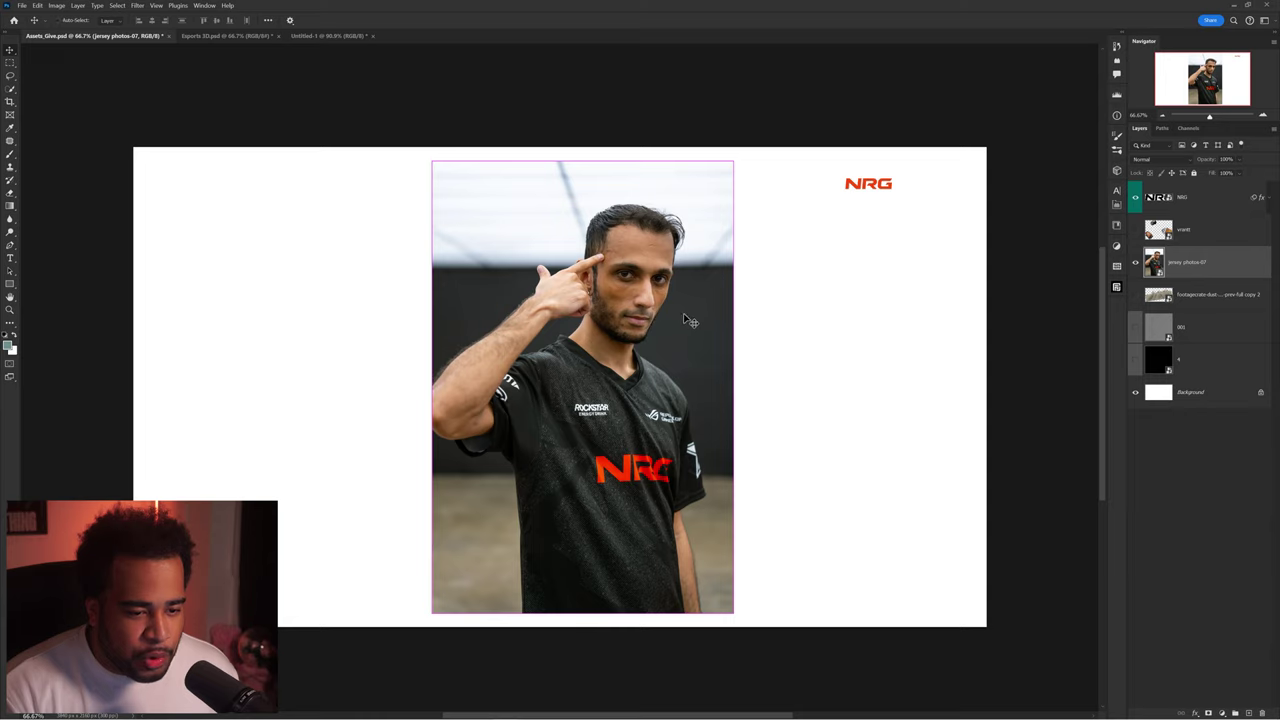
- Use the Quick Selection tool's Select Subject to select the player in the jersey photo
key(w)
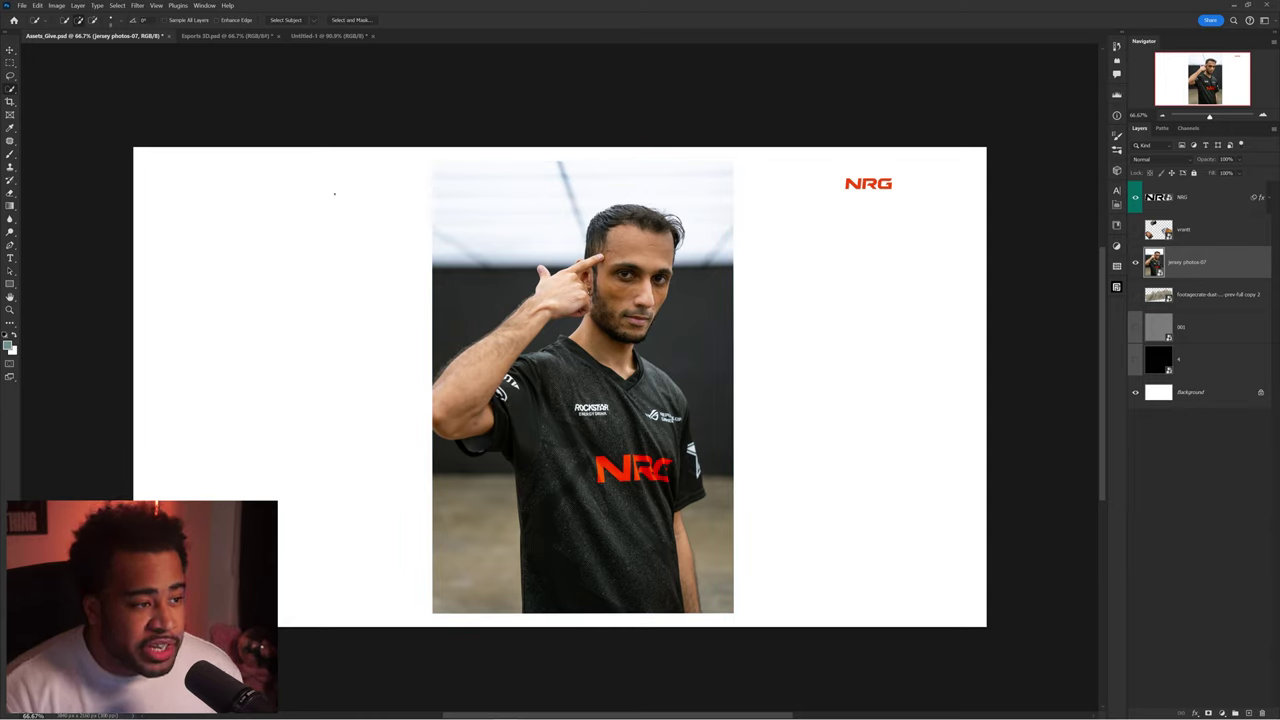
right_click(10, 90)
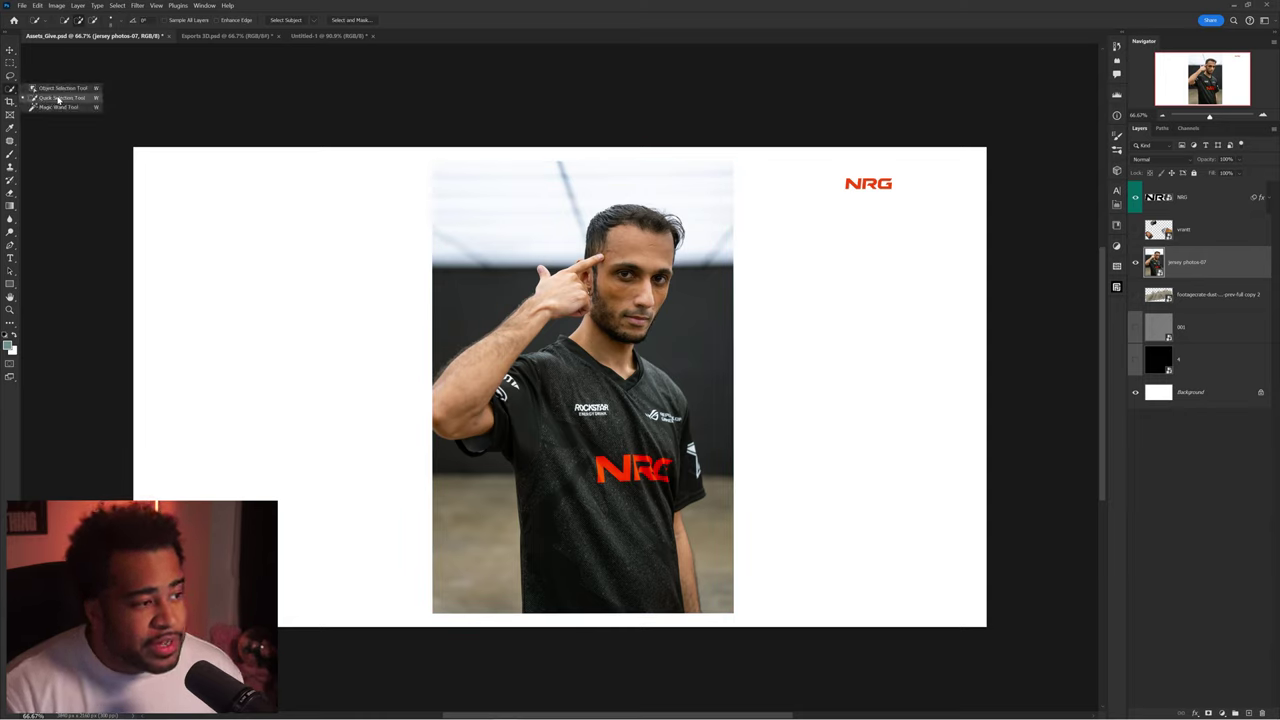
click(58, 98)
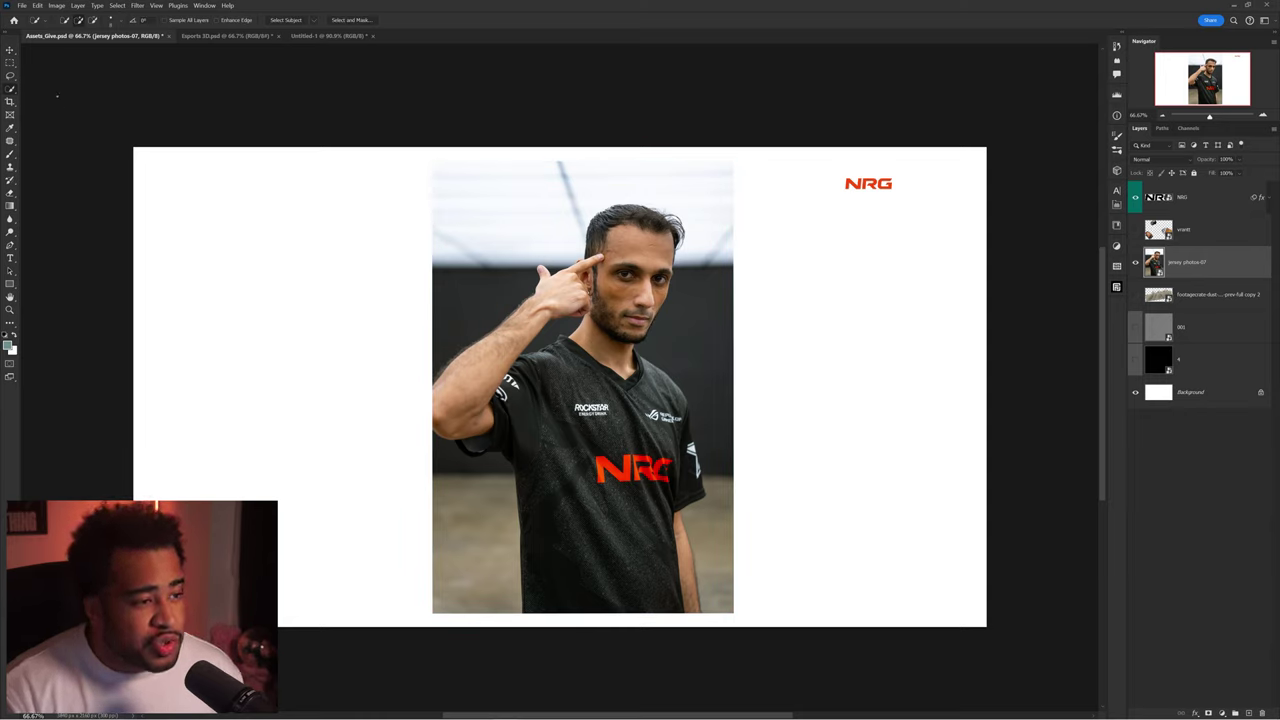
click(285, 19)
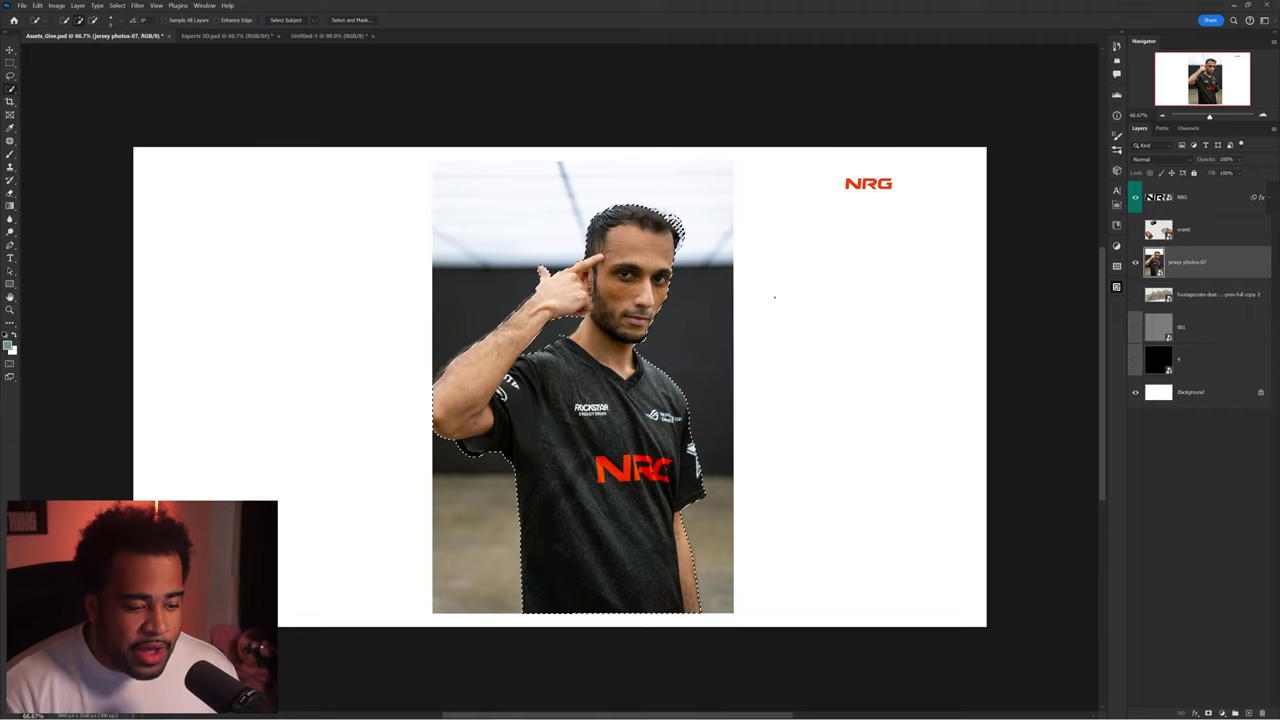
- Inspect the selection edges around the player's hand, face and neck up close
scroll(600, 288, up, 1)
scroll(600, 287, up, 4)
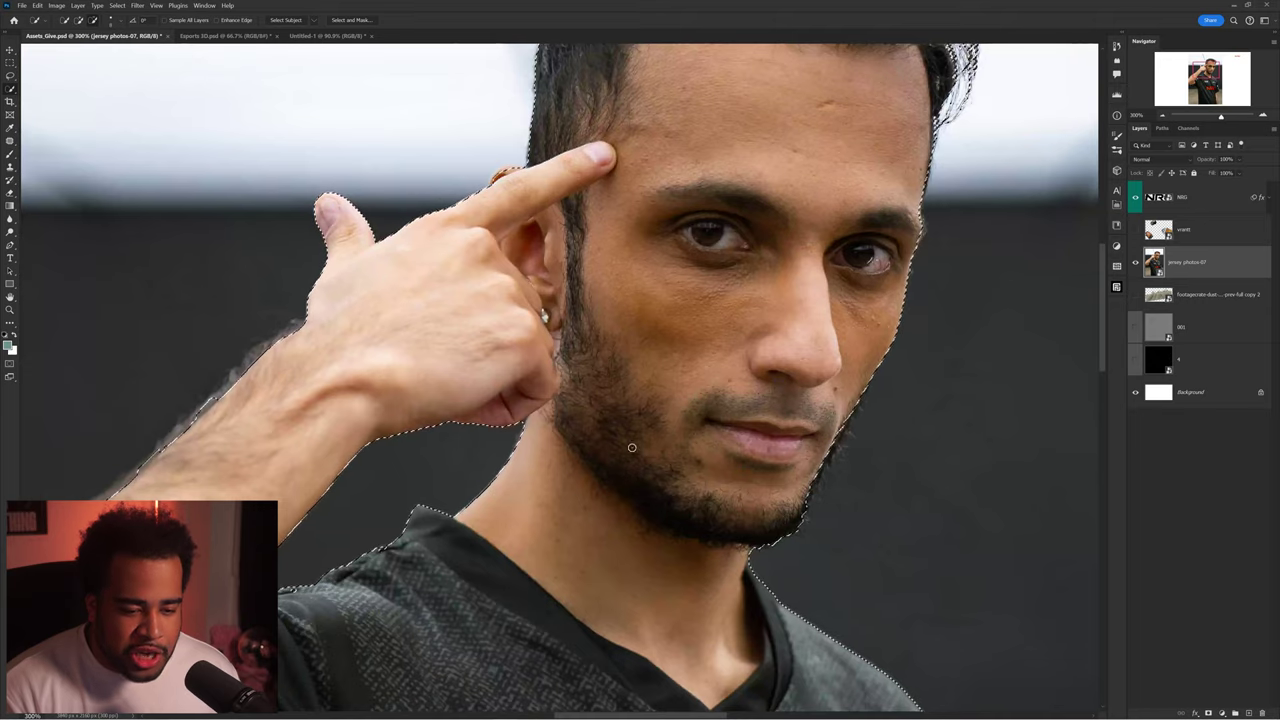
drag(523, 491, 706, 534)
scroll(591, 415, up, 1)
scroll(591, 403, up, 2)
drag(753, 135, 664, 537)
scroll(650, 285, down, 2)
scroll(657, 294, down, 1)
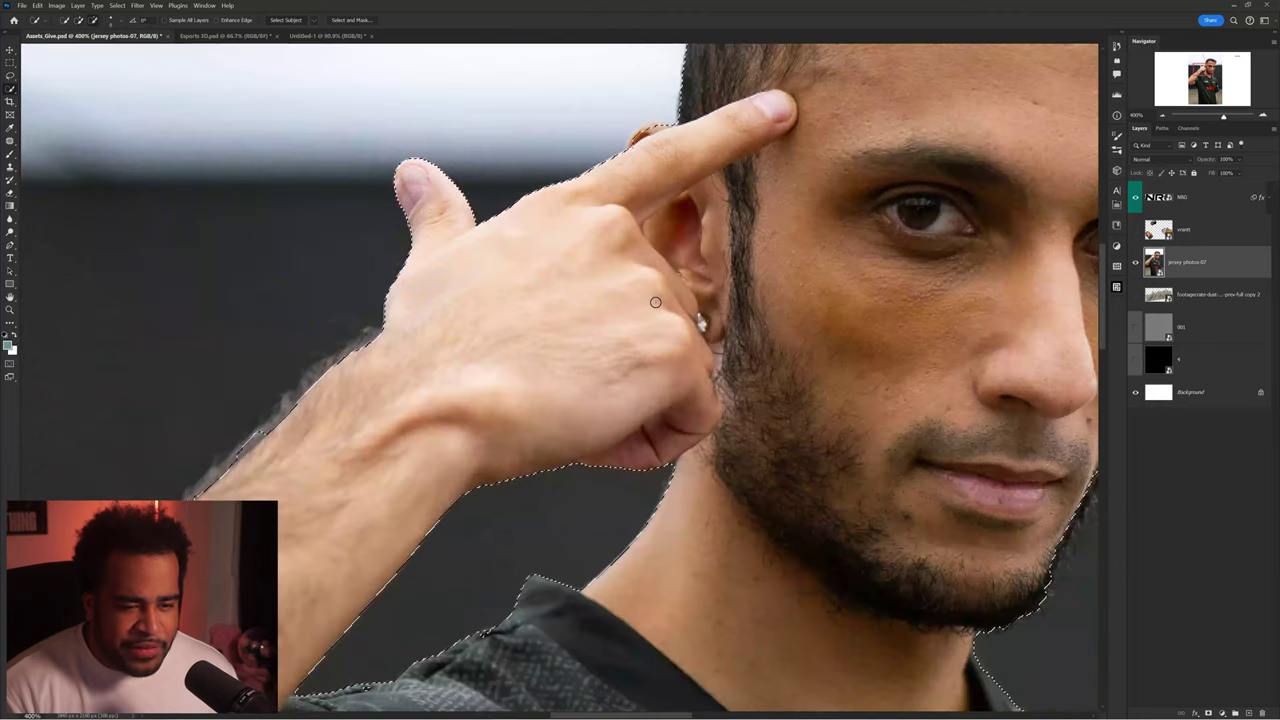
- In Quick Mask mode, brush the missing top of the ear above the pointing finger into the selection
key(q)
key(b)
drag(688, 162, 157, 163)
drag(780, 222, 708, 112)
scroll(667, 118, up, 3)
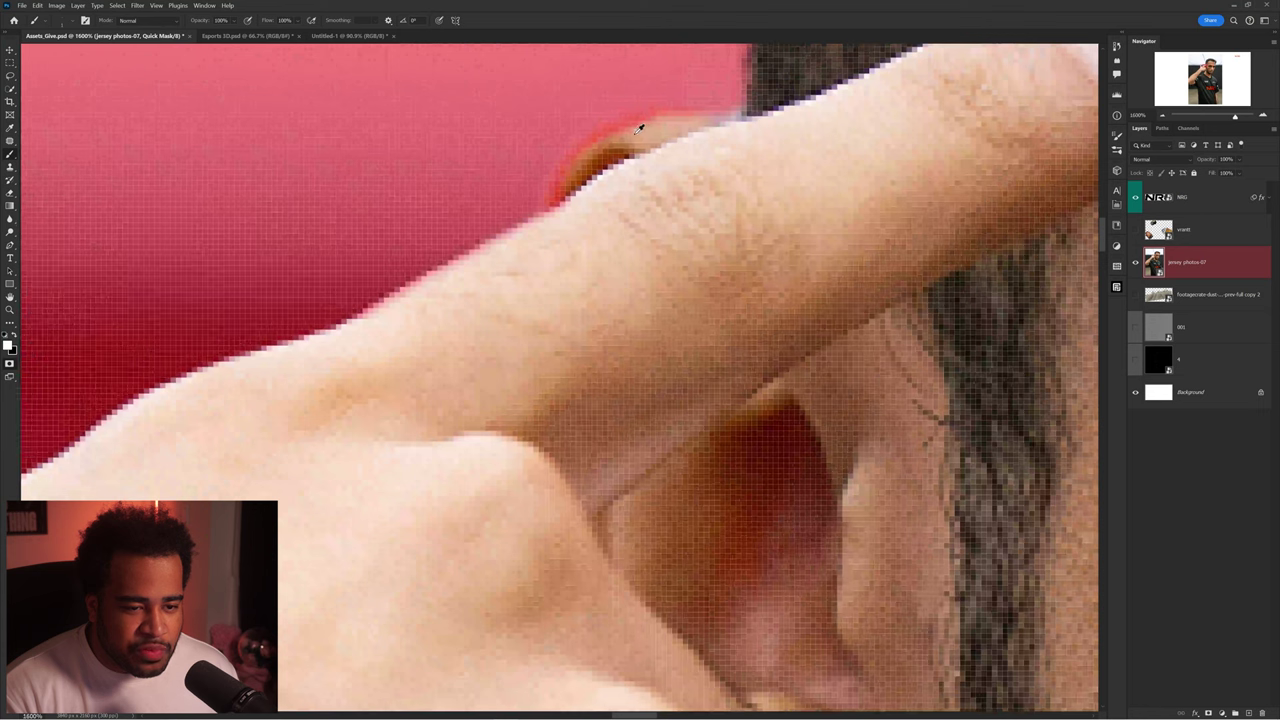
mouse_move(612, 171)
mouse_down()
mouse_move(604, 159)
mouse_move(600, 172)
mouse_up()
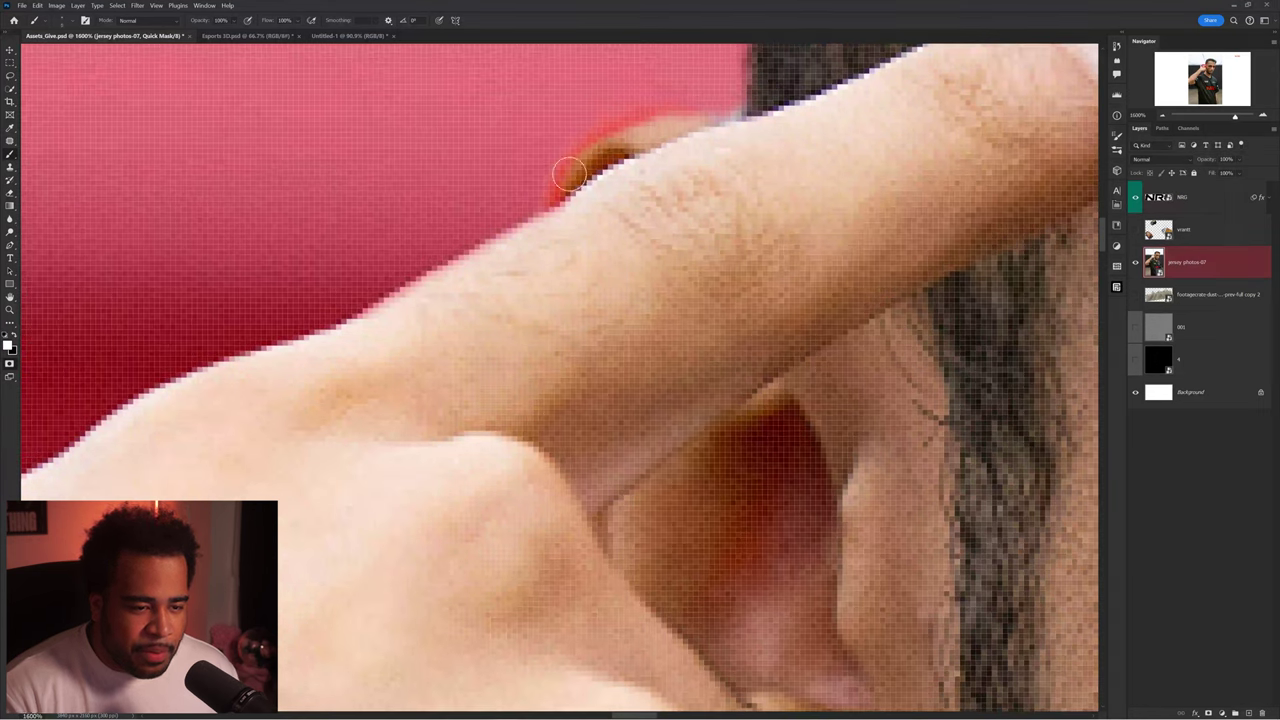
key(ctrl+z)
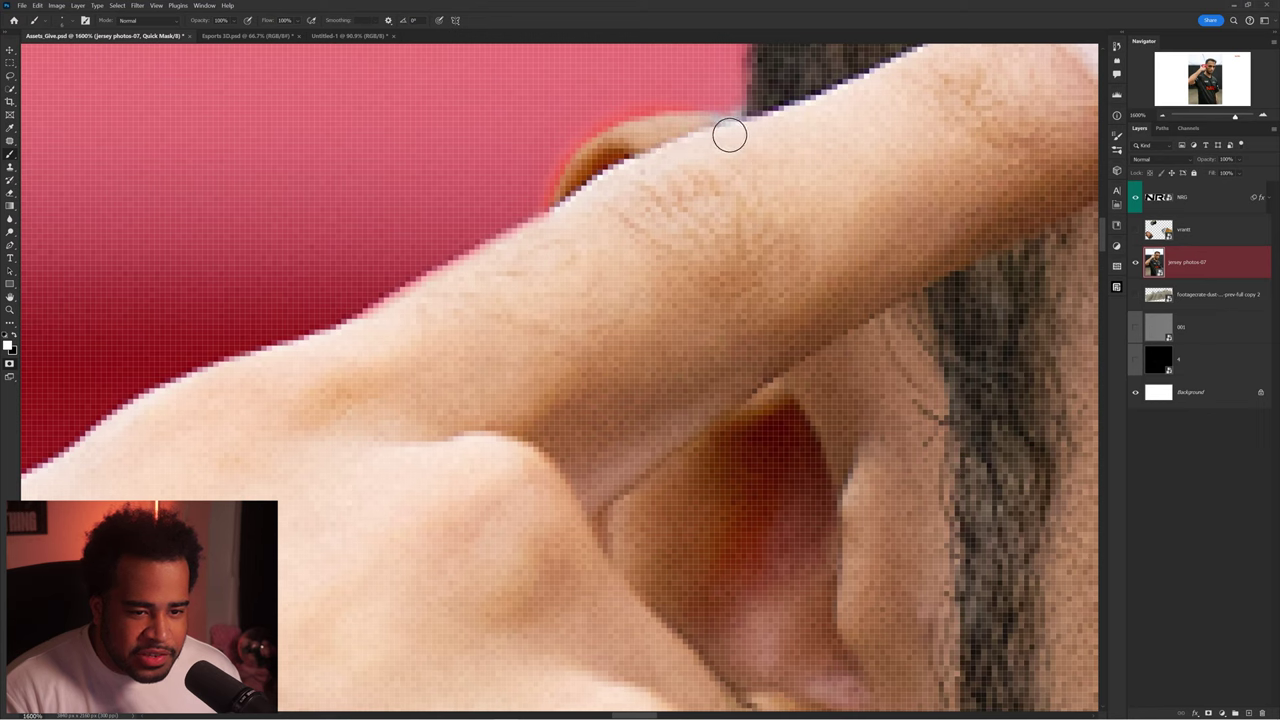
mouse_move(562, 180)
mouse_down()
mouse_move(600, 152)
mouse_move(674, 174)
mouse_move(625, 180)
mouse_up()
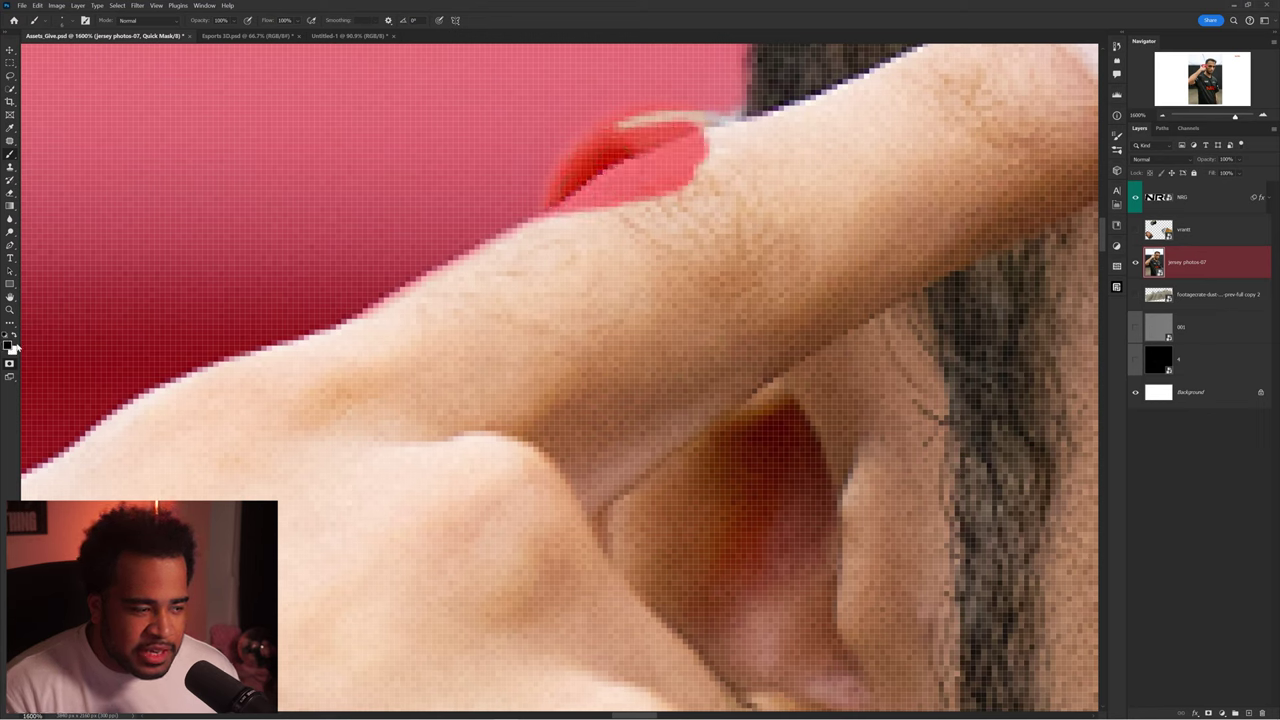
mouse_move(702, 143)
mouse_down()
mouse_move(625, 130)
mouse_move(563, 214)
mouse_move(635, 161)
mouse_up()
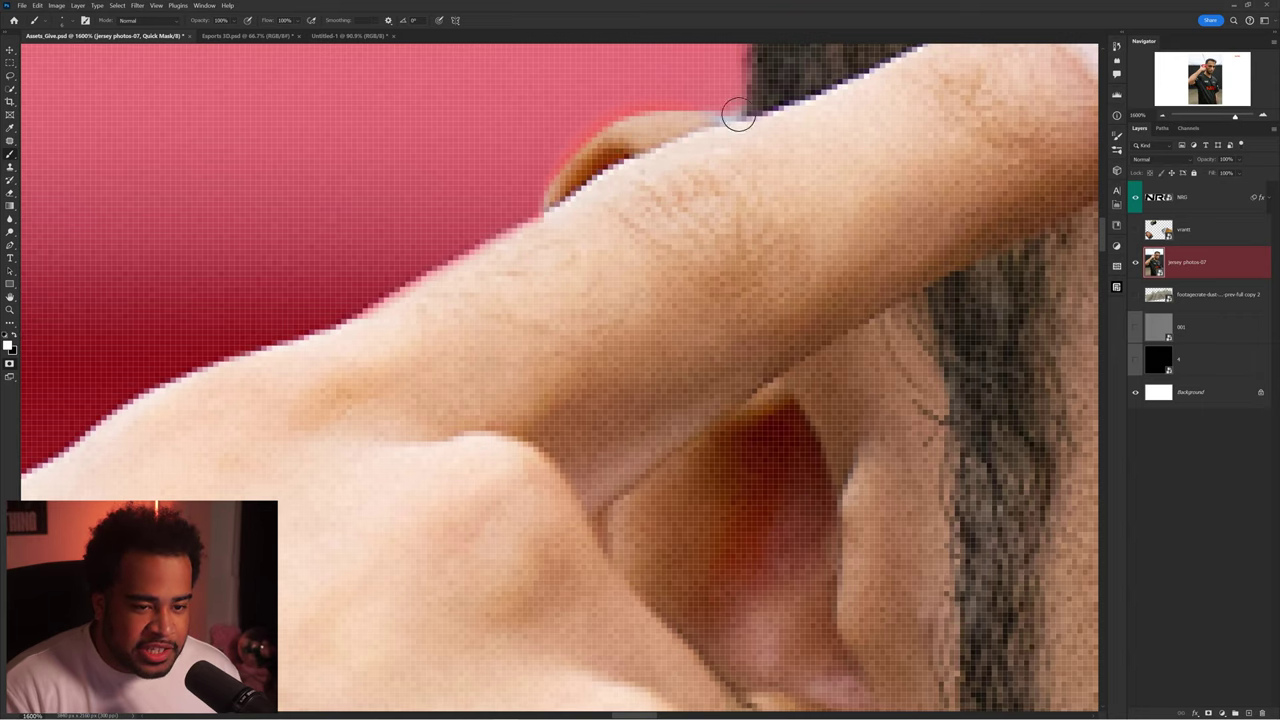
- Review the mask around the whole player and convert the Quick Mask back into a selection
drag(742, 76, 711, 86)
drag(734, 690, 674, 271)
drag(708, 608, 671, 286)
key(ctrl+1)
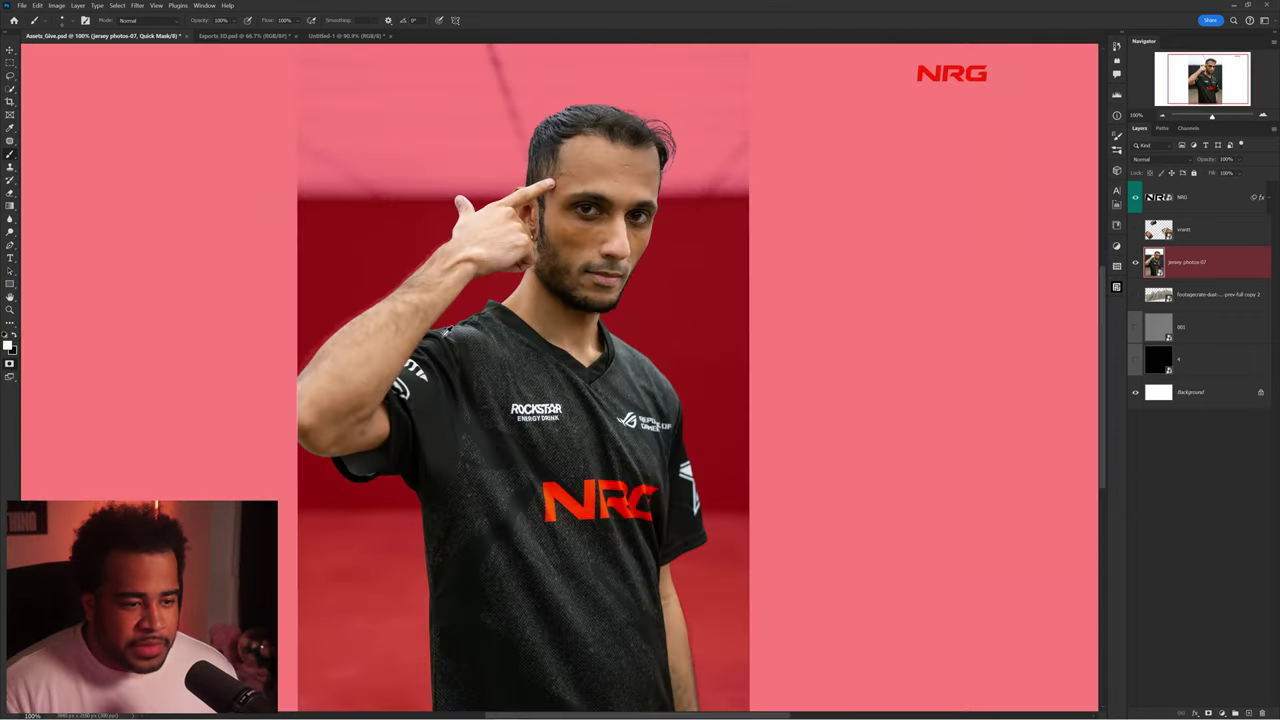
scroll(490, 302, up, 3)
scroll(427, 319, down, 5)
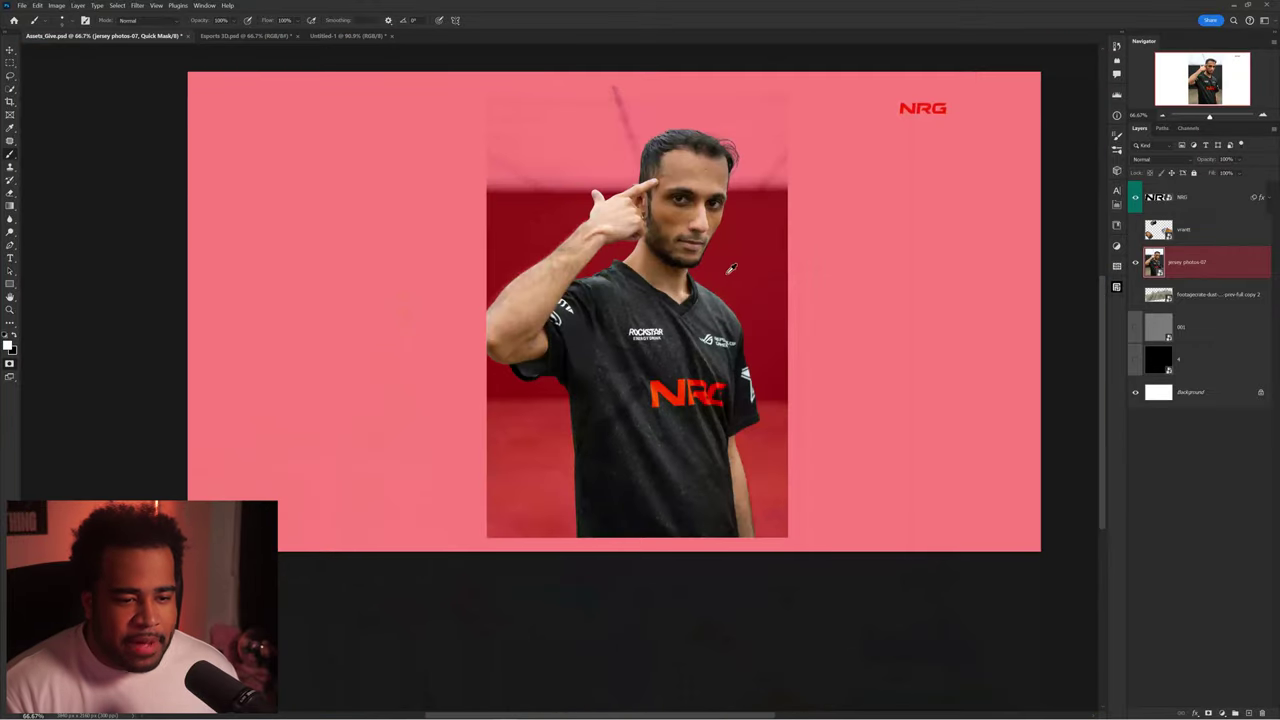
drag(580, 297, 521, 308)
key(q)
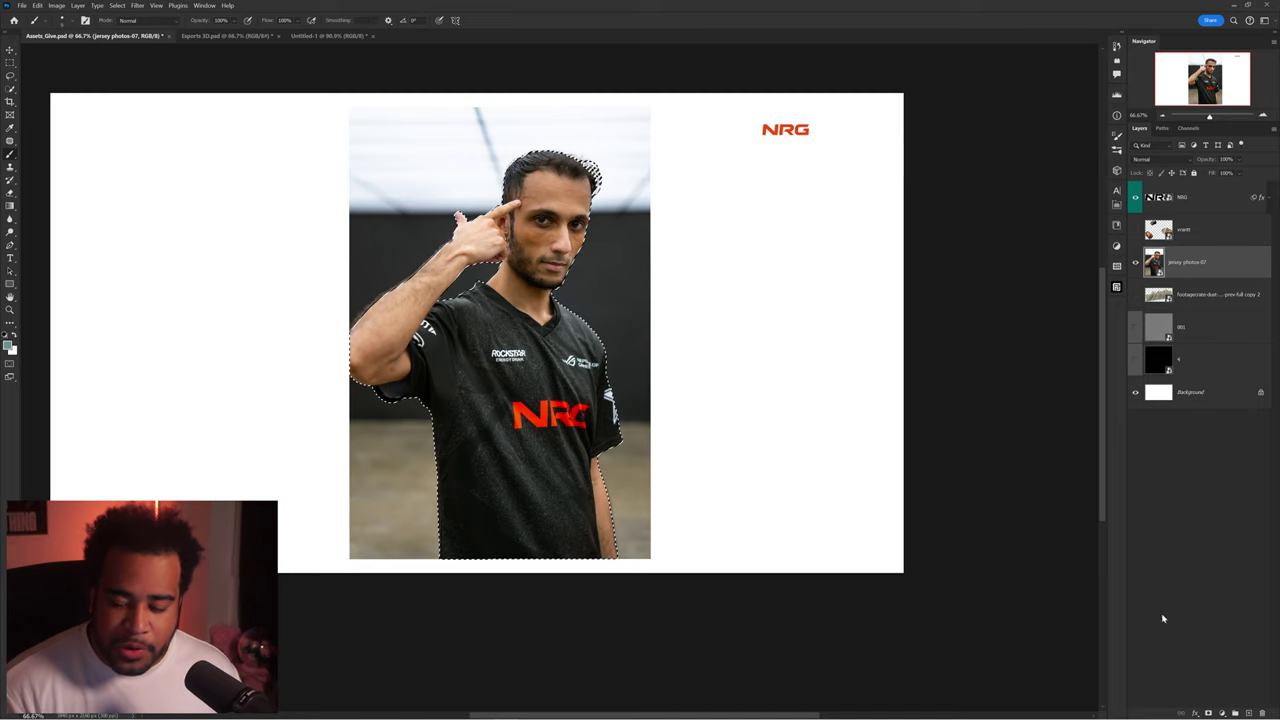
- Add a layer mask from the selection and place the player cutout on the left side of the new header document
click(1208, 713)
key(v)
drag(454, 210, 460, 340)
drag(460, 340, 491, 455)
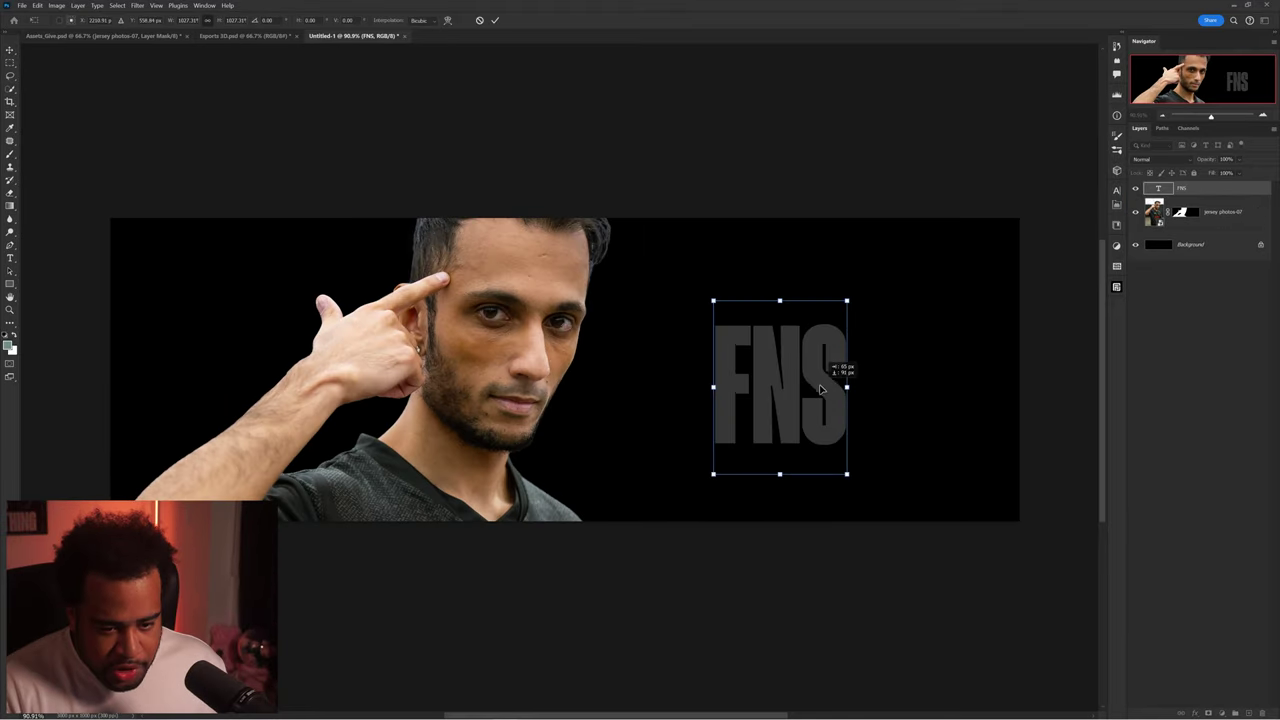
- Position the FNS text on the header's right half and place the NRG logo from Assets_Give.psd above it
key(Return)
drag(800, 380, 812, 380)
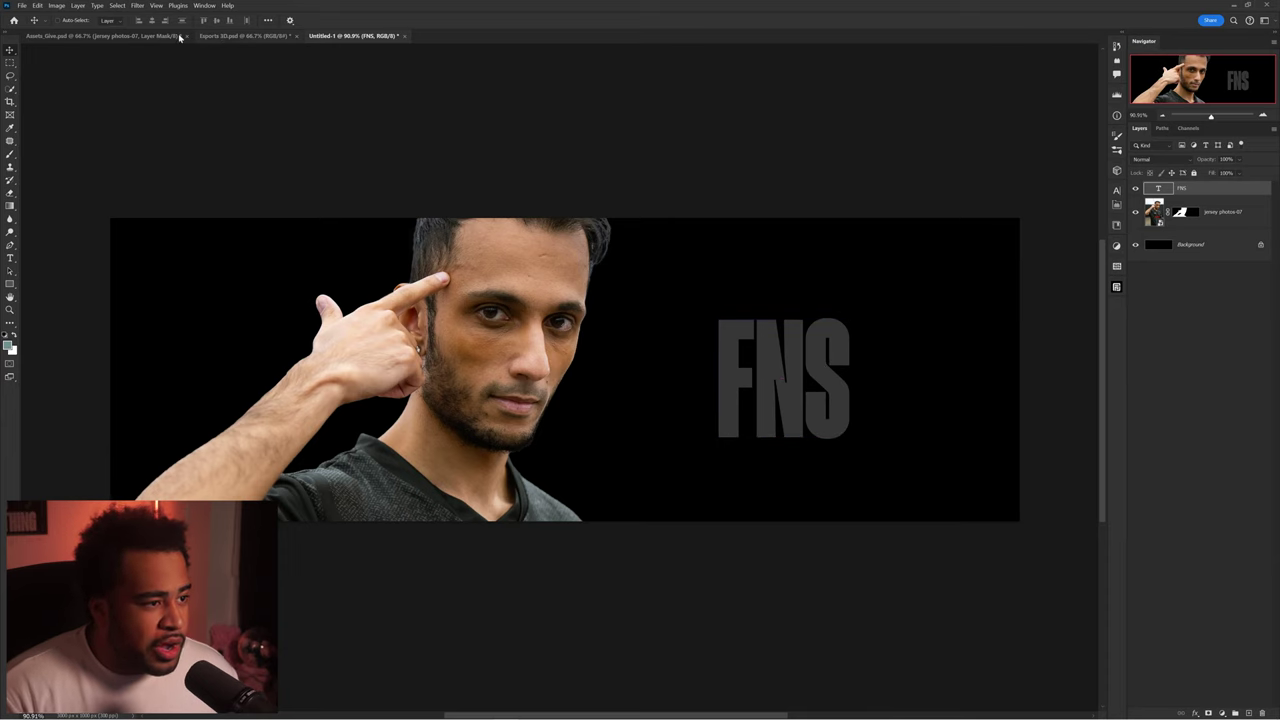
click(190, 36)
drag(800, 186, 320, 38)
drag(423, 88, 831, 330)
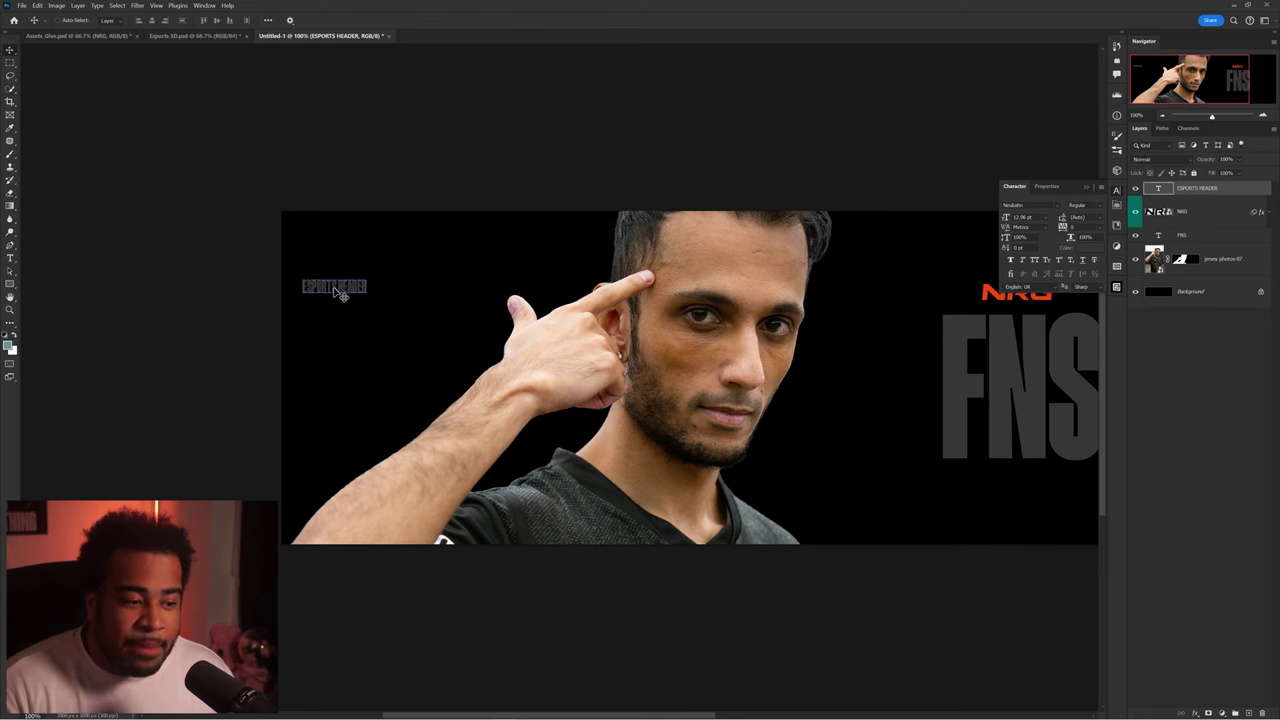
- Enlarge the ESPORTS HEADER text on the header's left side and change its font to Arial
drag(340, 293, 640, 286)
key(ctrl+t)
key(Return)
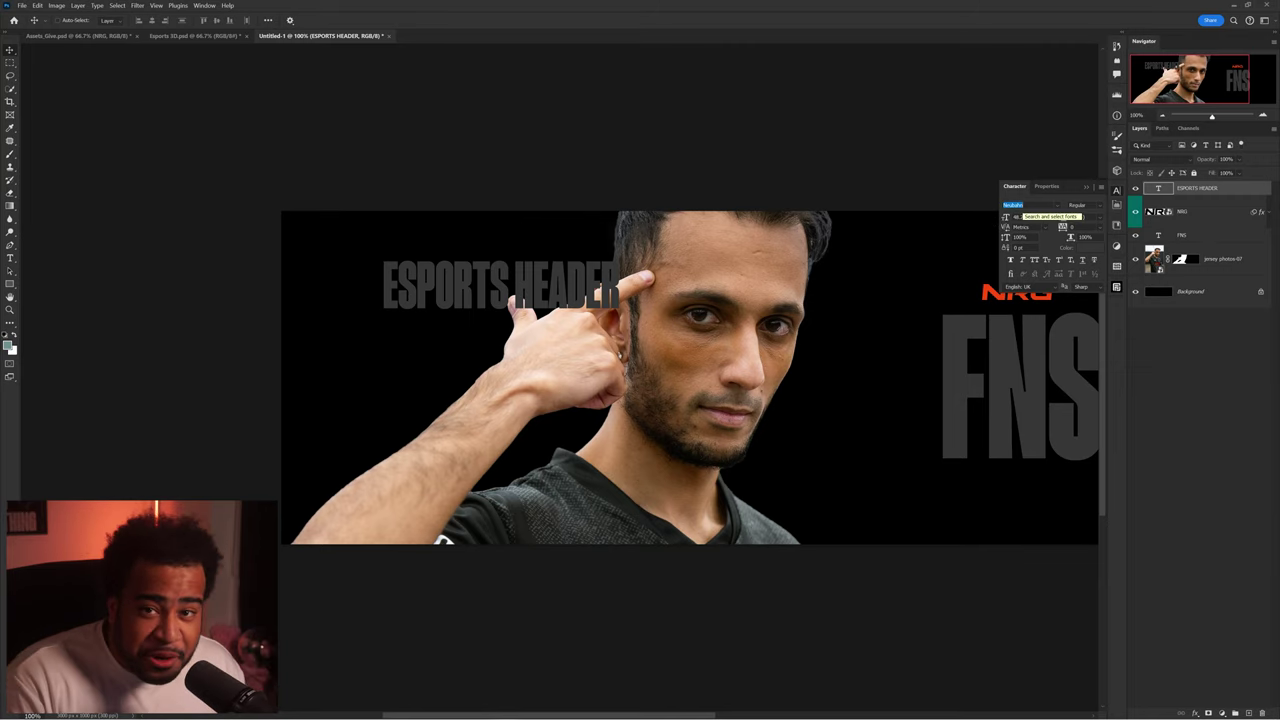
text(ari)
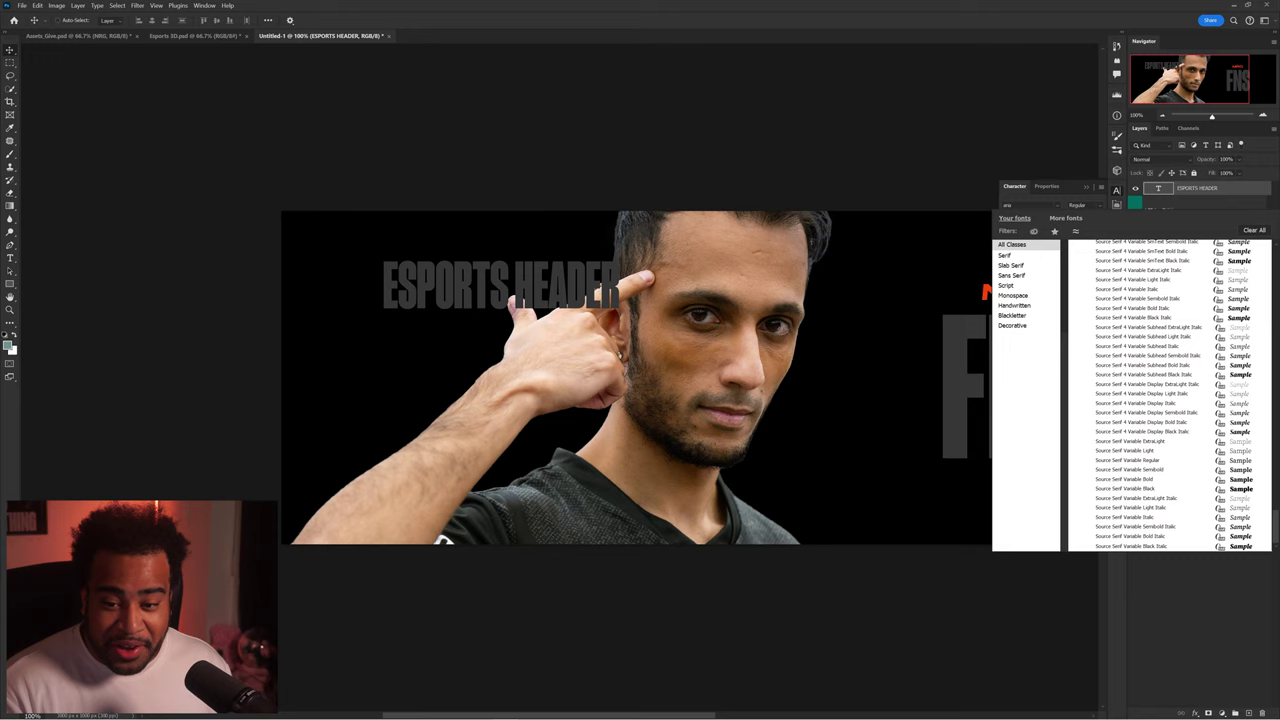
text(al)
key(Return)
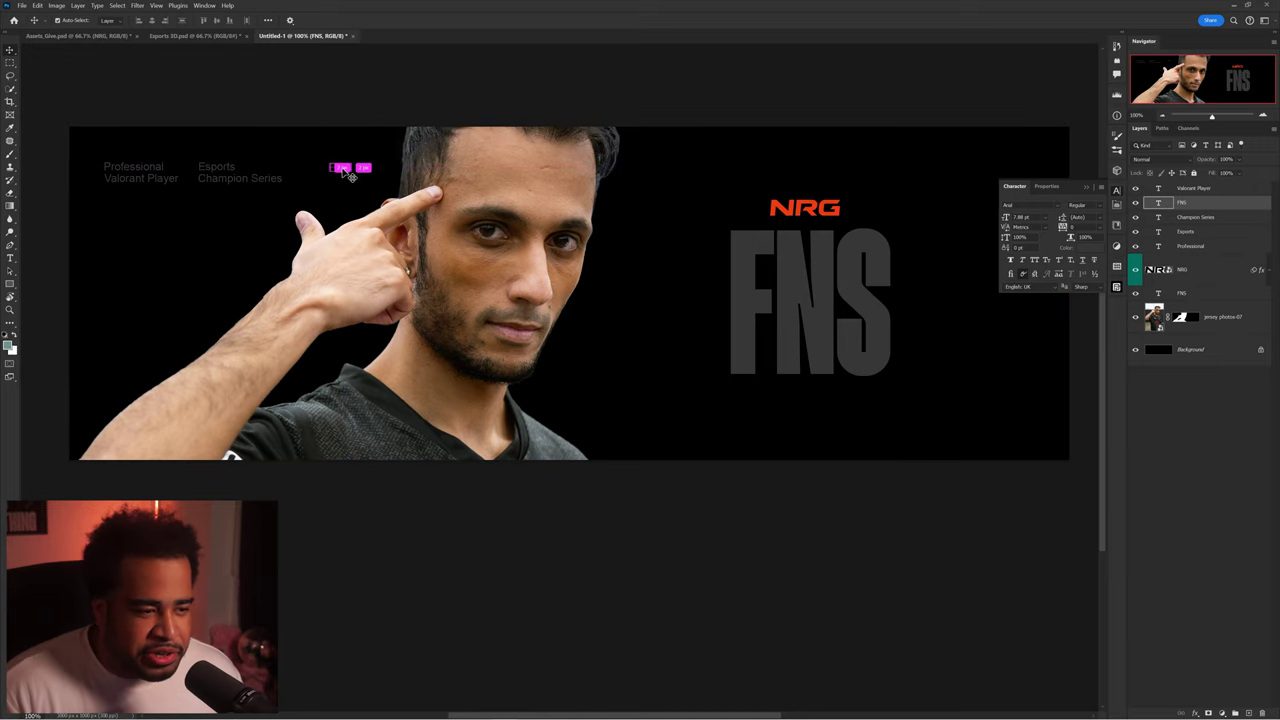
- Select the five small caption texts at the header's upper left and scale them down together
shift+click(243, 180)
shift+click(220, 170)
shift+click(153, 170)
shift+click(152, 177)
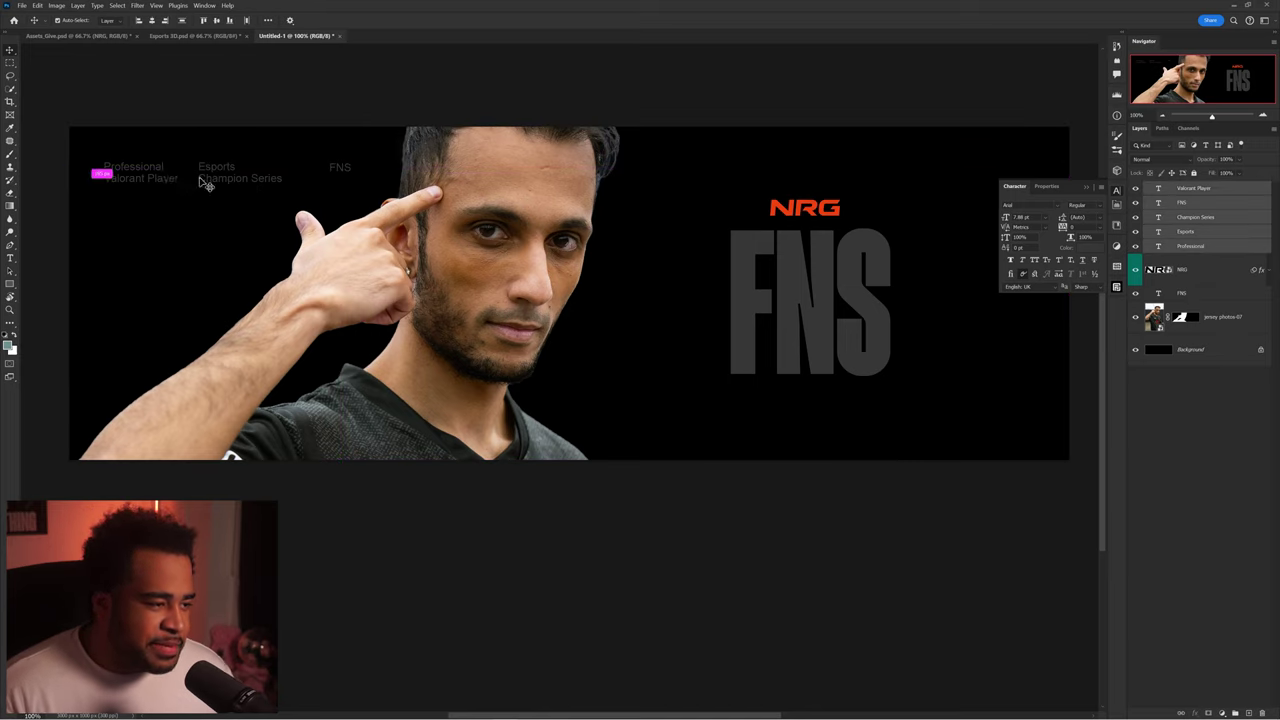
key(ctrl+t)
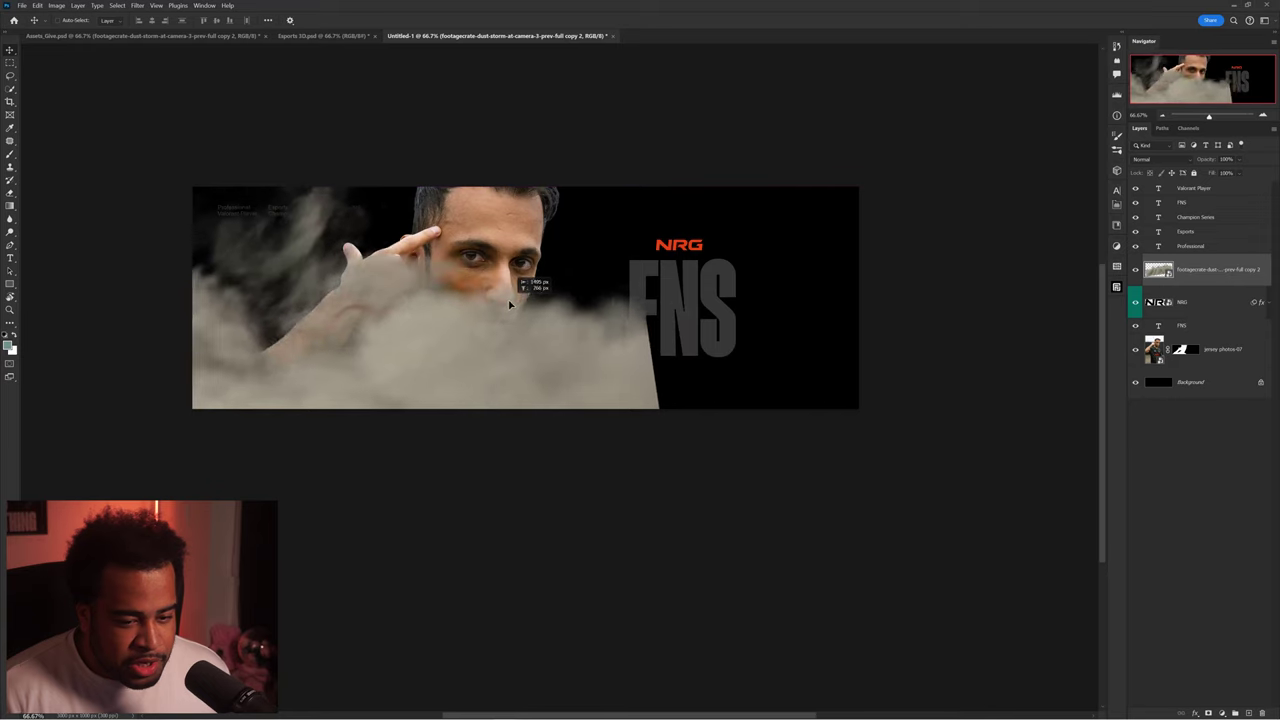
- Position the dust-storm layer across the header's lower right and darken it by lowering Lightness in Hue/Saturation
mouse_move(711, 333)
mouse_down()
mouse_move(719, 292)
mouse_move(754, 339)
mouse_move(710, 340)
mouse_up()
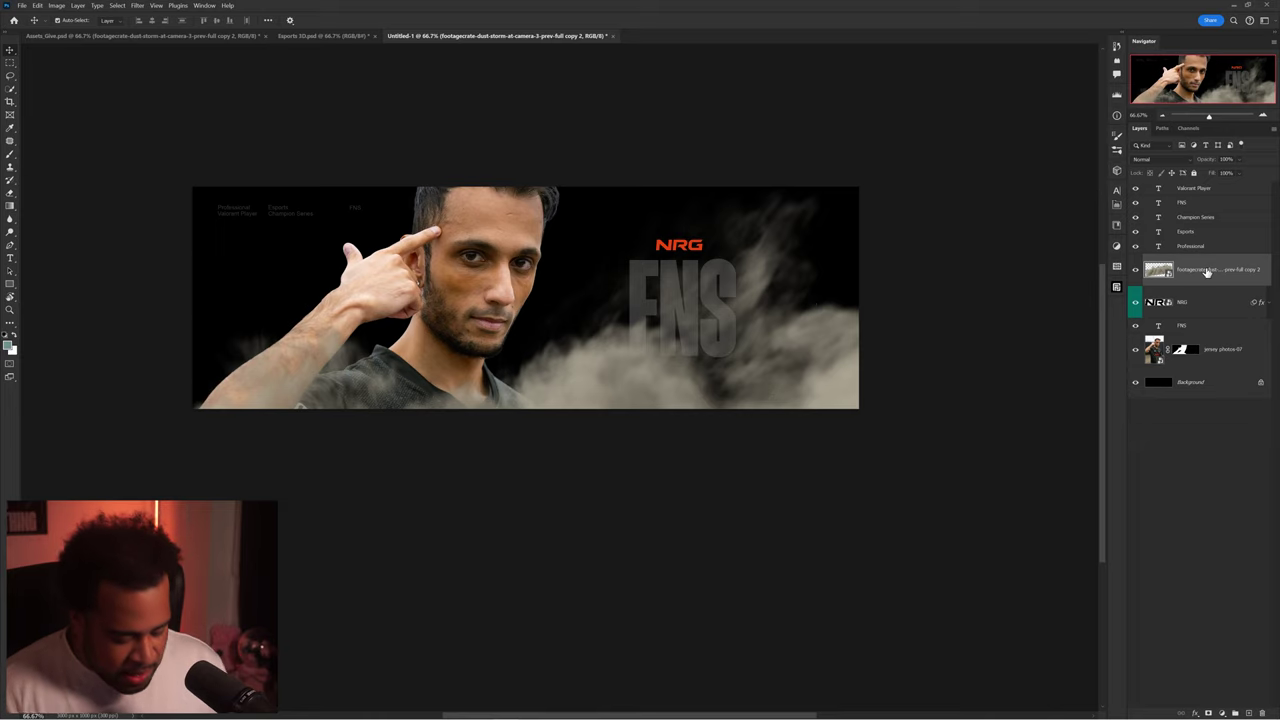
key(ctrl+u)
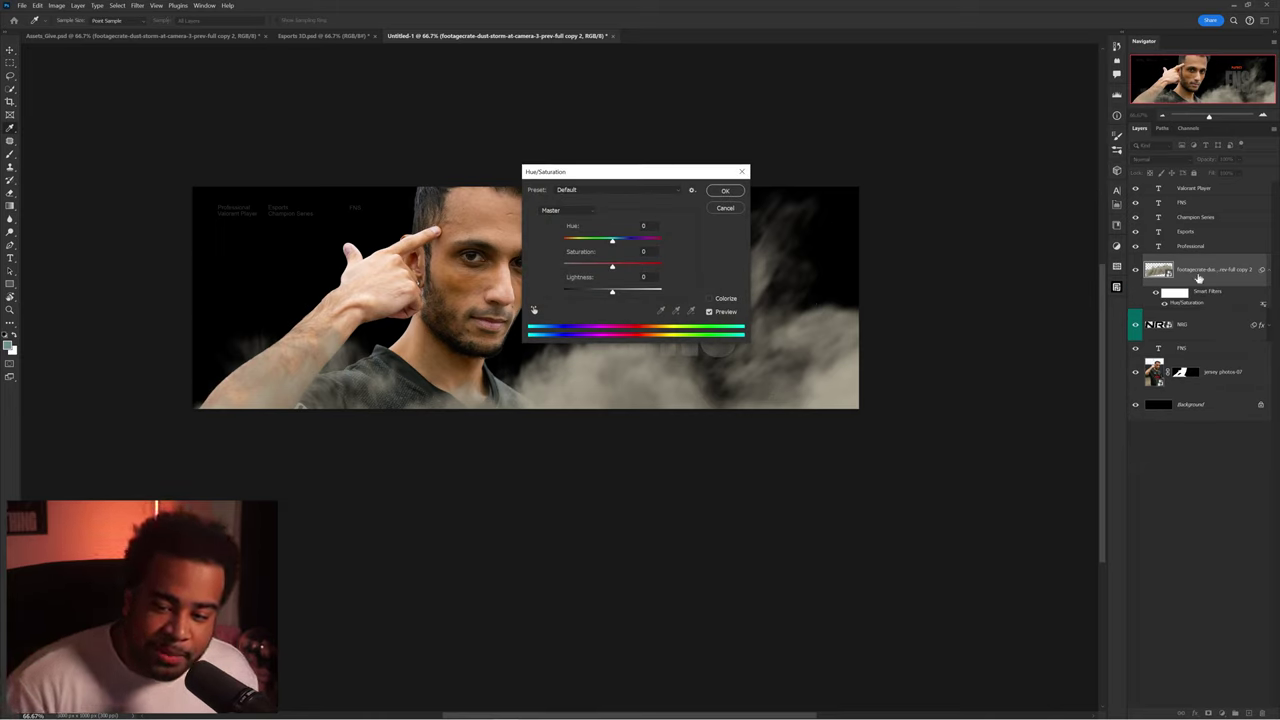
mouse_move(613, 290)
mouse_down()
mouse_move(595, 290)
mouse_move(650, 290)
mouse_move(594, 293)
mouse_up()
click(722, 192)
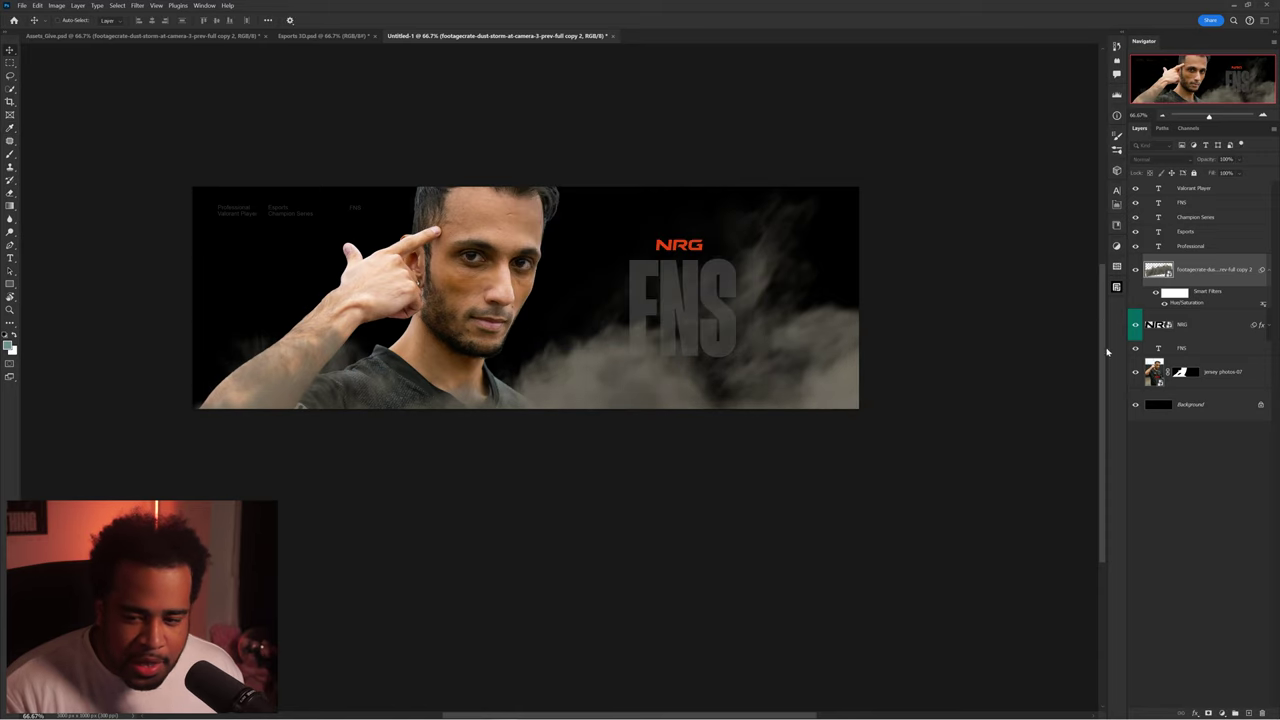
- Blend out the dust-storm layer's dark tones by splitting its Blend If Current Layer shadow range to 0 / 148
double_click(1205, 283)
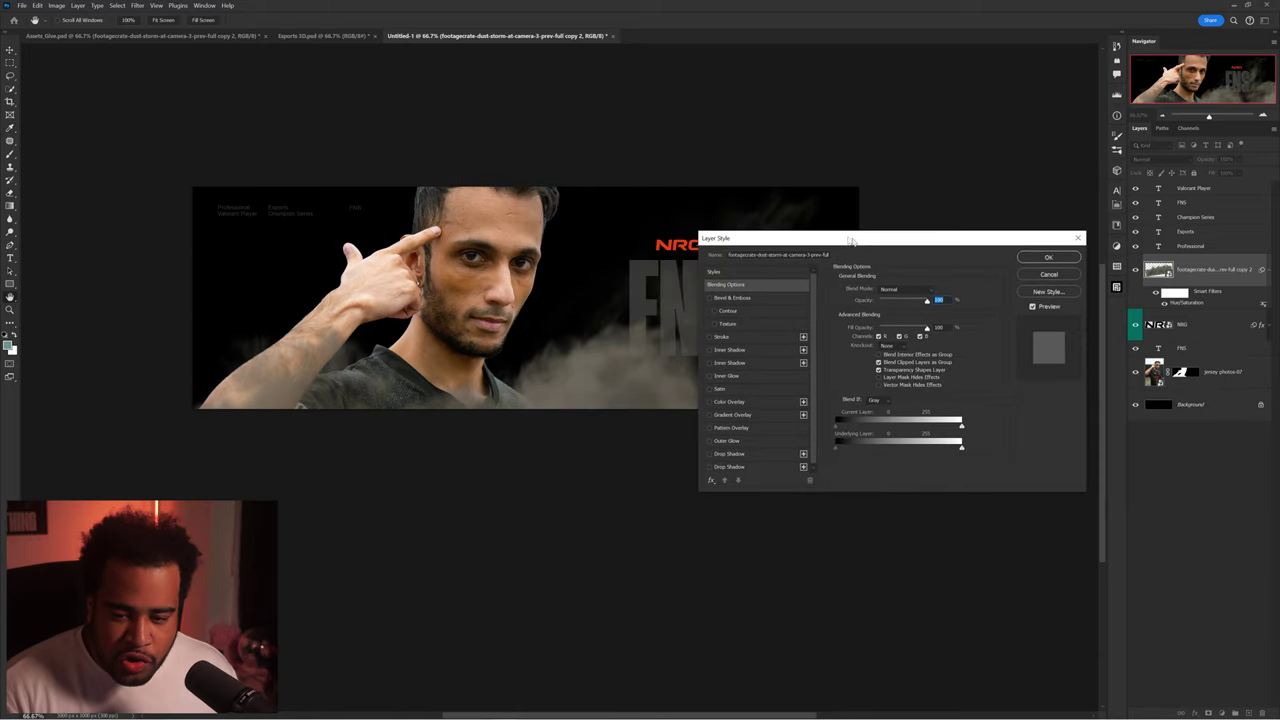
click(710, 279)
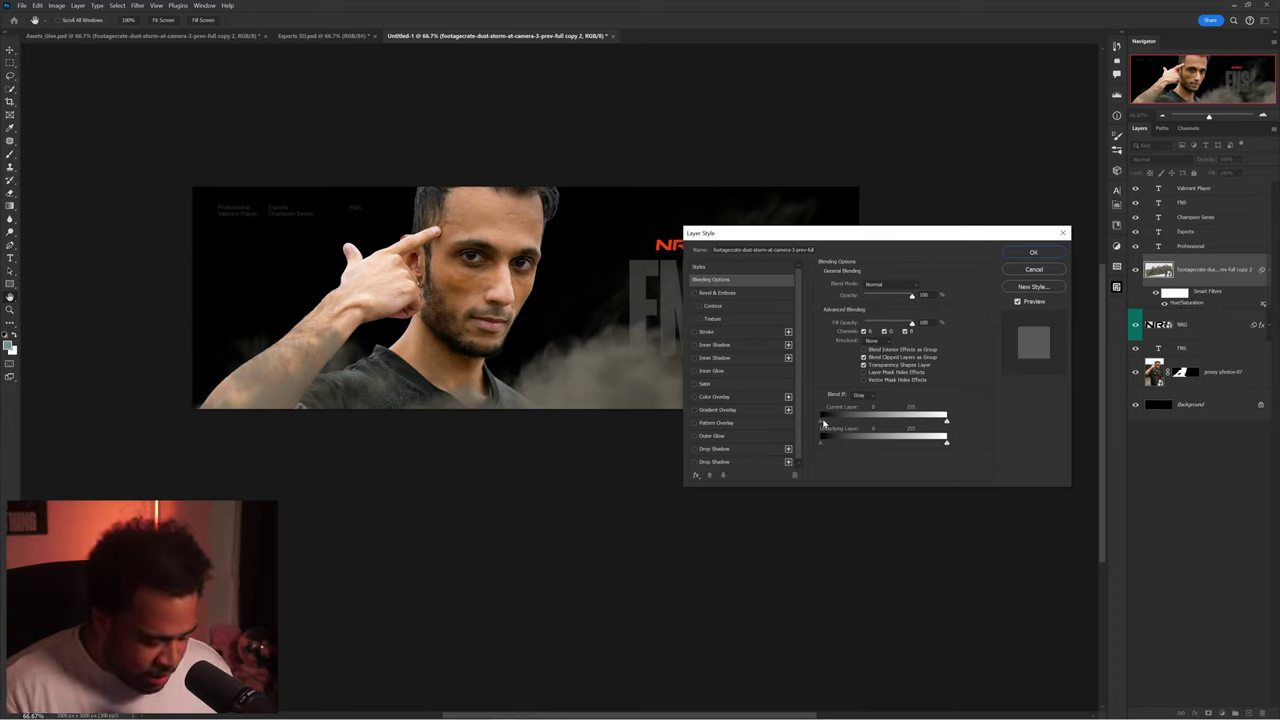
drag(825, 424, 891, 424)
drag(782, 233, 880, 376)
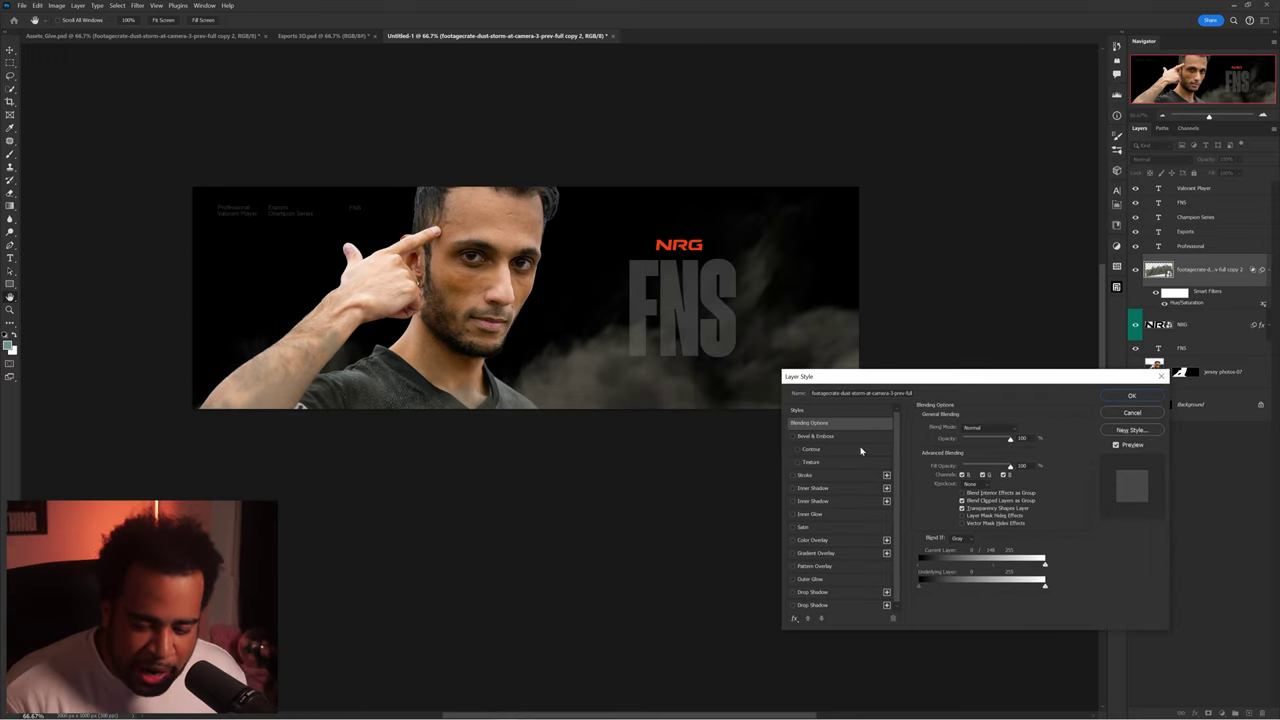
click(1158, 393)
- Add a Curves adjustment clipped to the dust-storm layer and shape its curve to deepen the dust's contrast
click(1222, 713)
click(1221, 584)
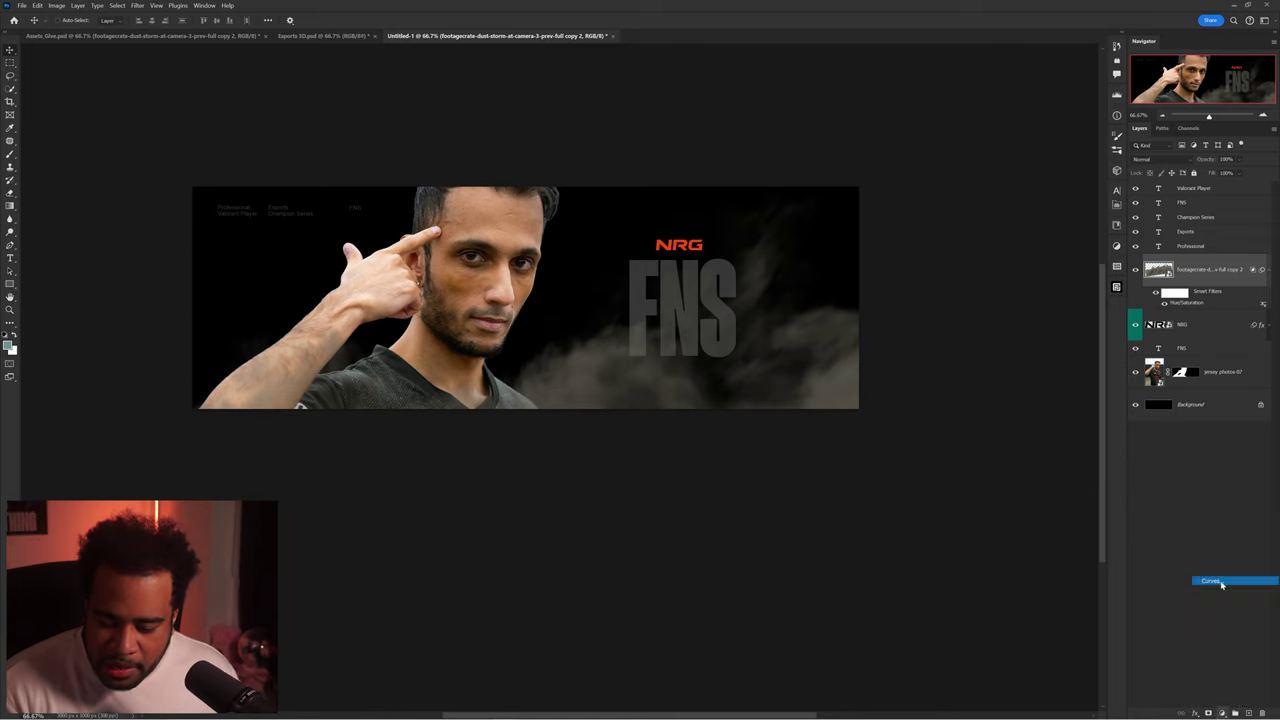
right_click(1240, 264)
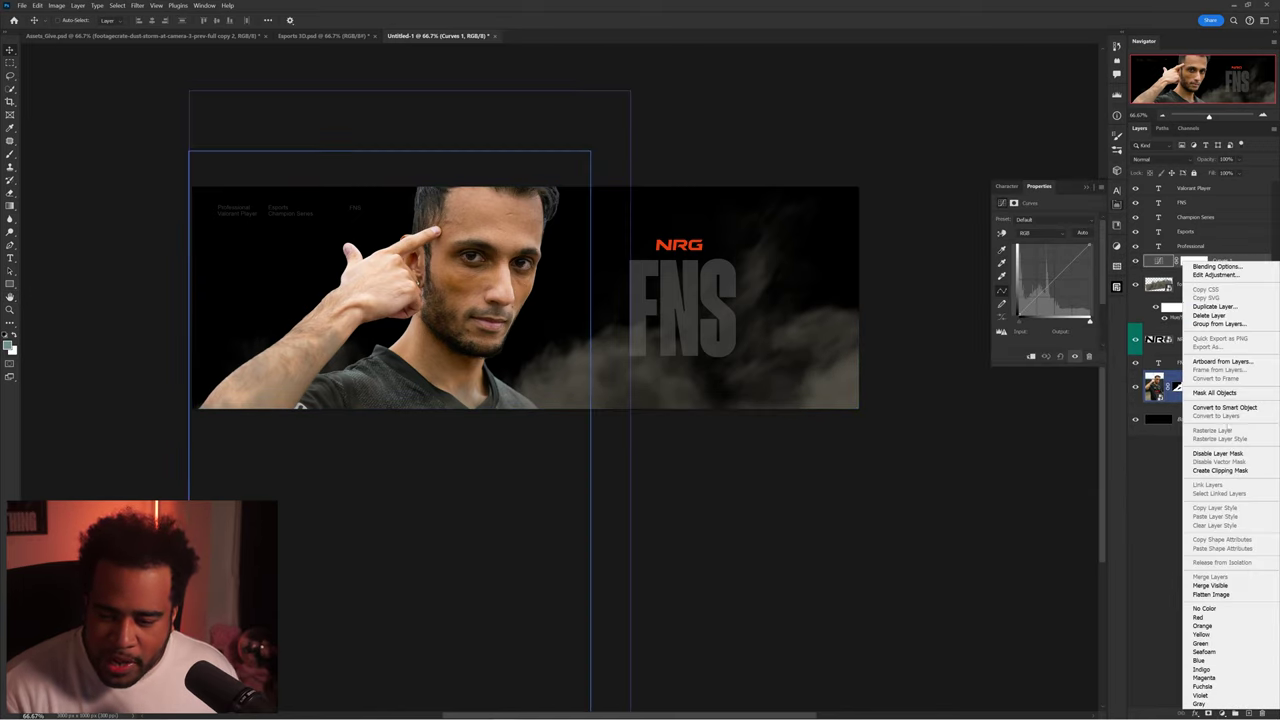
click(1206, 472)
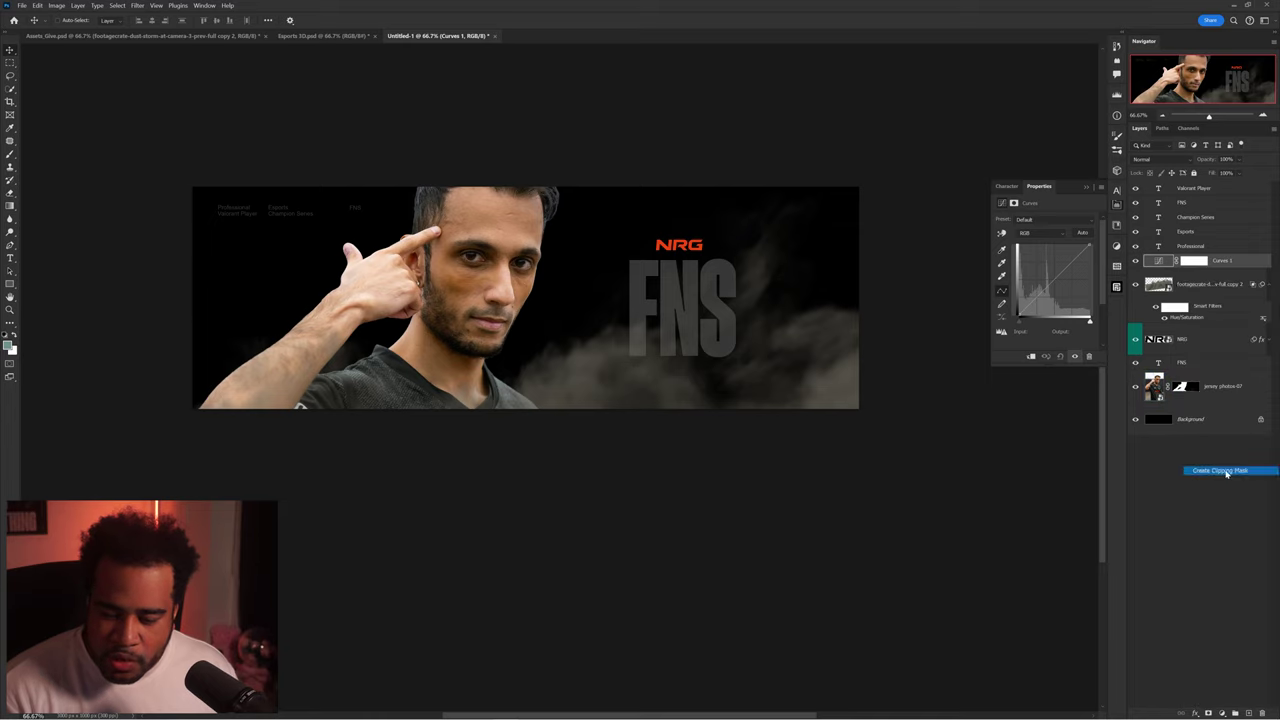
drag(1063, 272, 1075, 258)
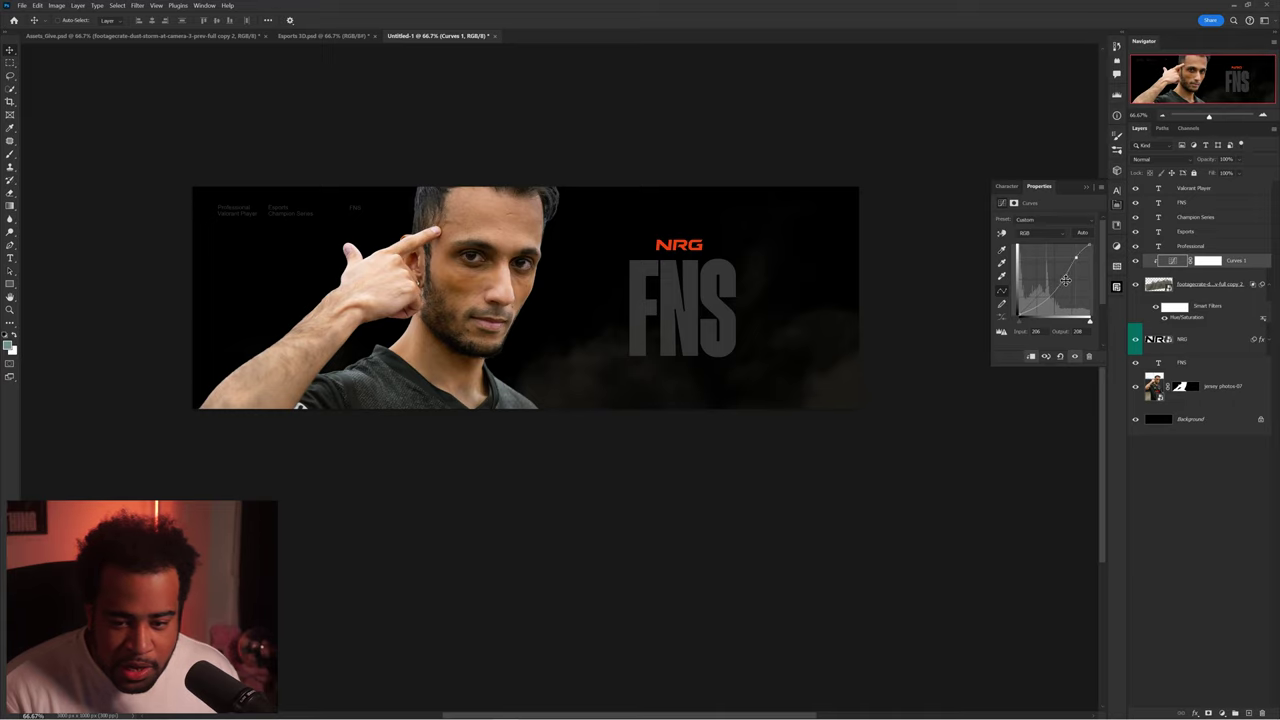
drag(1066, 280, 1062, 276)
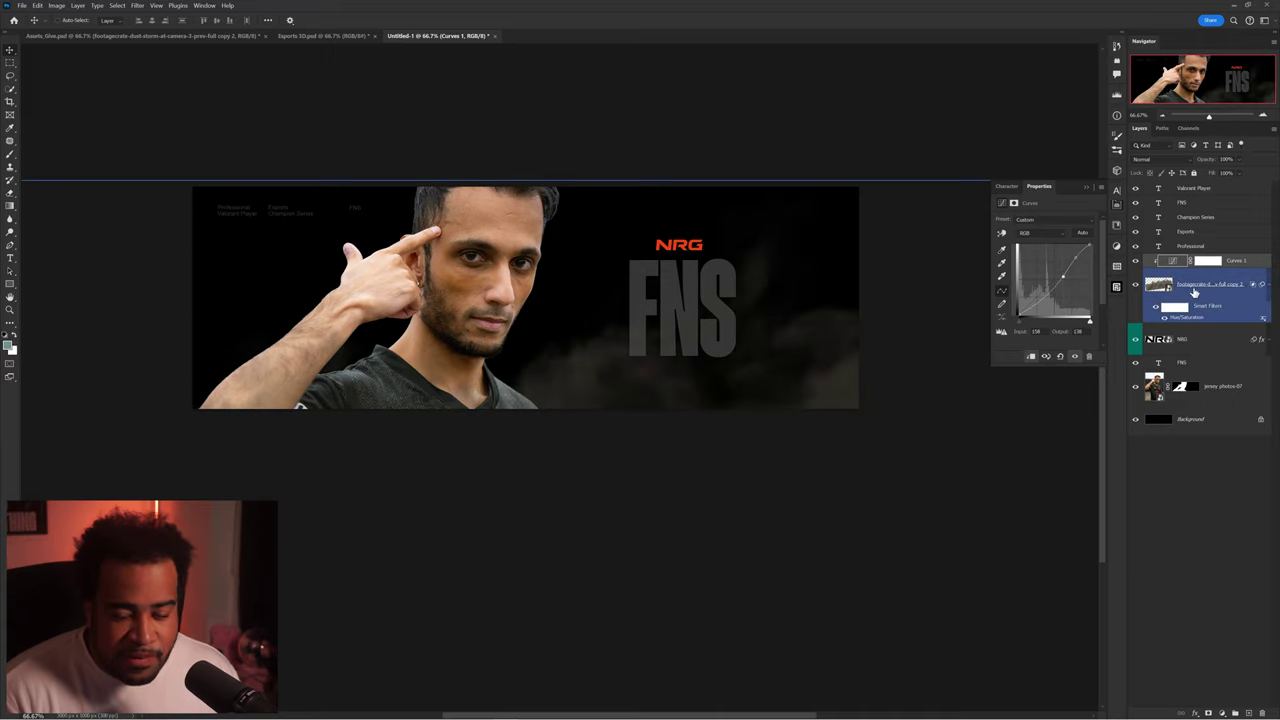
click(1243, 265)
- Bring the grey 001 texture layer from Assets_Give.psd into the header document
drag(710, 239, 737, 275)
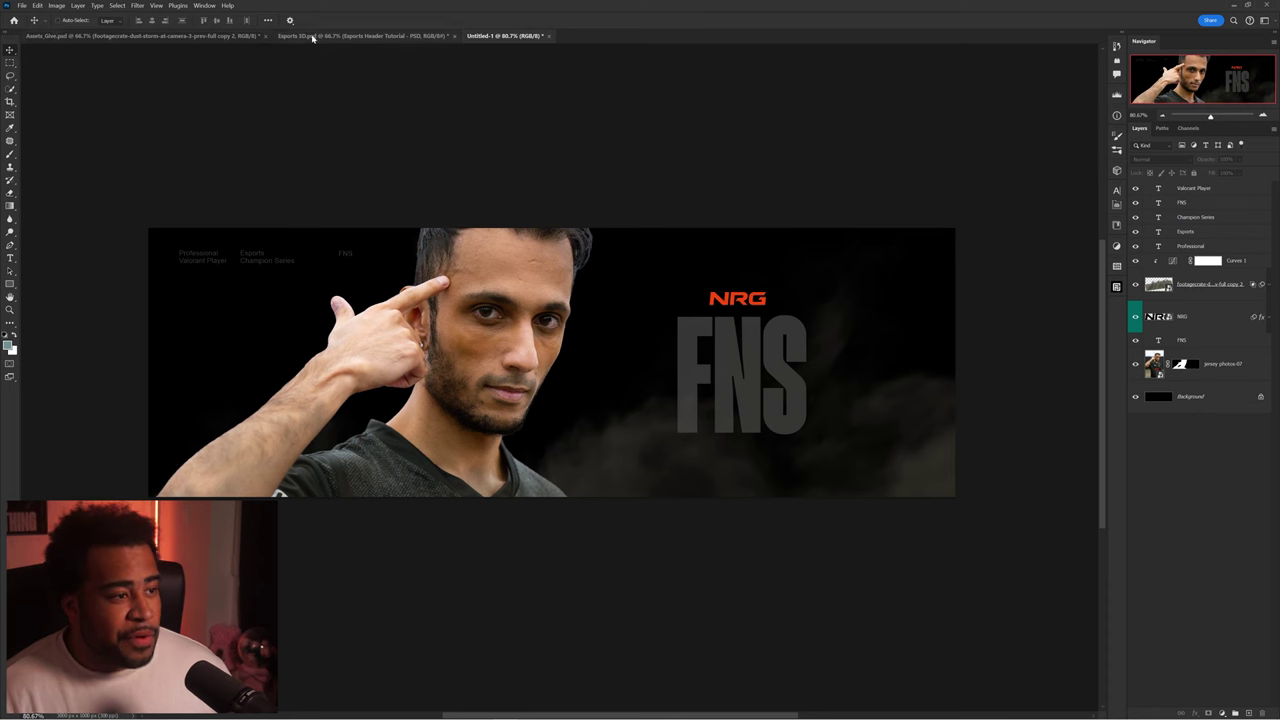
click(209, 38)
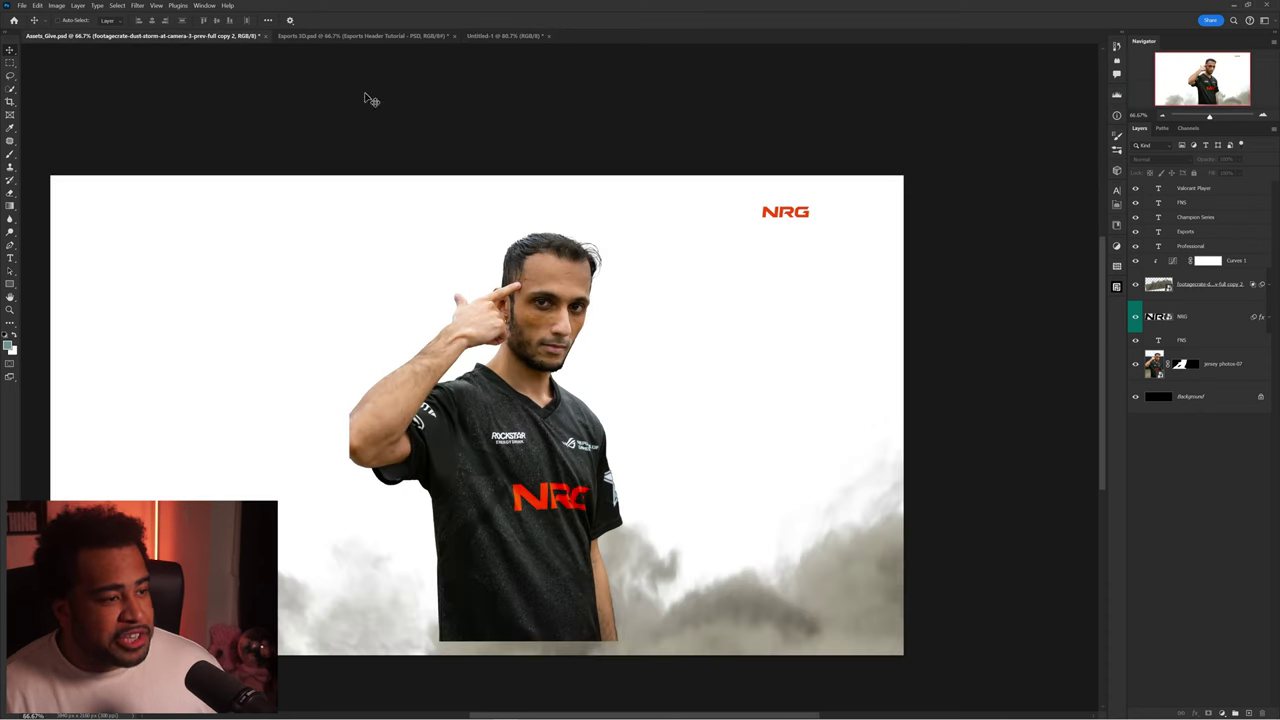
click(1182, 327)
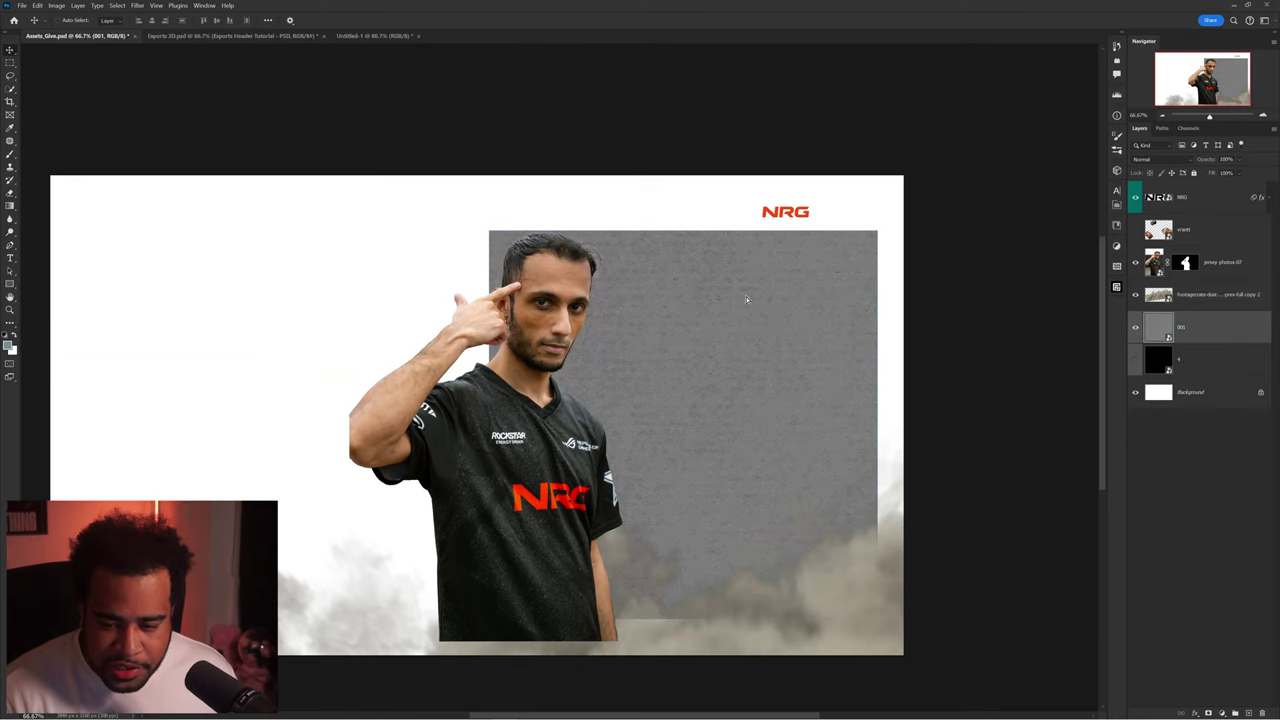
drag(748, 299, 729, 371)
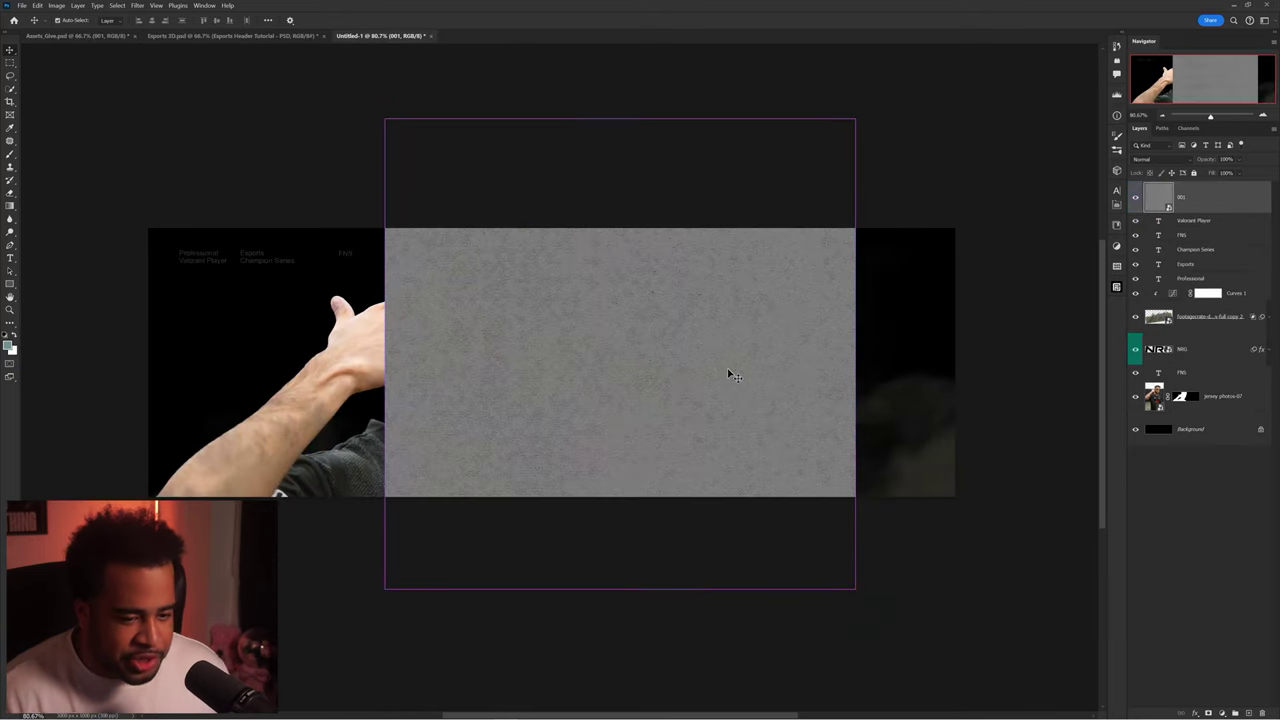
- Set the 001 texture layer's blend mode to Color Dodge and its opacity to 45%
click(1150, 159)
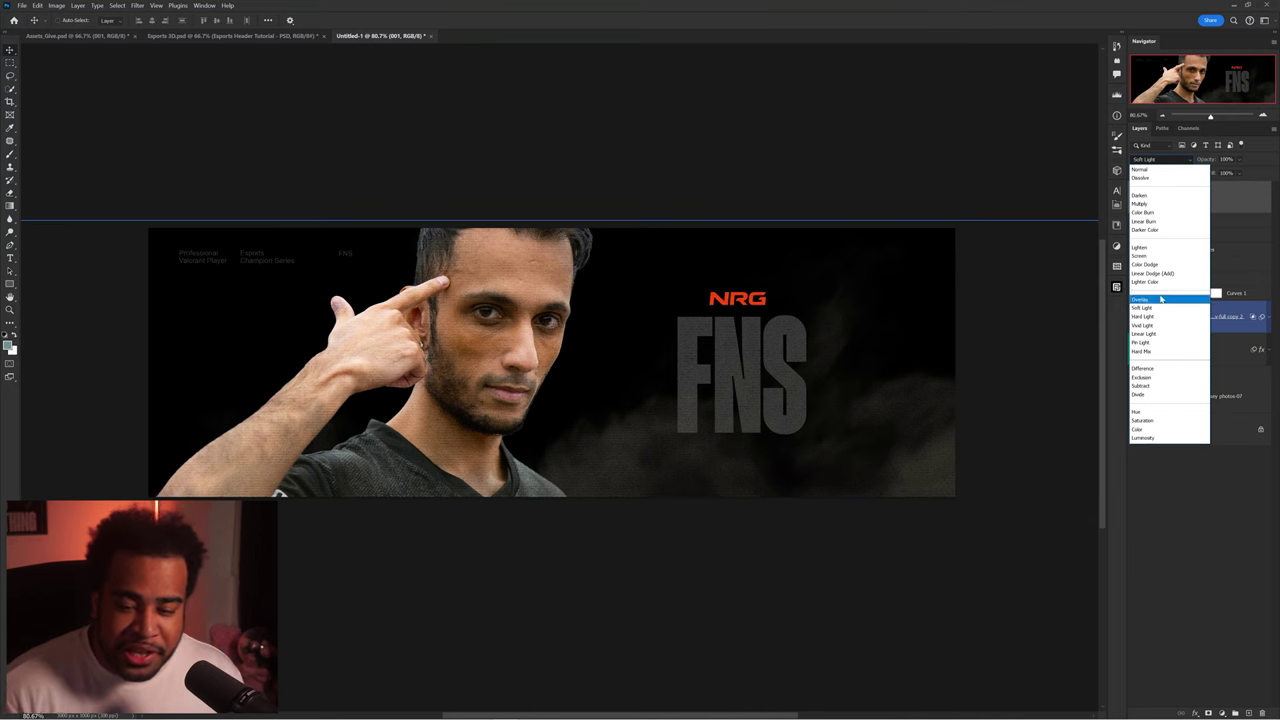
click(1157, 265)
click(1178, 161)
click(1178, 161)
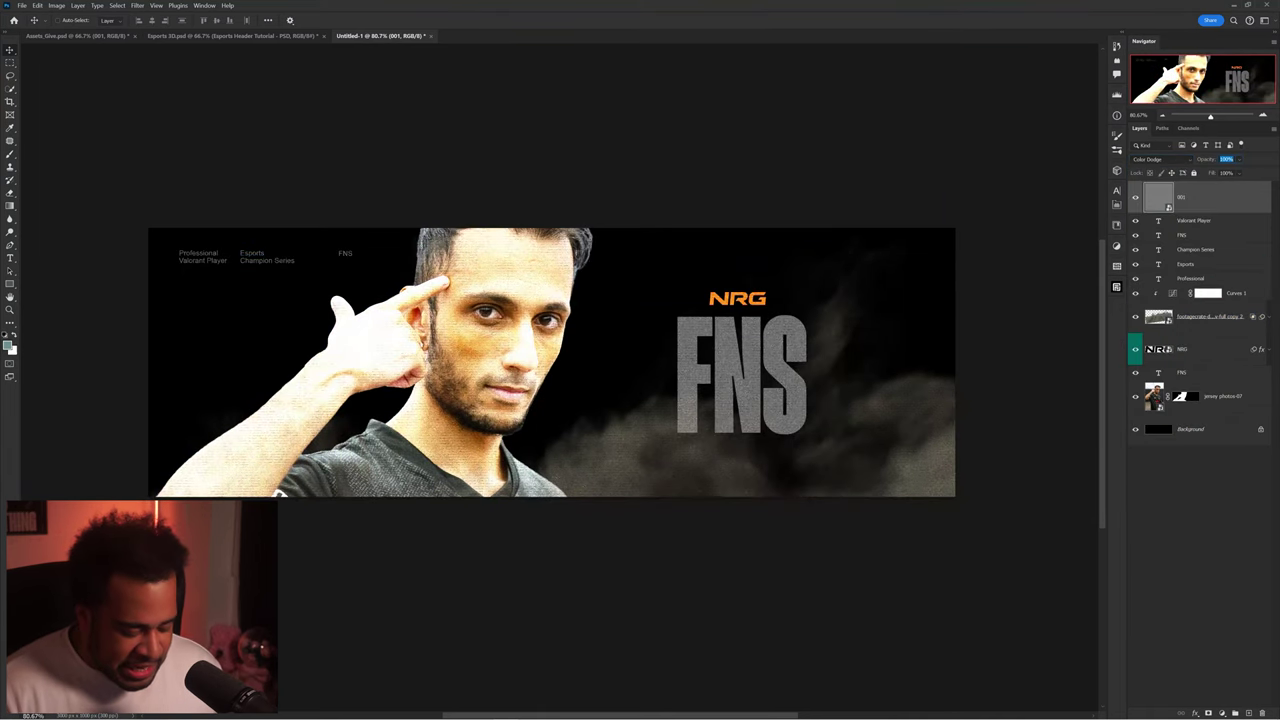
text(45)
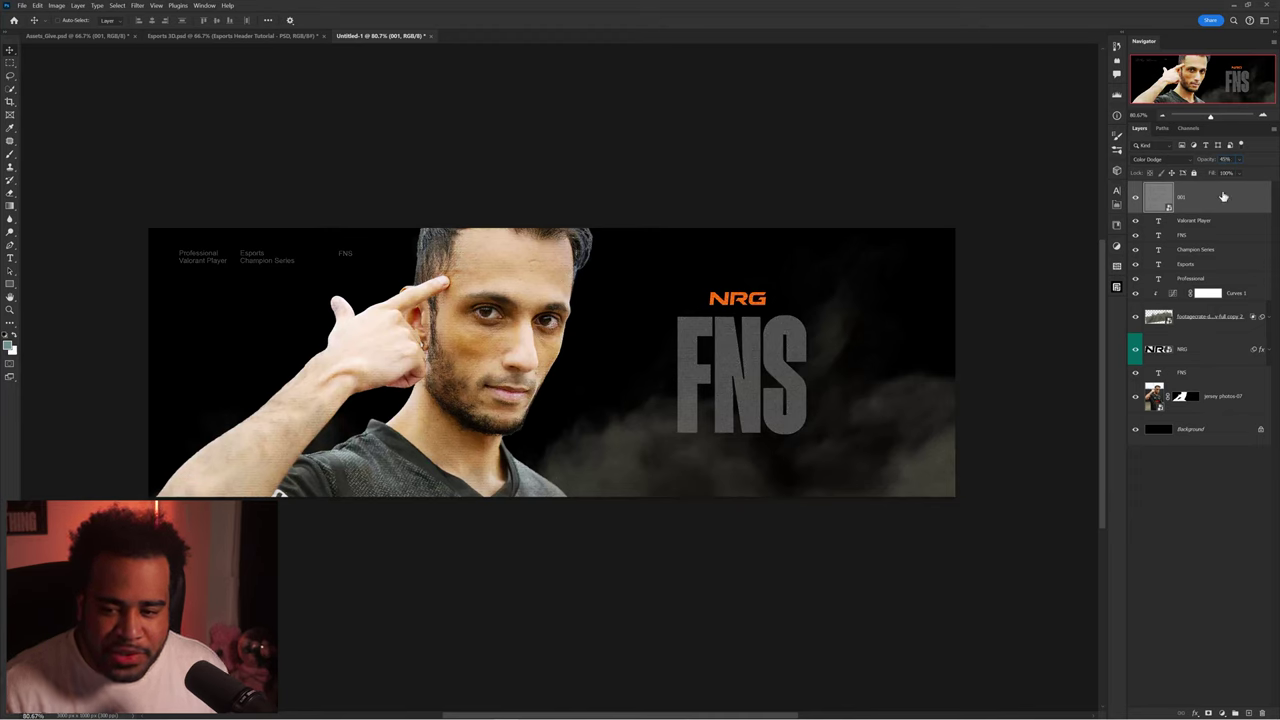
- Reorder the layers so the 001 texture sits above the dust Curves layer but beneath the player, FNS title and NRG logo
drag(1222, 197, 1198, 286)
click(1191, 317)
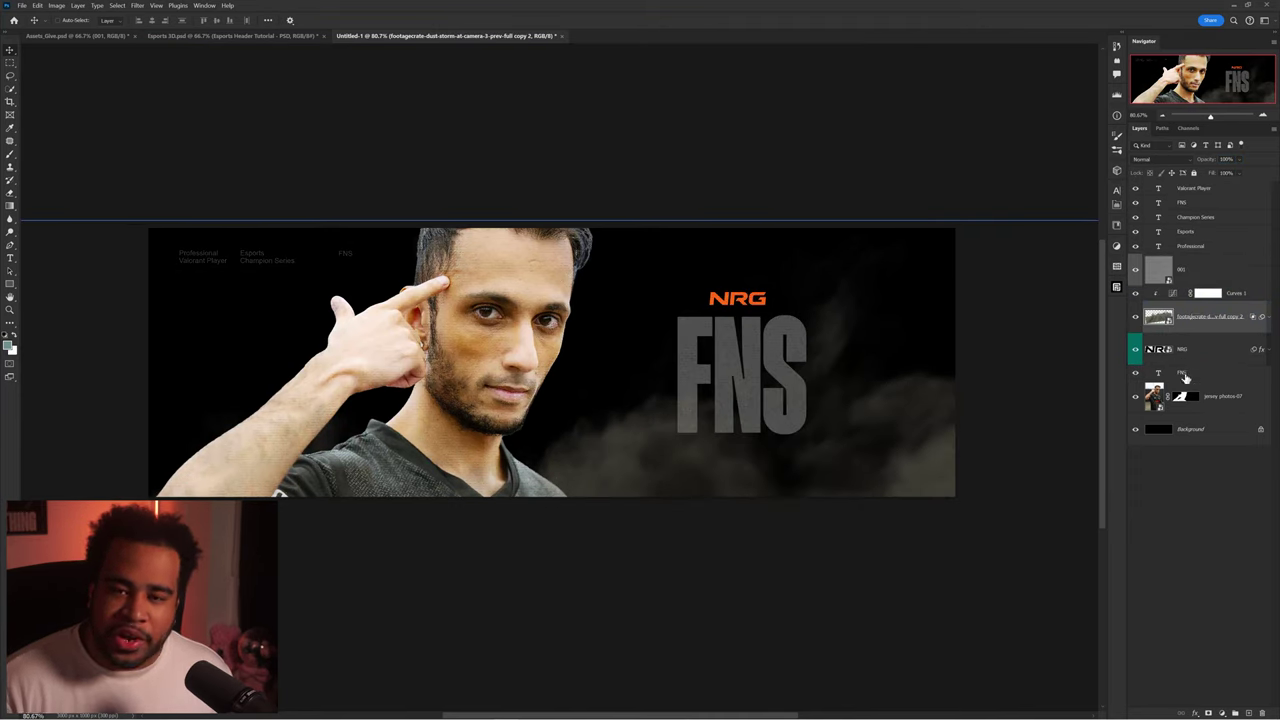
click(1220, 398)
ctrl+click(1211, 373)
ctrl+click(1210, 350)
drag(1214, 360, 1202, 252)
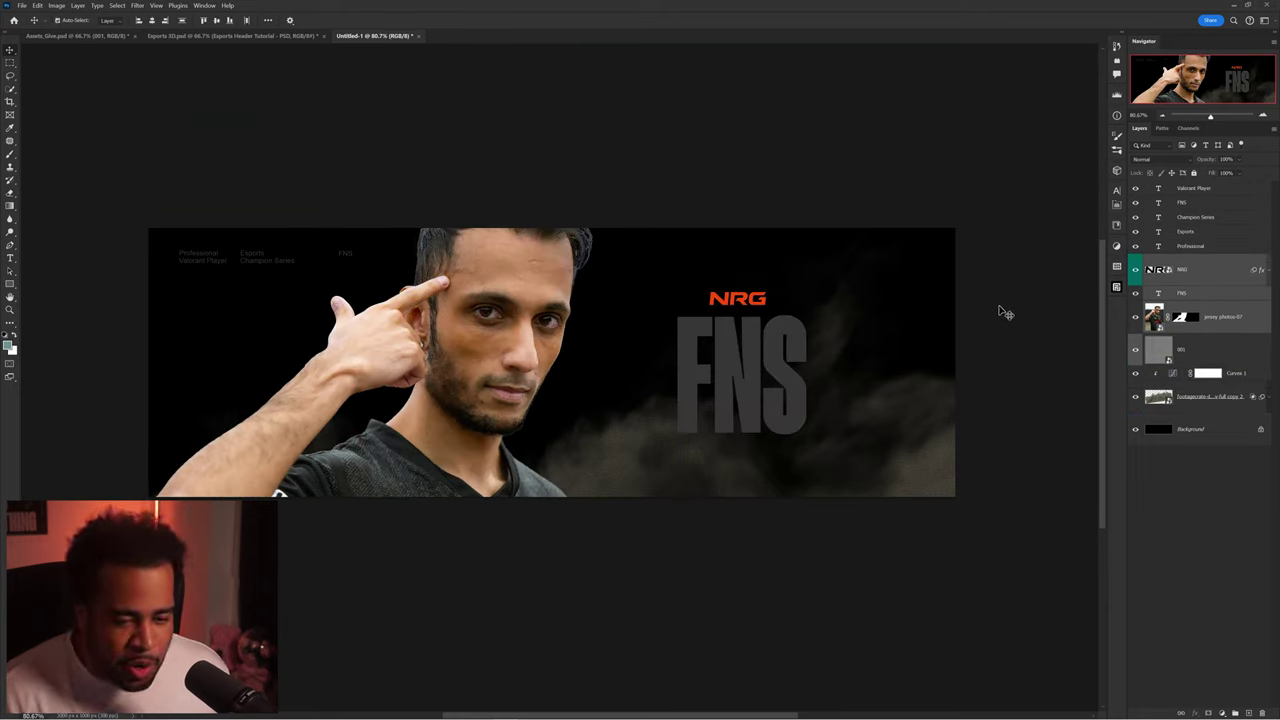
click(1000, 308)
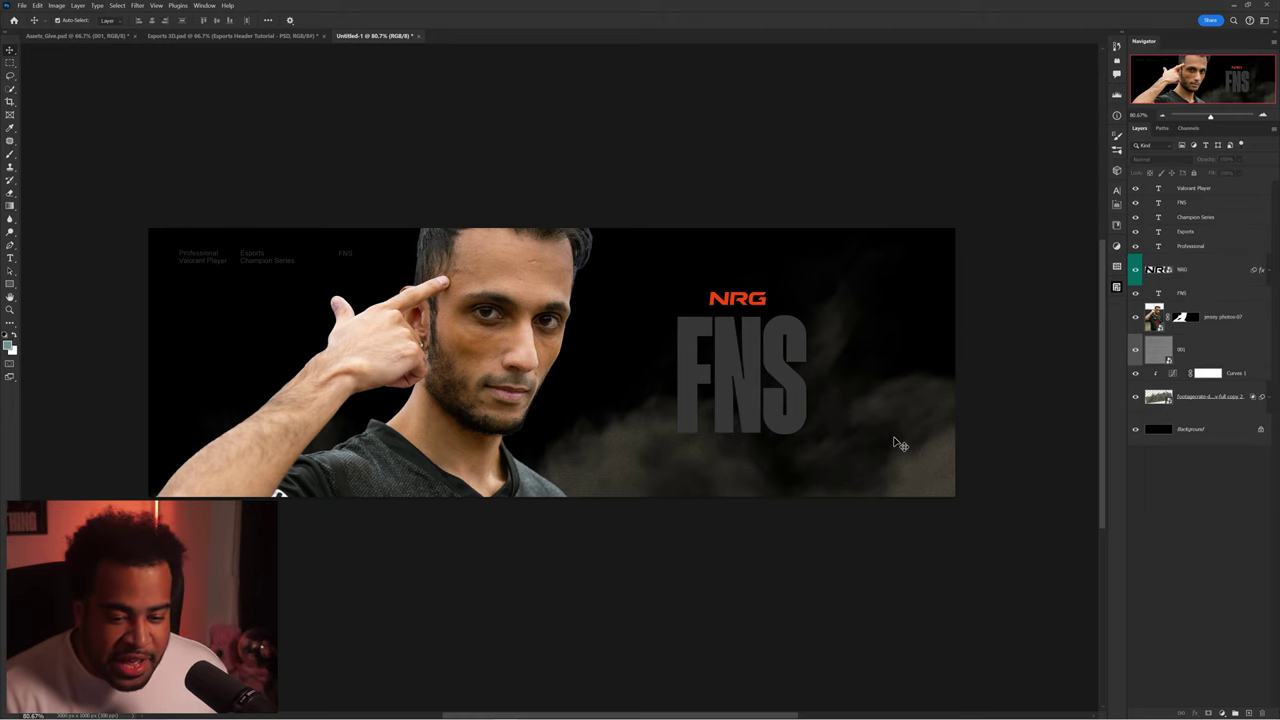
- Recolor the large FNS title and the small caption texts at the header's upper left to near-white
click(757, 364)
ctrl+click(876, 382)
ctrl+click(876, 382)
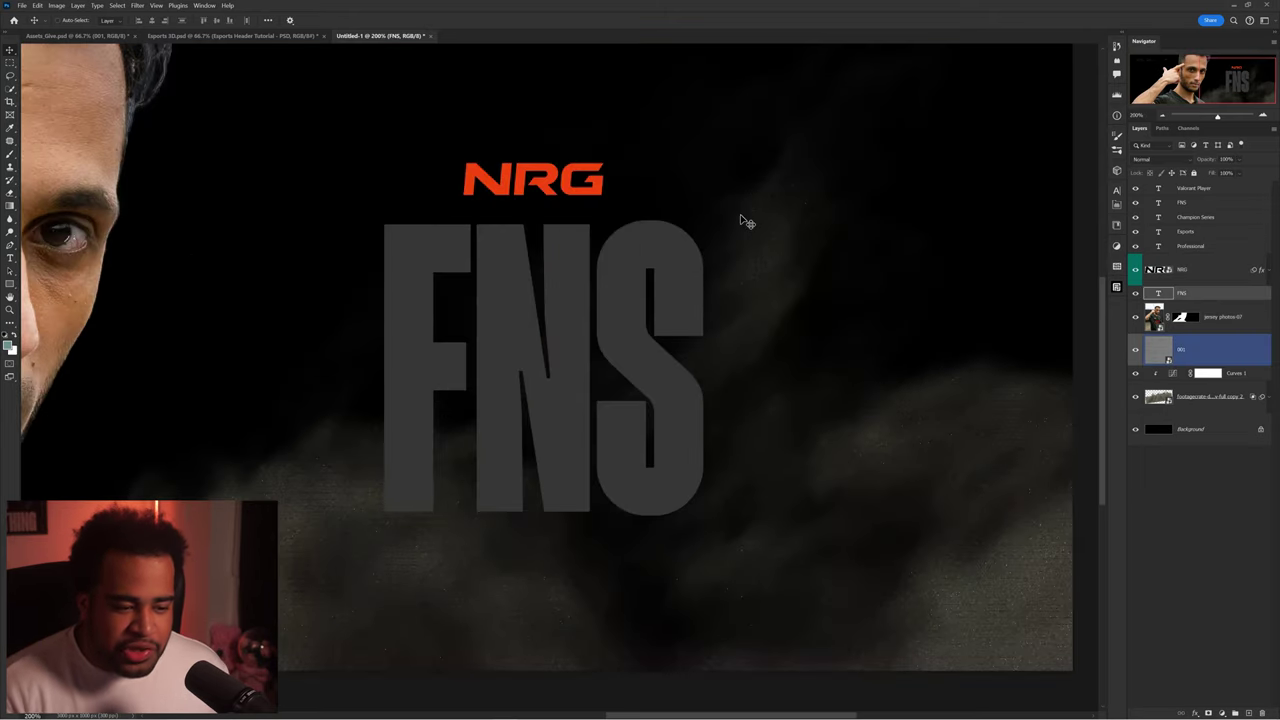
scroll(747, 222, down, 3)
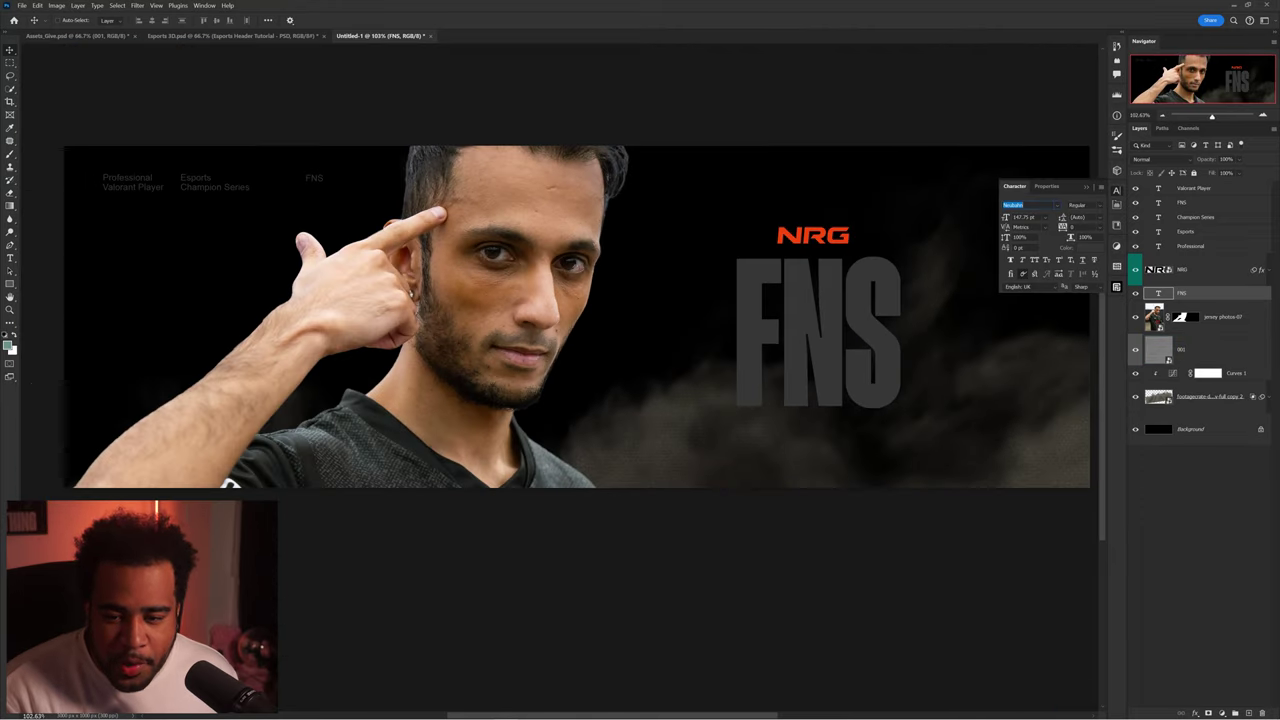
click(1090, 250)
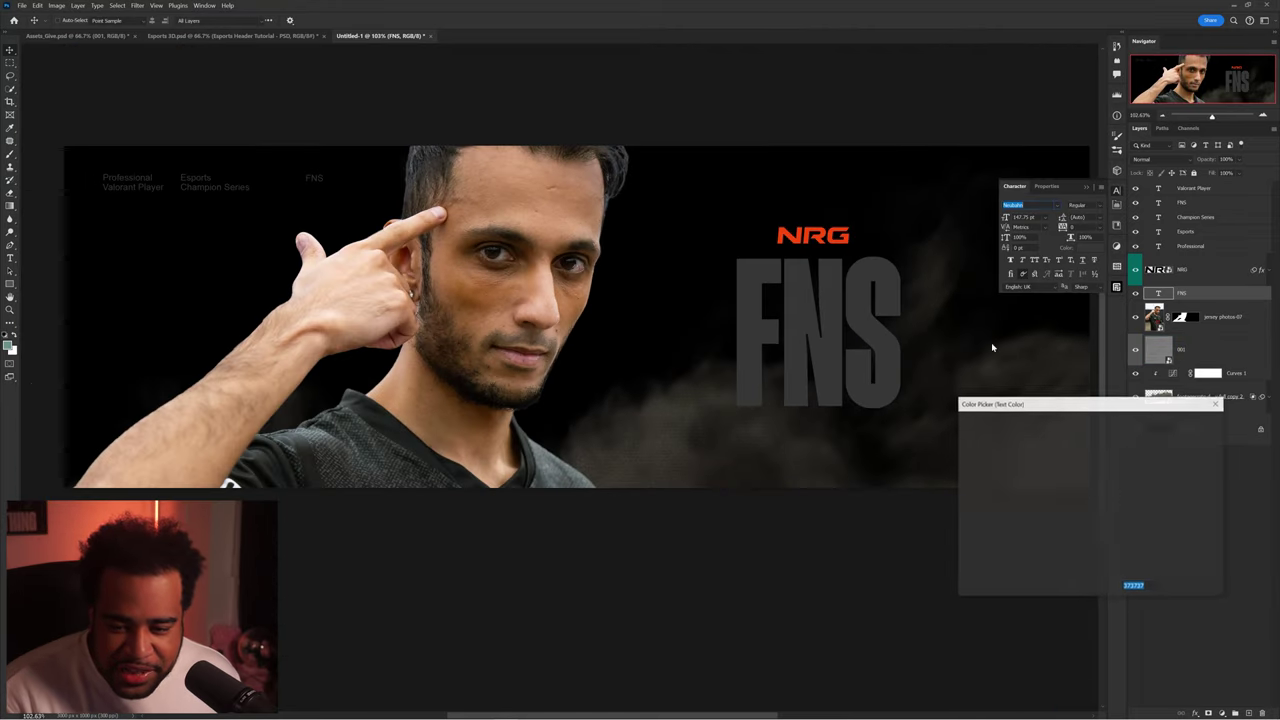
click(964, 447)
click(969, 440)
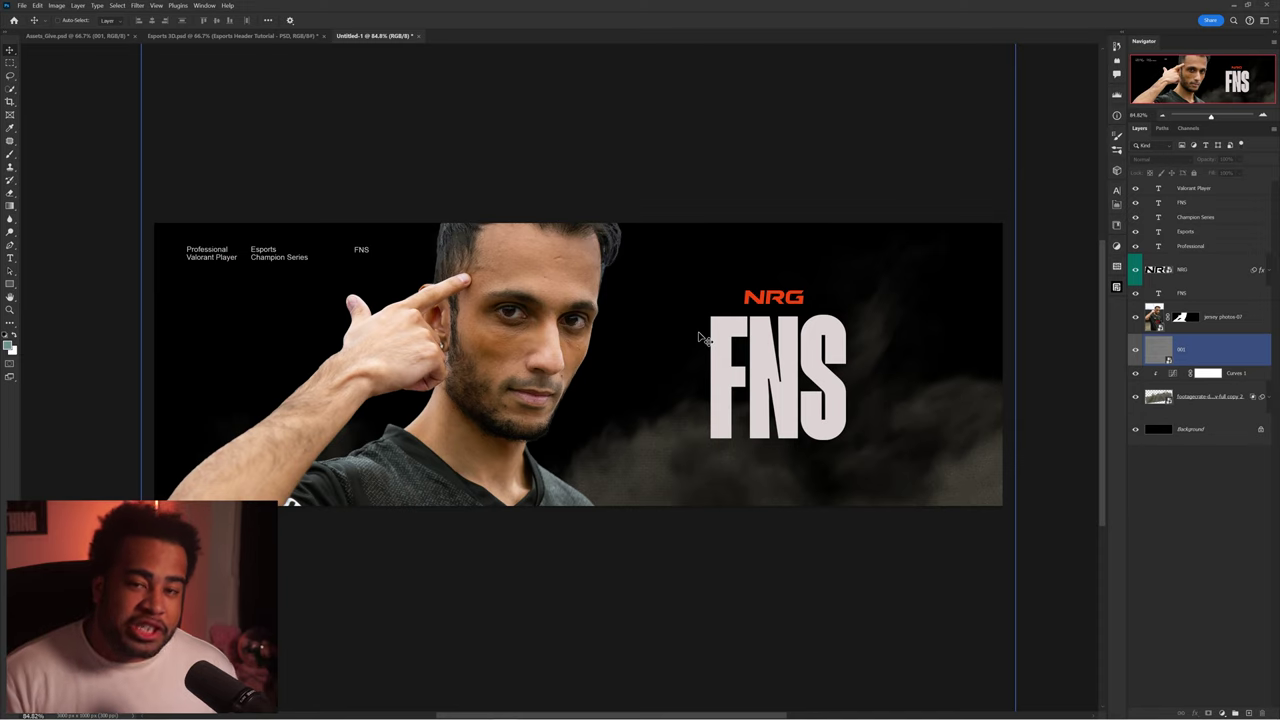
- Start exporting the finished header with Save for Web (Legacy)
click(194, 100)
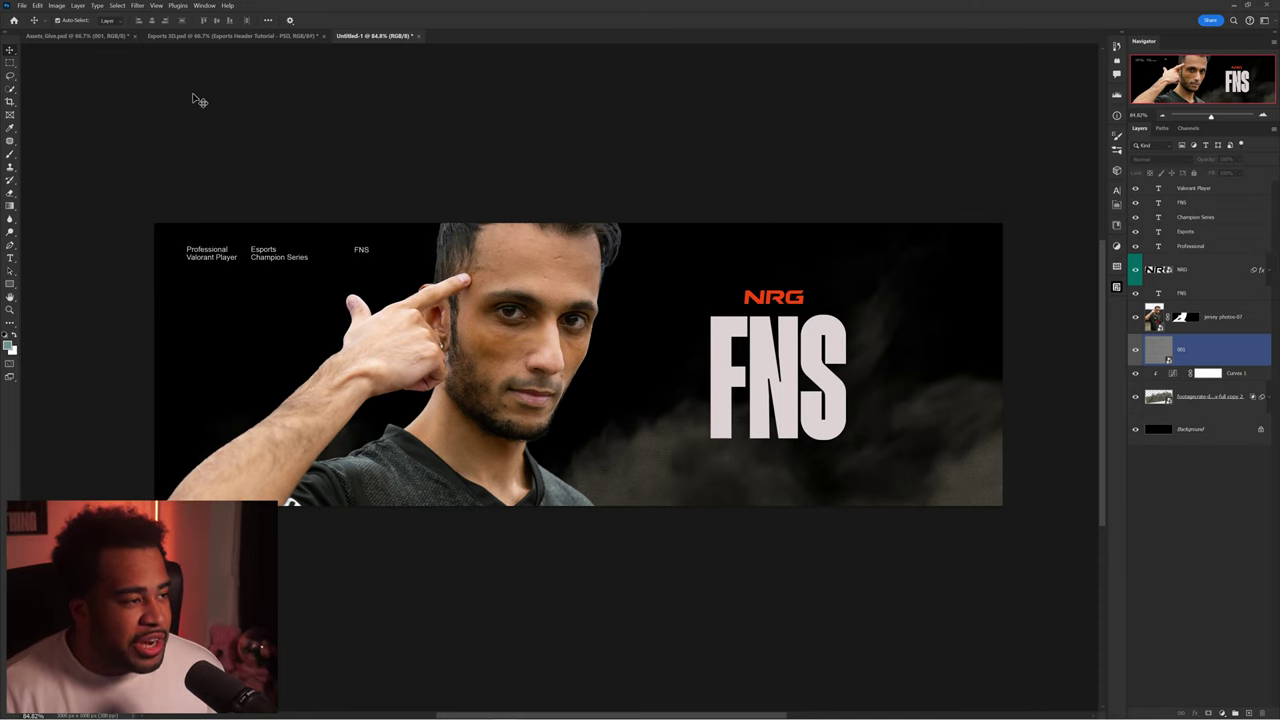
click(21, 5)
mouse_move(60, 172)
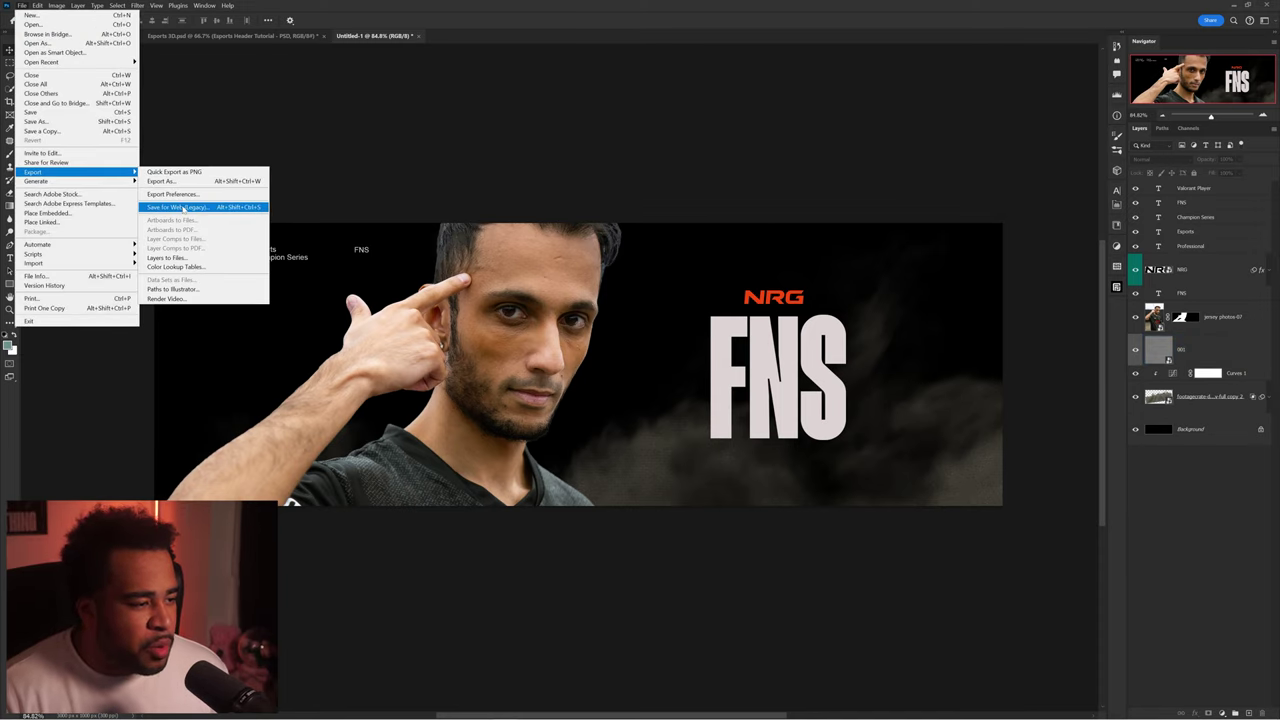
click(191, 206)
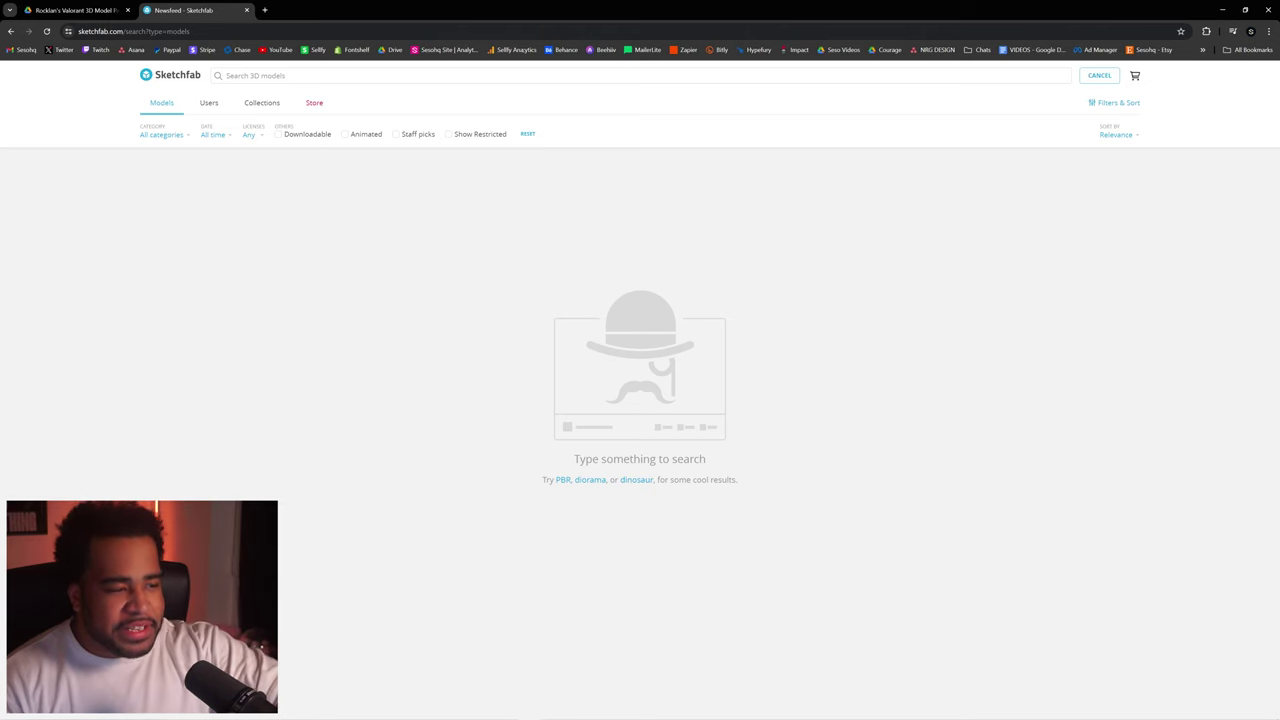
- On Sketchfab, search for downloadable bullet models and open the download options of the Bullet 9 mm model
text(uil)
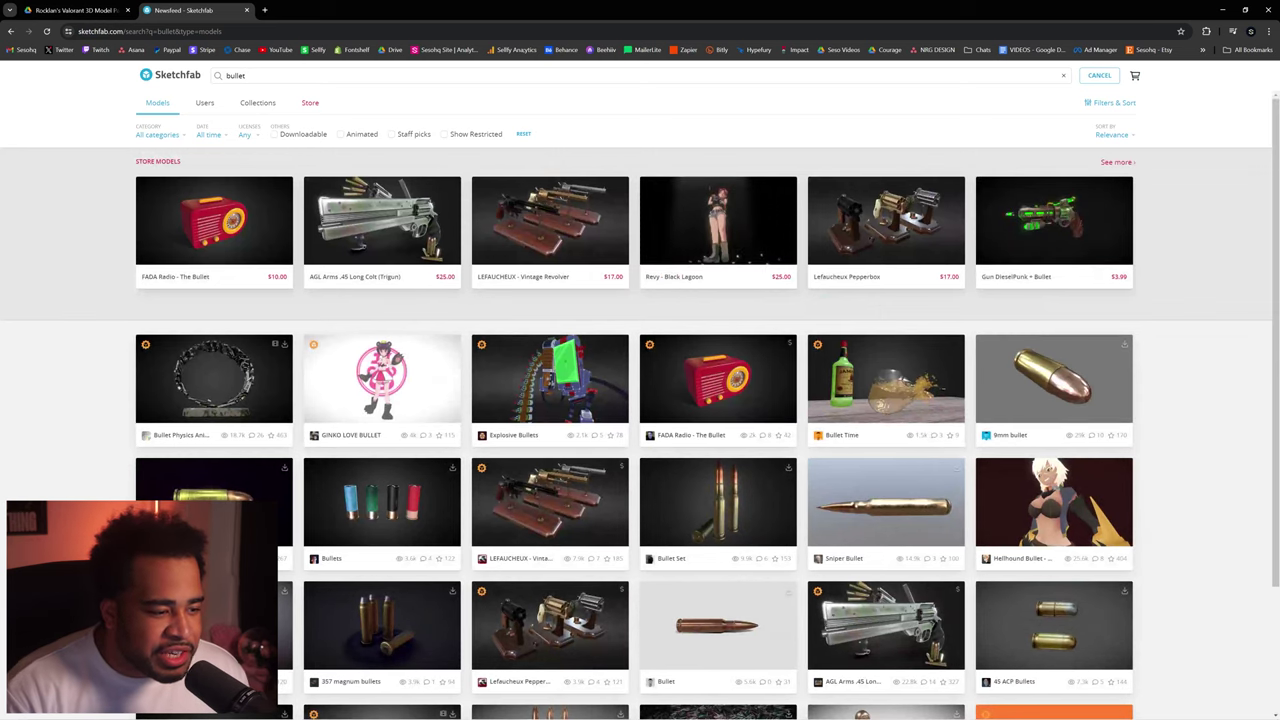
click(298, 135)
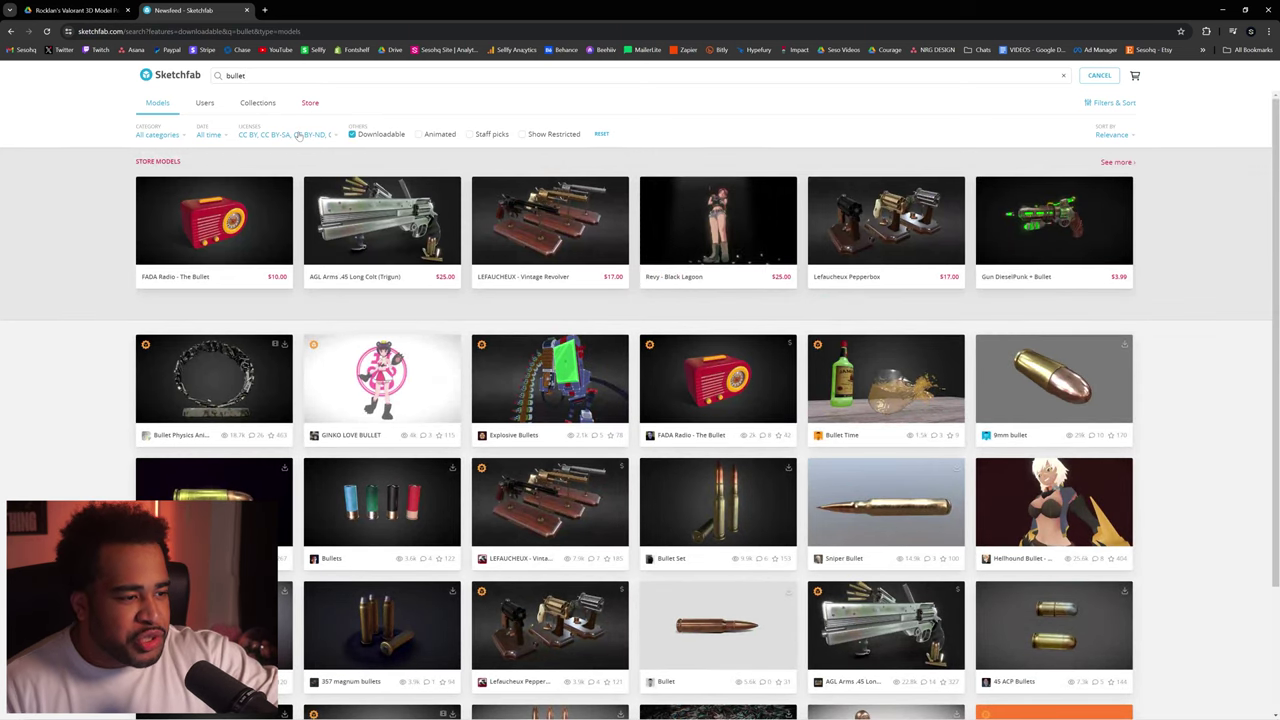
scroll(640, 400, down, 1)
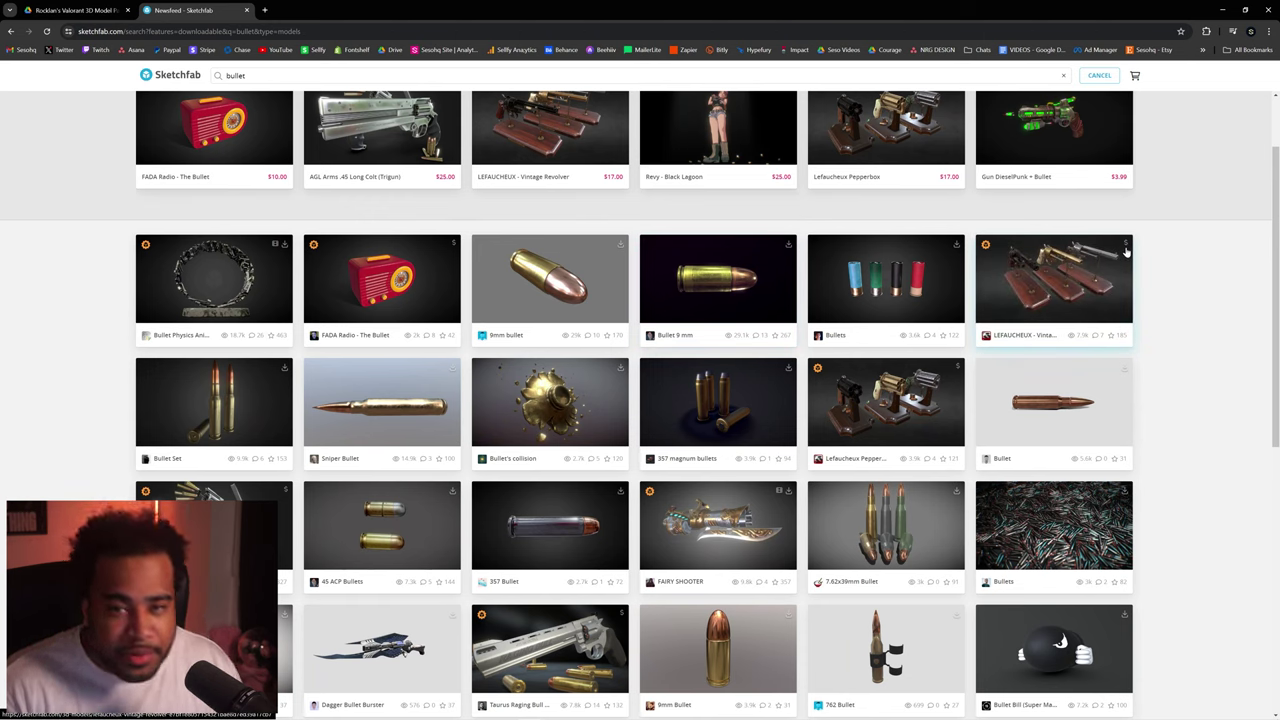
click(771, 289)
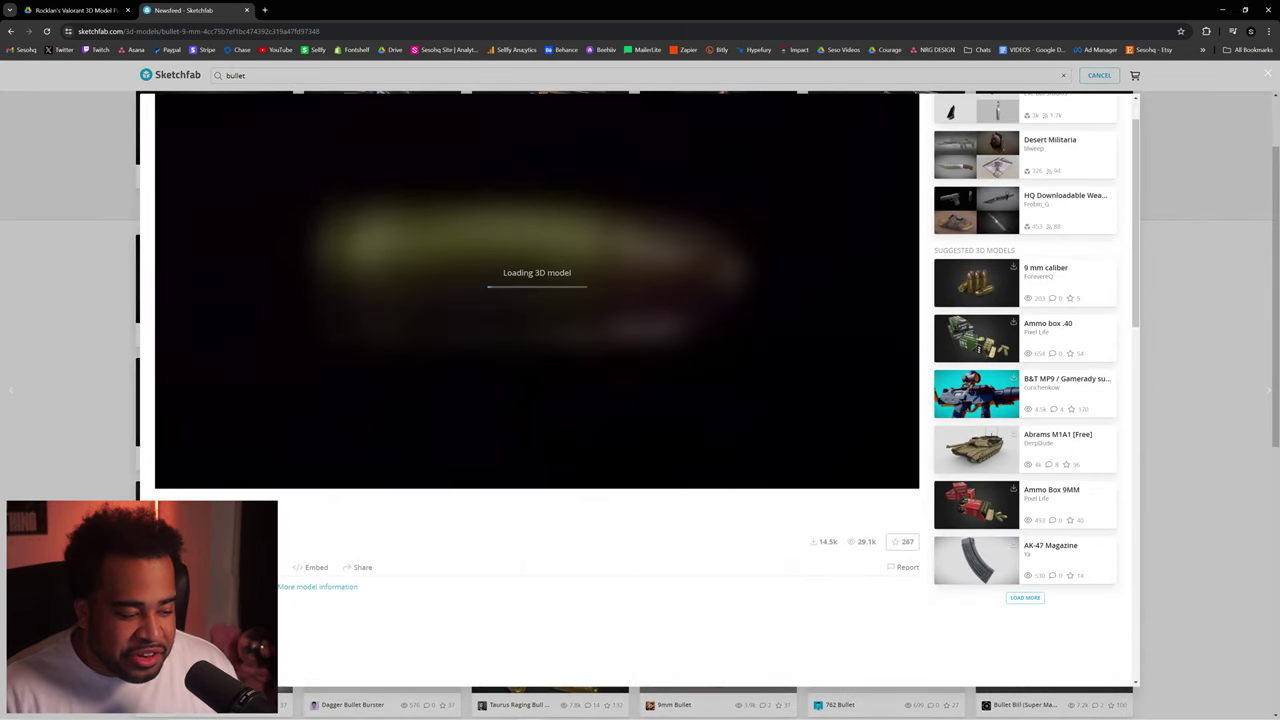
click(197, 567)
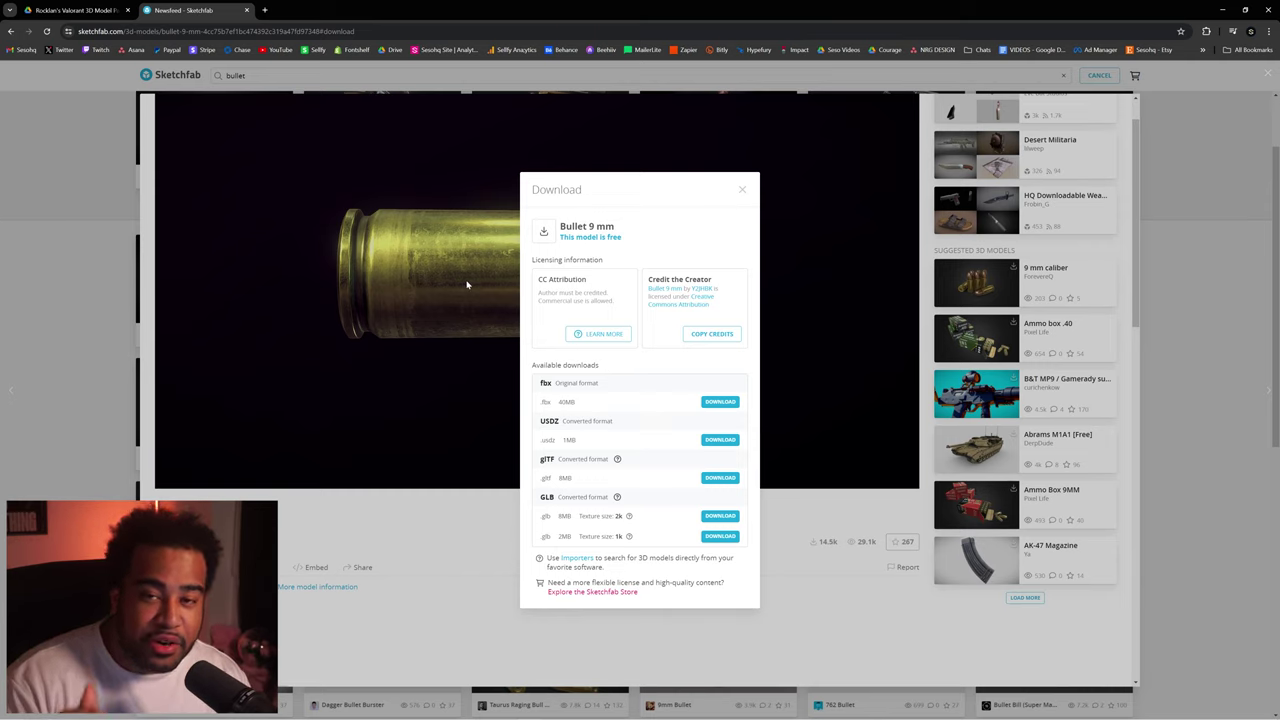
- Switch to the shared Valorant 3D models folder in Google Drive and open its Agents folder
click(75, 10)
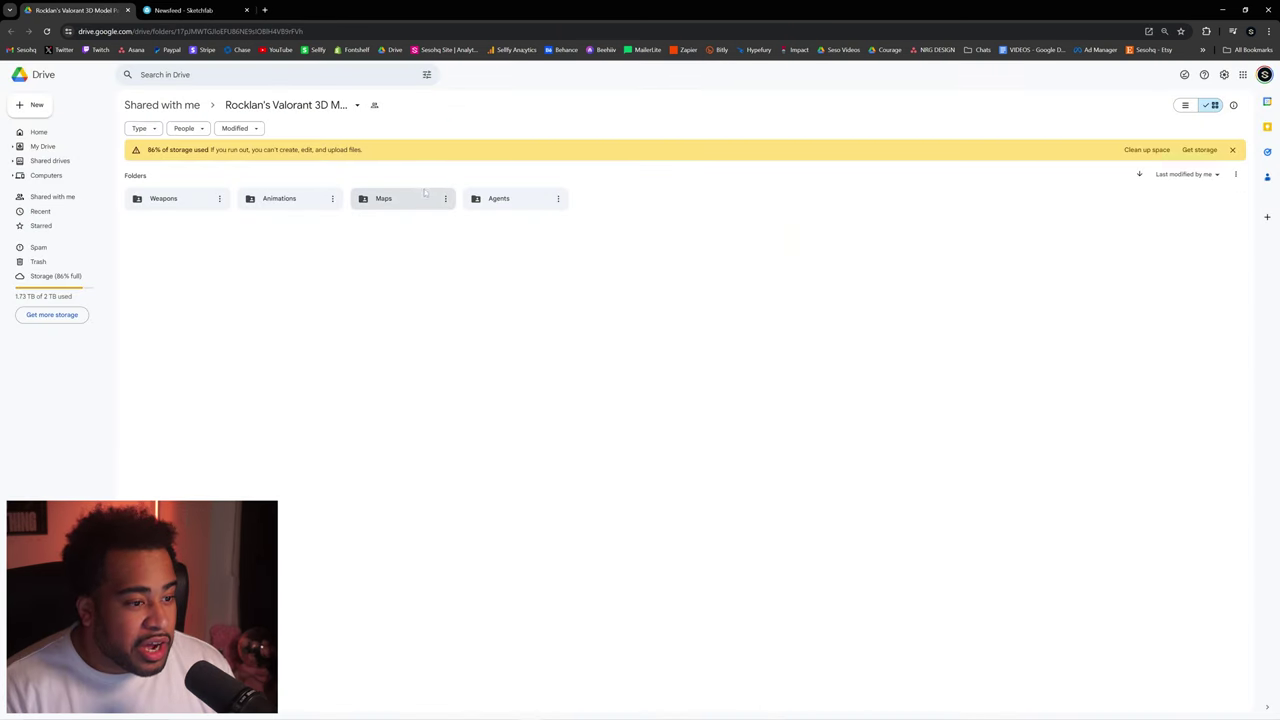
click(518, 205)
double_click(518, 205)
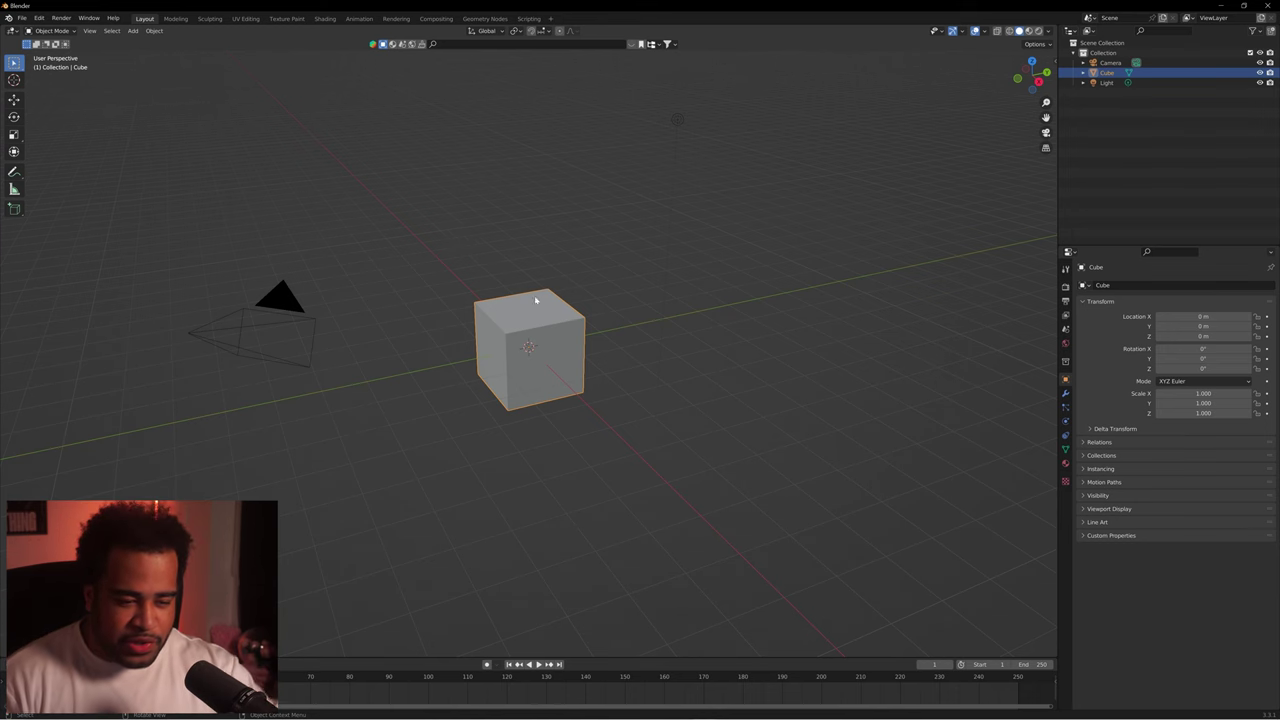
- Delete the default cube, camera and light from the new scene
key(x)
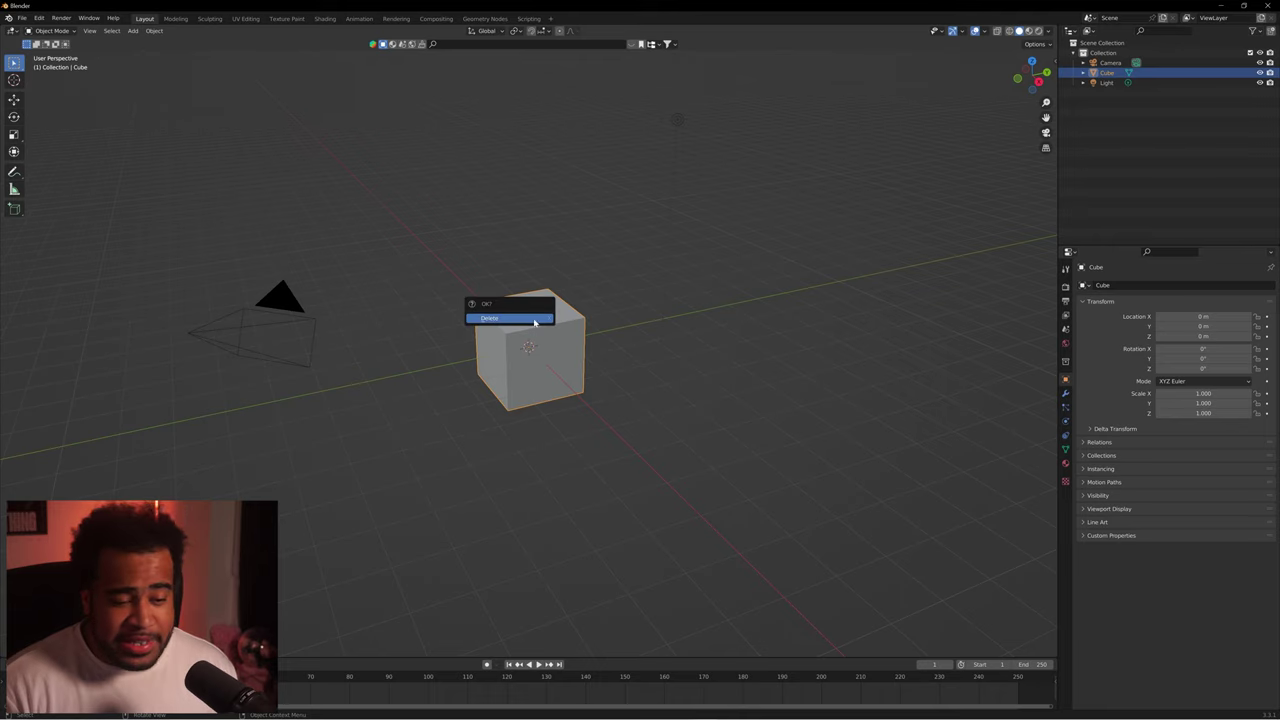
click(509, 322)
click(280, 301)
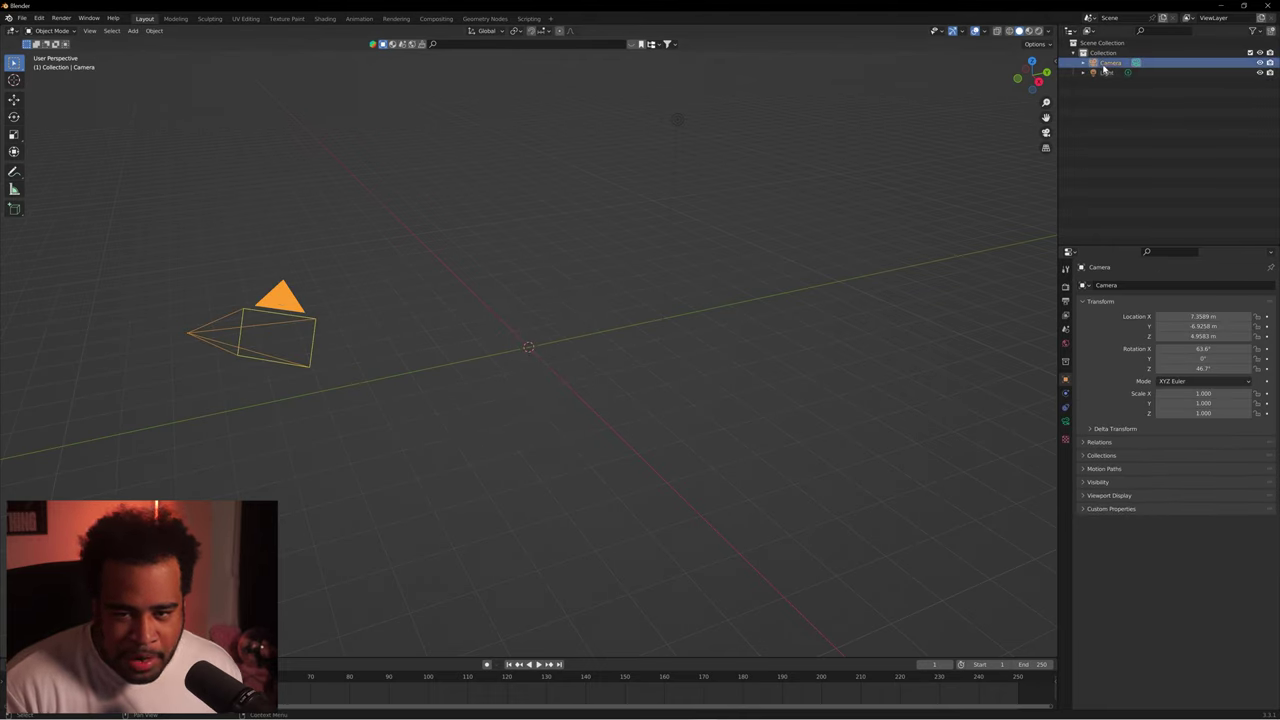
key(x)
click(678, 120)
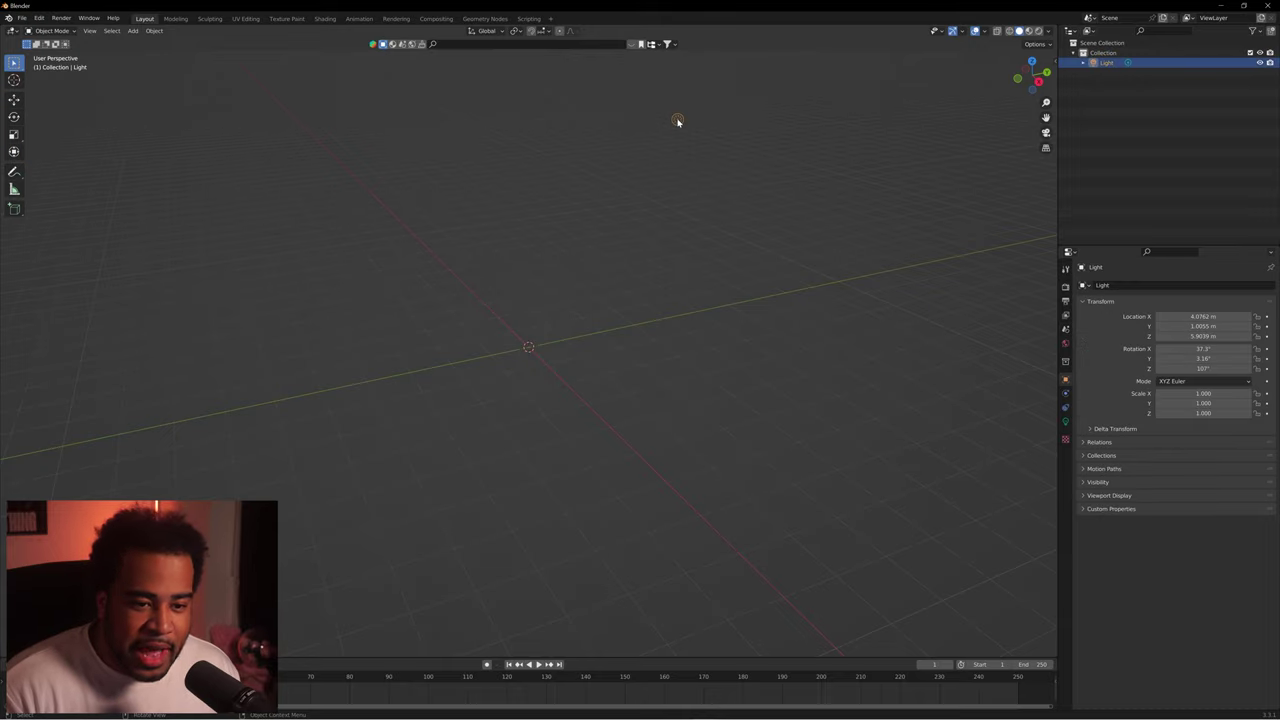
key(x)
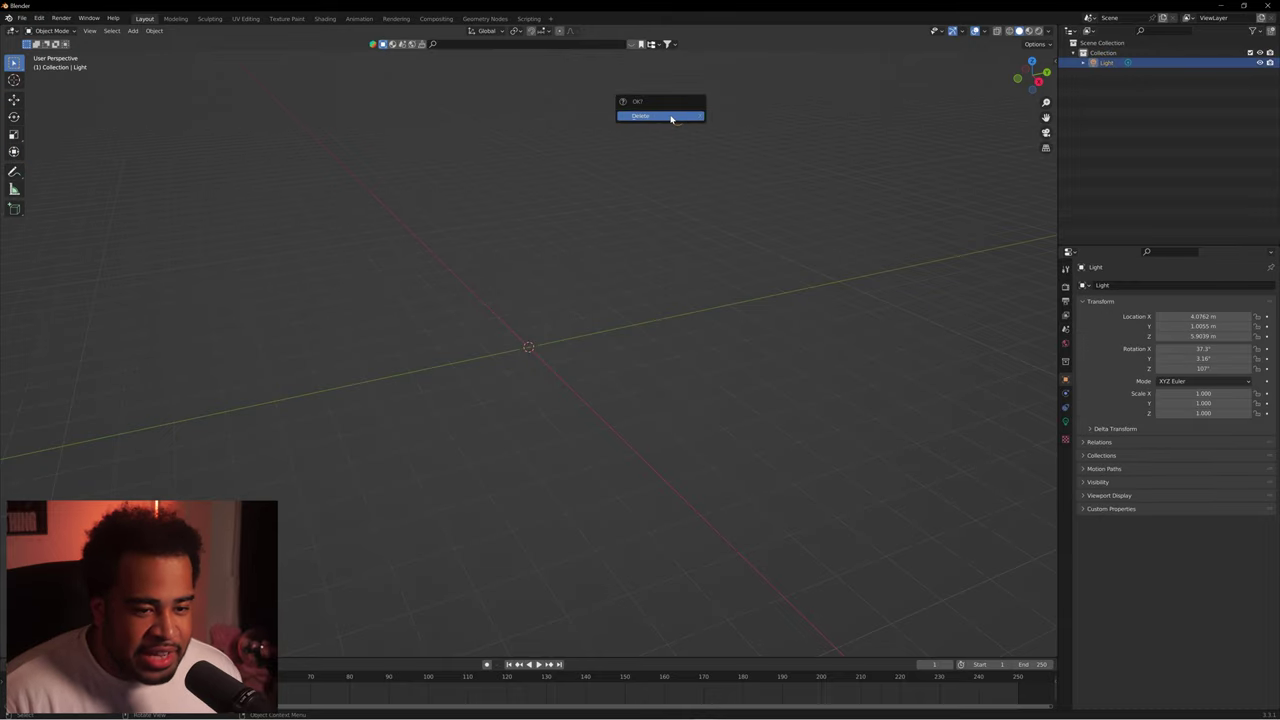
click(688, 118)
- Add the exported FNS header from the Downloads folder as a reference image, filtering folders out of the file list
drag(638, 181, 573, 239)
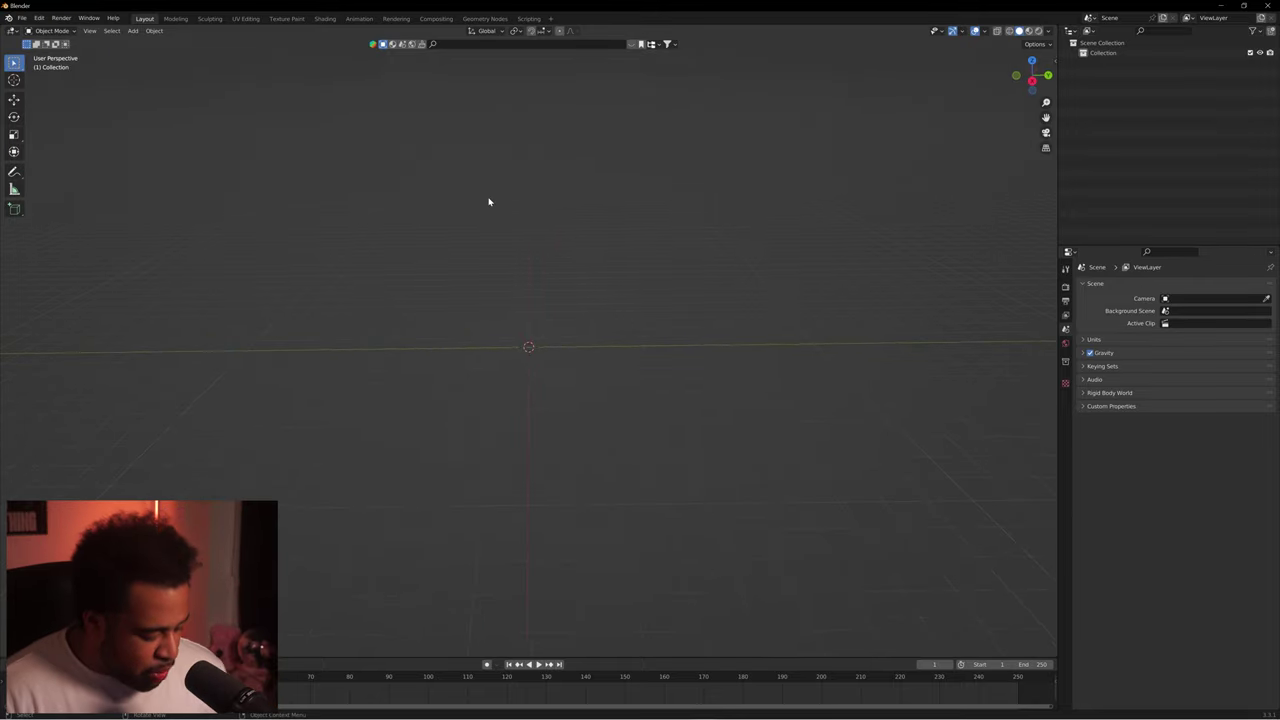
key(shift+a)
mouse_move(447, 303)
click(543, 302)
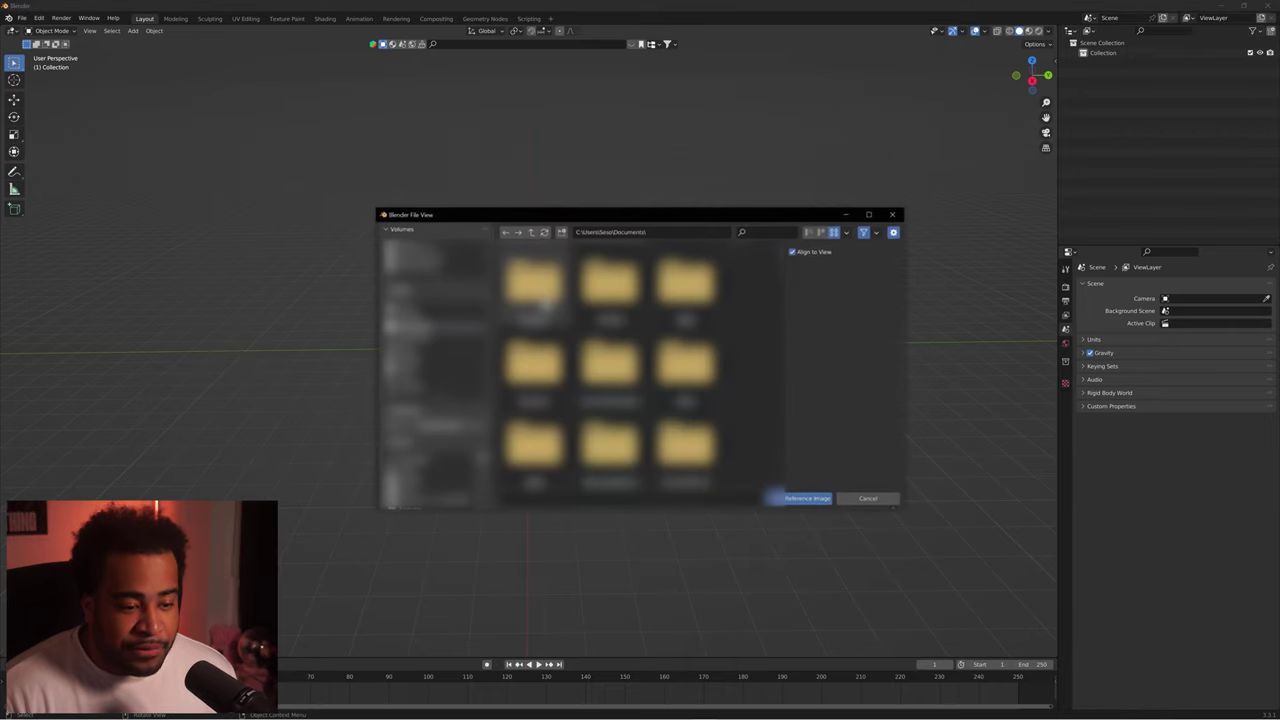
click(876, 233)
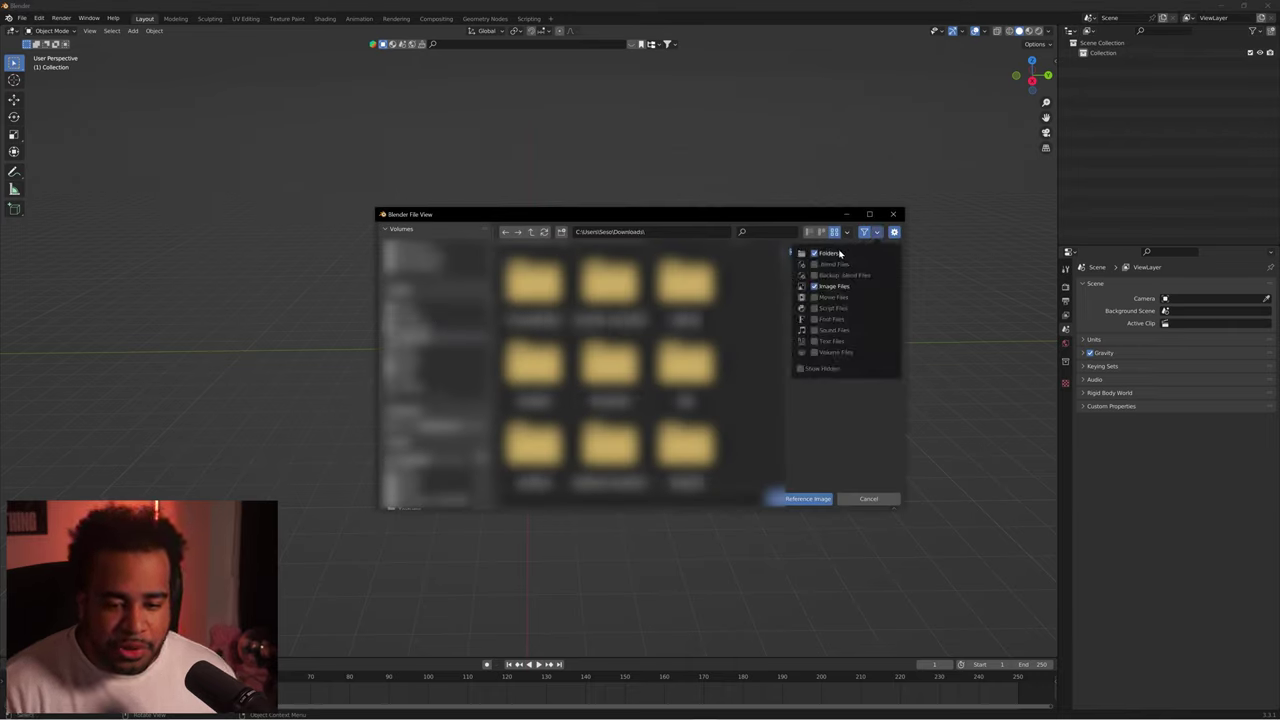
click(838, 254)
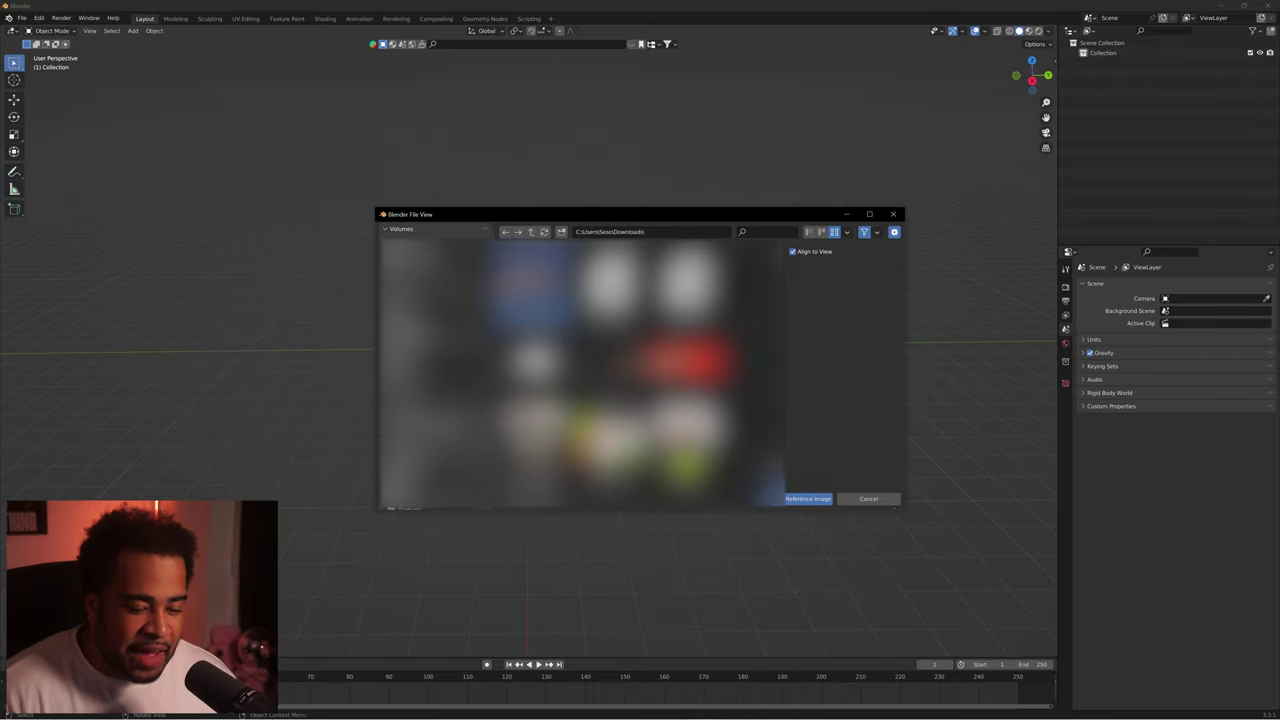
click(808, 498)
scroll(594, 305, up, 3)
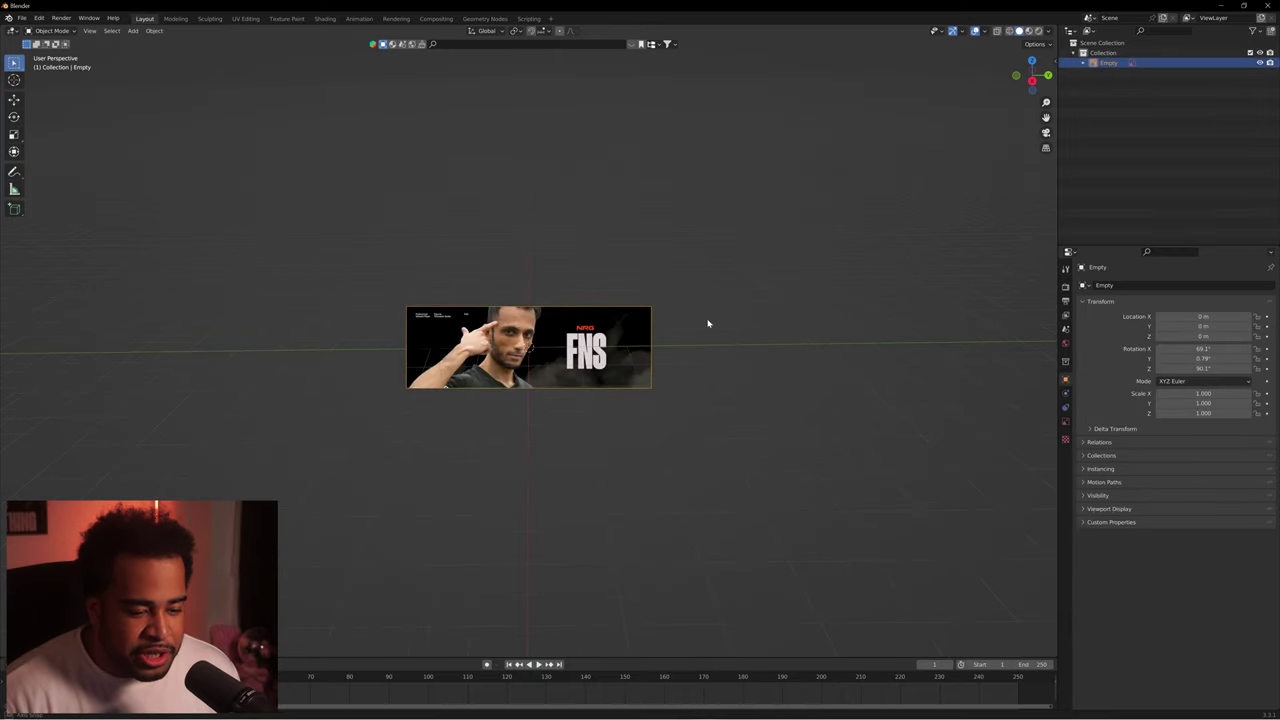
- Set the header reference image's X rotation to 90° so it stands upright
drag(709, 323, 613, 346)
scroll(622, 336, up, 4)
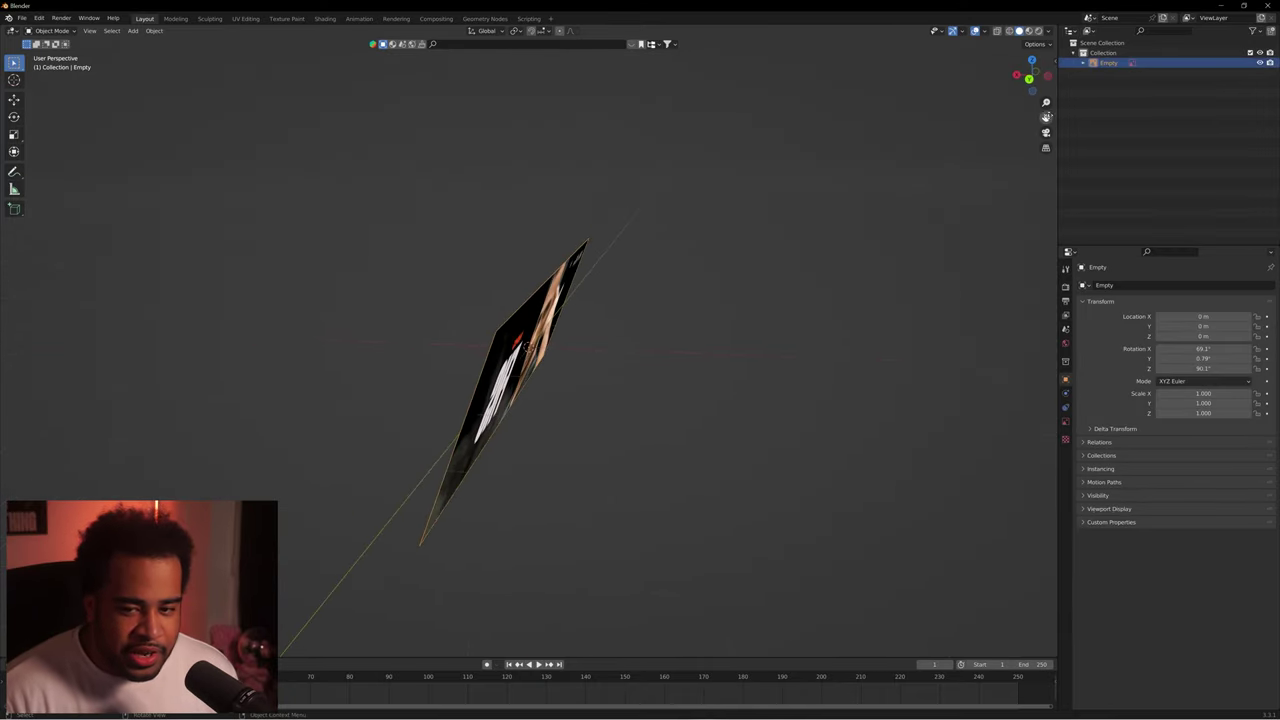
click(1054, 60)
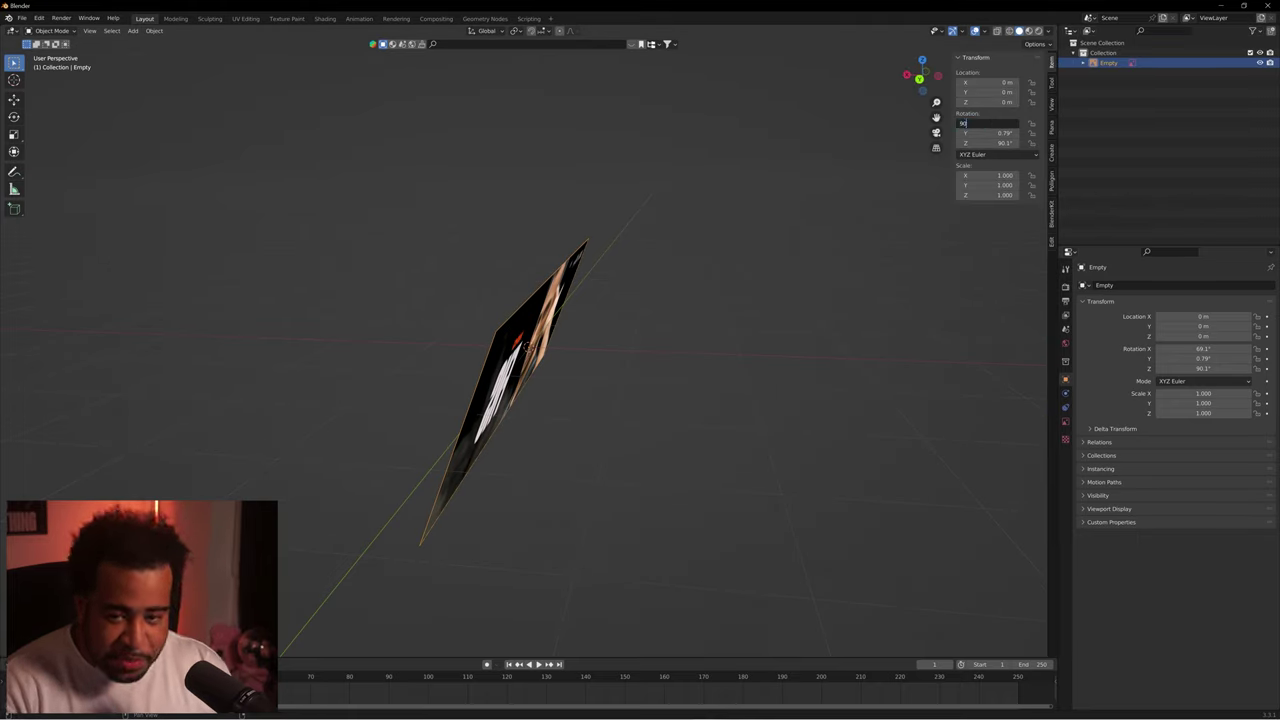
key(Return)
- Raise the header reference image along Z to about 1.87 m
drag(680, 208, 800, 229)
scroll(720, 228, down, 3)
drag(720, 228, 795, 215)
click(14, 99)
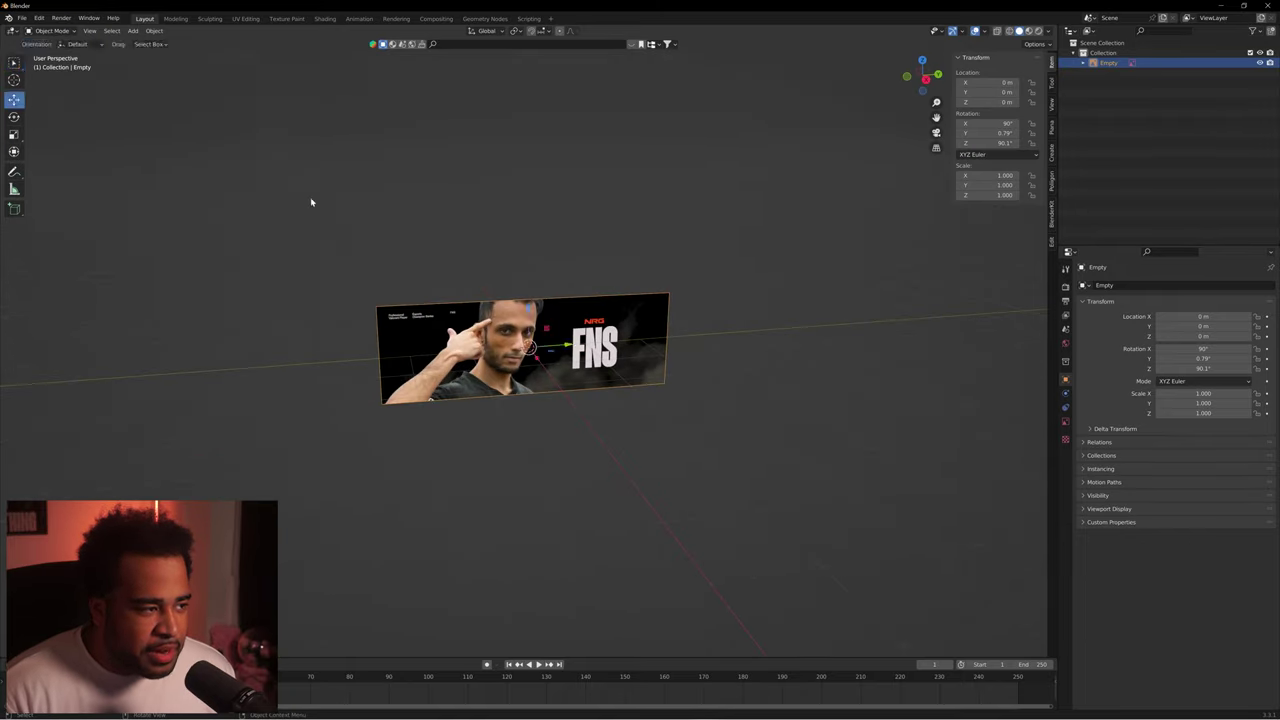
drag(532, 316, 532, 204)
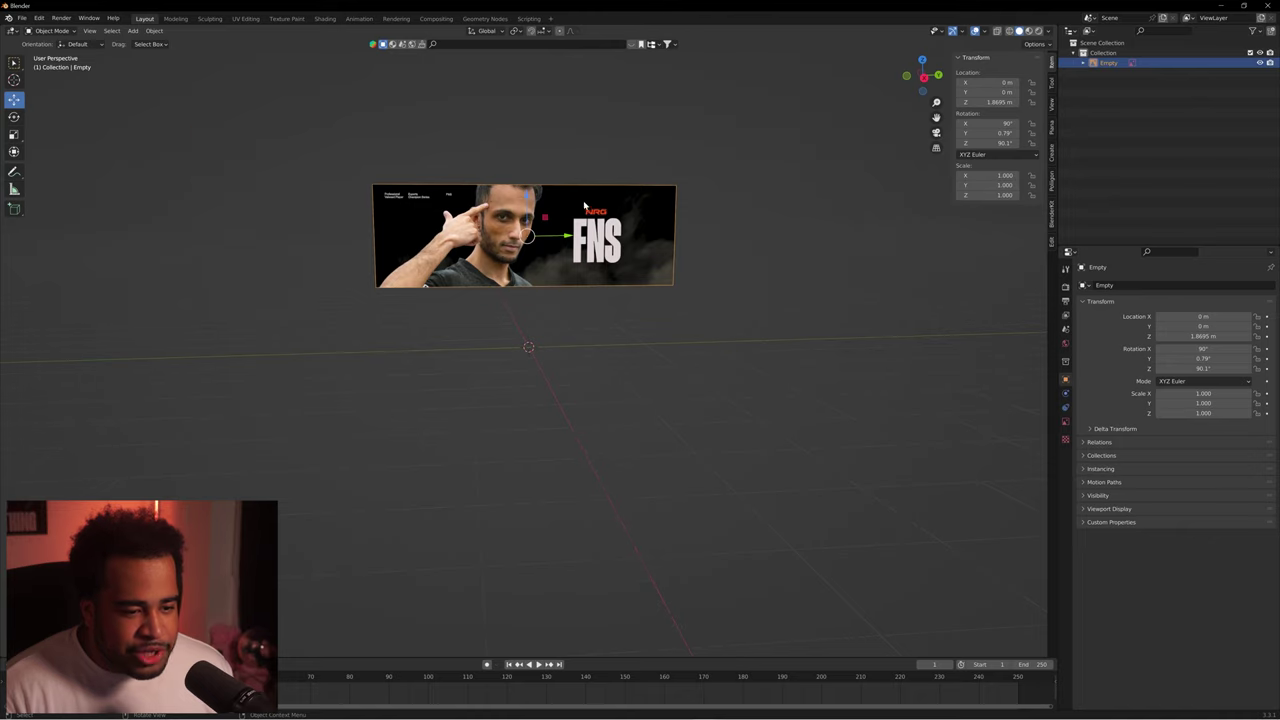
scroll(610, 238, up, 3)
drag(610, 238, 600, 272)
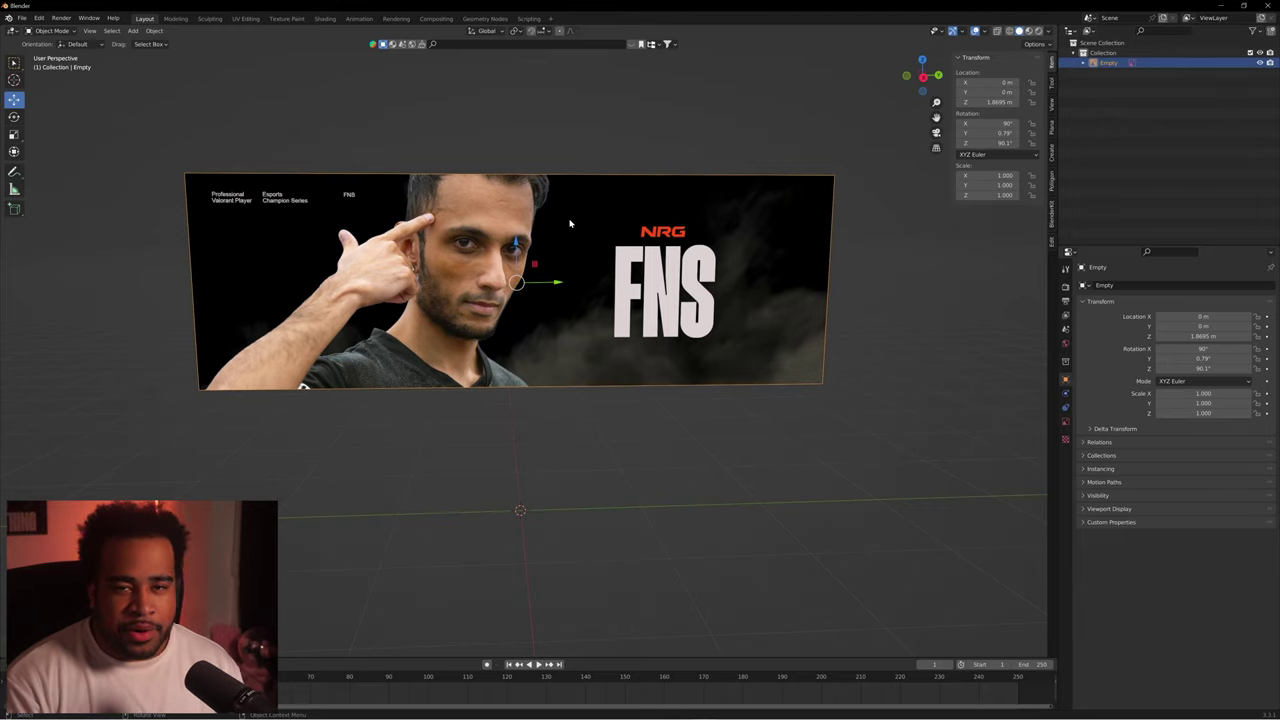
drag(569, 223, 571, 249)
- In razeGrenade.blend, move the grenade mesh sideways off its armature and copy both objects into the header scene
key(F12)
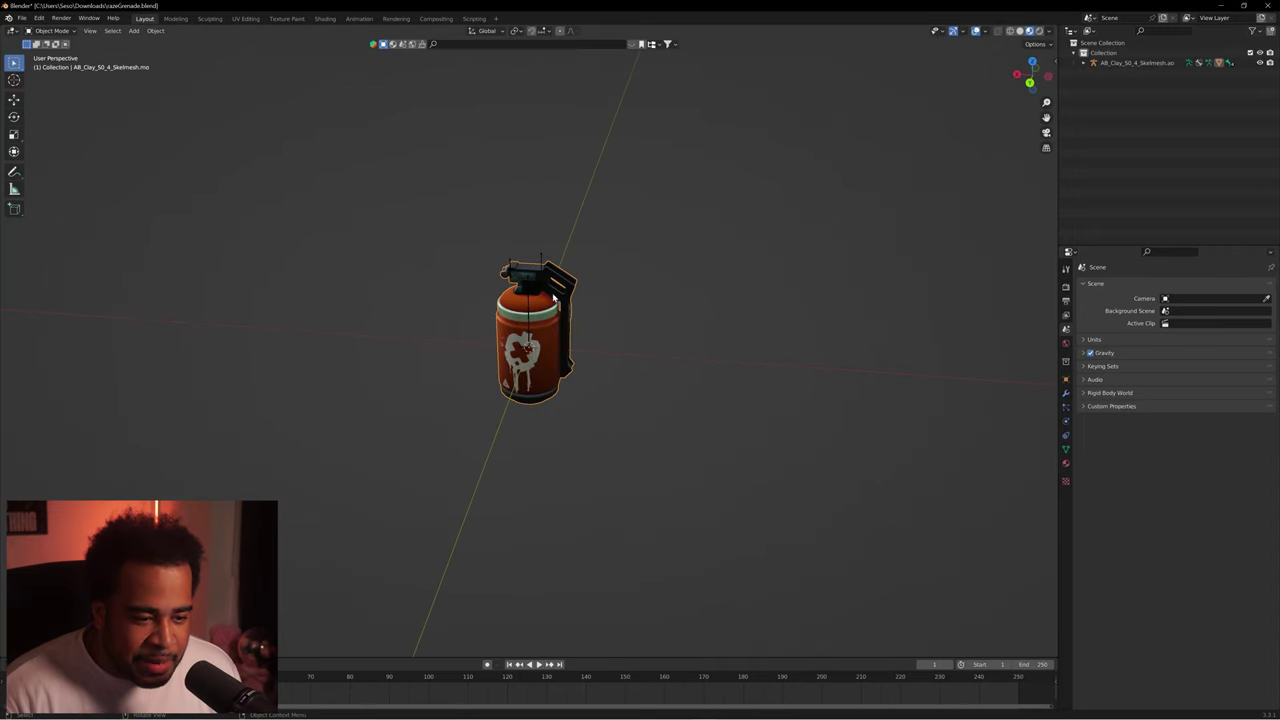
click(14, 99)
drag(505, 350, 610, 337)
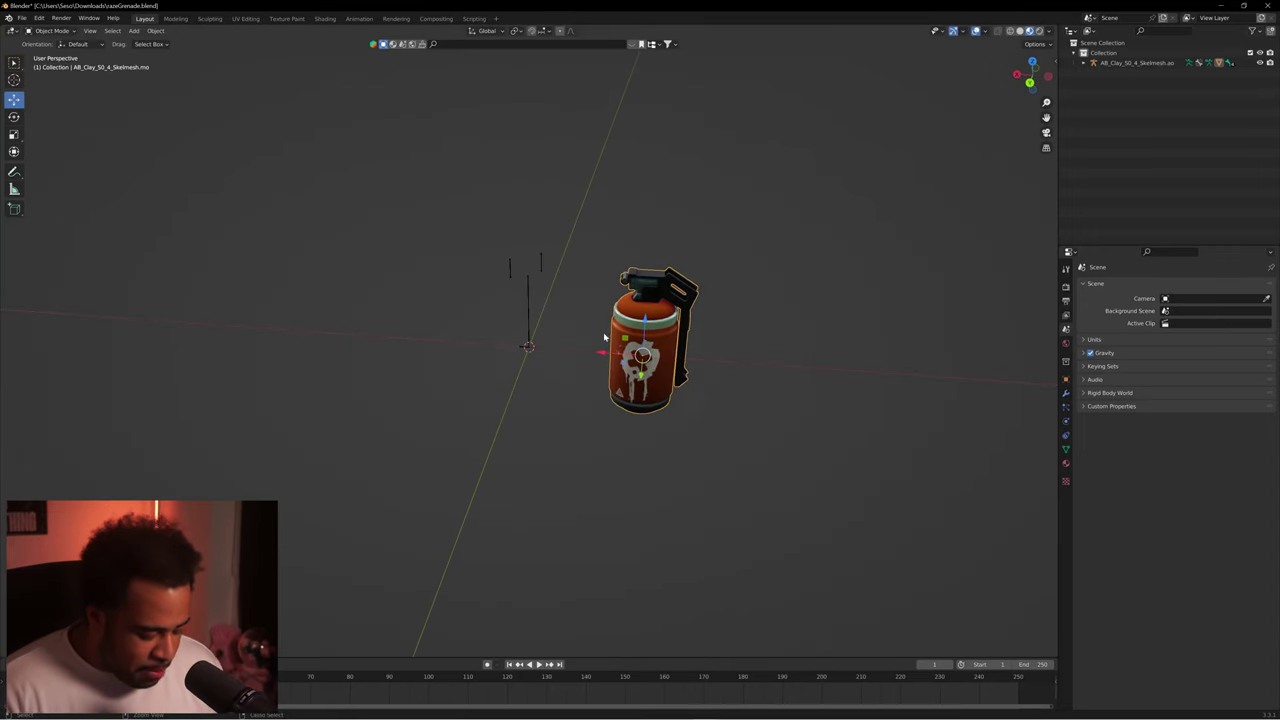
mouse_move(740, 712)
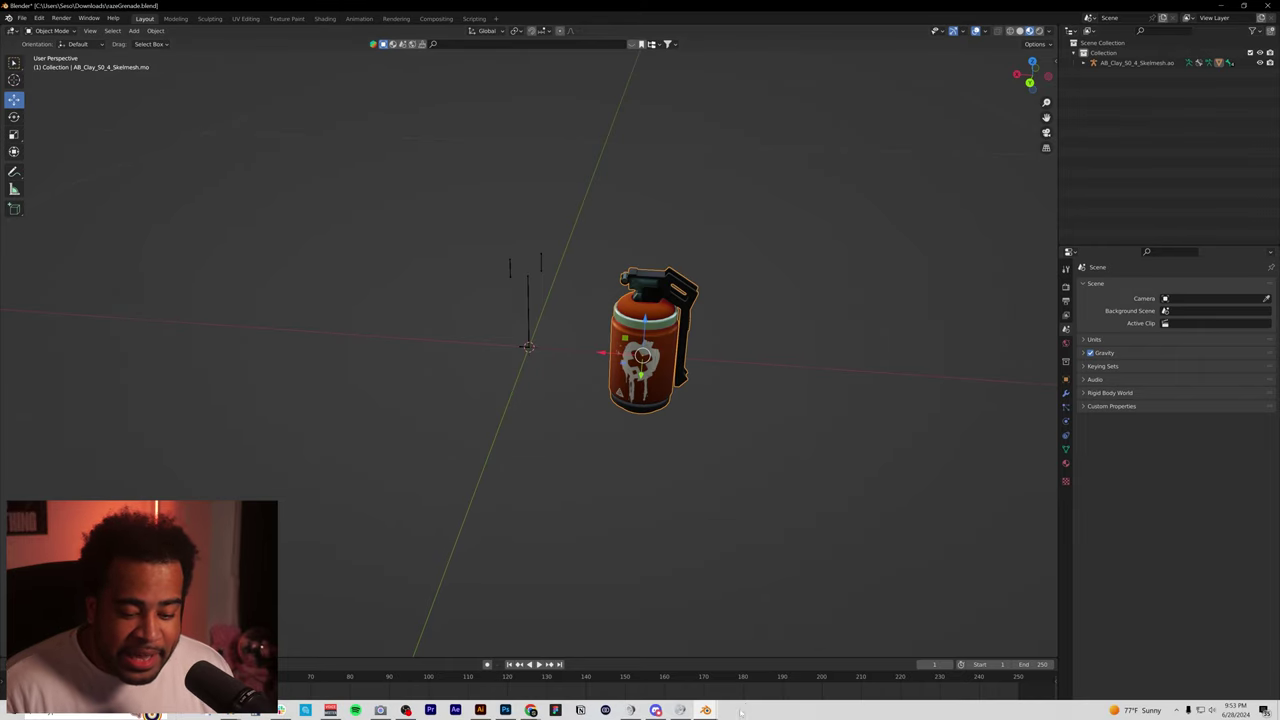
click(706, 665)
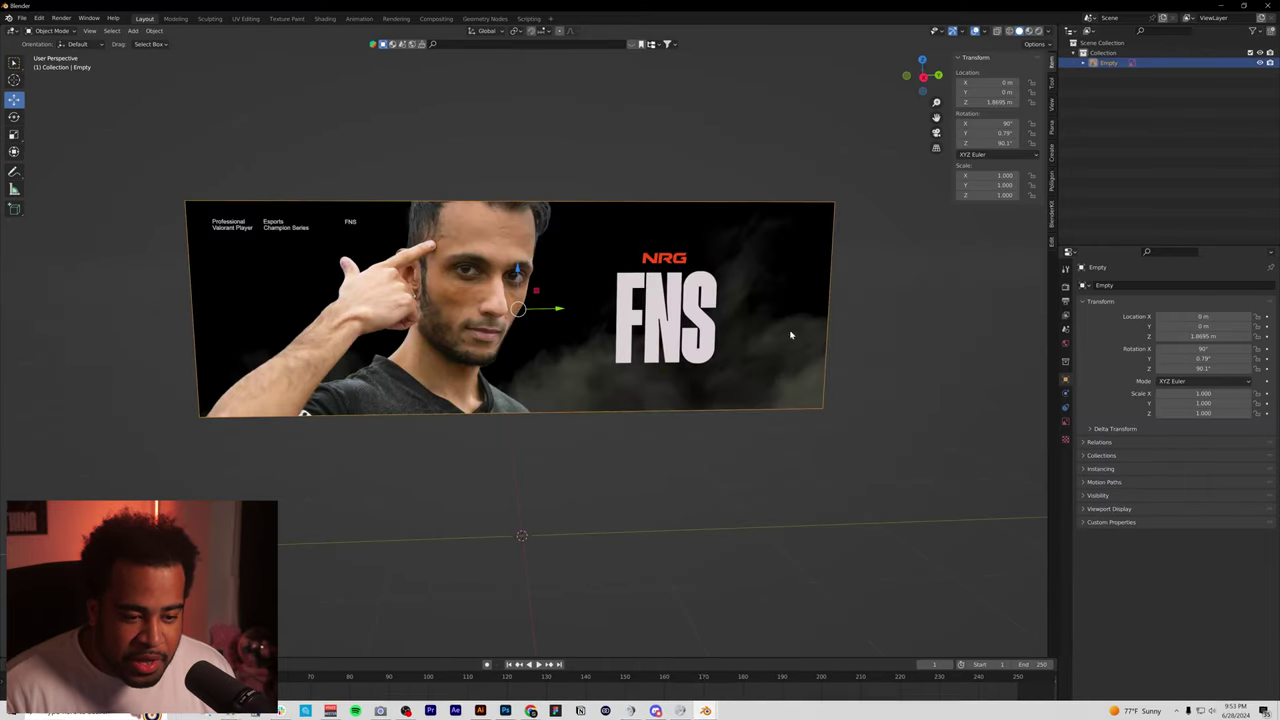
key(ctrl+v)
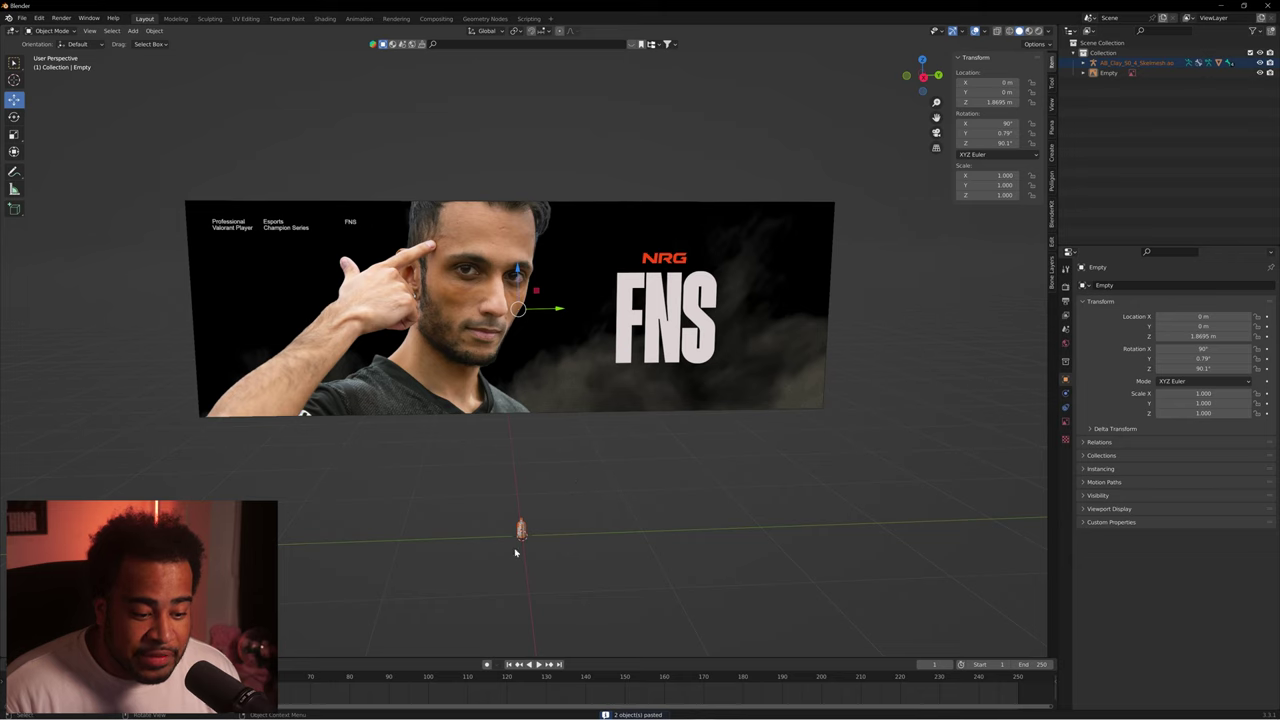
- Scale the pasted grenade and armature to about 3.93 and move them up in front of the header, beside the player's face
scroll(520, 560, up, 5)
scroll(558, 455, down, 3)
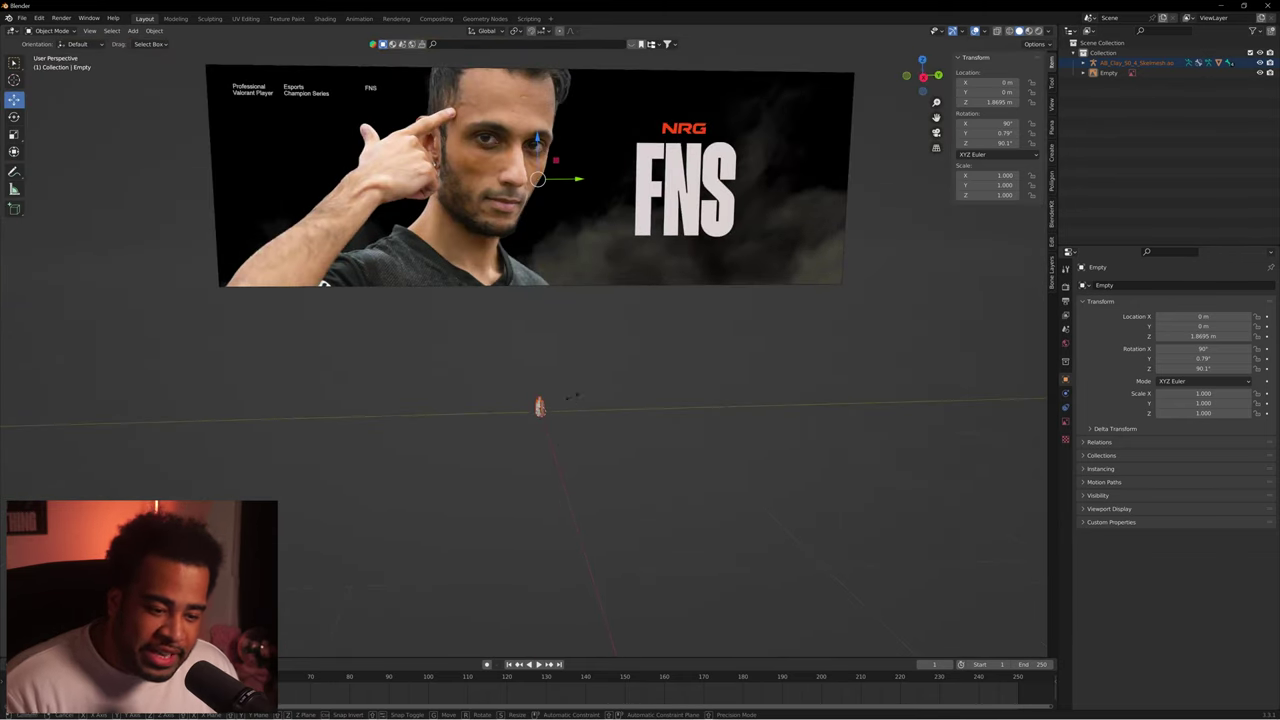
key(s)
click(640, 313)
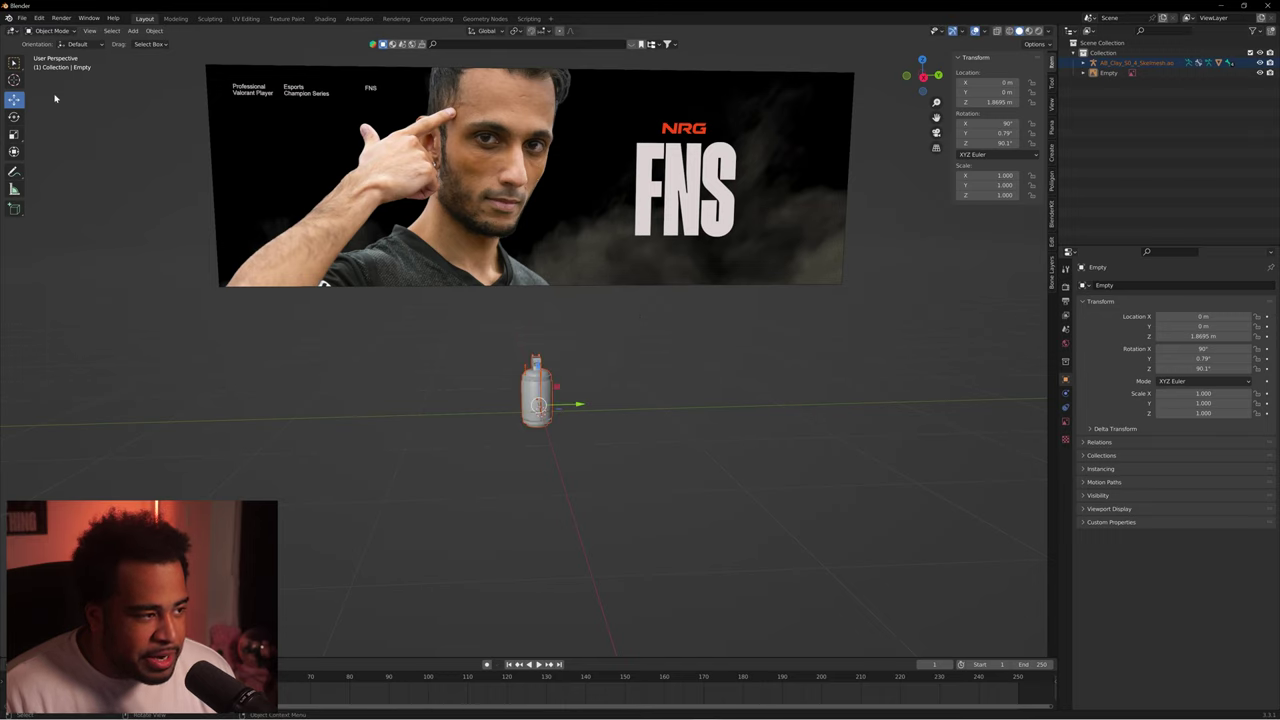
drag(539, 371, 539, 147)
drag(580, 200, 666, 245)
drag(540, 220, 662, 221)
drag(740, 232, 660, 297)
scroll(677, 236, up, 3)
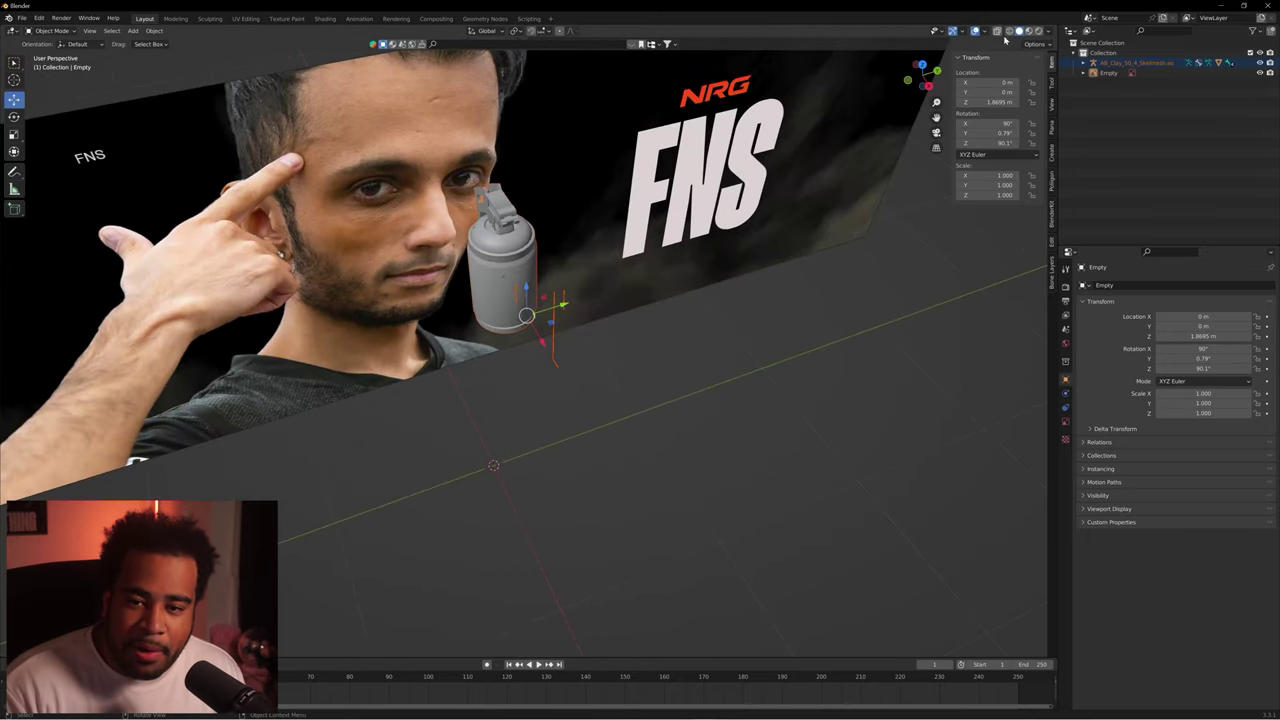
- Try the rendered viewport shading and settle on Material Preview to show the grenade's textures
click(1029, 30)
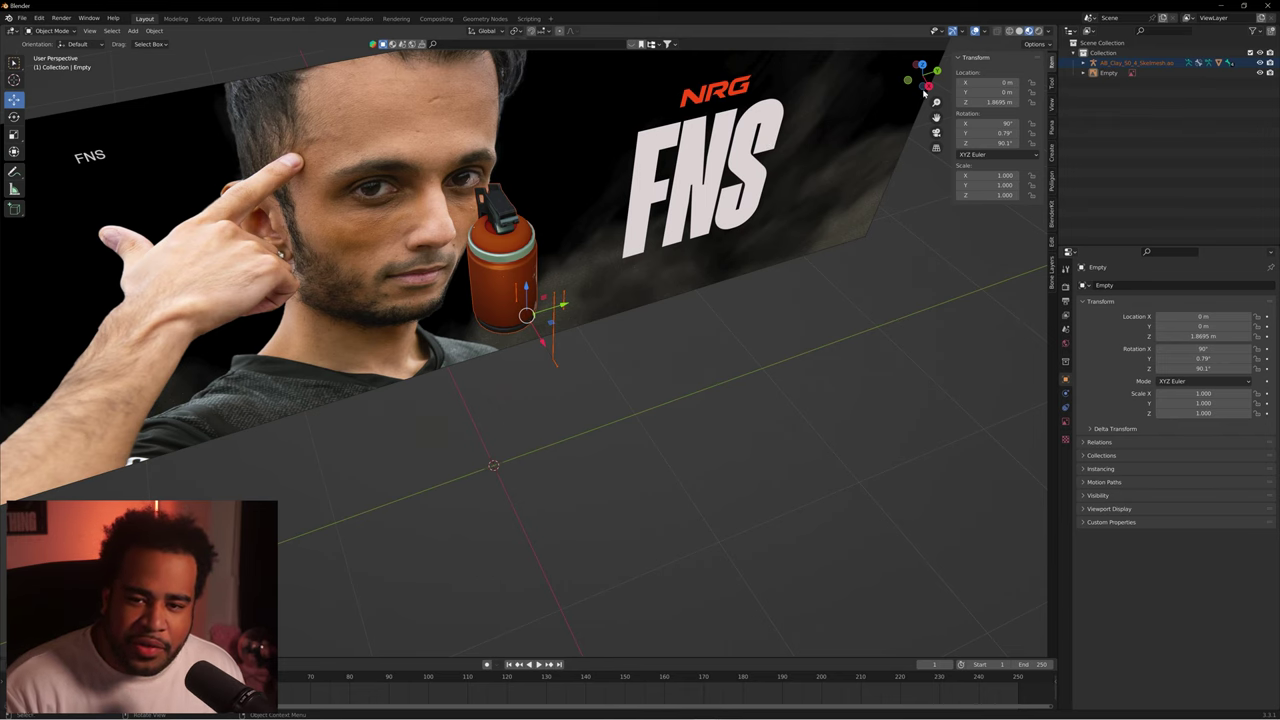
click(1039, 31)
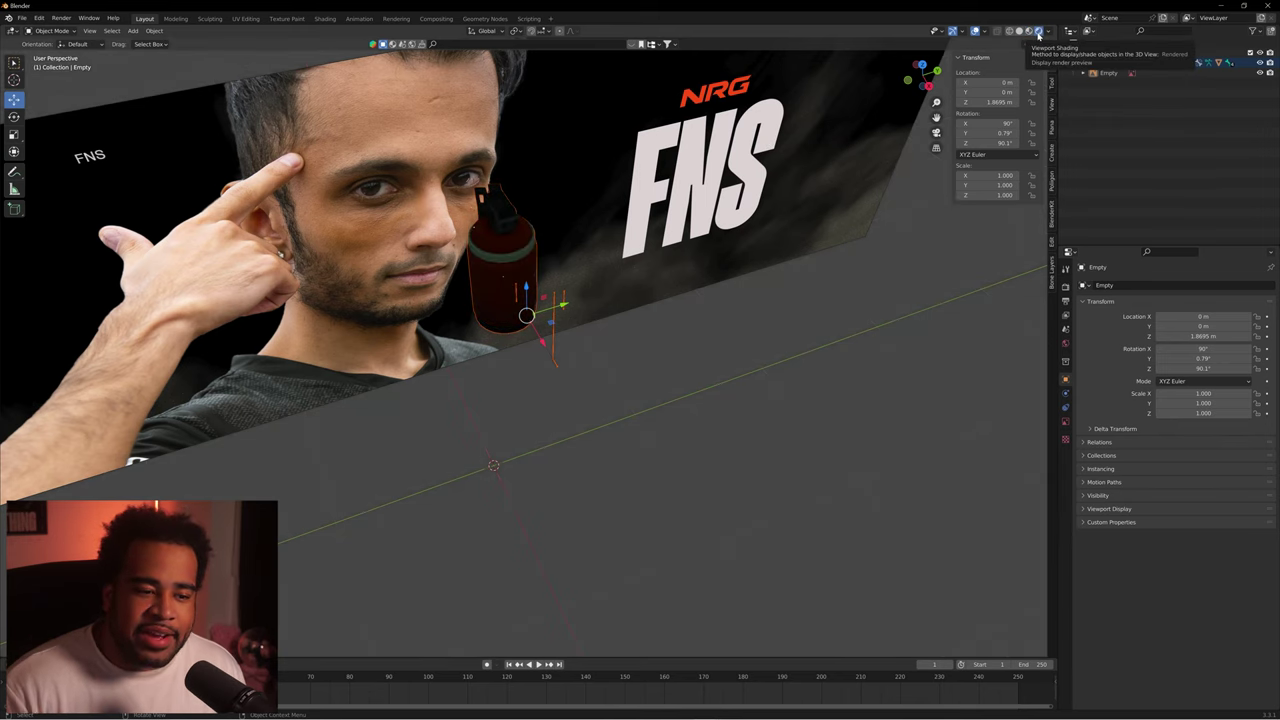
click(1029, 31)
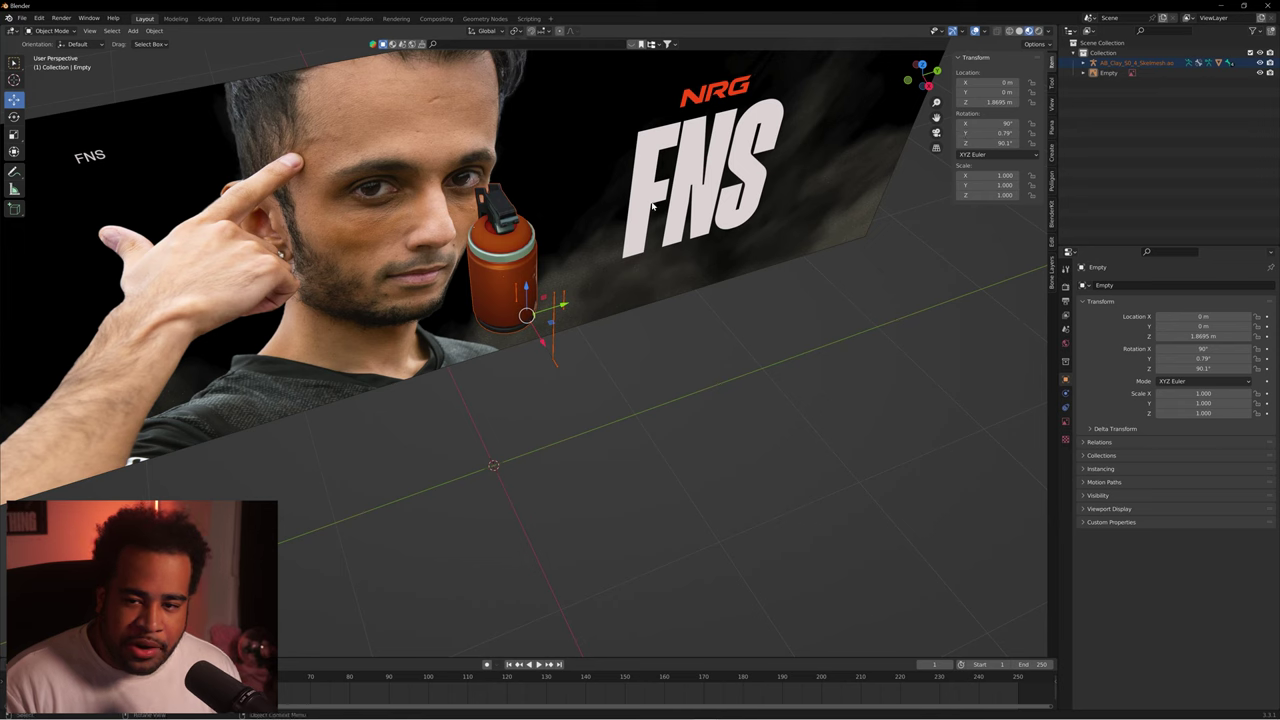
- Delete the grenade's armature, keeping only the grenade mesh
drag(627, 244, 585, 240)
drag(494, 244, 547, 242)
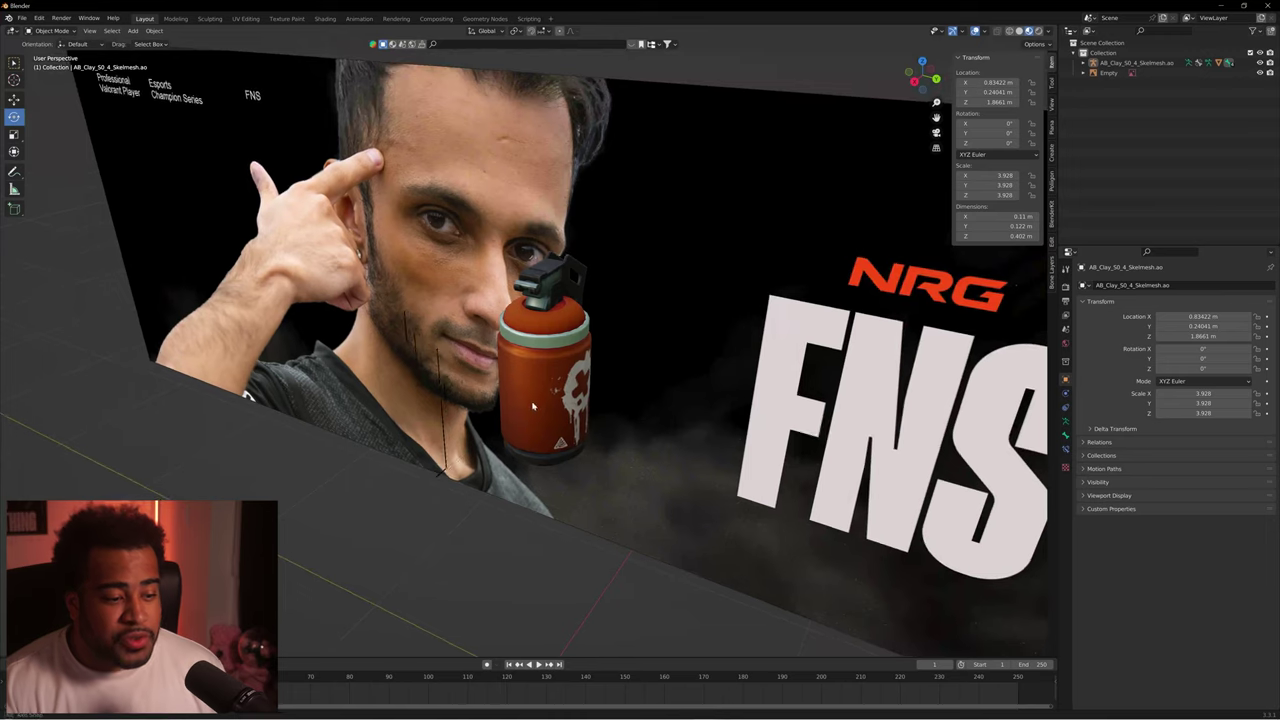
mouse_move(534, 408)
mouse_down()
mouse_move(531, 397)
mouse_move(489, 411)
mouse_move(574, 426)
mouse_move(546, 410)
mouse_up()
click(531, 397)
click(426, 421)
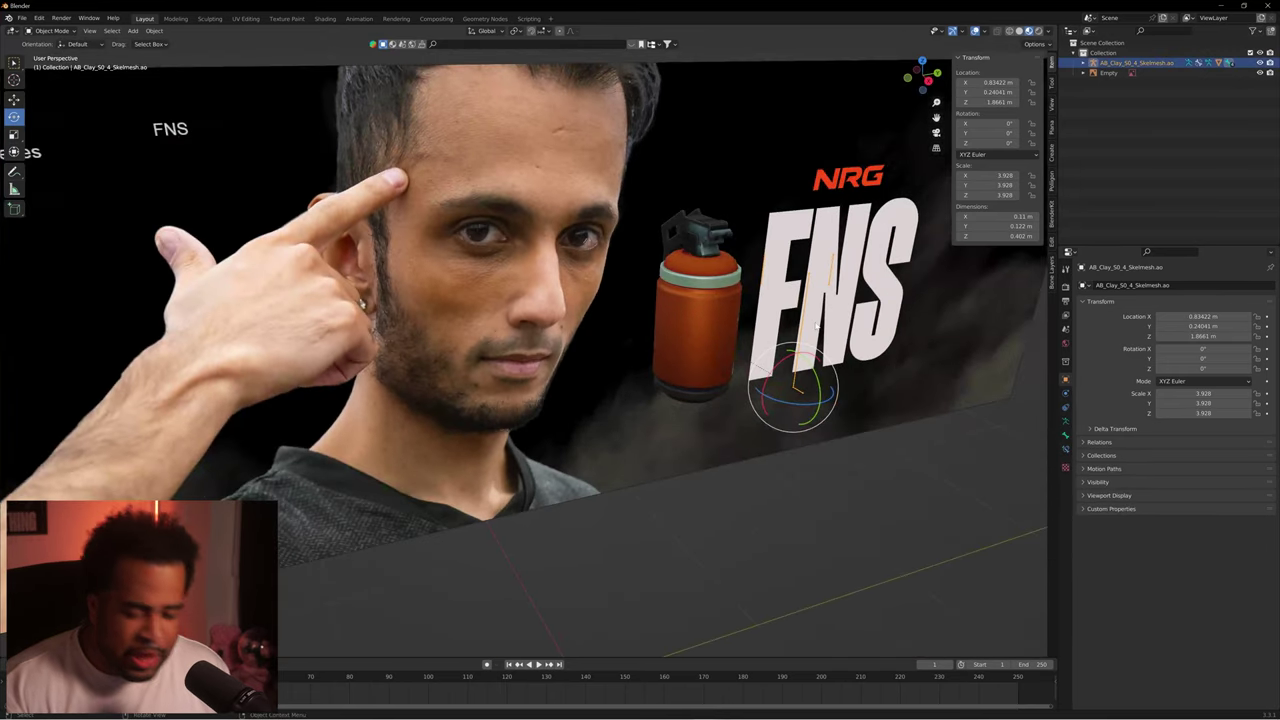
key(x)
click(817, 326)
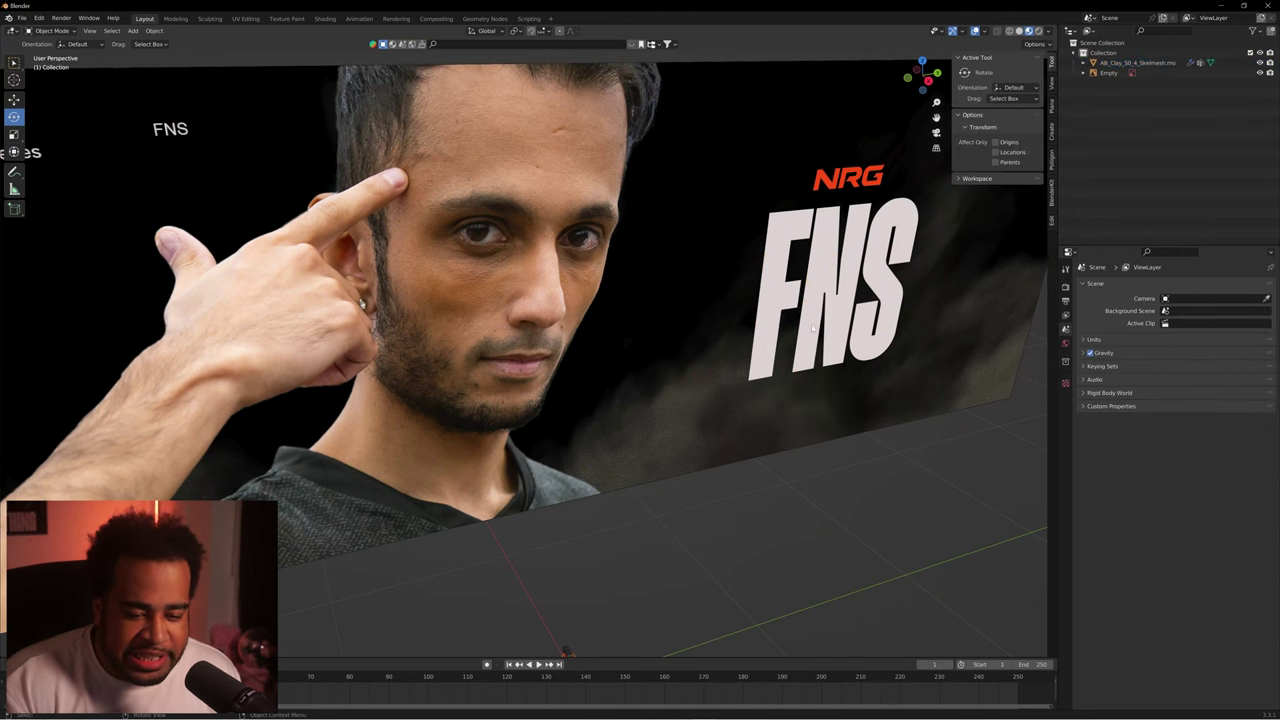
- Select the grenade mesh at the scene origin and scale it up uniformly to about 2.46
scroll(817, 326, down, 3)
drag(714, 420, 670, 428)
click(556, 570)
key(s)
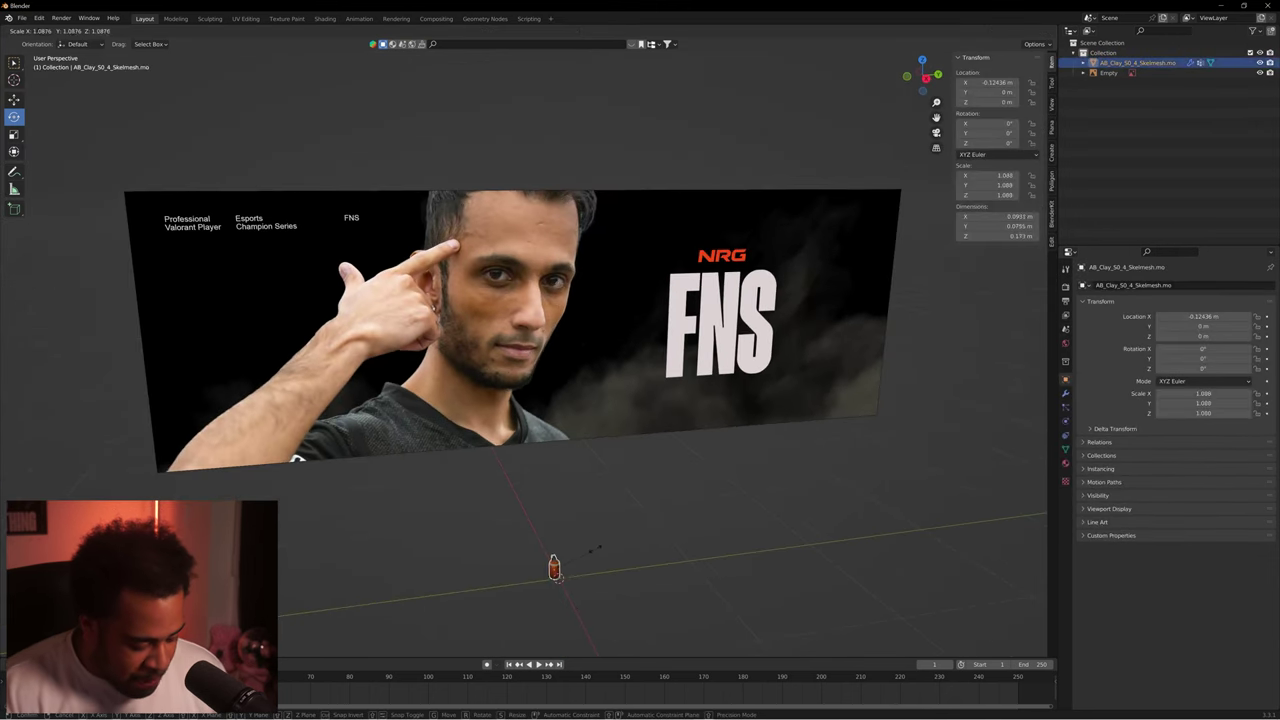
click(628, 505)
- Move the grenade up in front of the header beside the player's face, to about X 0.56, Y 0.32, Z 2.07 m
click(14, 100)
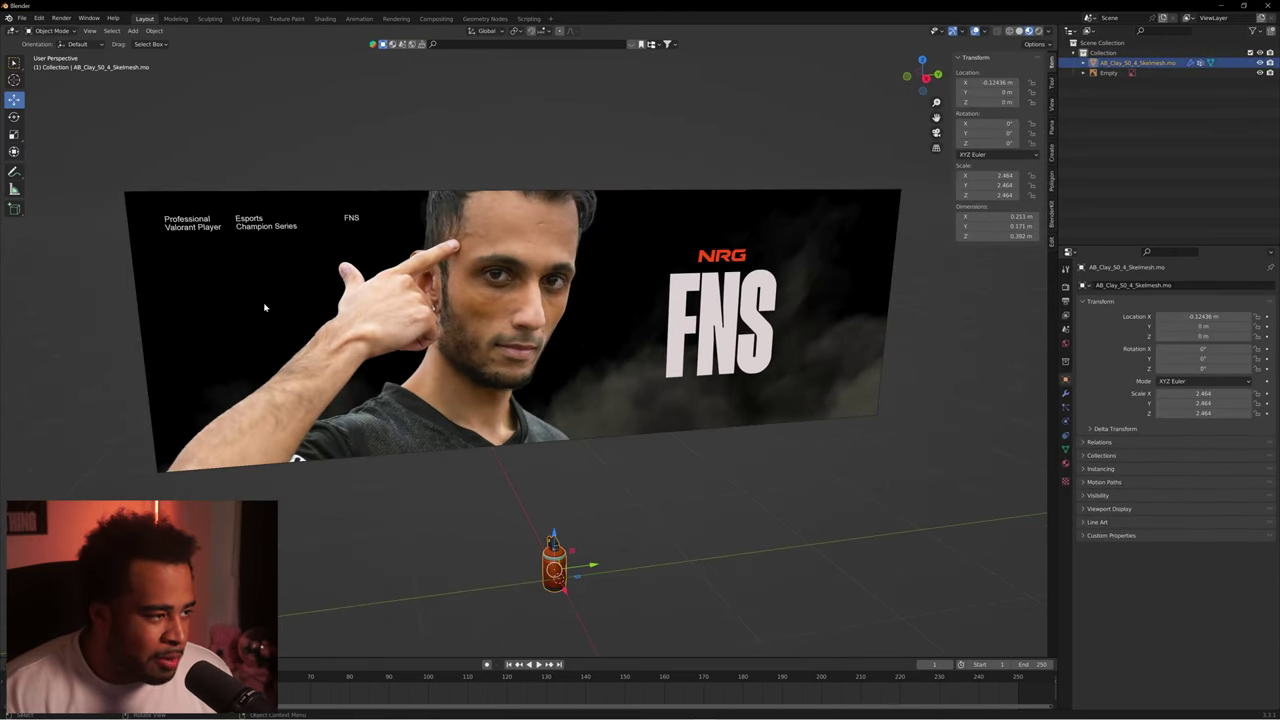
drag(557, 537, 611, 319)
drag(463, 246, 375, 241)
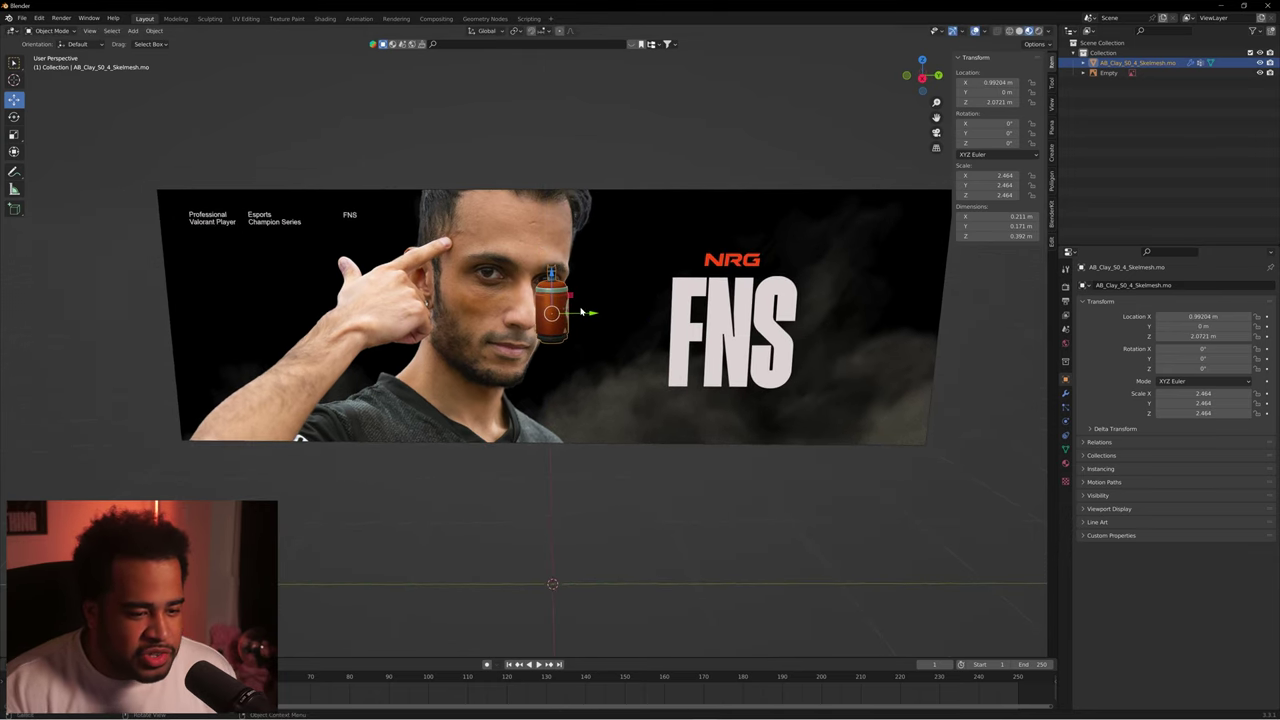
drag(581, 313, 531, 320)
drag(617, 340, 660, 303)
- Tumble the grenade to a rotation of about X -239°, Y -8°, Z -248° and enlarge it to a scale of about 4.7
click(14, 117)
drag(624, 264, 680, 305)
drag(600, 311, 626, 324)
drag(610, 316, 594, 305)
drag(590, 300, 618, 284)
key(r)
key(r)
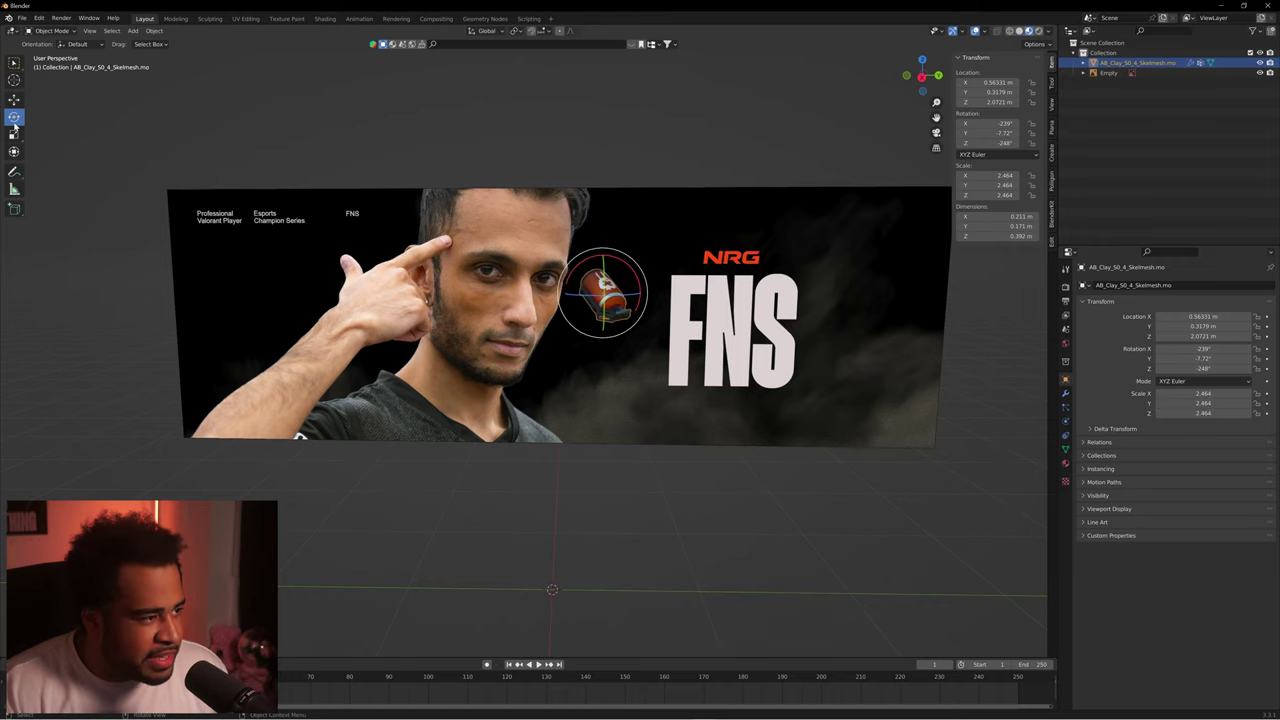
key(s)
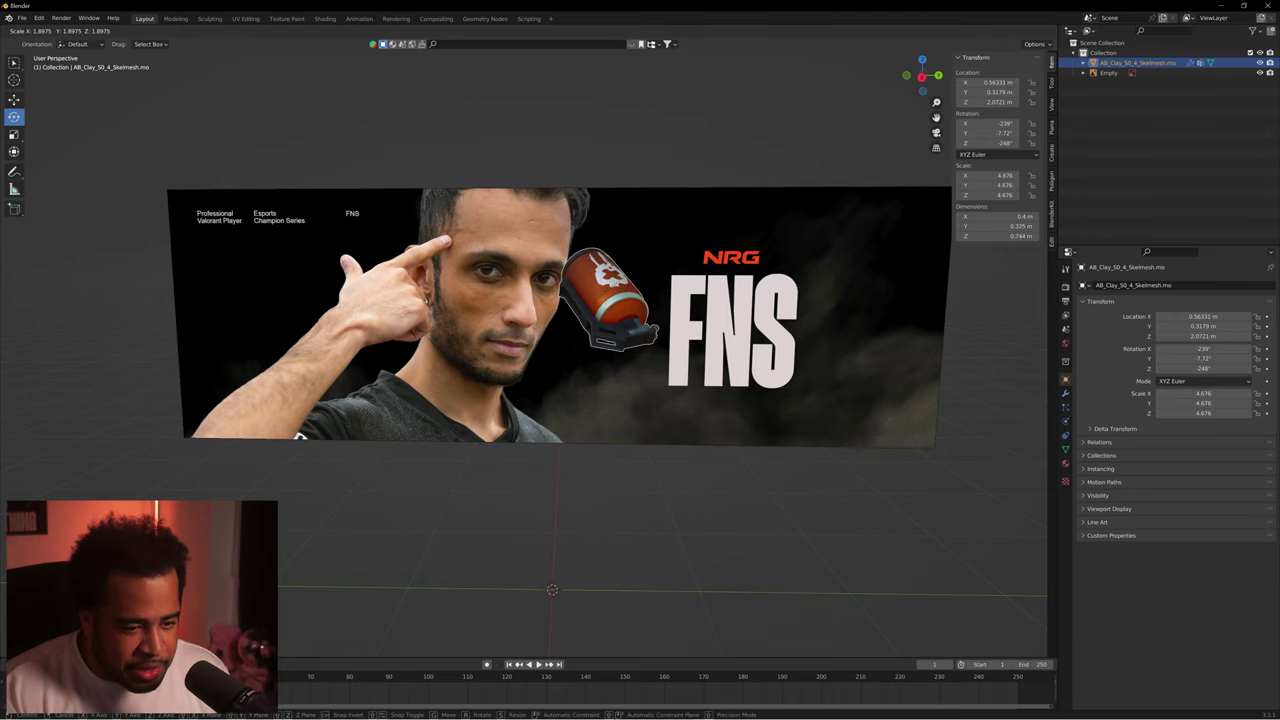
click(603, 252)
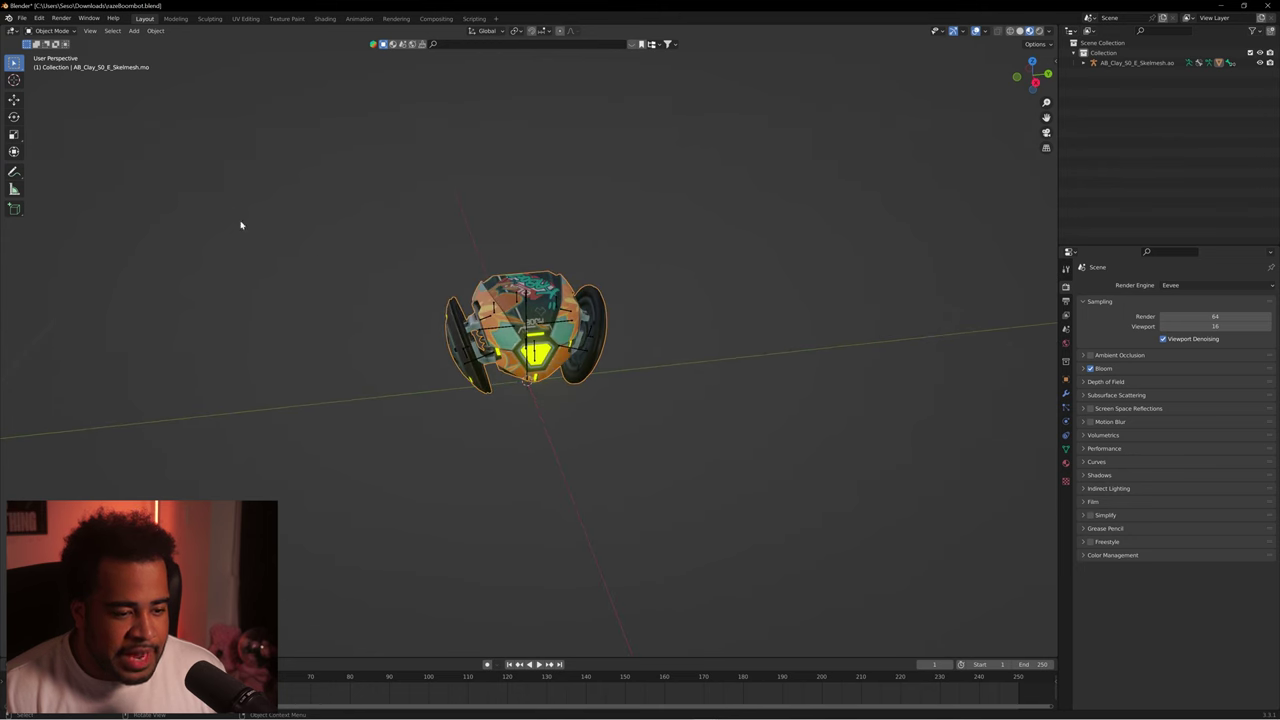
- Delete the boom bot's armature and select the remaining boom bot mesh
scroll(498, 332, up, 4)
click(477, 315)
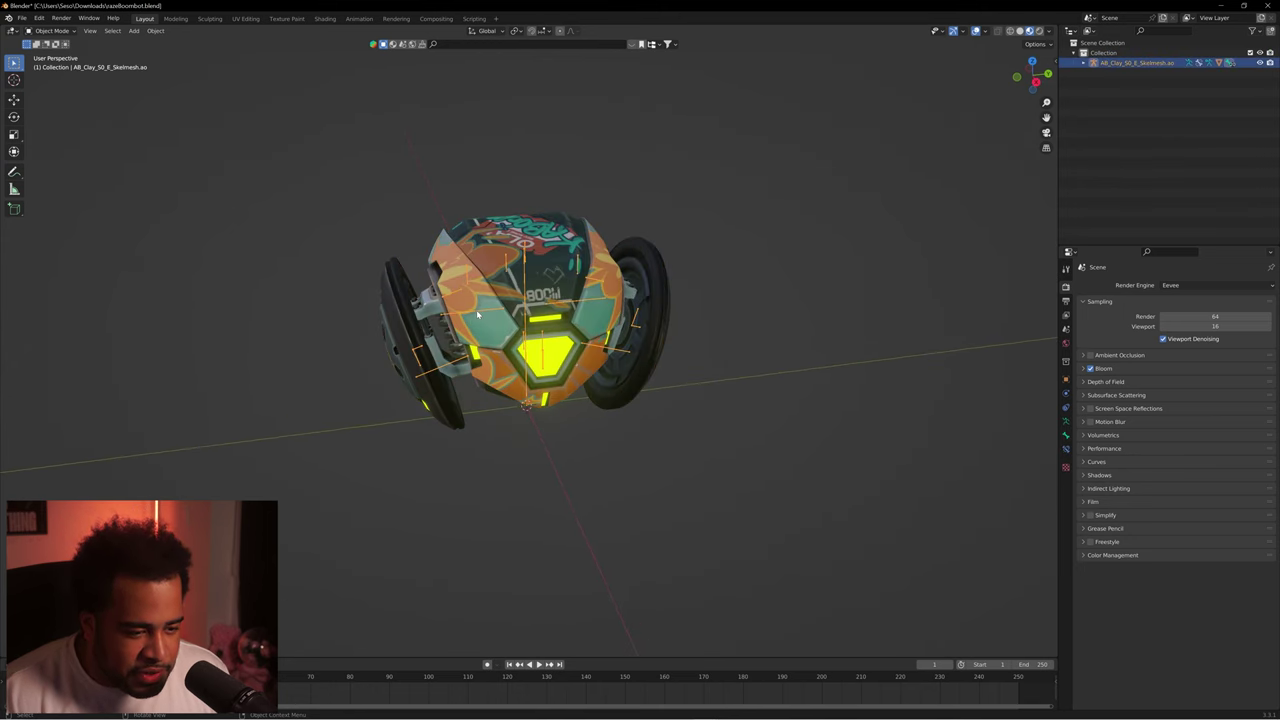
key(x)
click(474, 314)
click(569, 283)
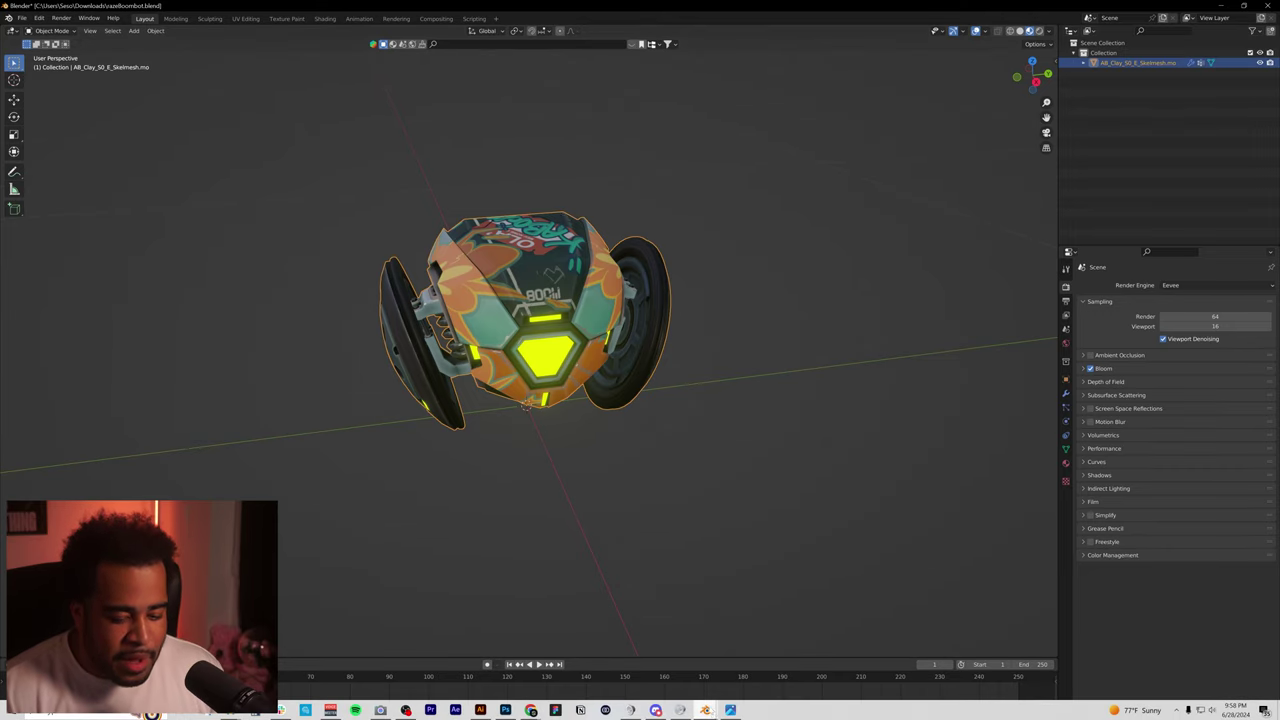
- Paste the boom bot mesh into the FNS header scene and move it up from the origin to beside the NRG logo
mouse_move(705, 710)
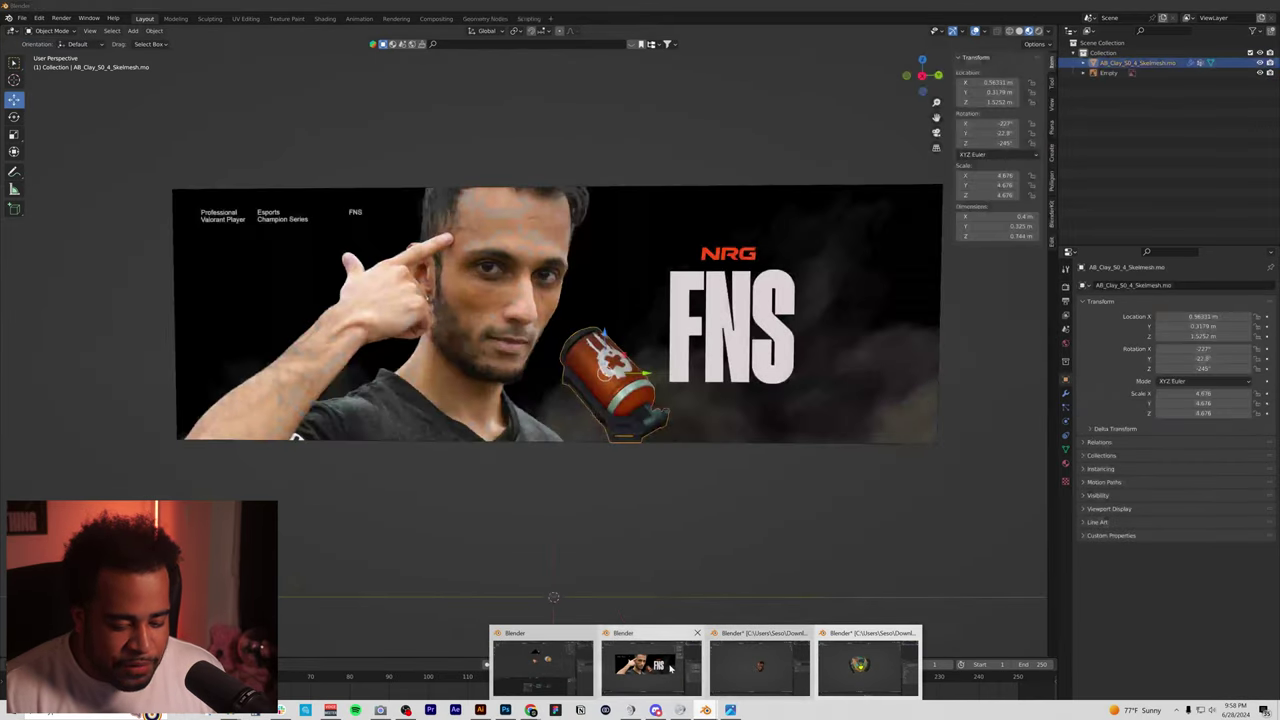
click(650, 665)
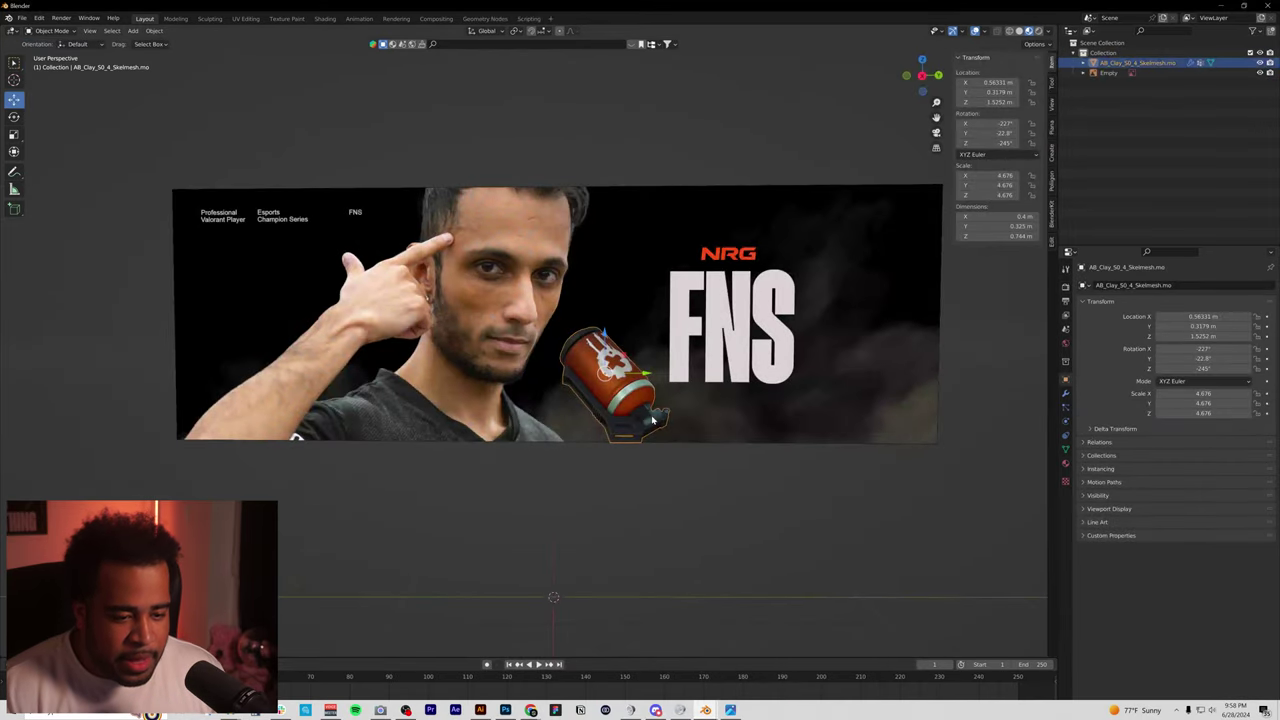
key(s)
click(589, 467)
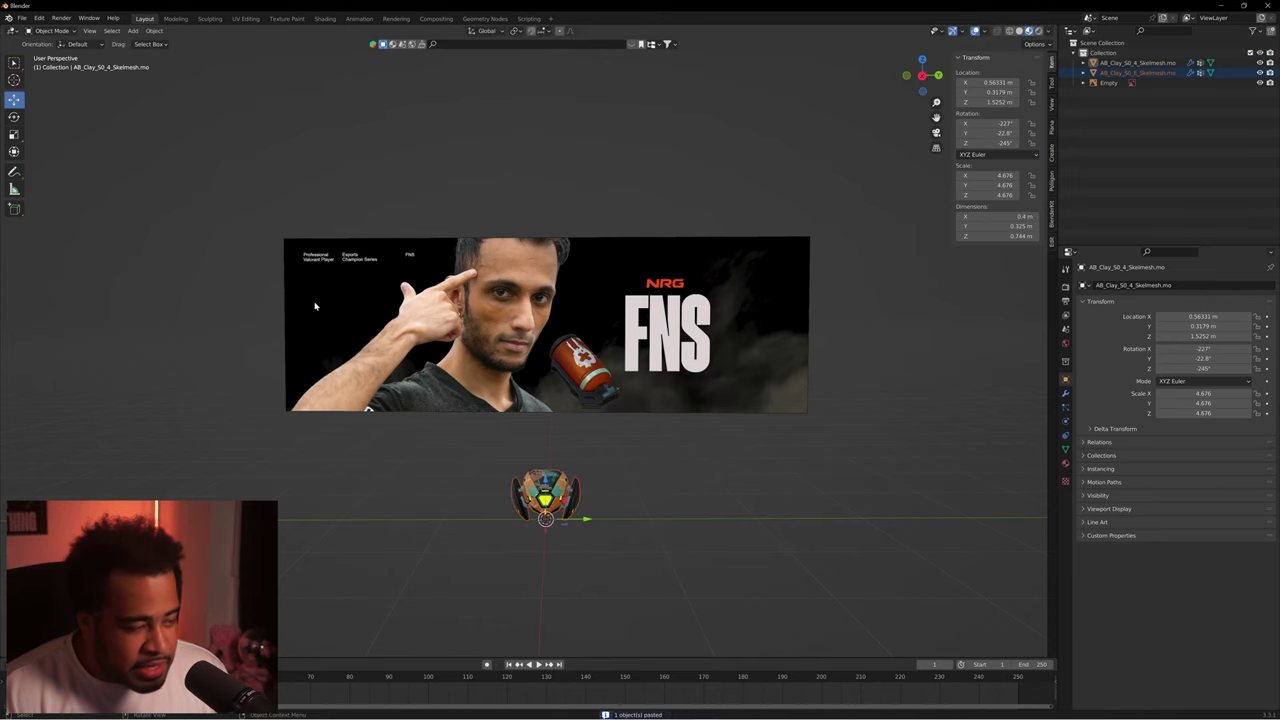
drag(543, 481, 545, 280)
drag(545, 300, 654, 313)
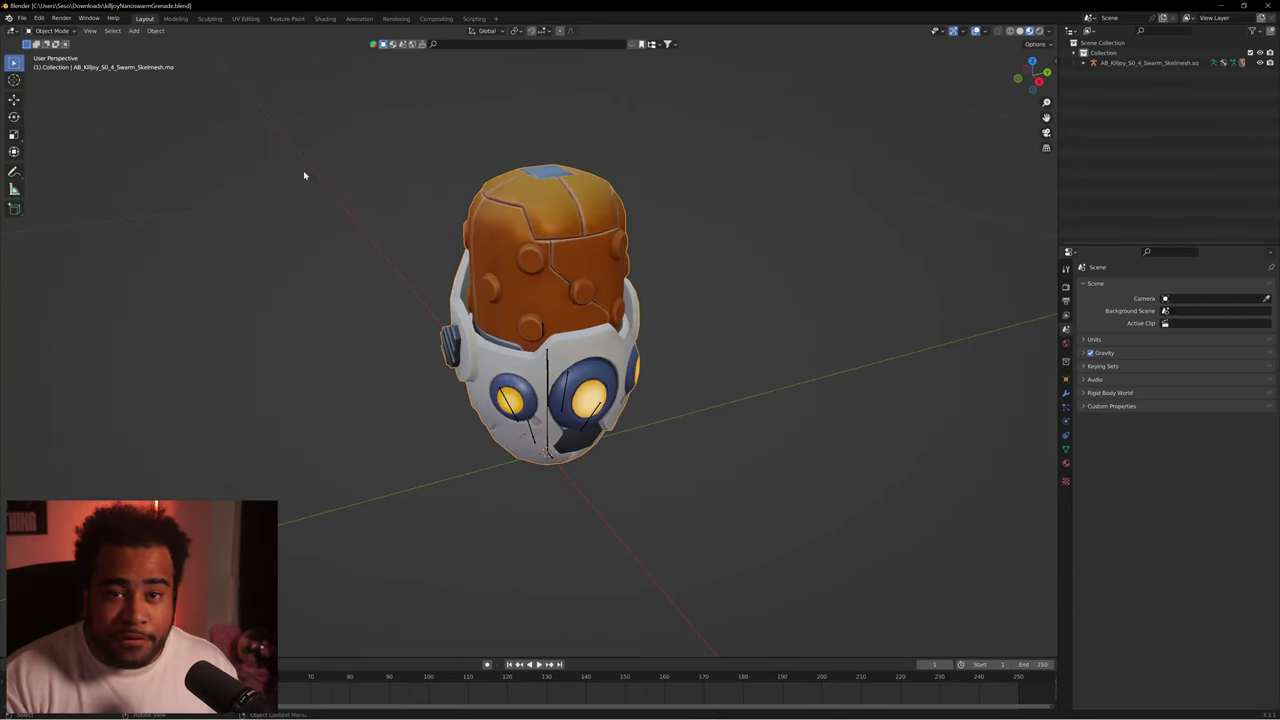
- Delete the armature of the Killjoy swarm grenade, keeping only its mesh
click(567, 388)
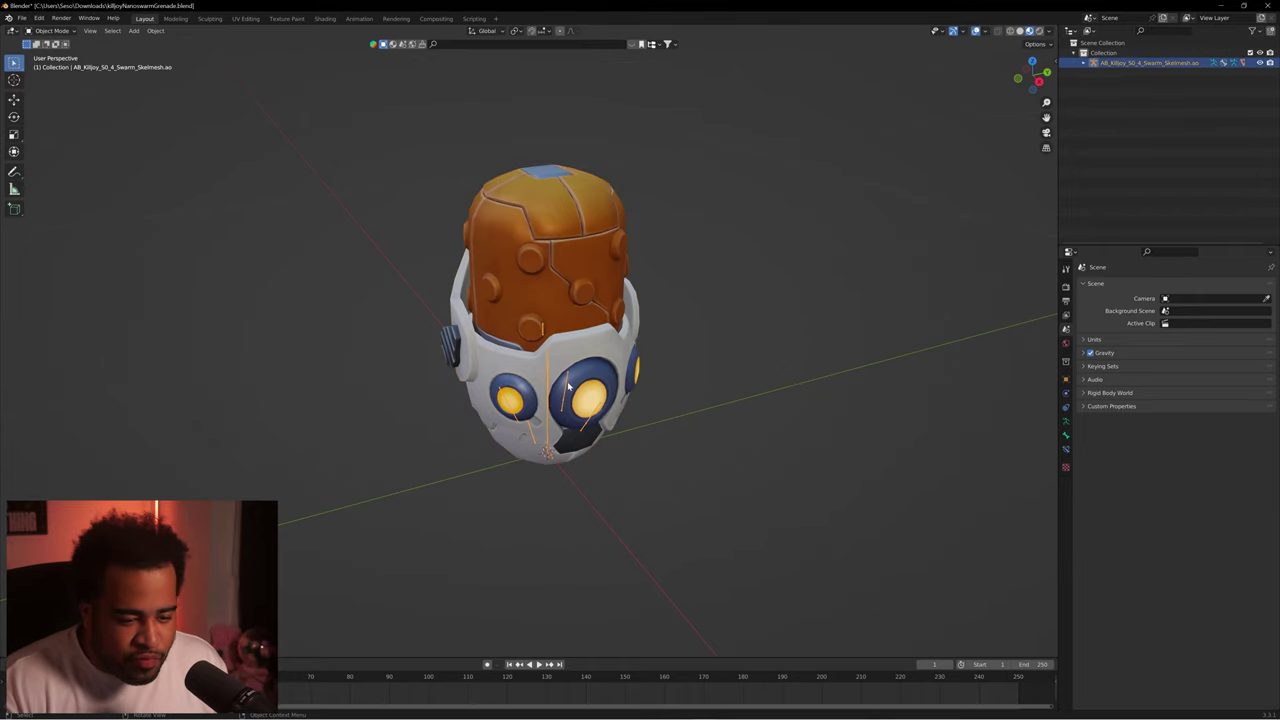
key(x)
click(576, 385)
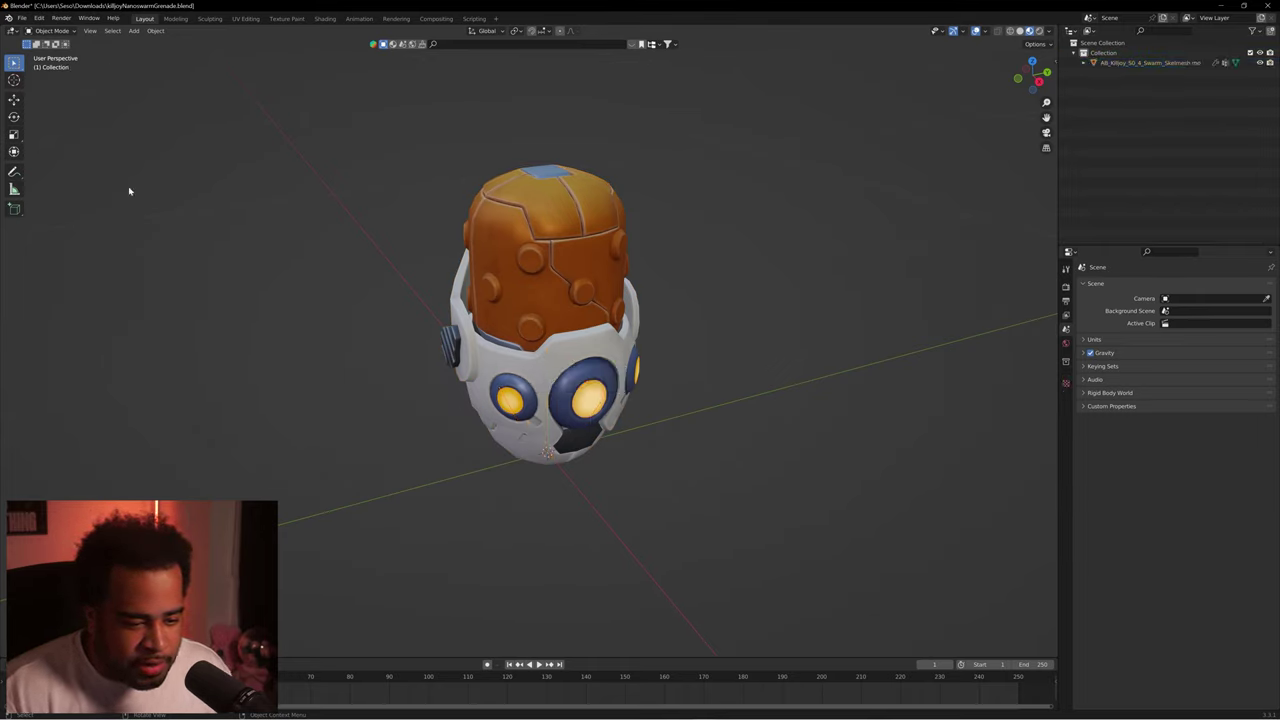
key(ctrl+z)
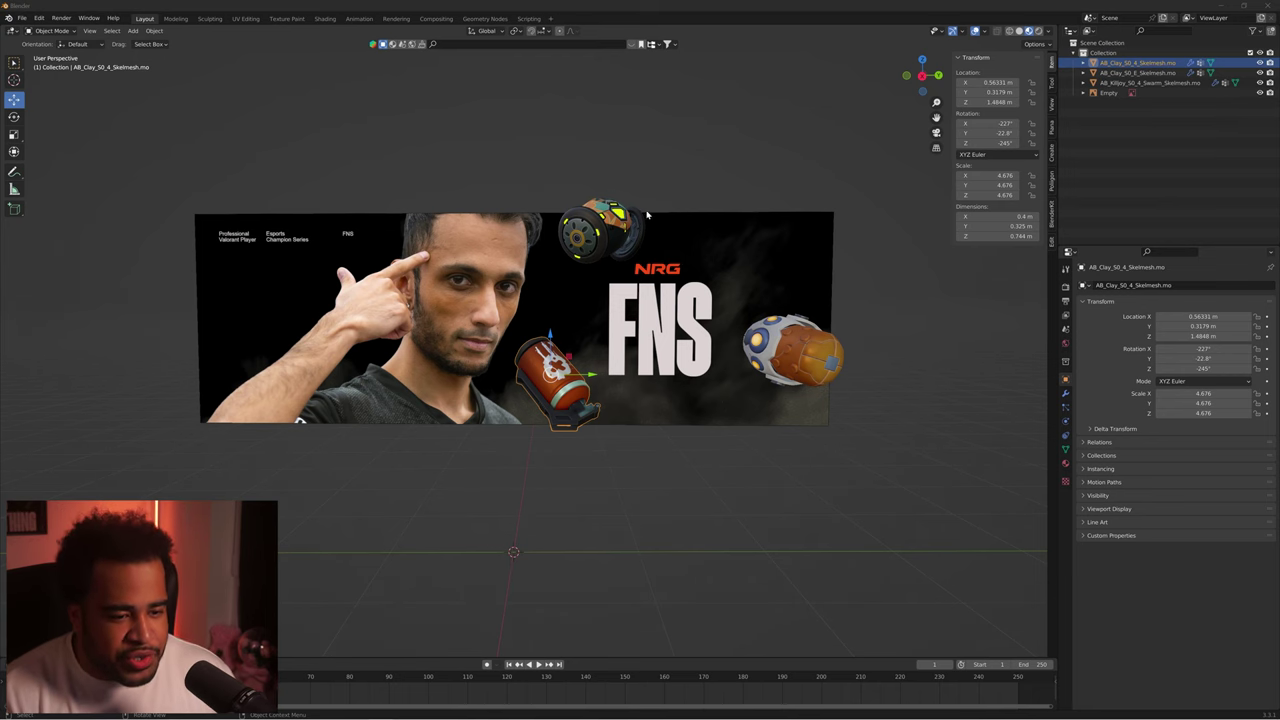
- Switch the header scene's viewport to rendered shading and check how the three models are lit
click(1038, 31)
scroll(622, 246, up, 4)
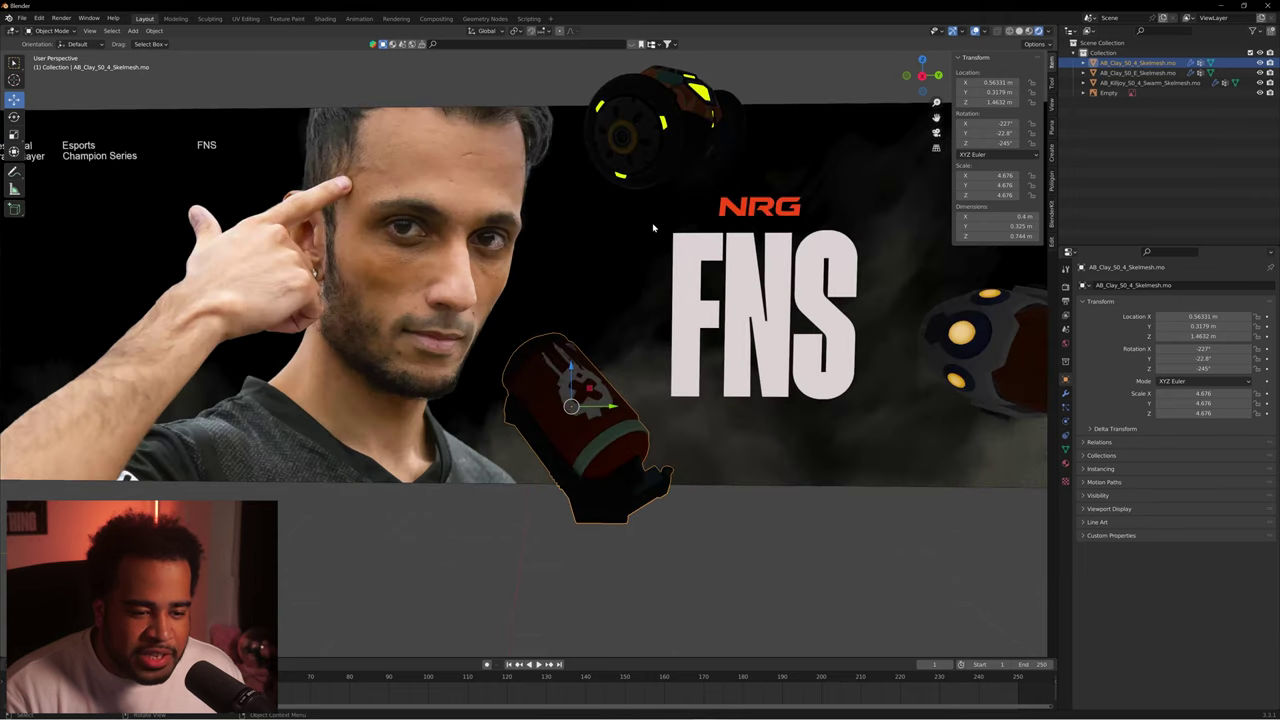
scroll(651, 228, down, 3)
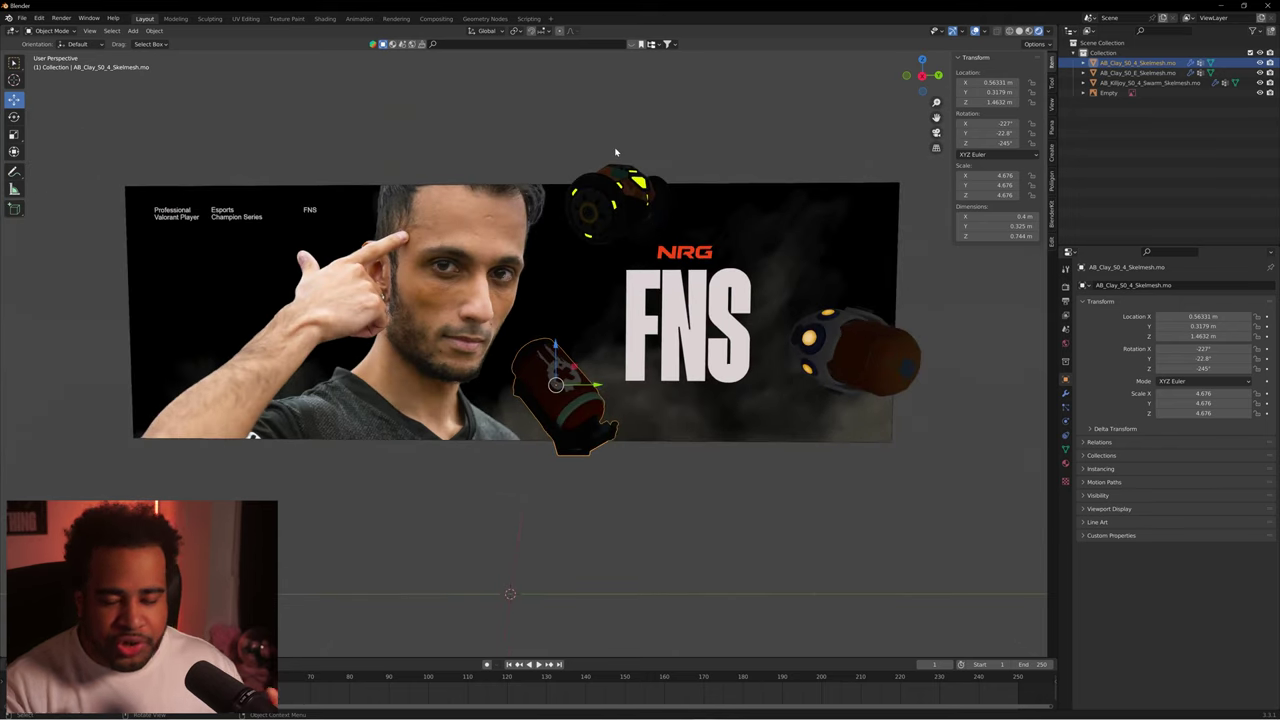
scroll(619, 156, down, 3)
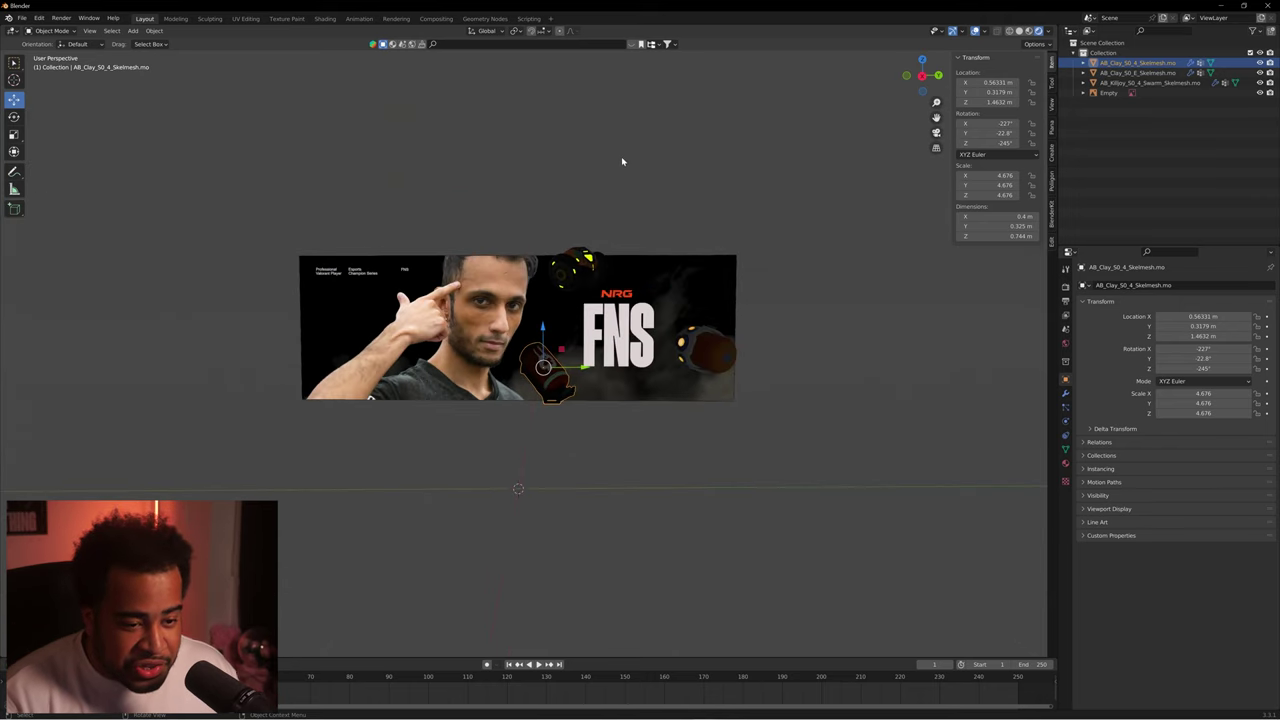
- Add a sun light at the scene origin
key(shift+a)
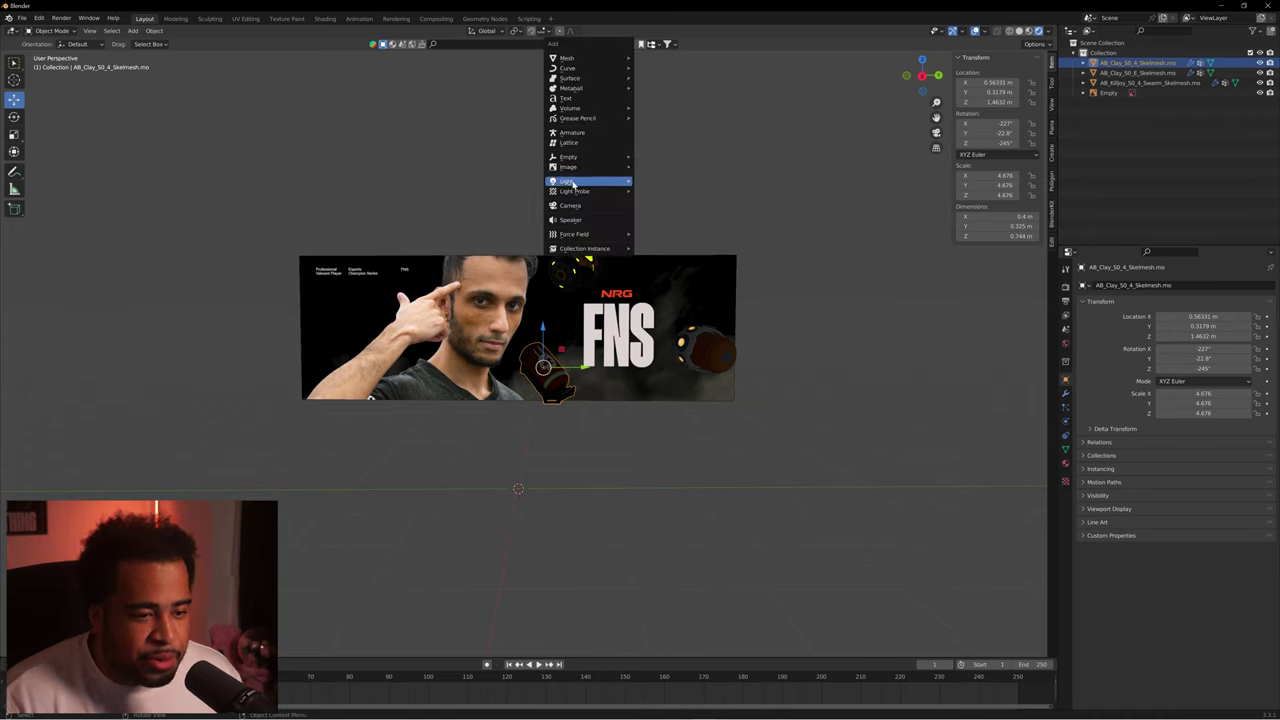
mouse_move(615, 181)
click(668, 197)
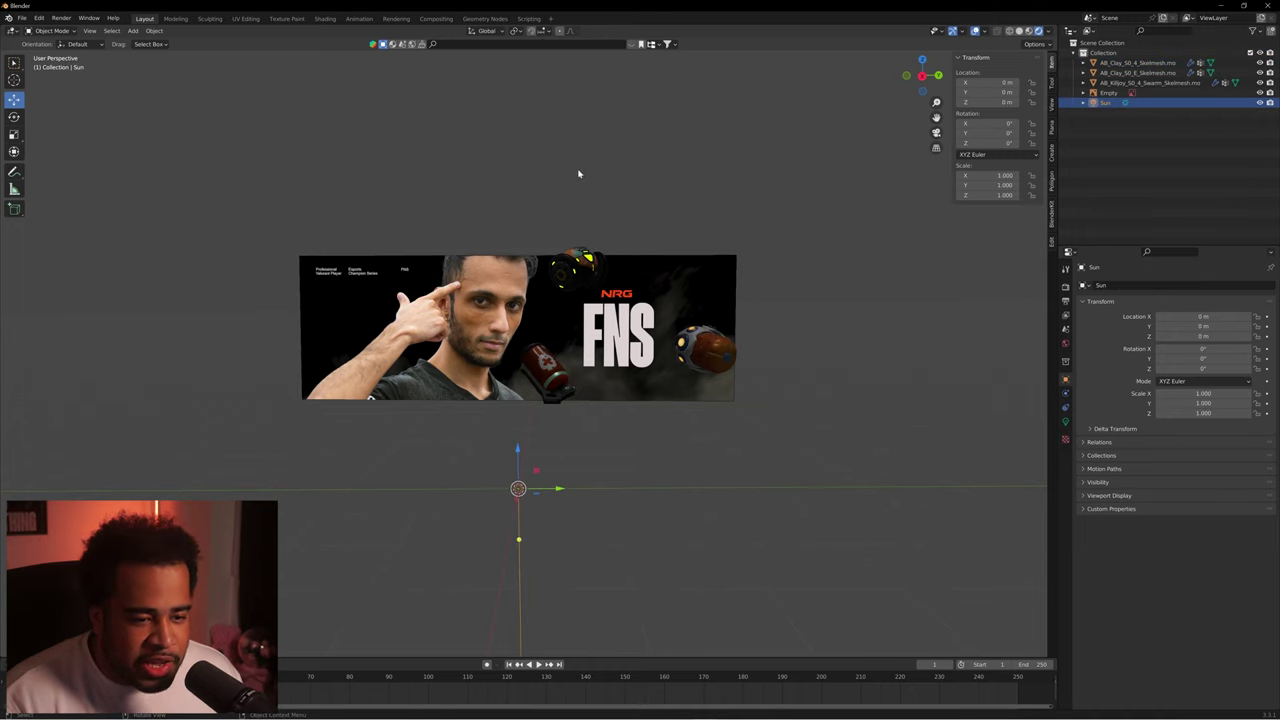
key(shift+a)
mouse_move(556, 166)
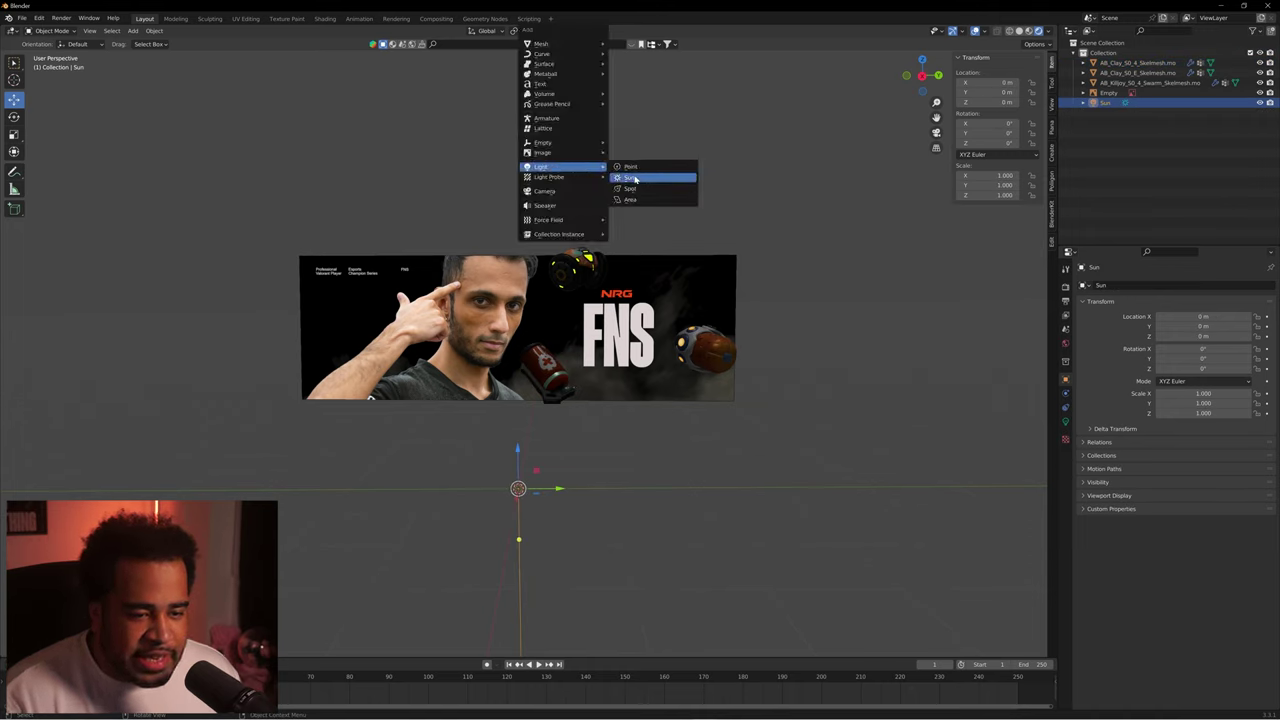
click(751, 241)
- Raise the sun light above the header to about Z 4.63 m and set its strength to 2
click(520, 486)
drag(518, 463, 512, 57)
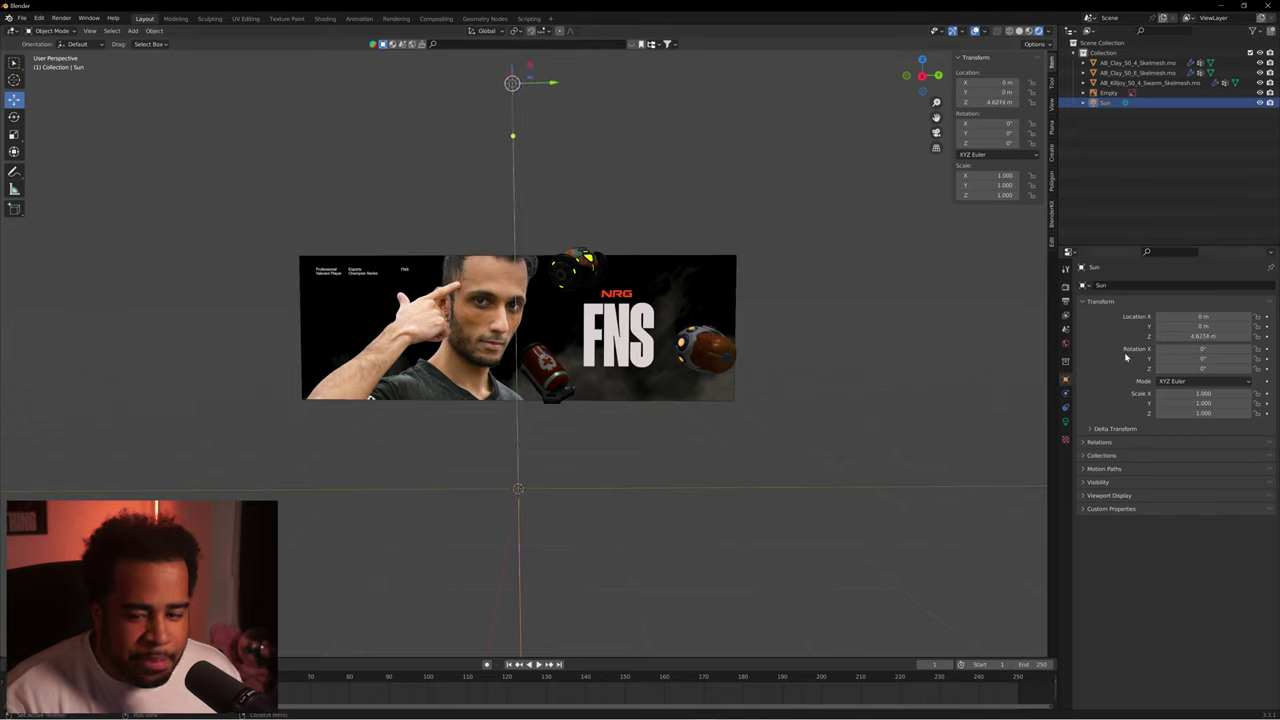
click(1065, 421)
click(1200, 353)
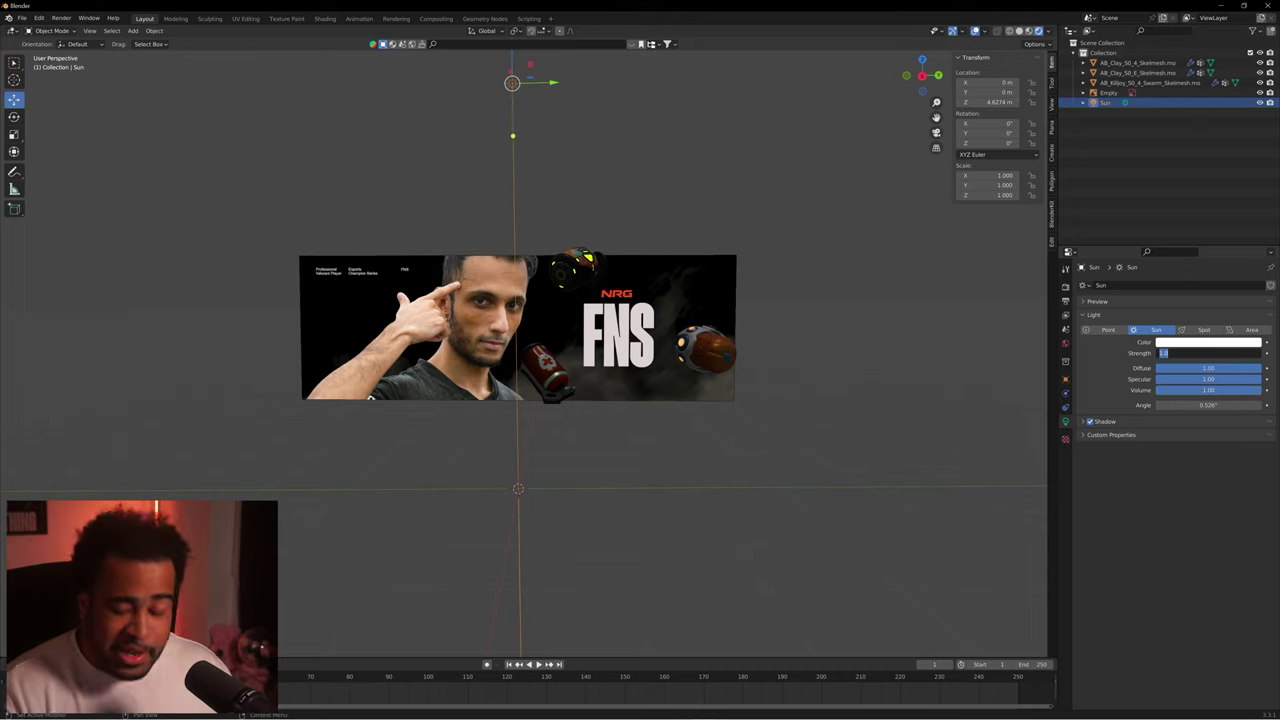
text(2)
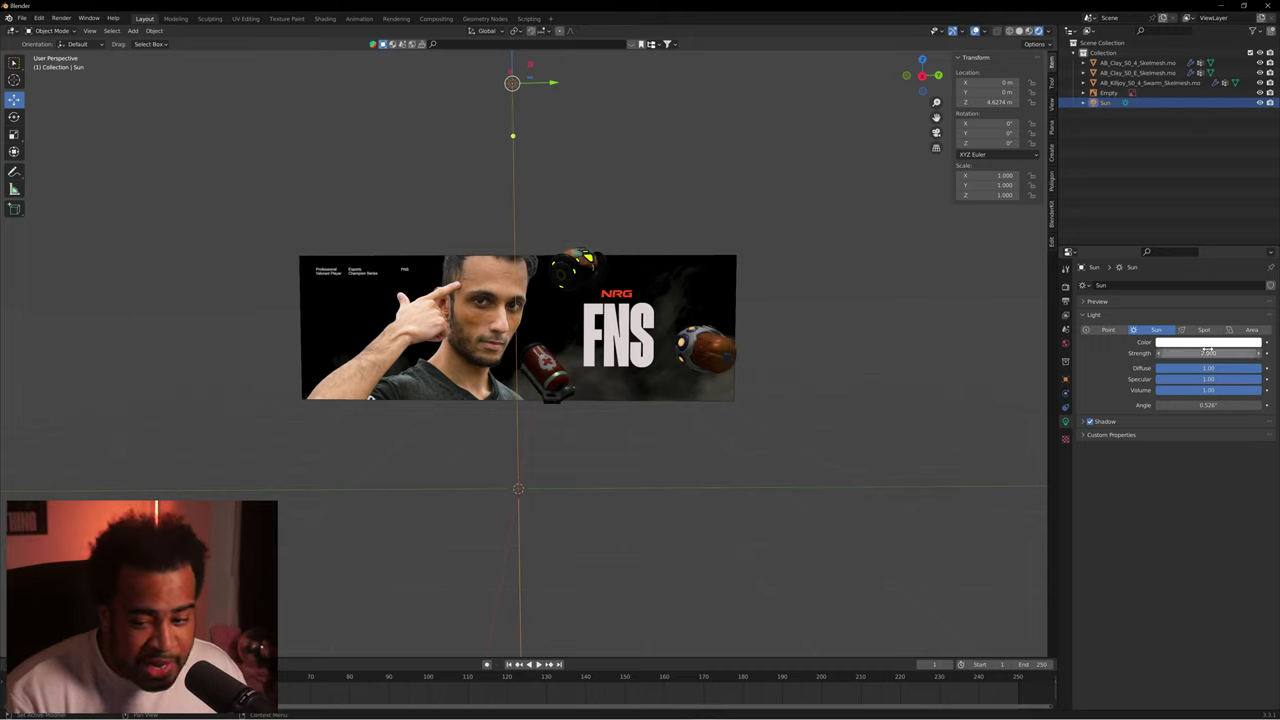
key(Return)
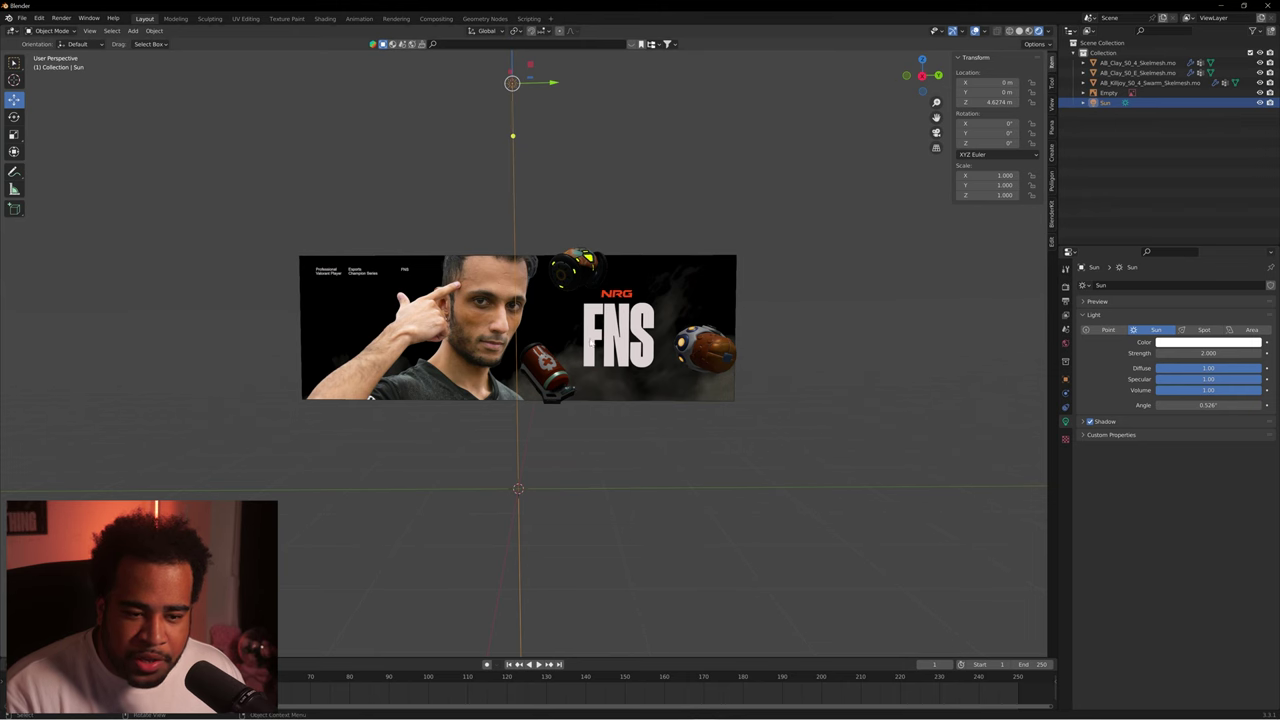
scroll(610, 286, up, 4)
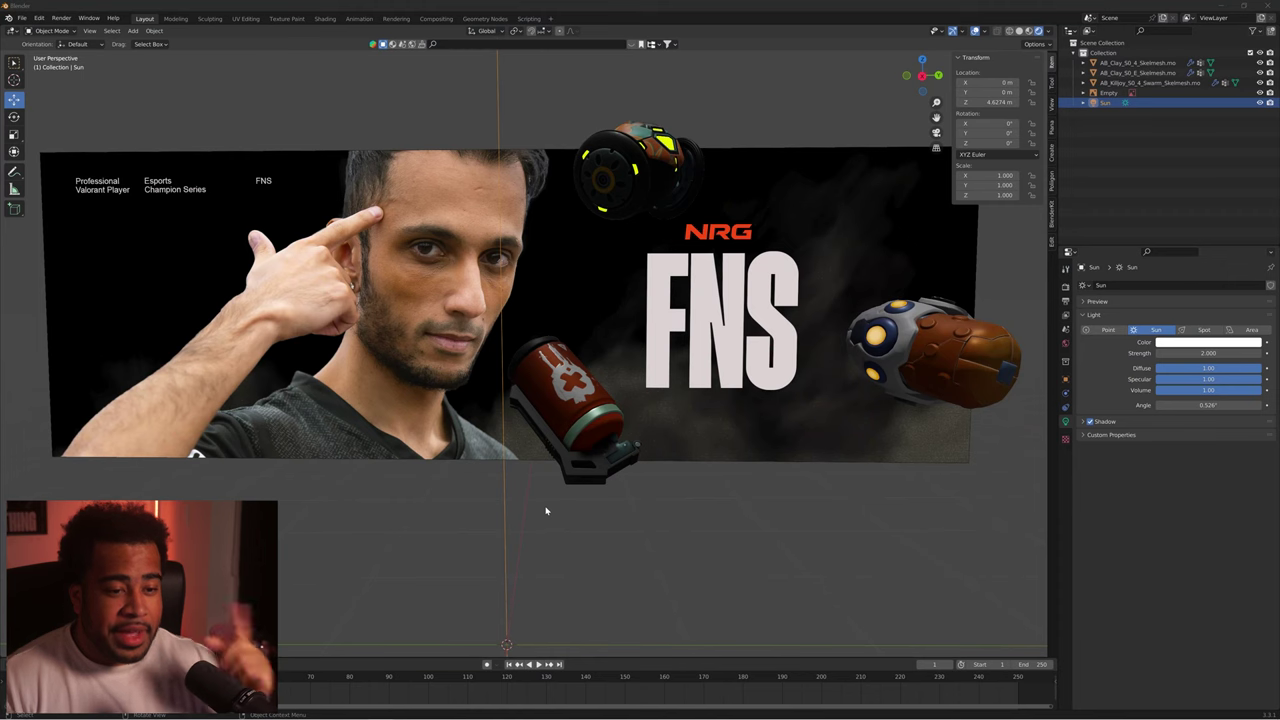
- Switch to Chrome and browse the Studio category of free HDRIs on HDRI Haven
mouse_move(530, 712)
click(468, 660)
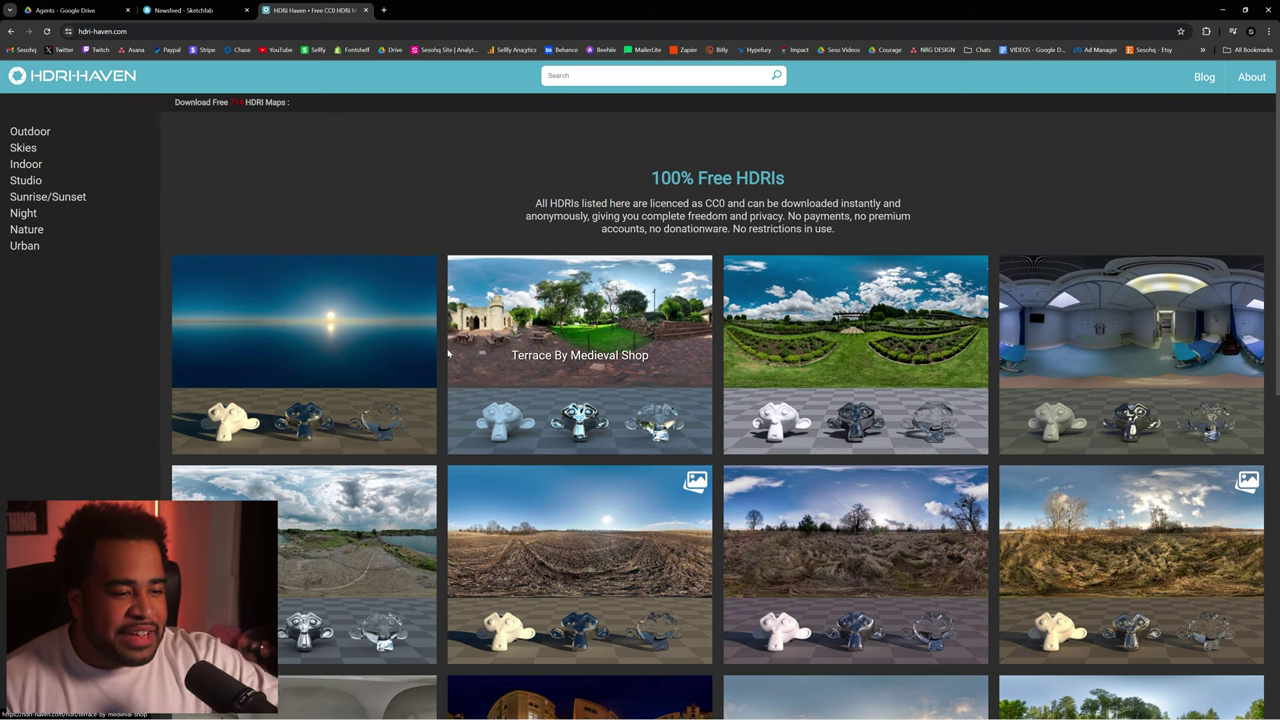
scroll(446, 345, down, 2)
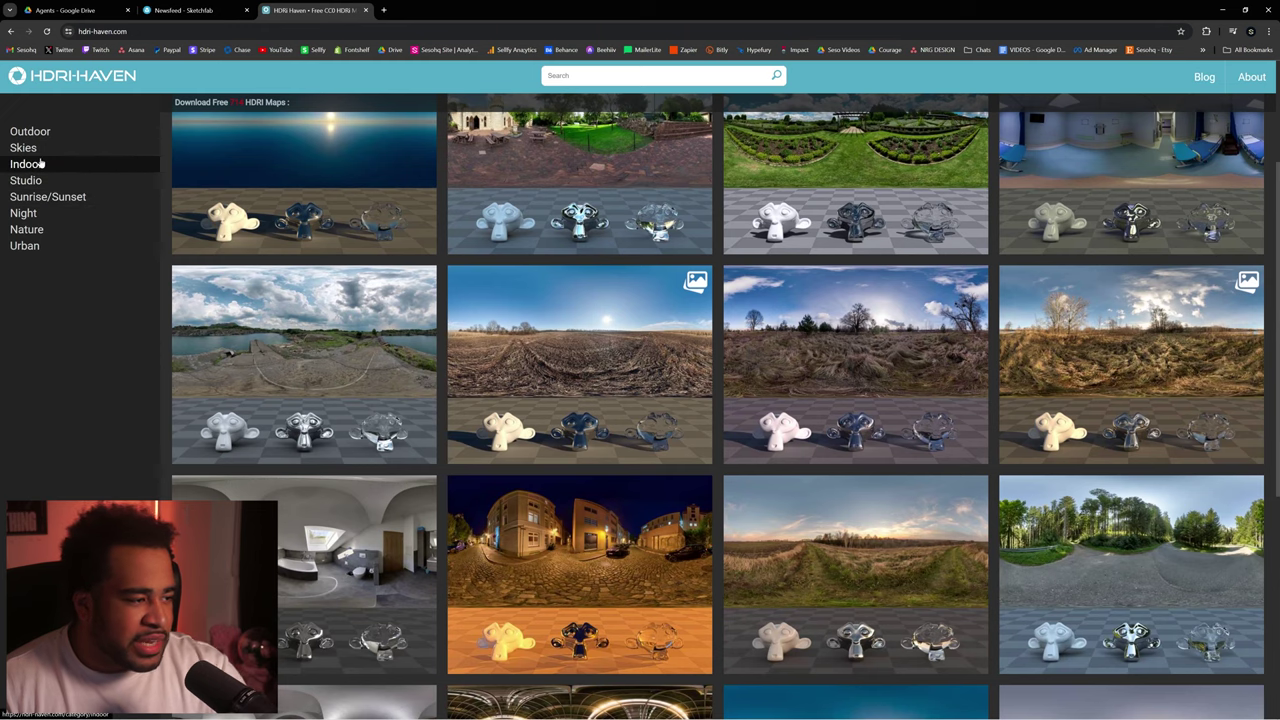
click(40, 181)
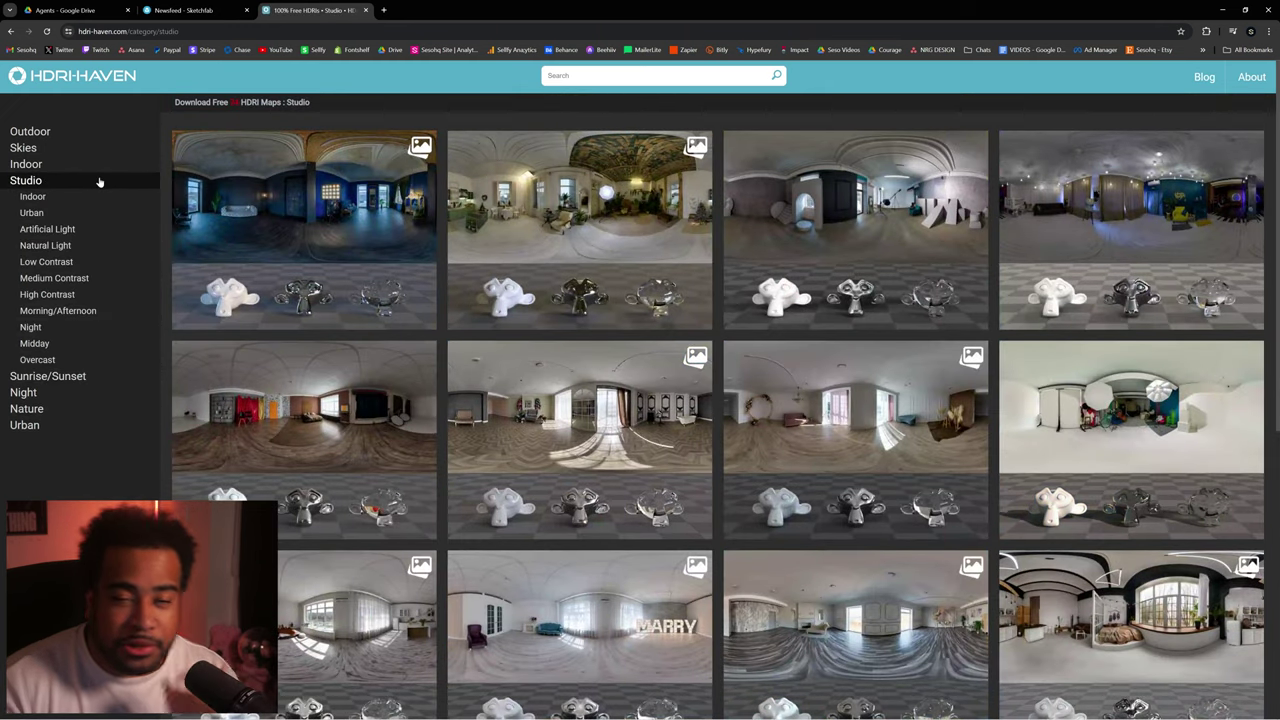
click(840, 204)
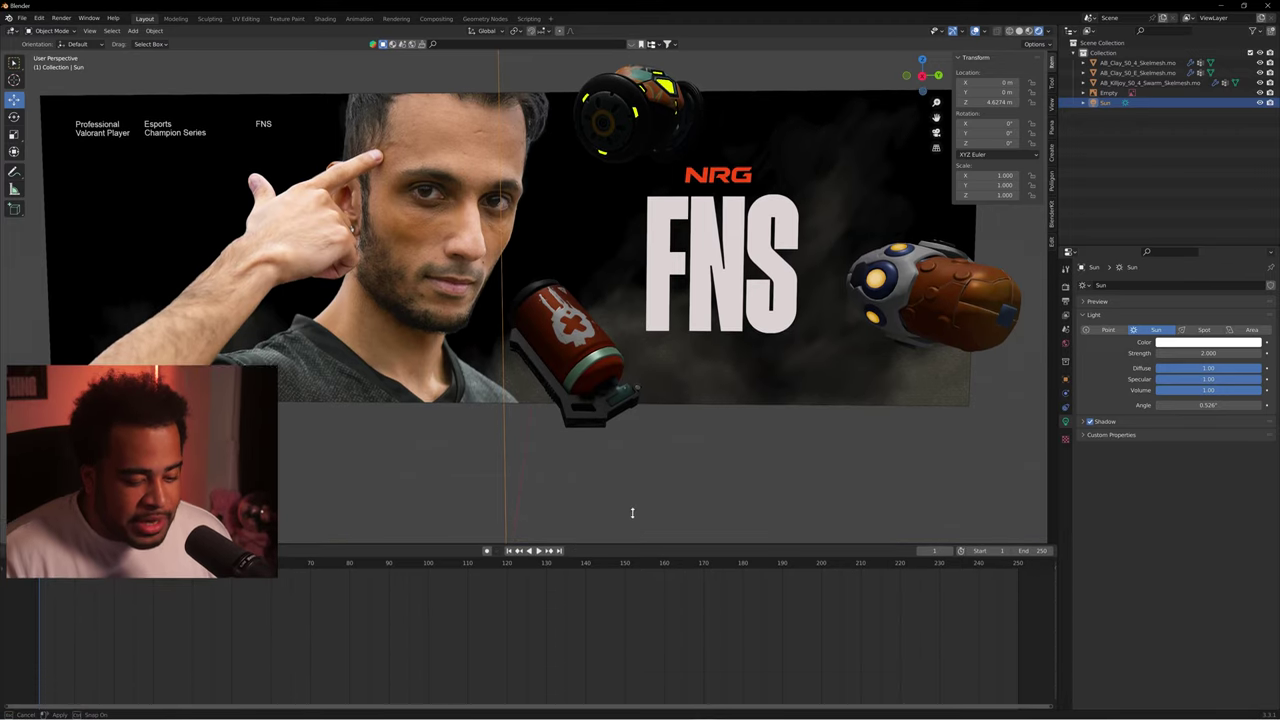
- Enlarge the timeline area and turn it into a Shader Editor showing the World shader
drag(632, 513, 632, 470)
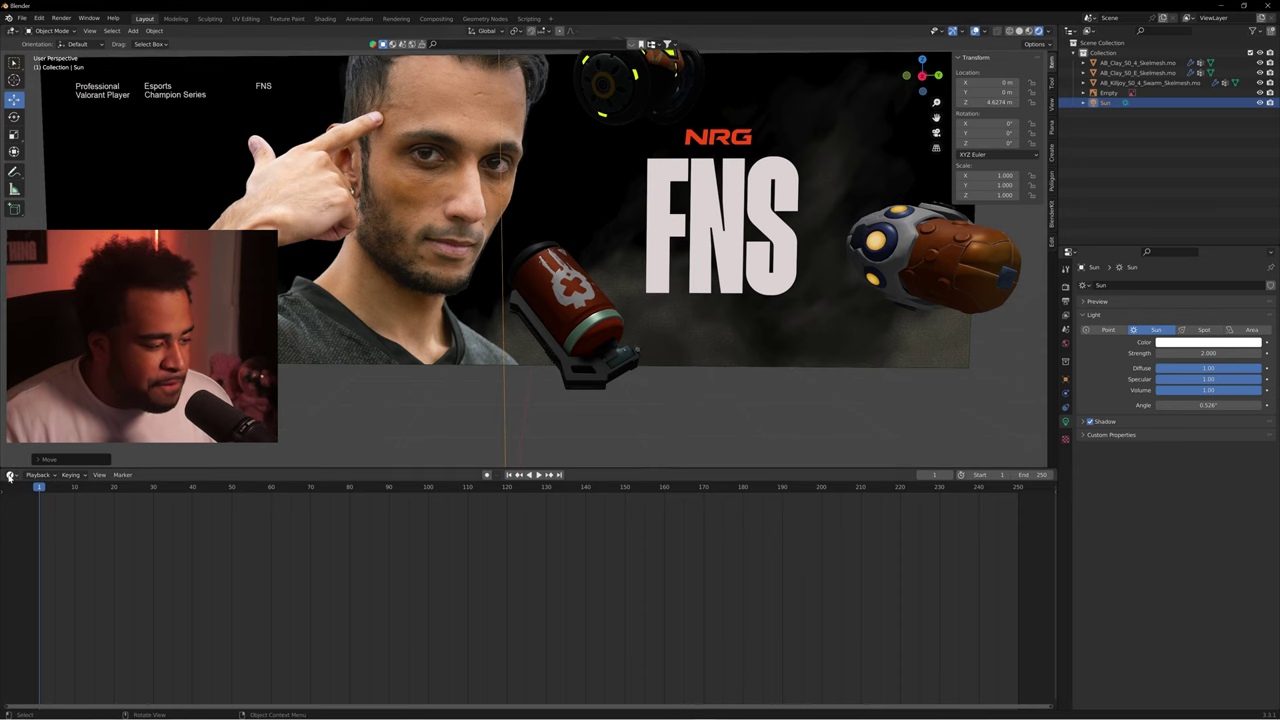
click(11, 475)
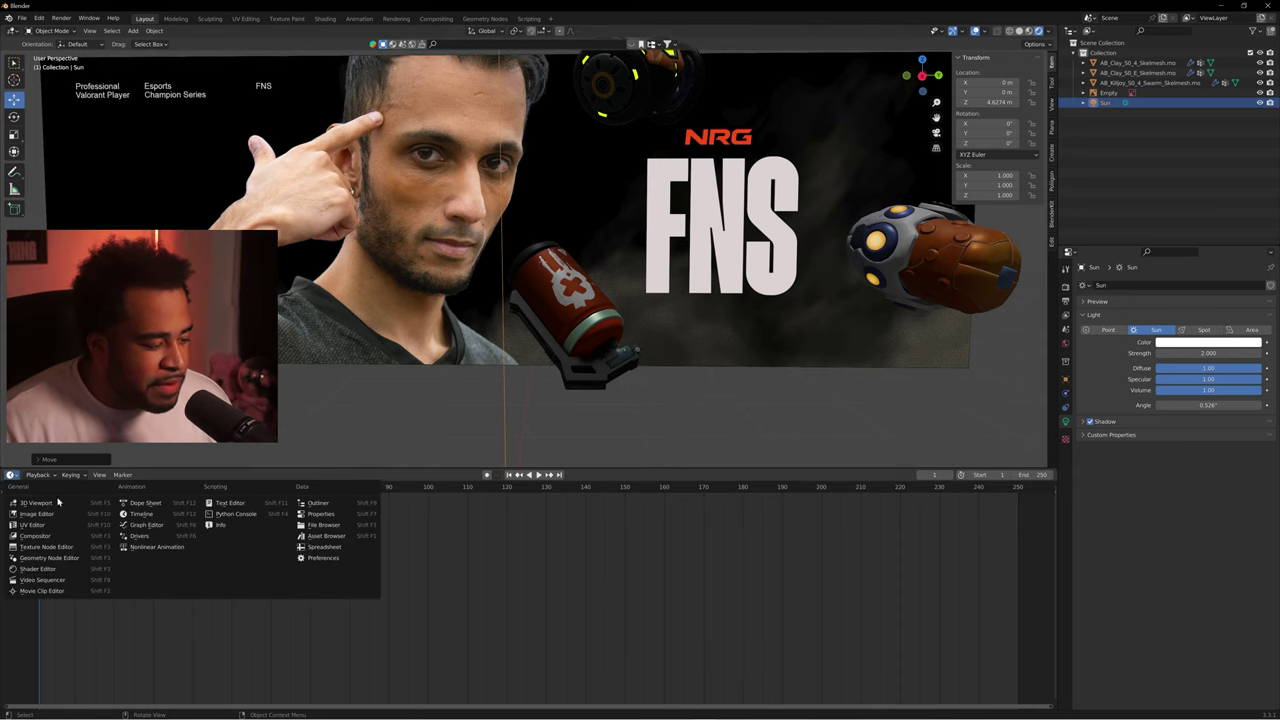
click(48, 569)
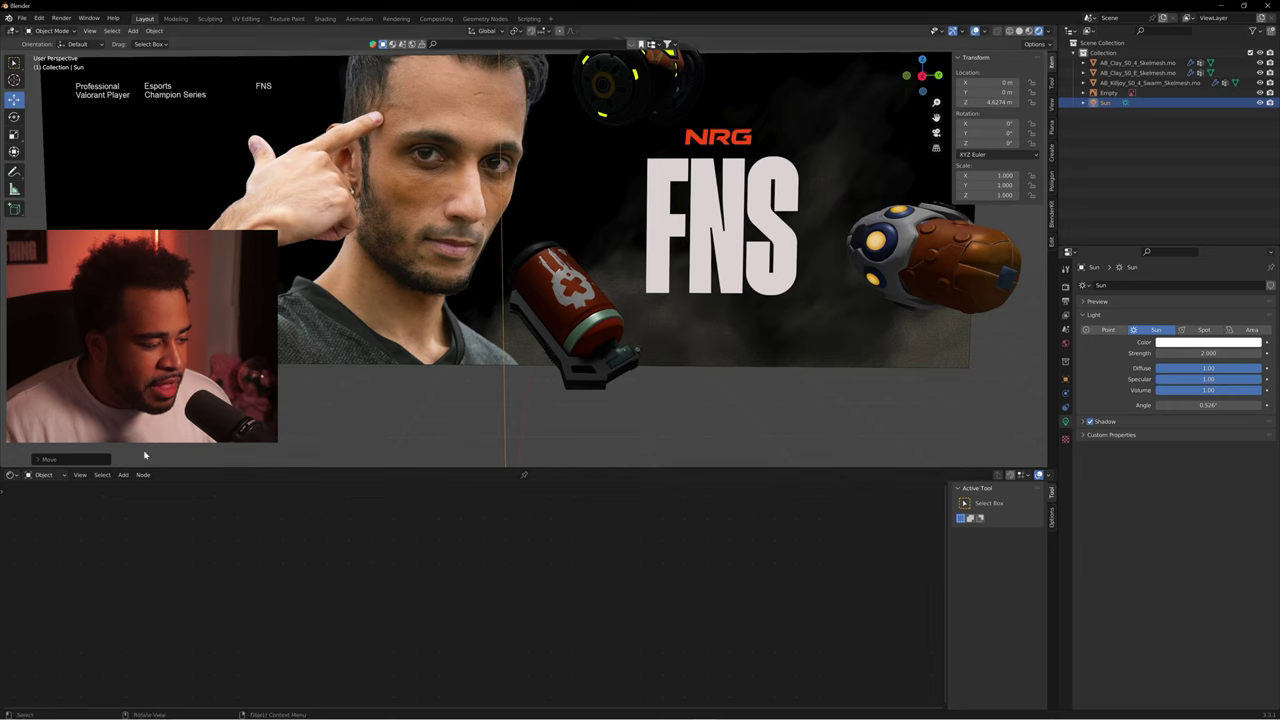
click(52, 477)
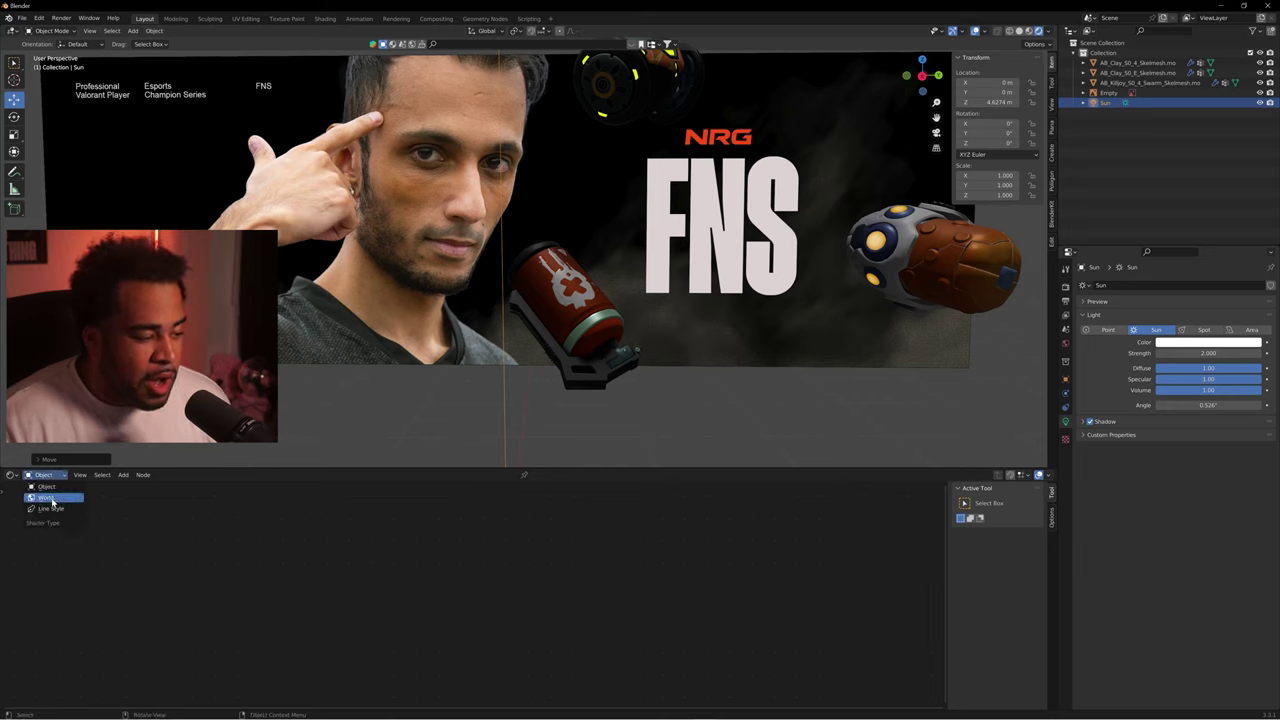
click(52, 498)
- Add an Environment Texture node beside the Background node and connect its Color output to the Background's Color input
scroll(540, 587, up, 6)
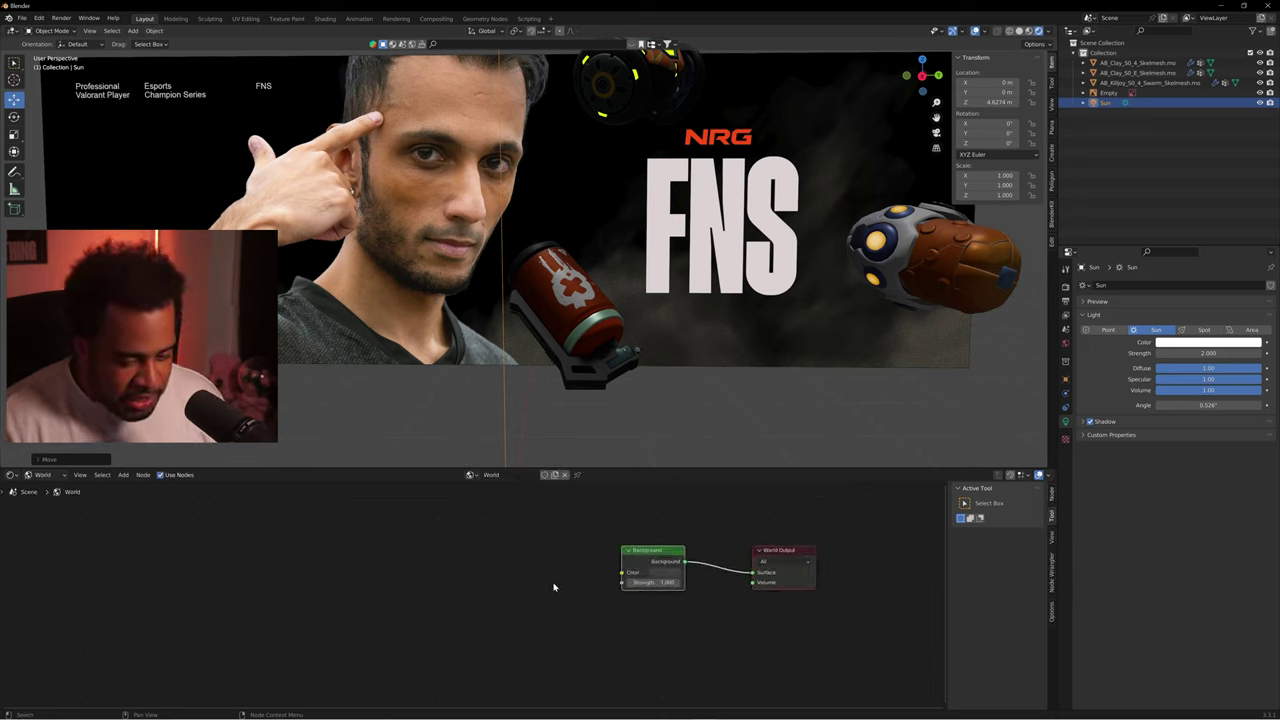
key(shift+a)
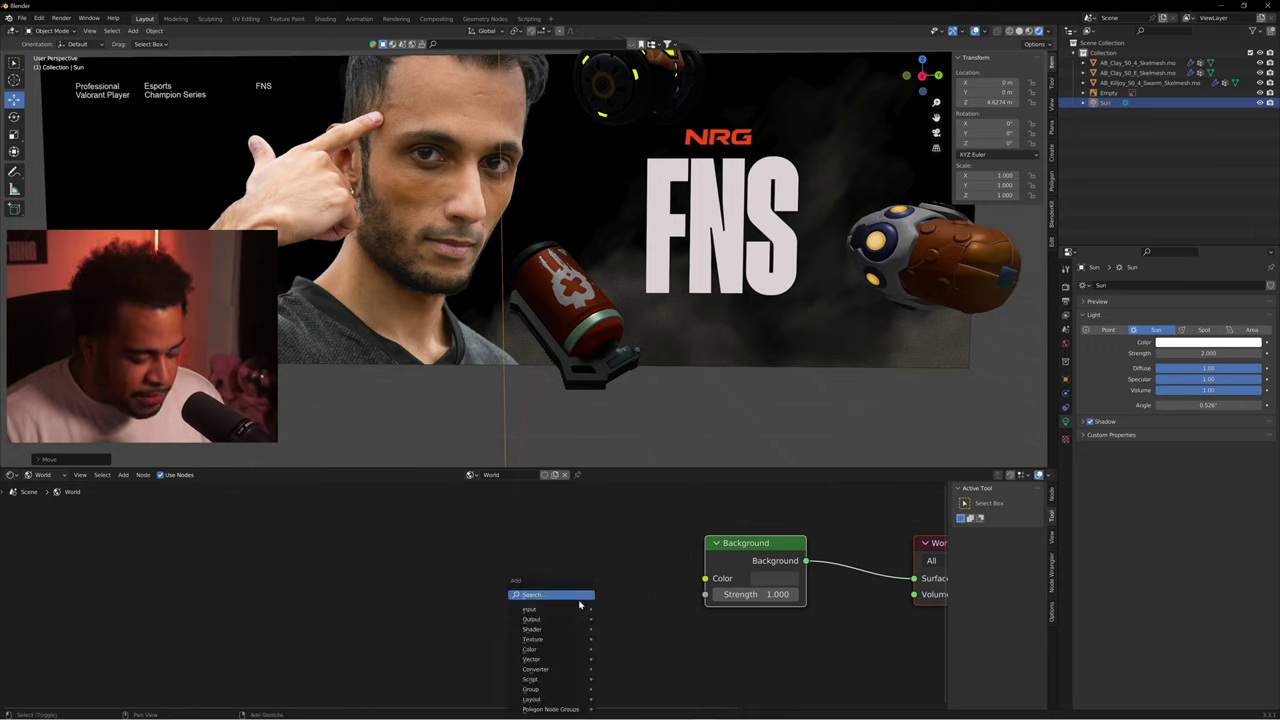
click(560, 601)
text(envi)
key(Return)
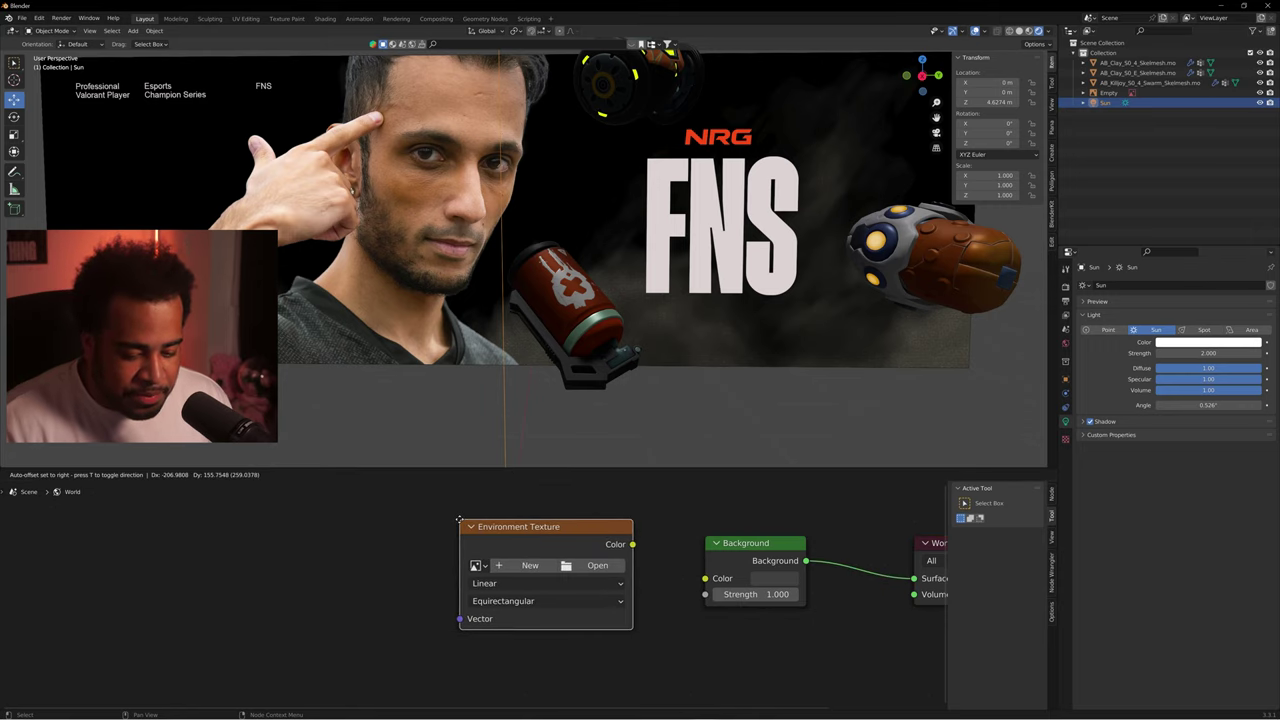
click(611, 593)
drag(632, 546, 704, 579)
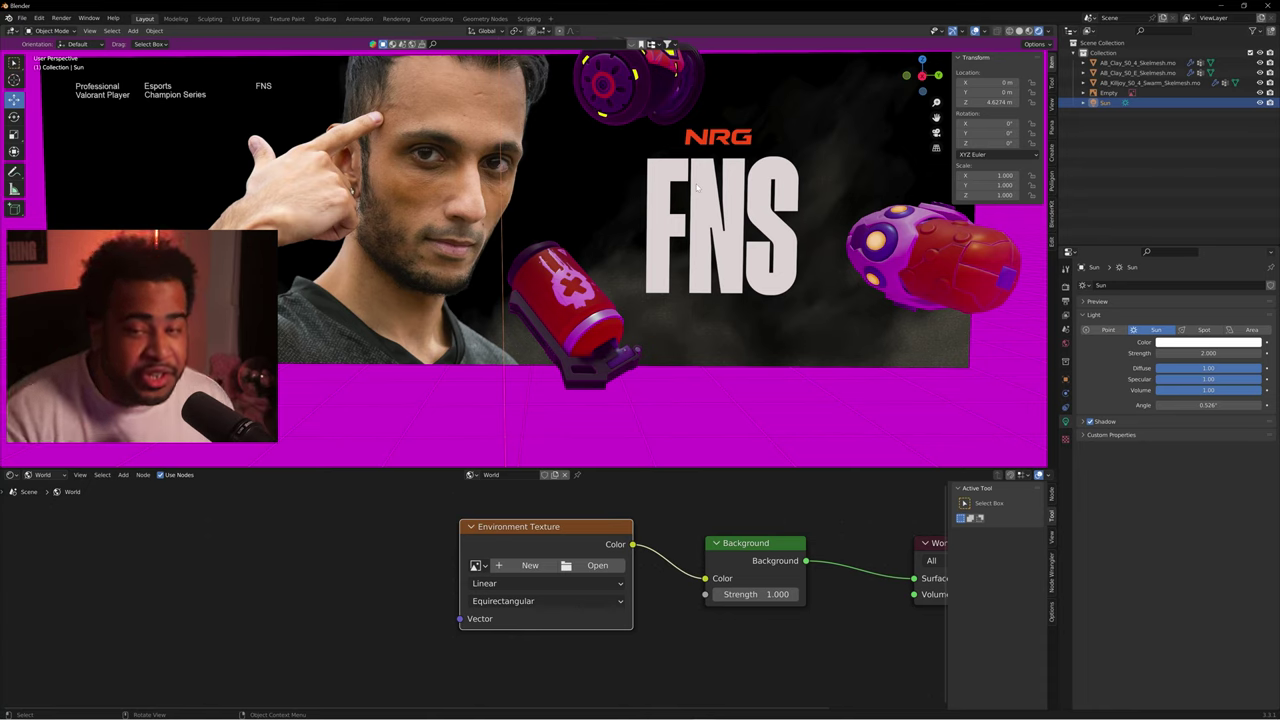
- Load small_empty_room_4_8k.hdr from the Downloads folder into the Environment Texture node
click(598, 565)
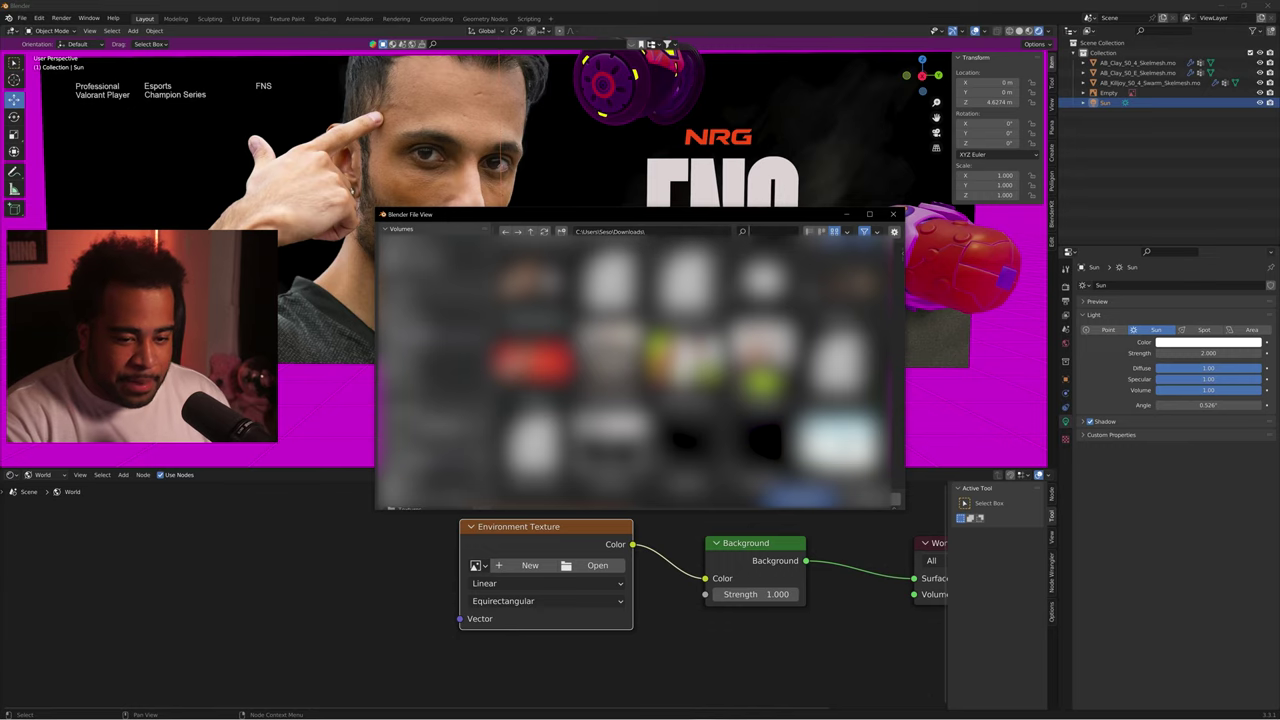
text(hdr)
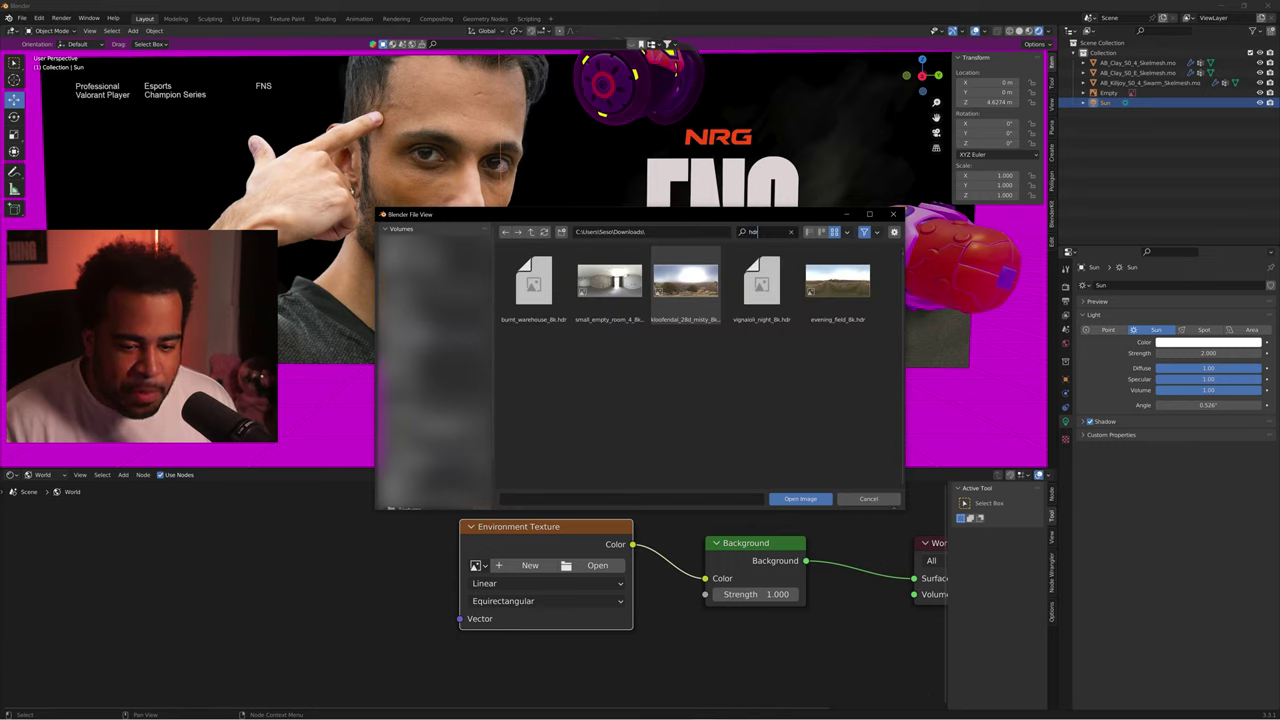
click(617, 293)
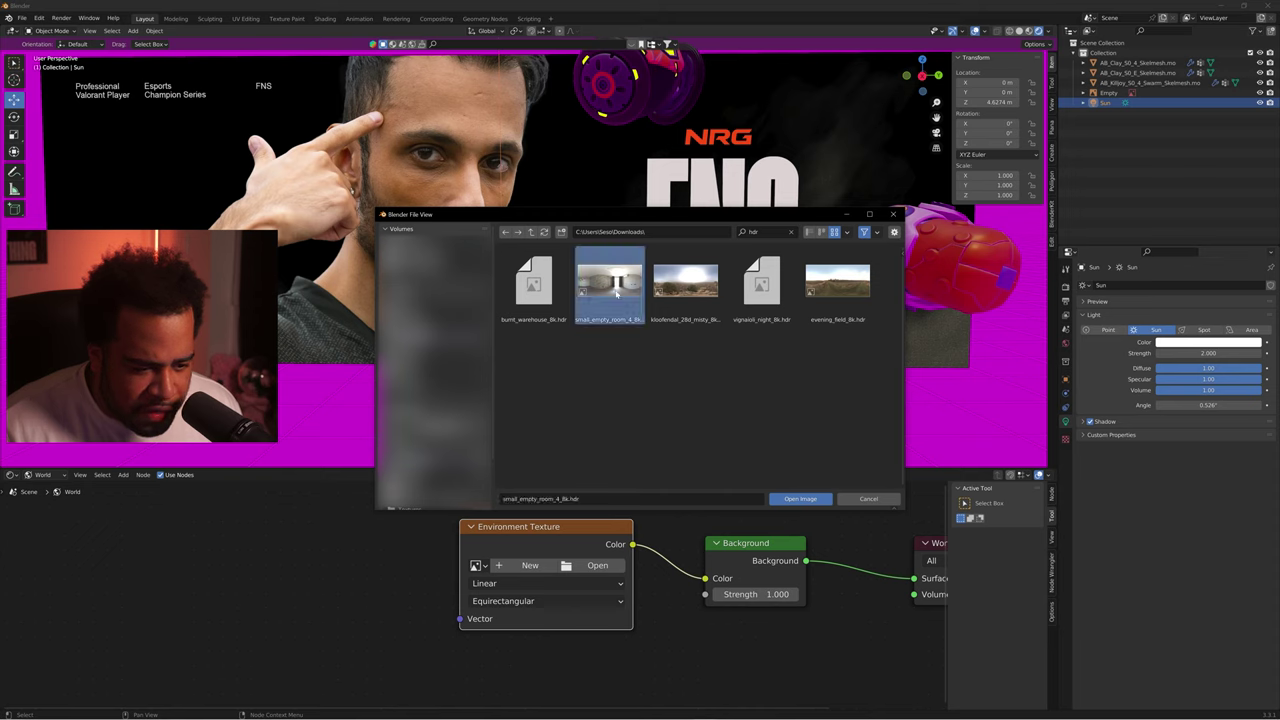
click(795, 498)
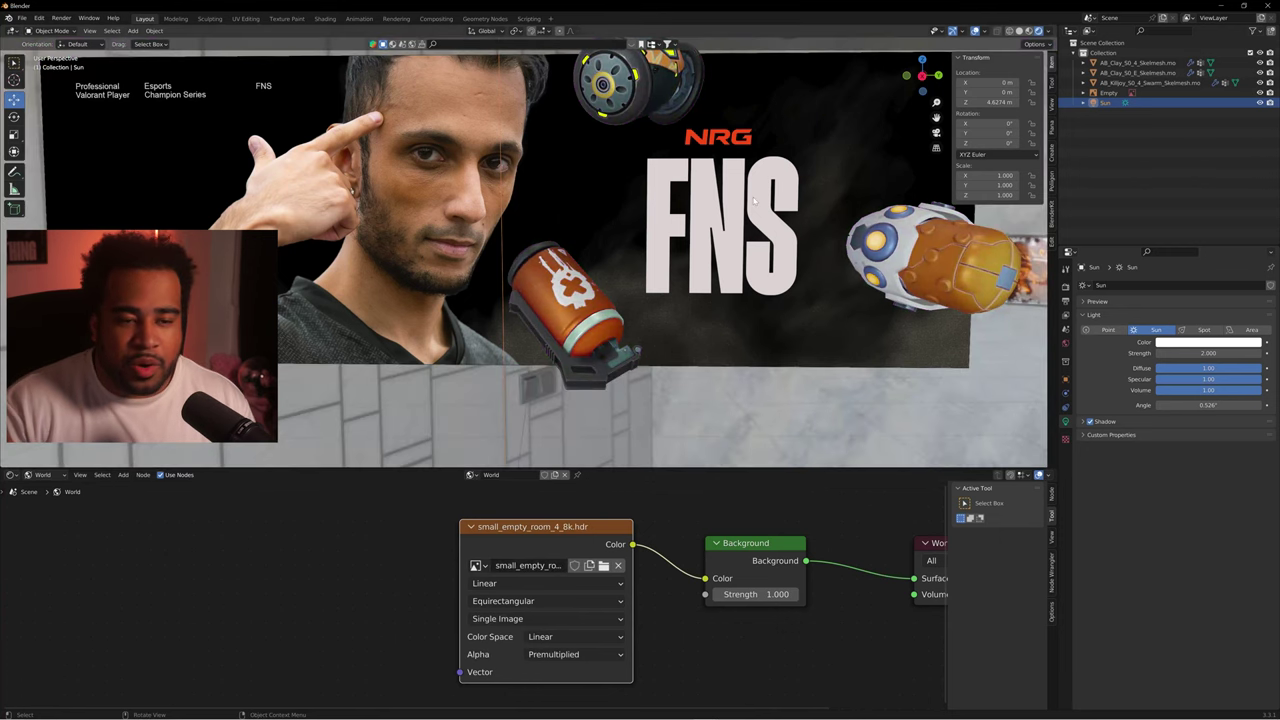
scroll(744, 199, down, 3)
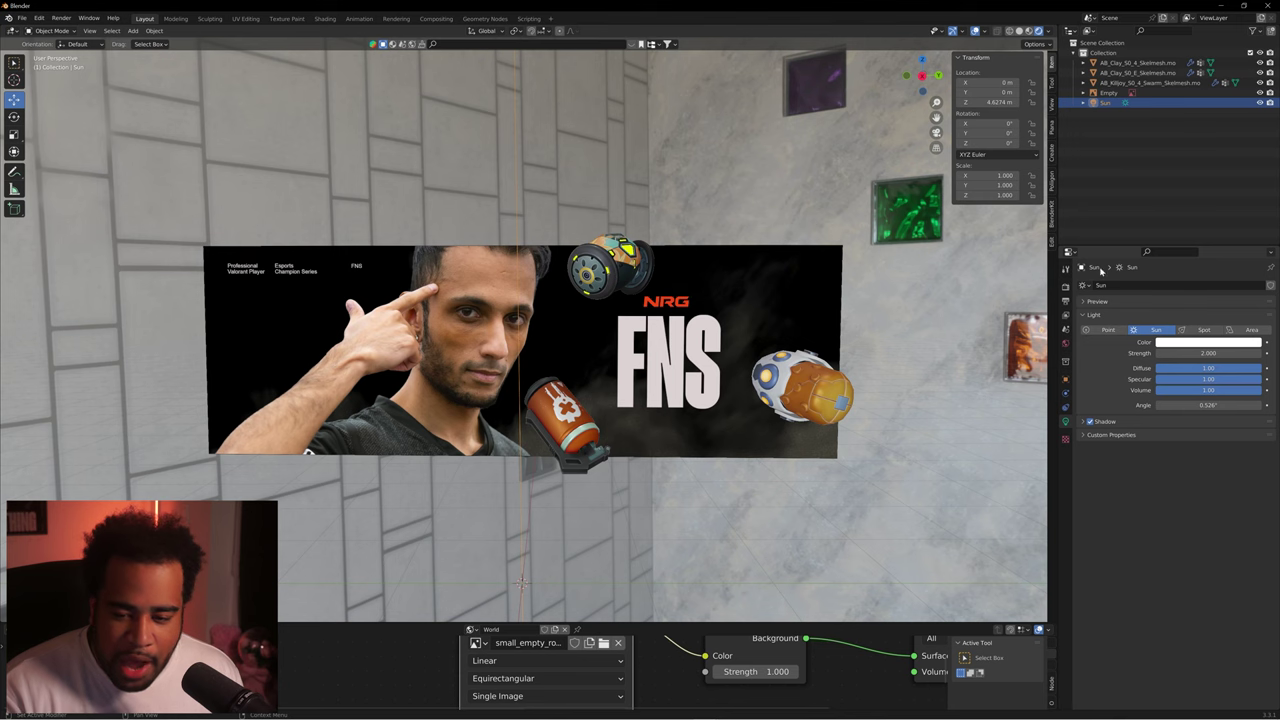
- Add a camera to the scene and frame the header with its three models closely in the viewport
click(1065, 287)
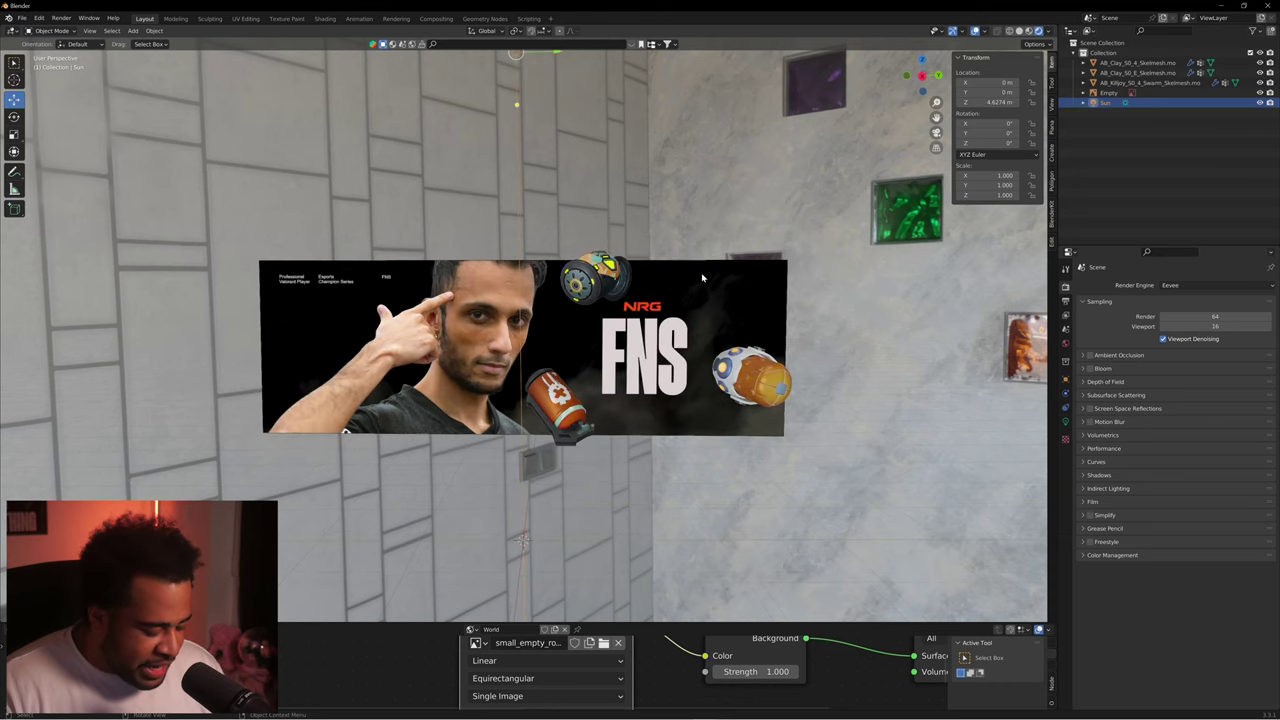
key(shift+a)
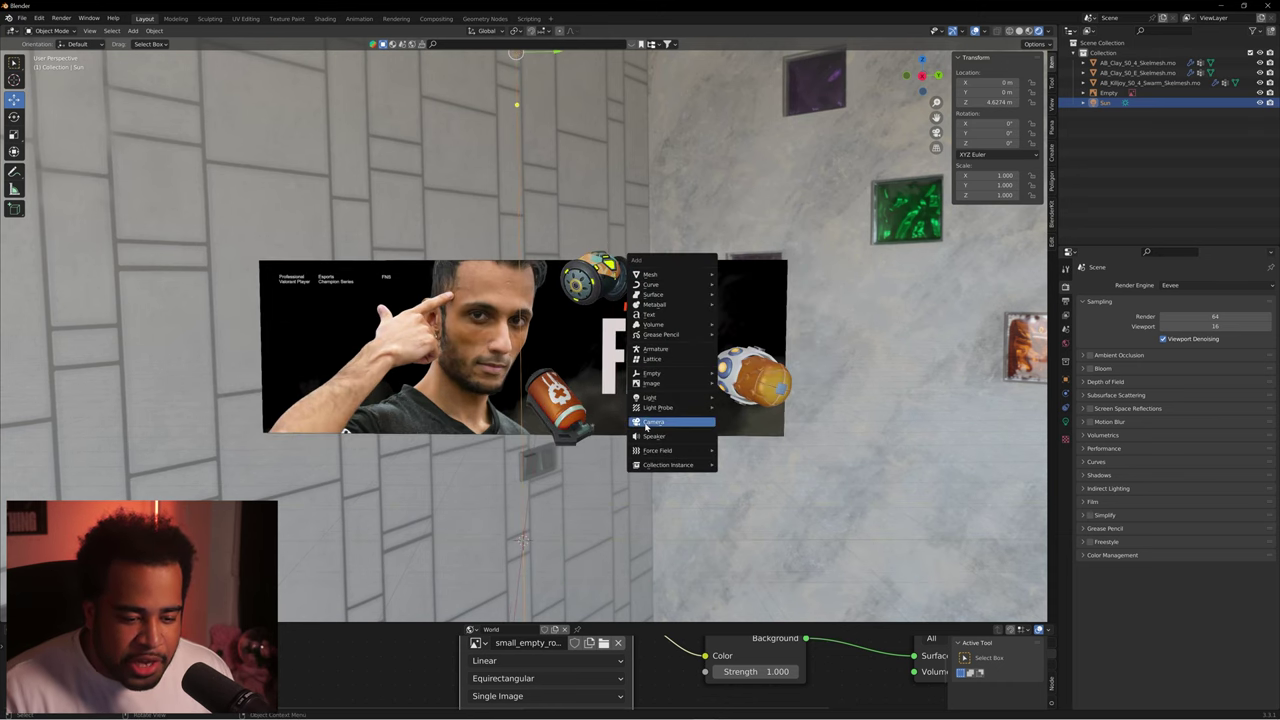
click(650, 422)
scroll(482, 352, up, 2)
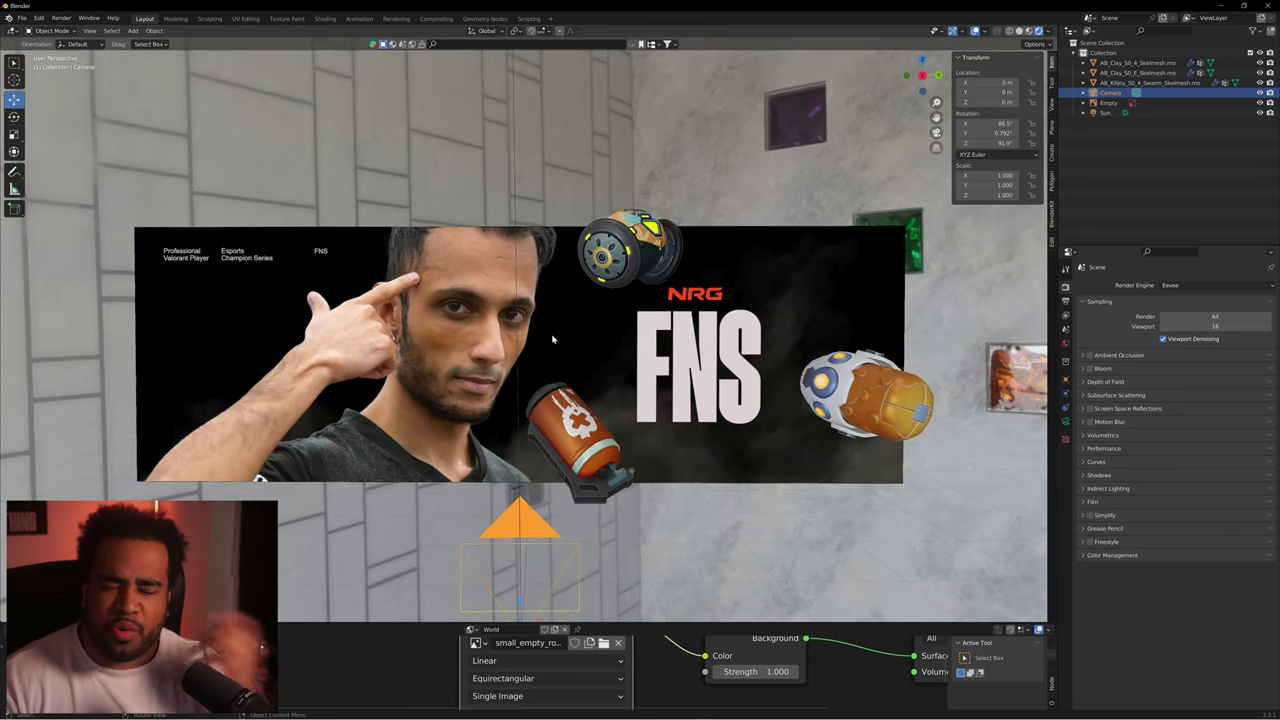
scroll(554, 326, up, 1)
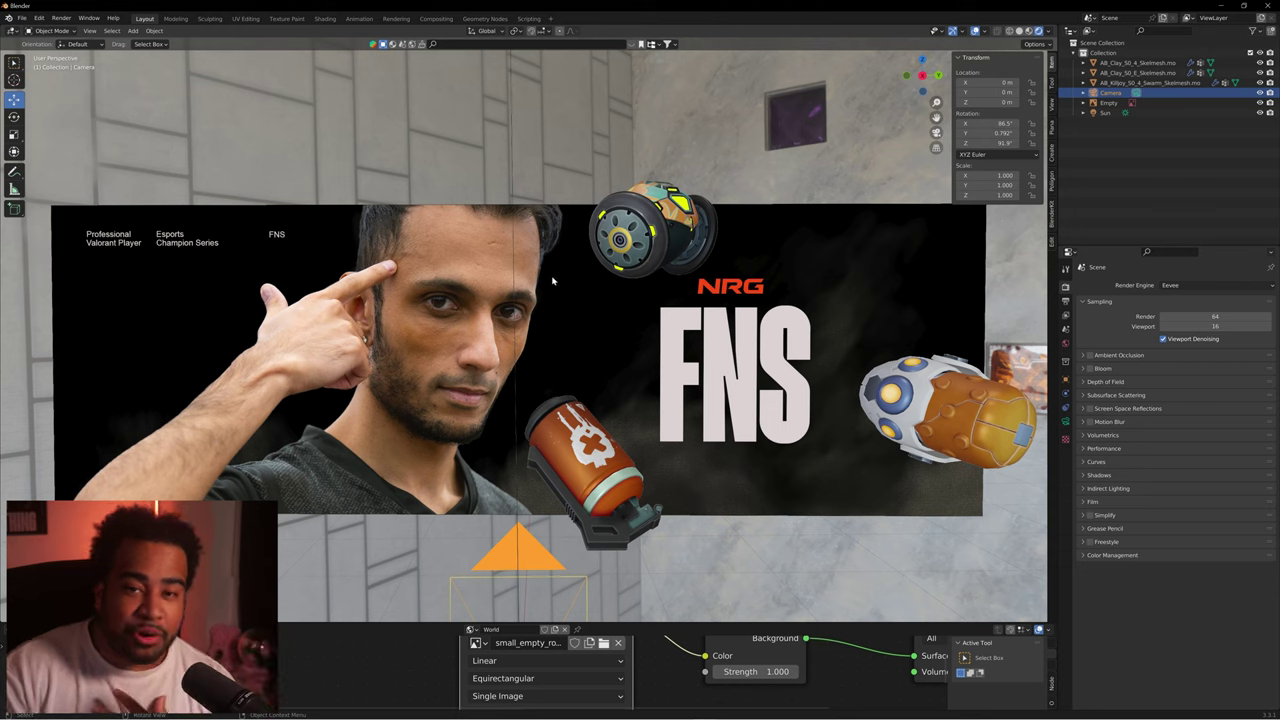
- Check the Emulate Numpad option in the input preferences
click(39, 18)
click(72, 163)
click(49, 143)
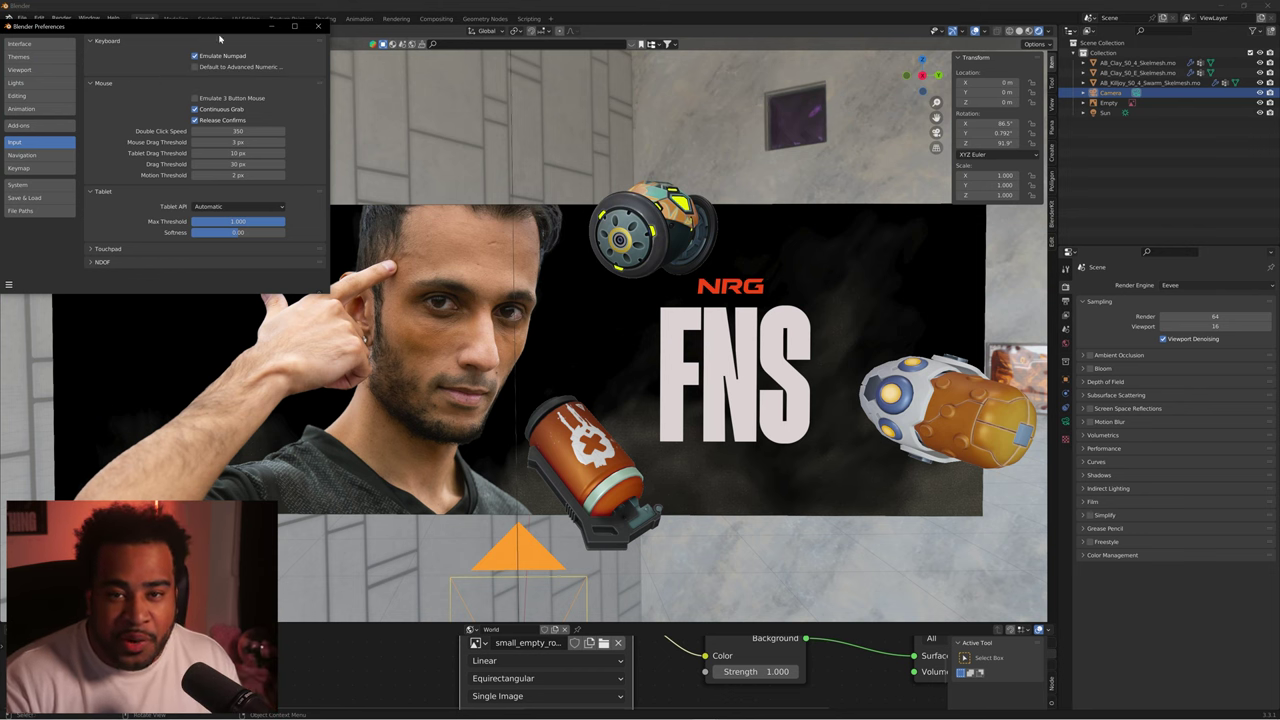
click(318, 25)
scroll(674, 182, down, 1)
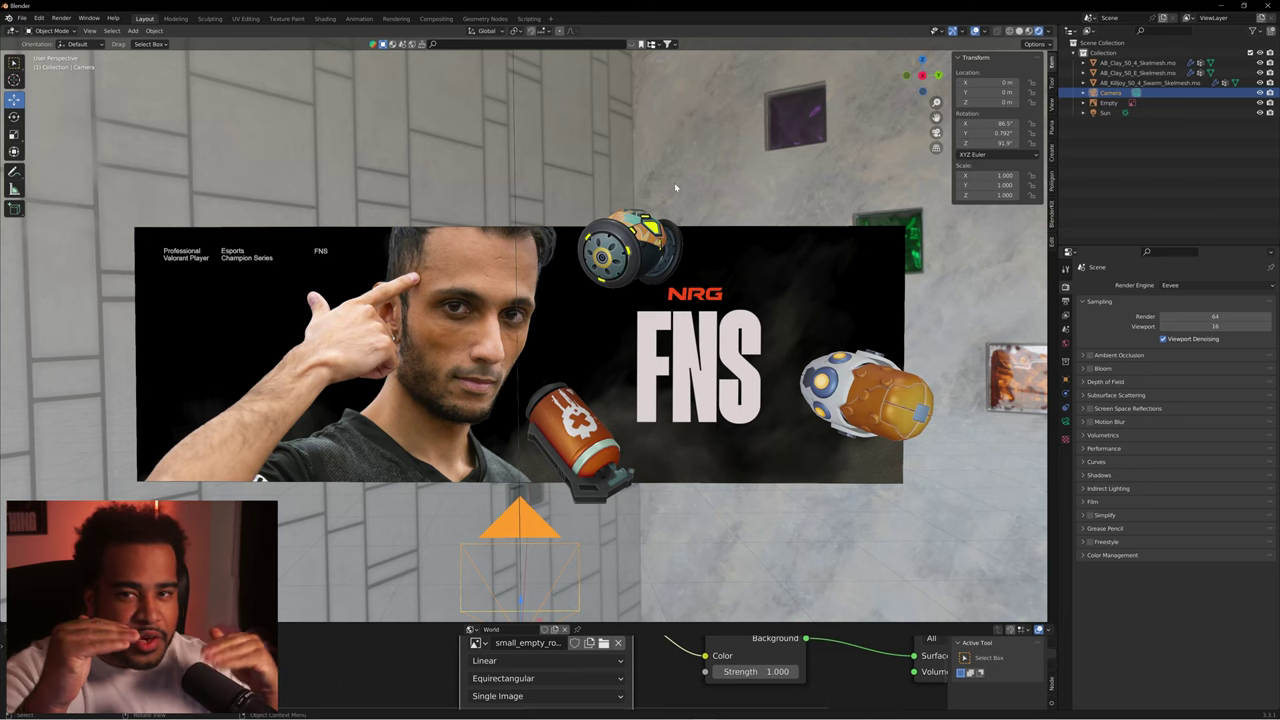
- Align the camera to the current view and set the output resolution to 3000 by 1000 px
key(ctrl+alt+KP_0)
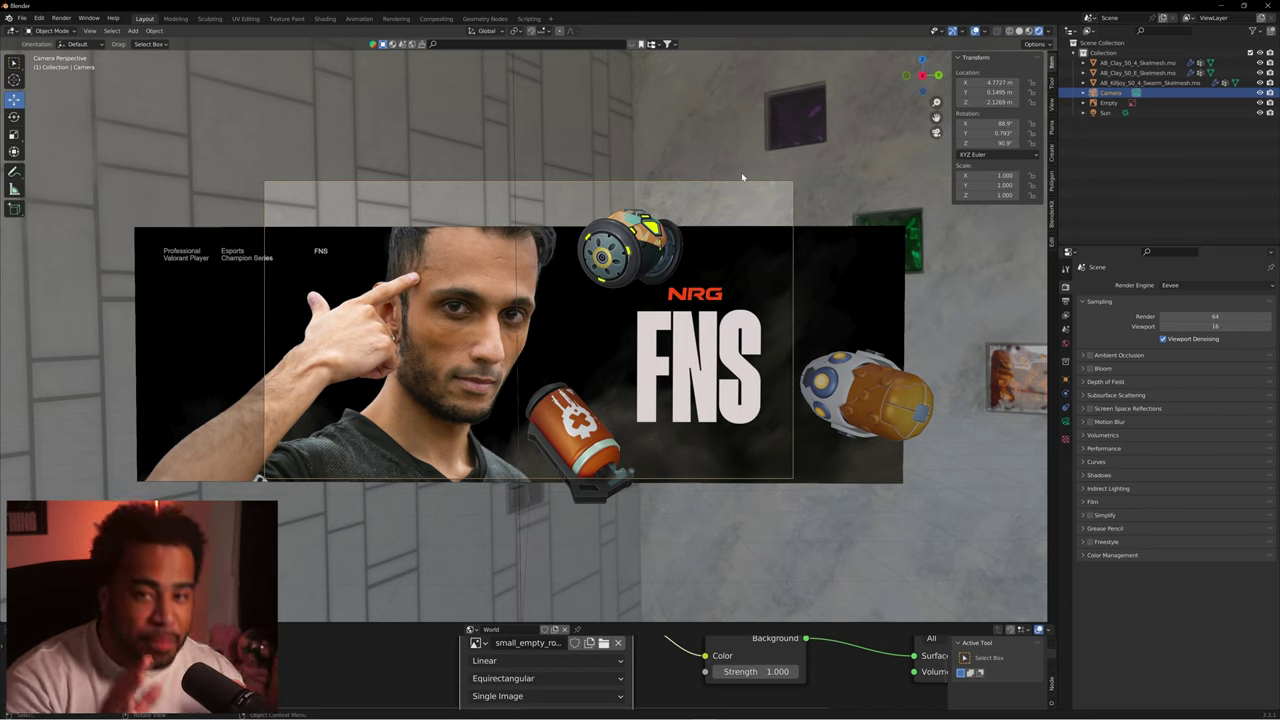
click(1065, 301)
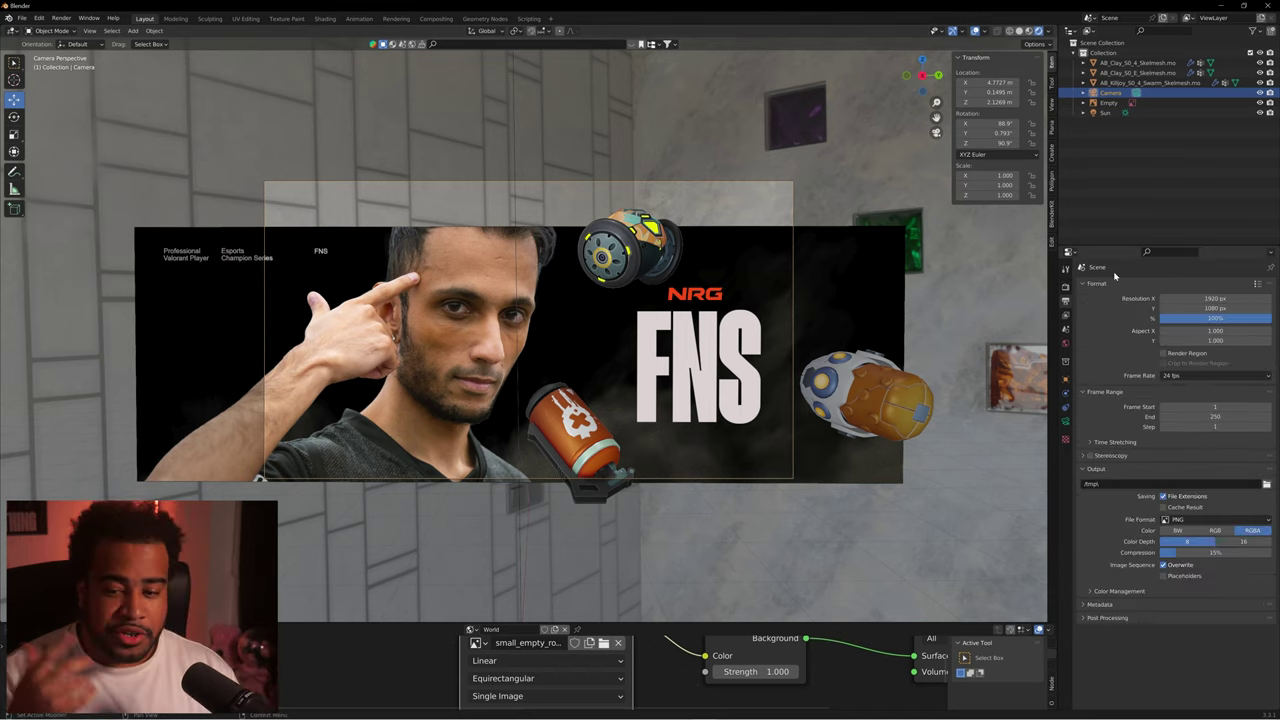
click(1215, 298)
text(1)
key(Return)
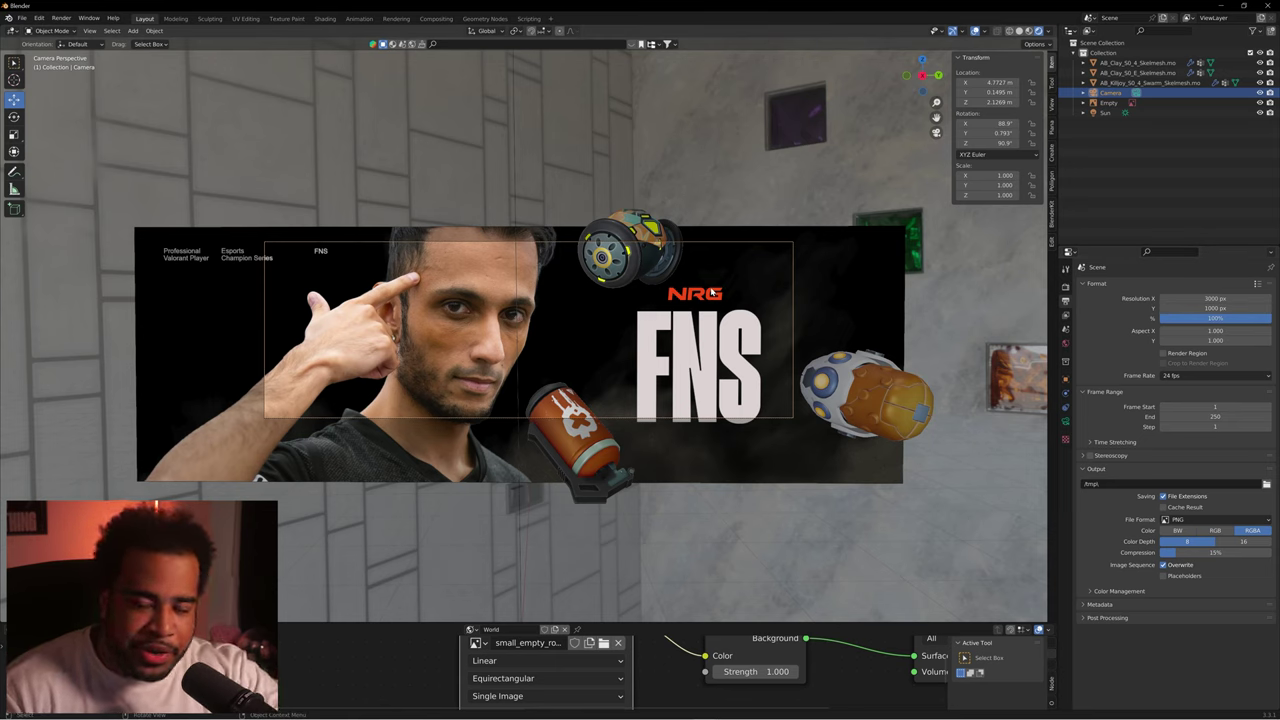
- Switch the render engine to Cycles and set its device to GPU Compute
click(1066, 287)
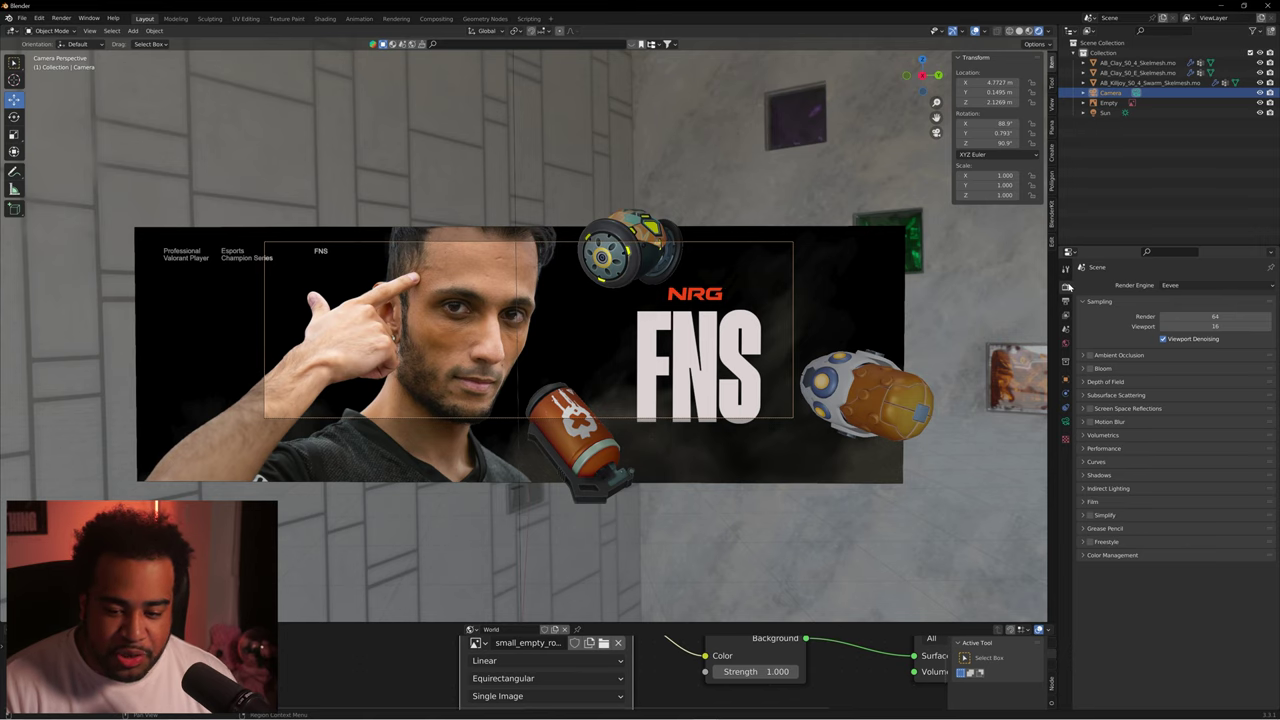
click(1168, 286)
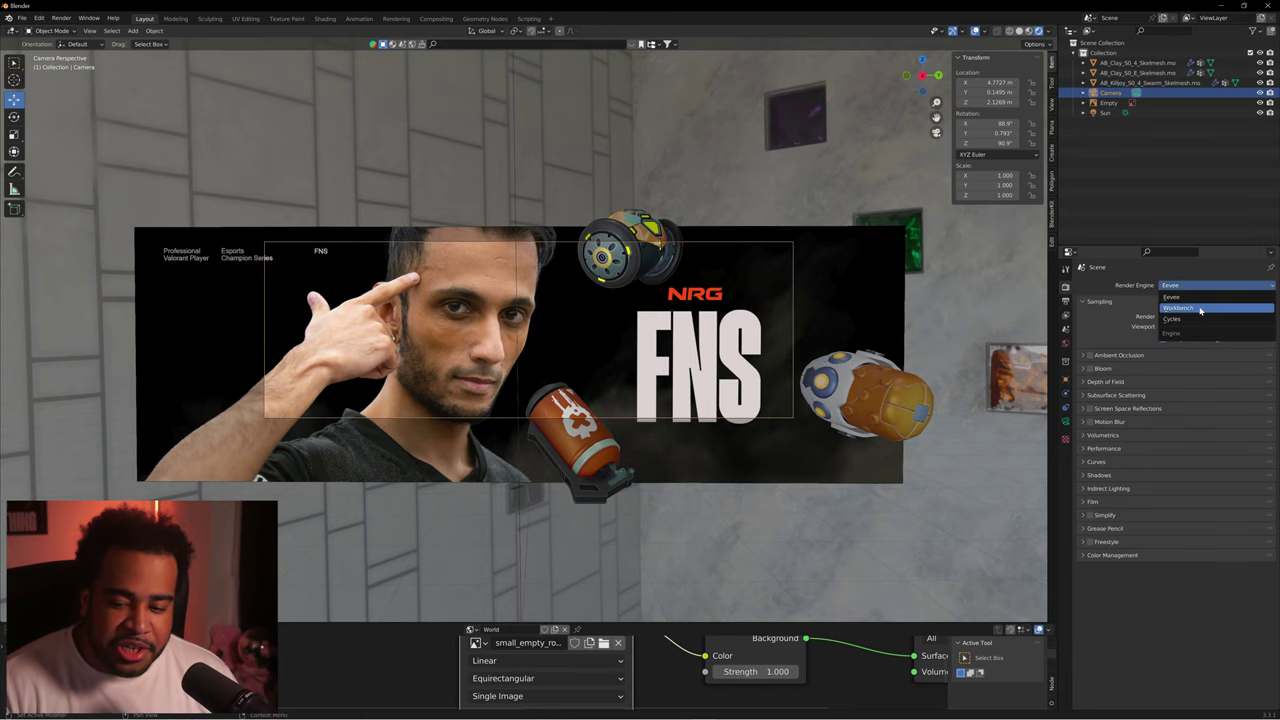
click(1172, 318)
click(1172, 311)
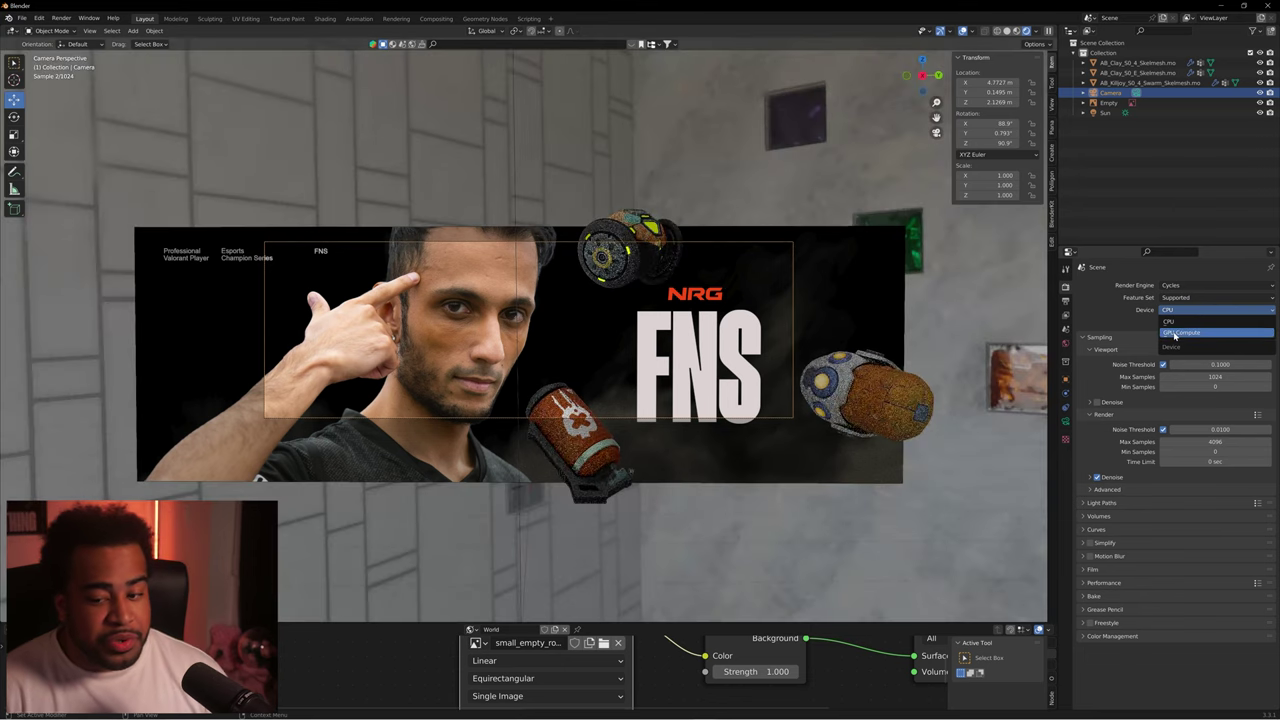
click(1176, 333)
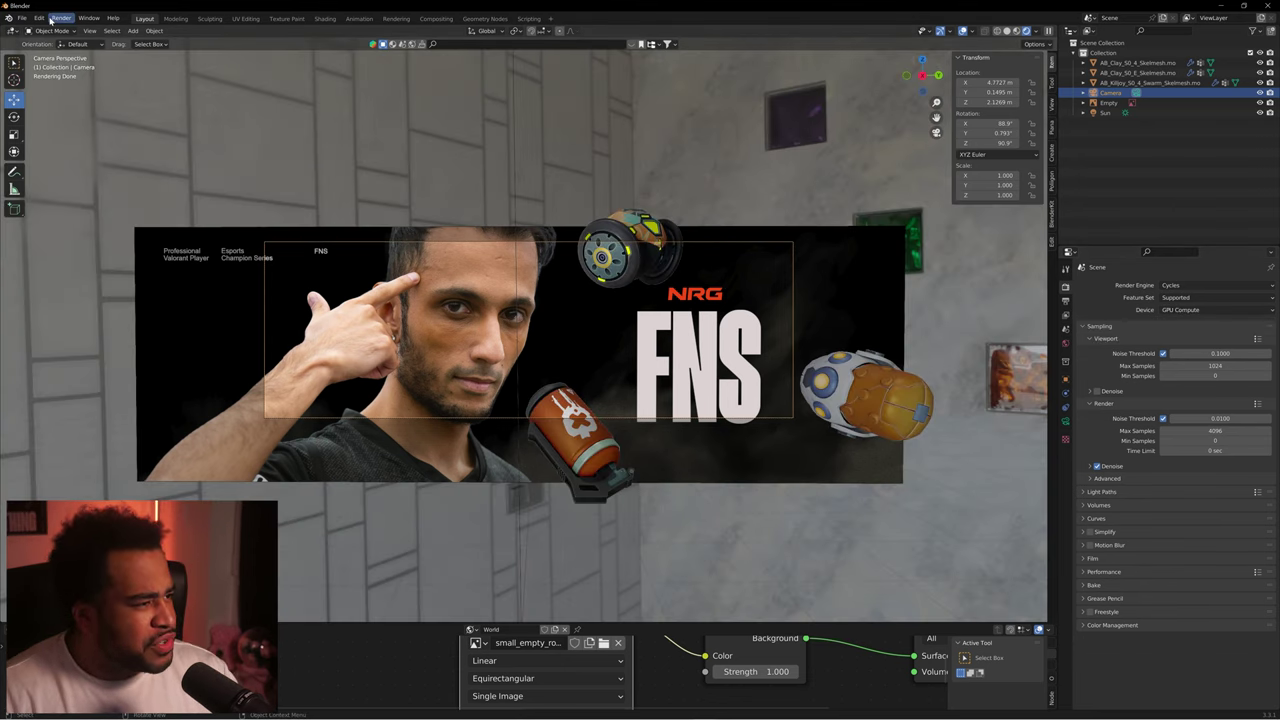
- Check the Cycles render devices under OptiX in the system preferences
click(42, 19)
click(60, 159)
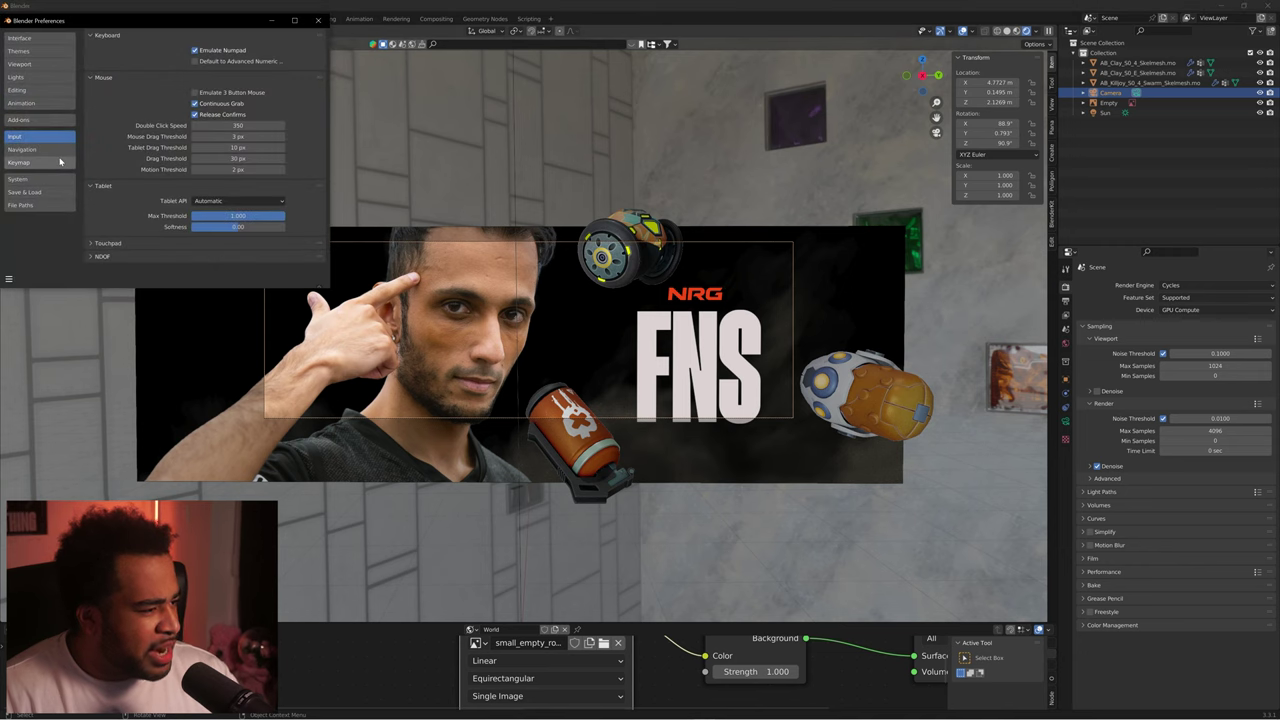
click(48, 180)
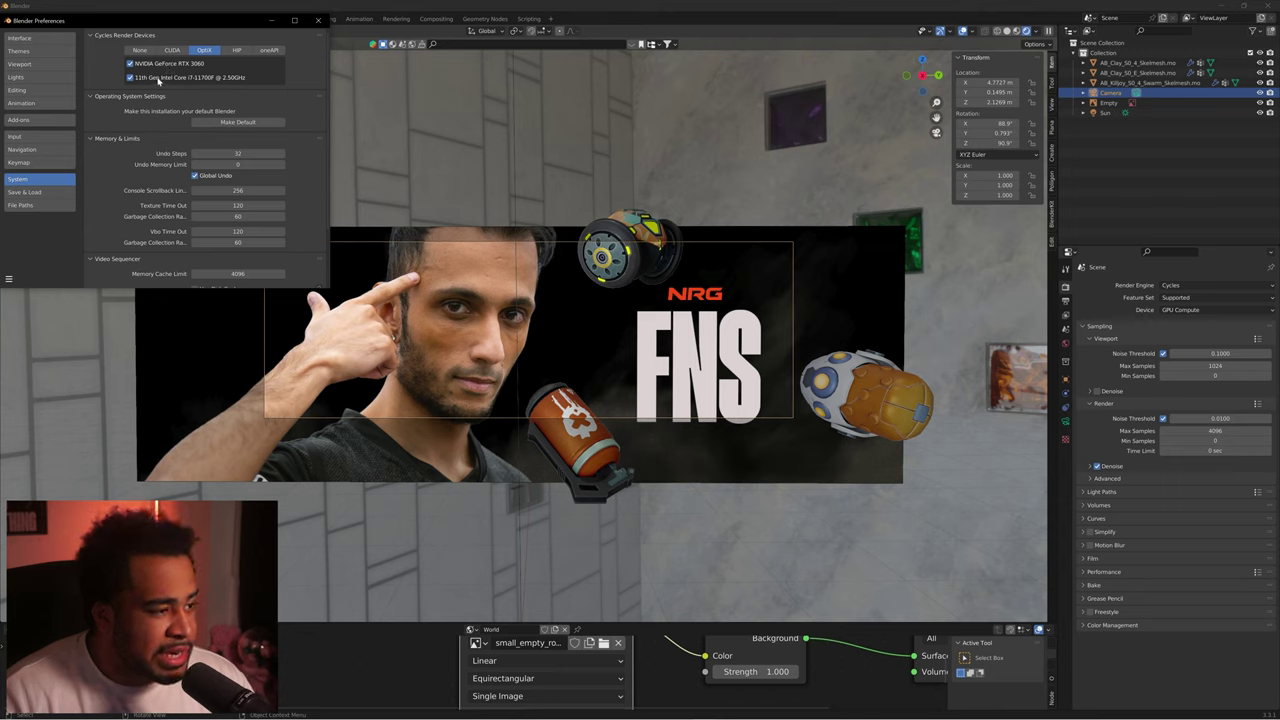
click(318, 20)
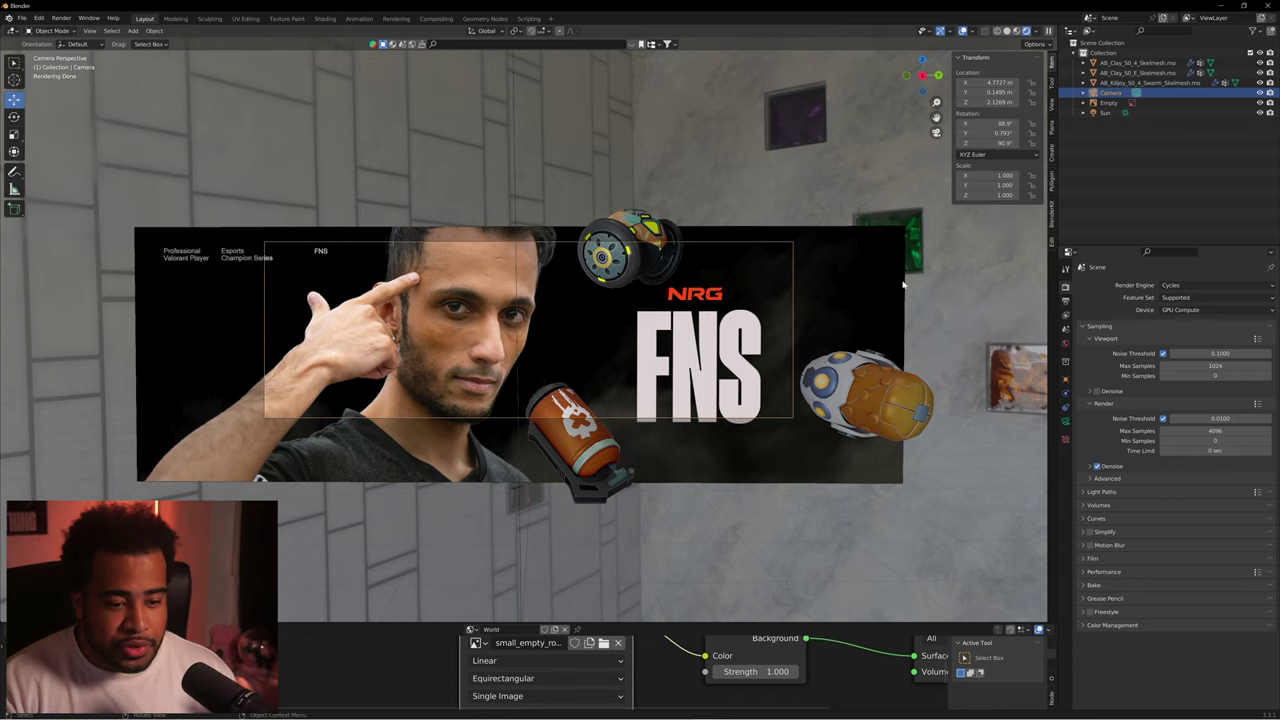
- Increase the camera's sensor size to 57 mm and shift the lens so the whole header sits inside the frame
click(1066, 422)
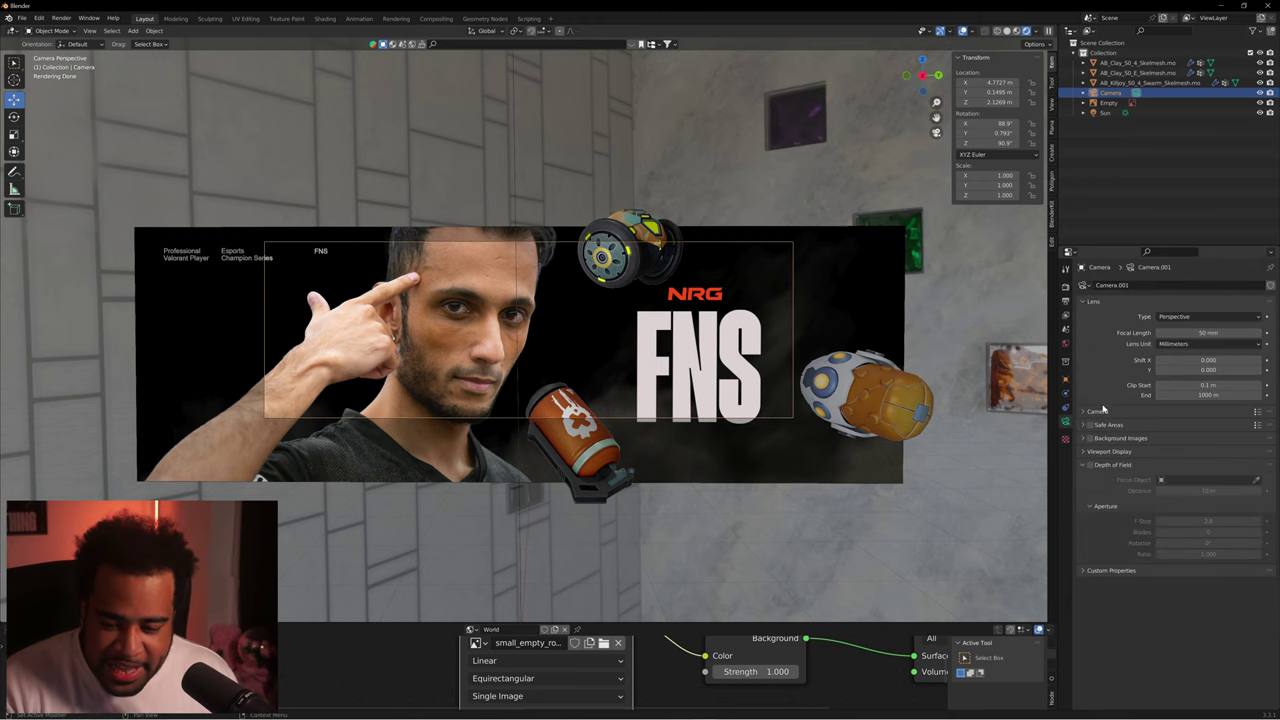
click(1100, 411)
drag(1207, 437, 1276, 437)
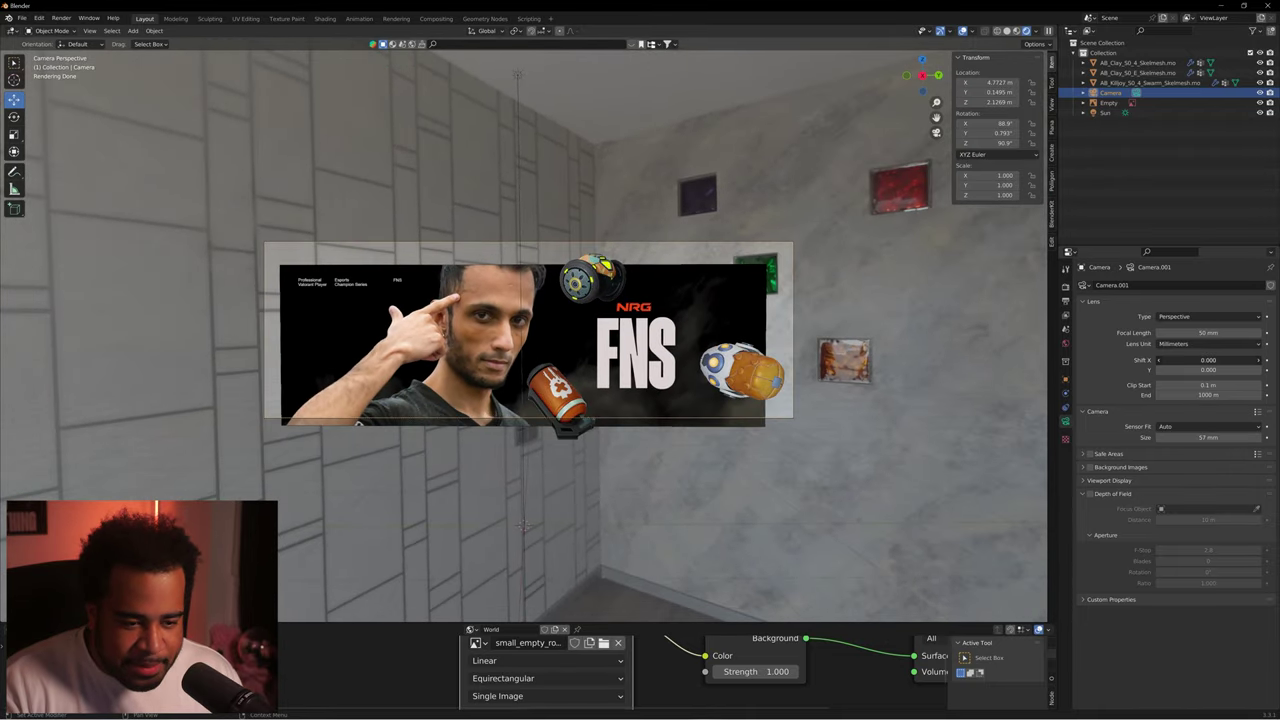
mouse_move(1207, 360)
mouse_down()
mouse_move(1230, 360)
mouse_move(1196, 360)
mouse_move(1204, 370)
mouse_up()
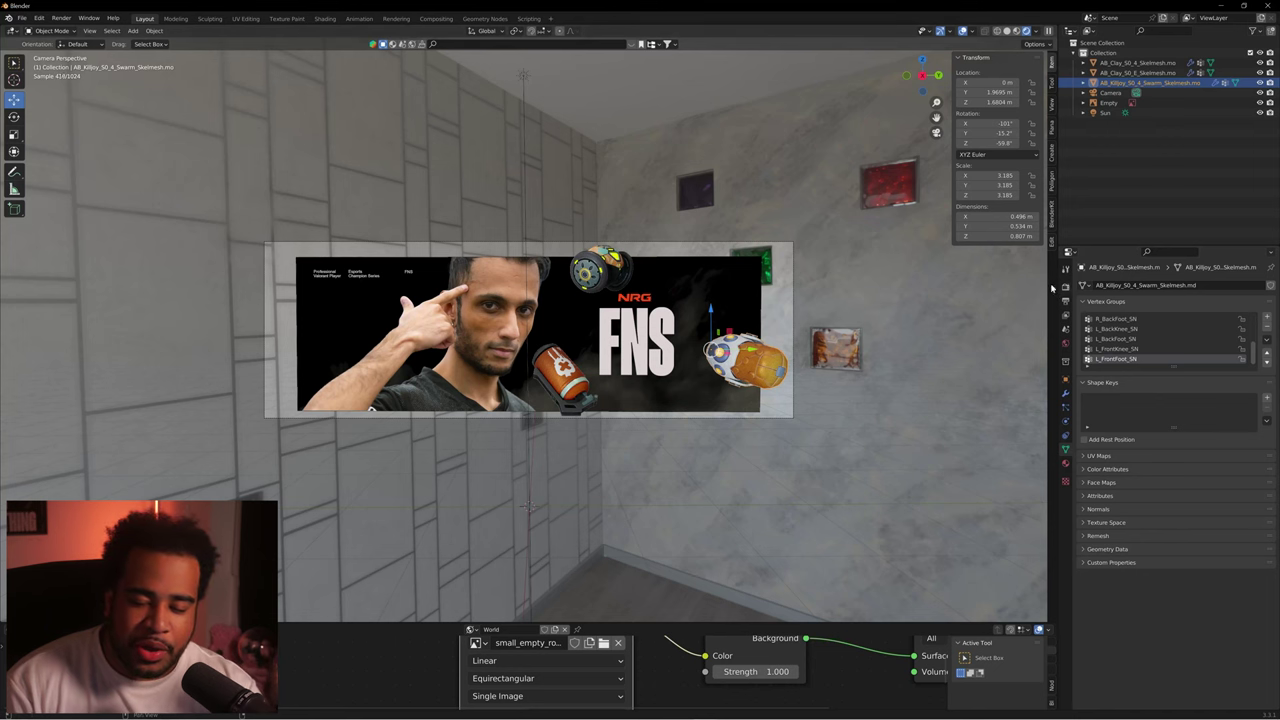
scroll(610, 200, up, 2)
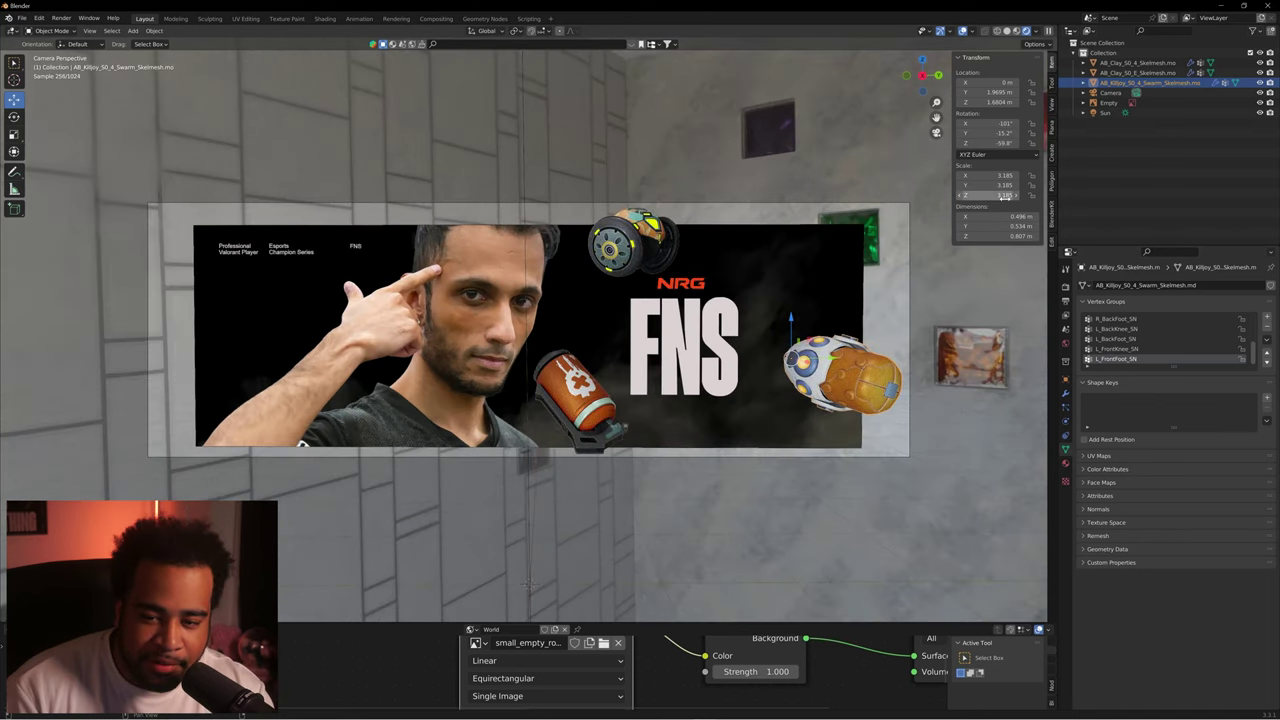
- Make the render's film background transparent
click(1066, 287)
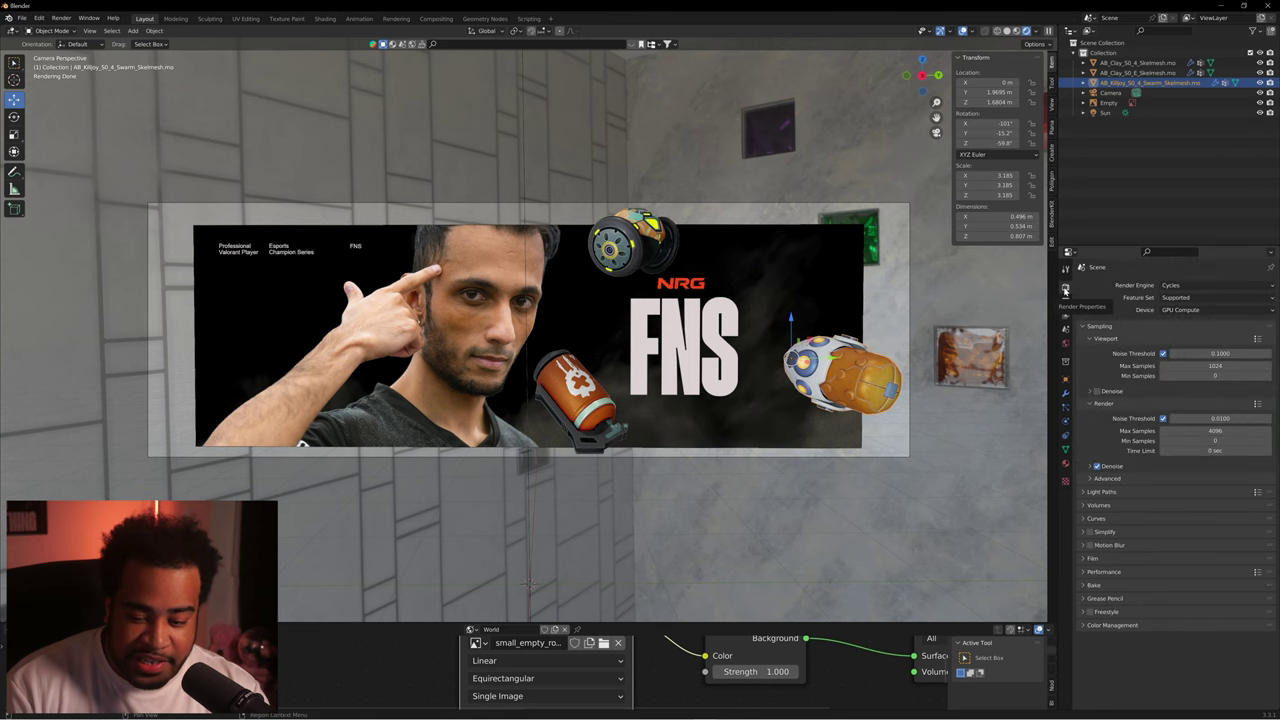
click(1092, 559)
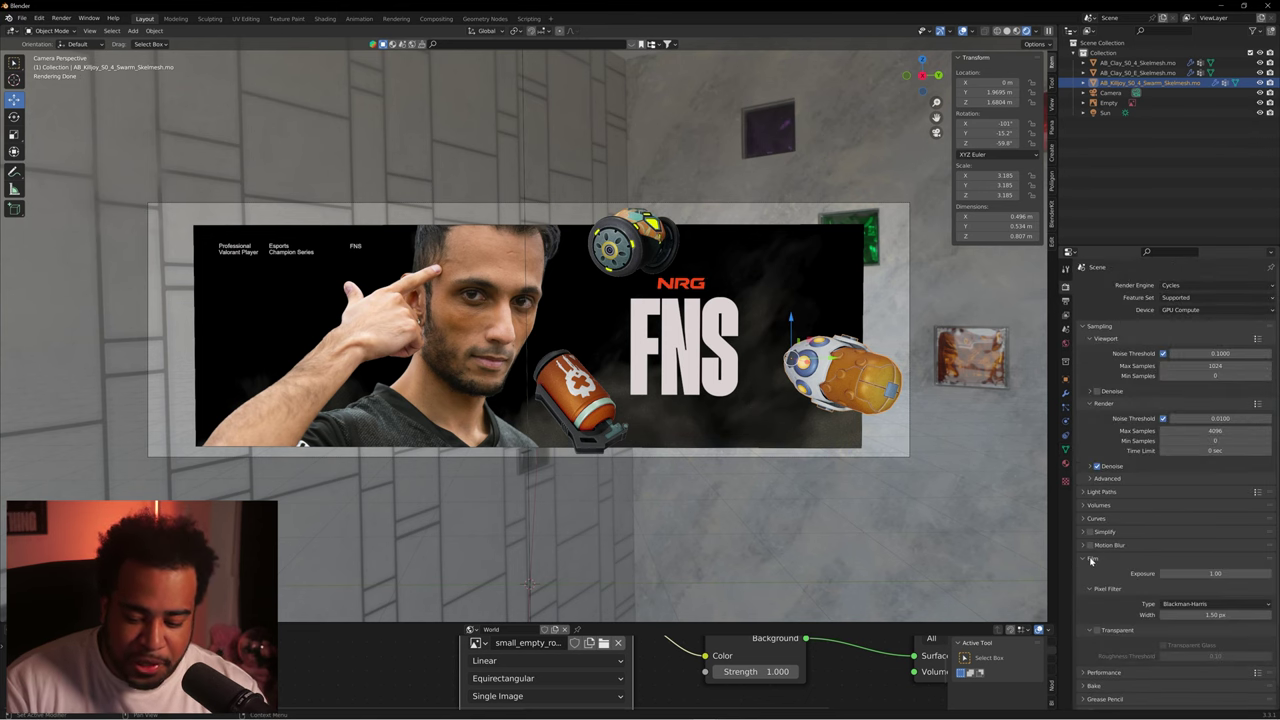
click(1112, 629)
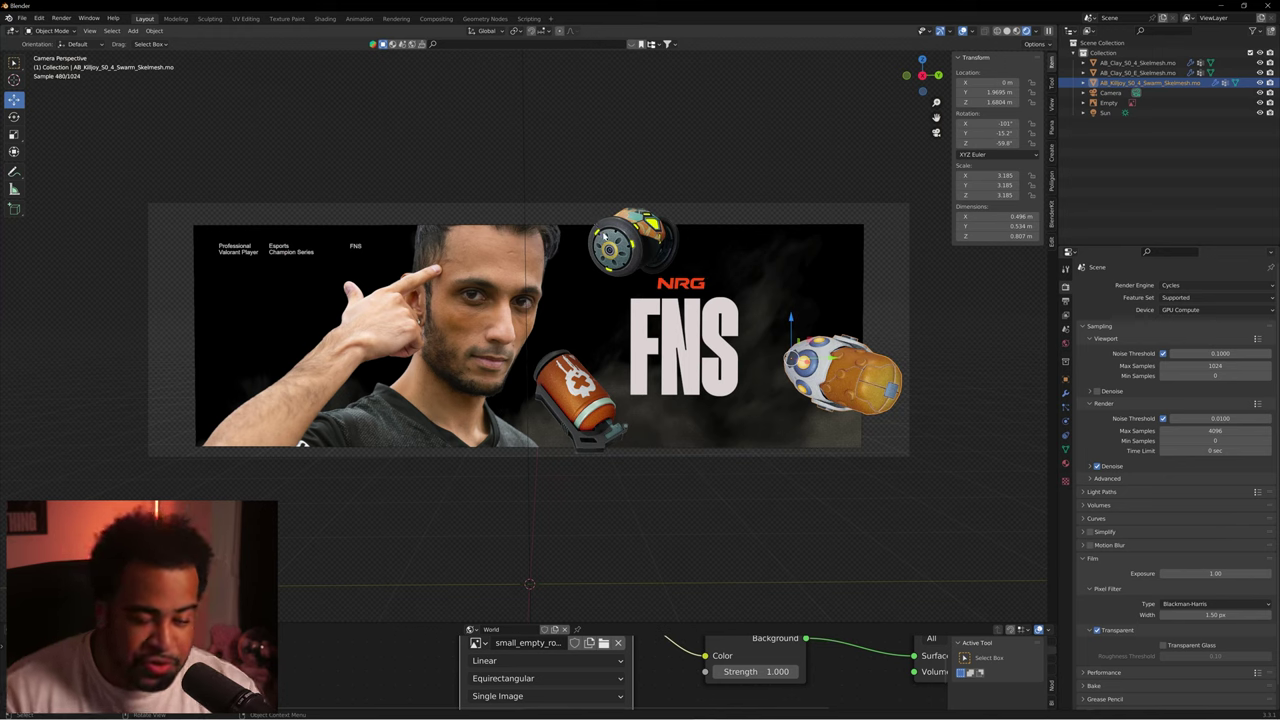
- Turn off Use Tiling in the render's memory performance settings
scroll(1110, 483, down, 1)
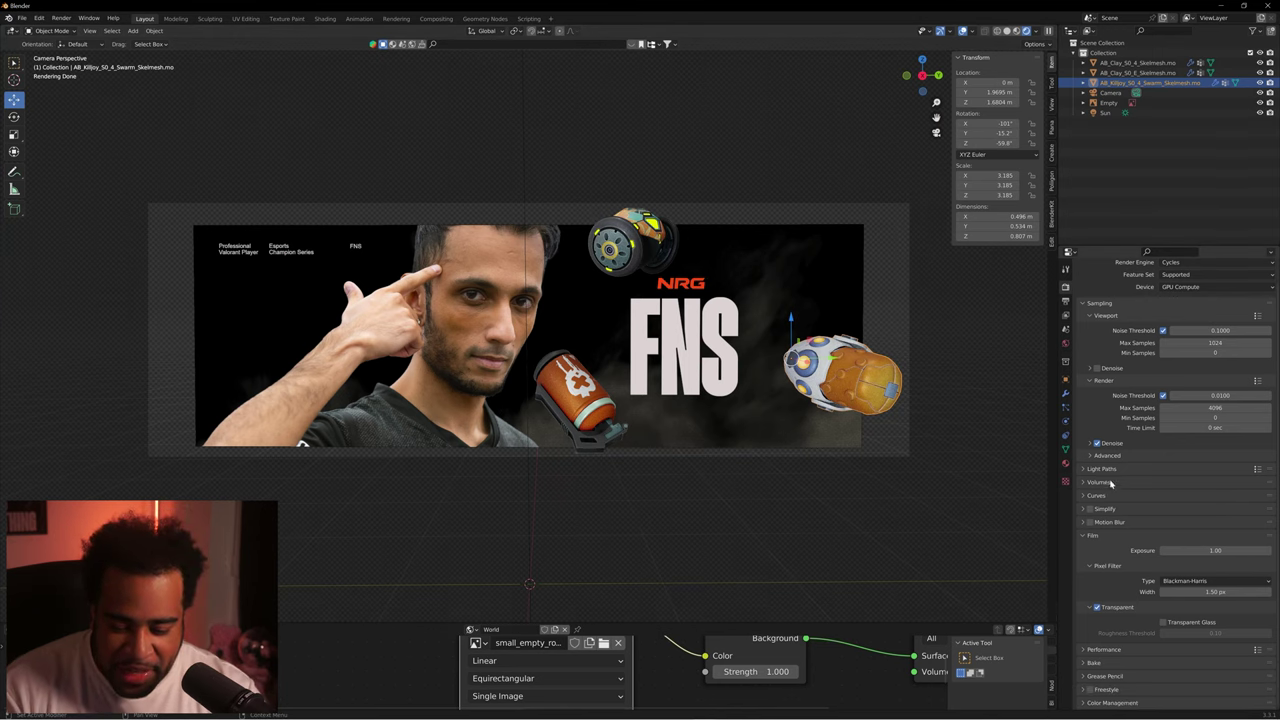
click(1103, 650)
scroll(1106, 600, down, 4)
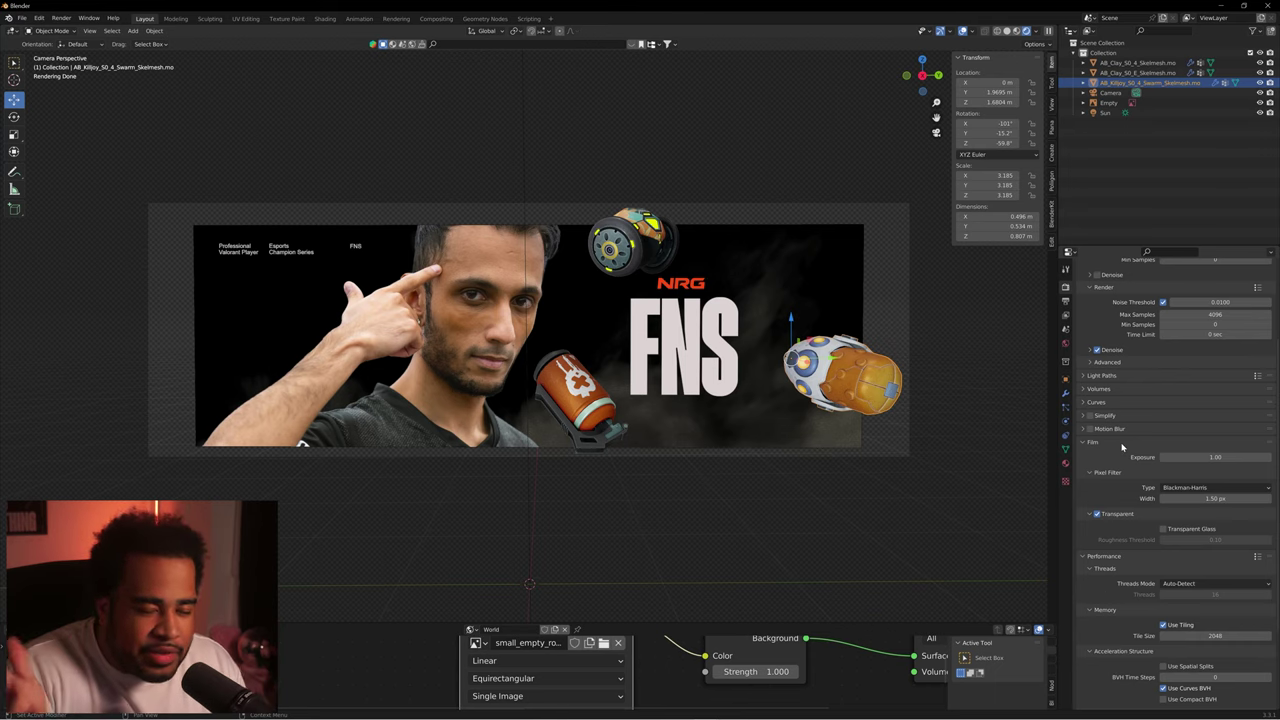
click(1164, 625)
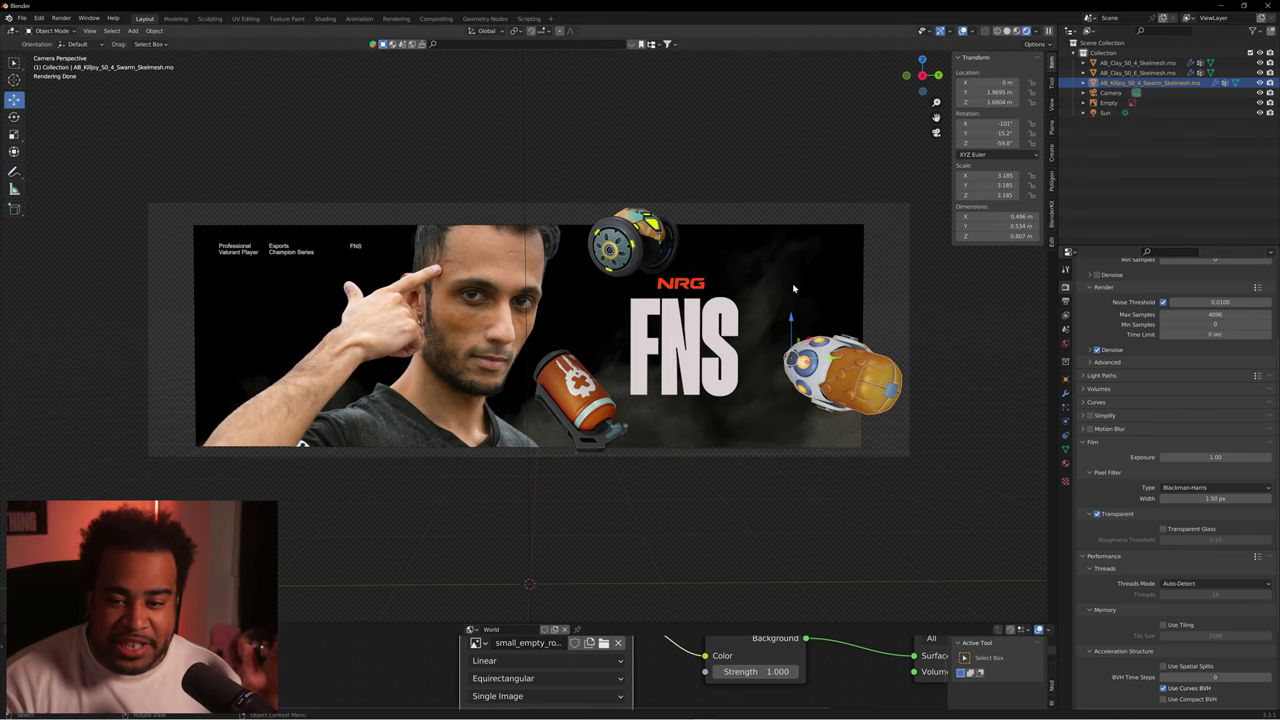
- Hide the Empty holding the header reference image and check the output format settings
click(1109, 104)
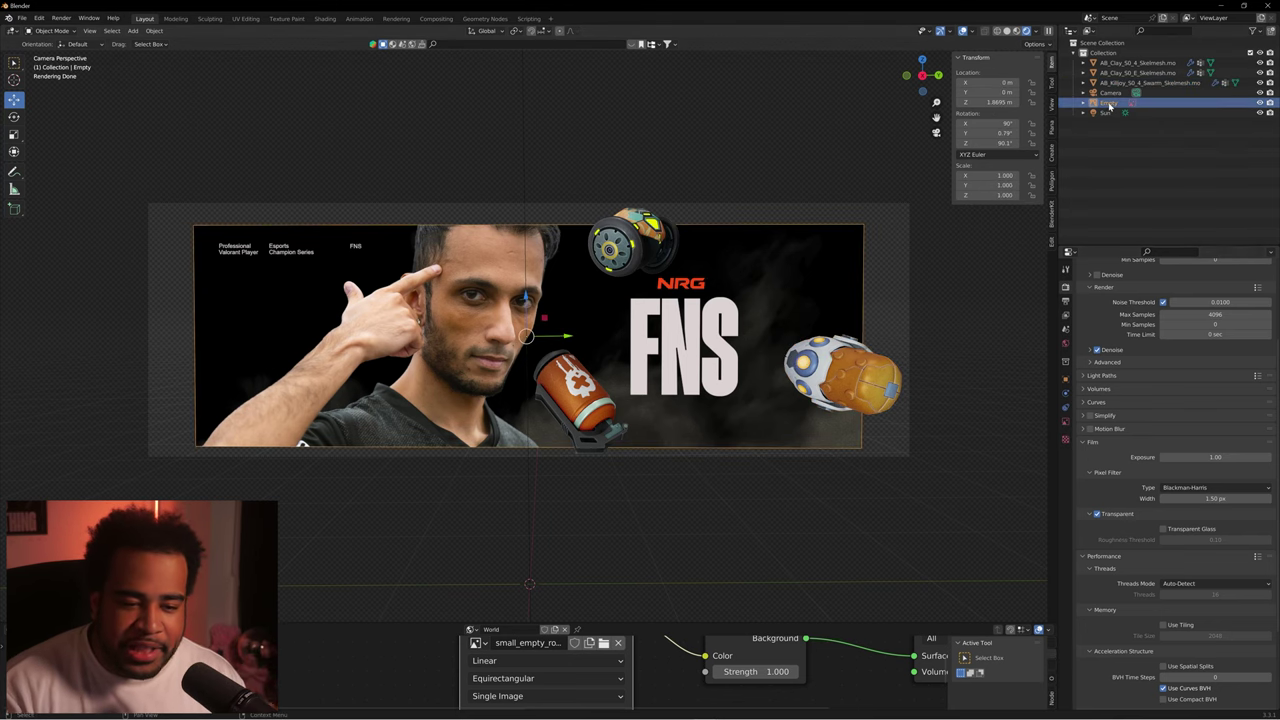
click(1260, 103)
click(1066, 300)
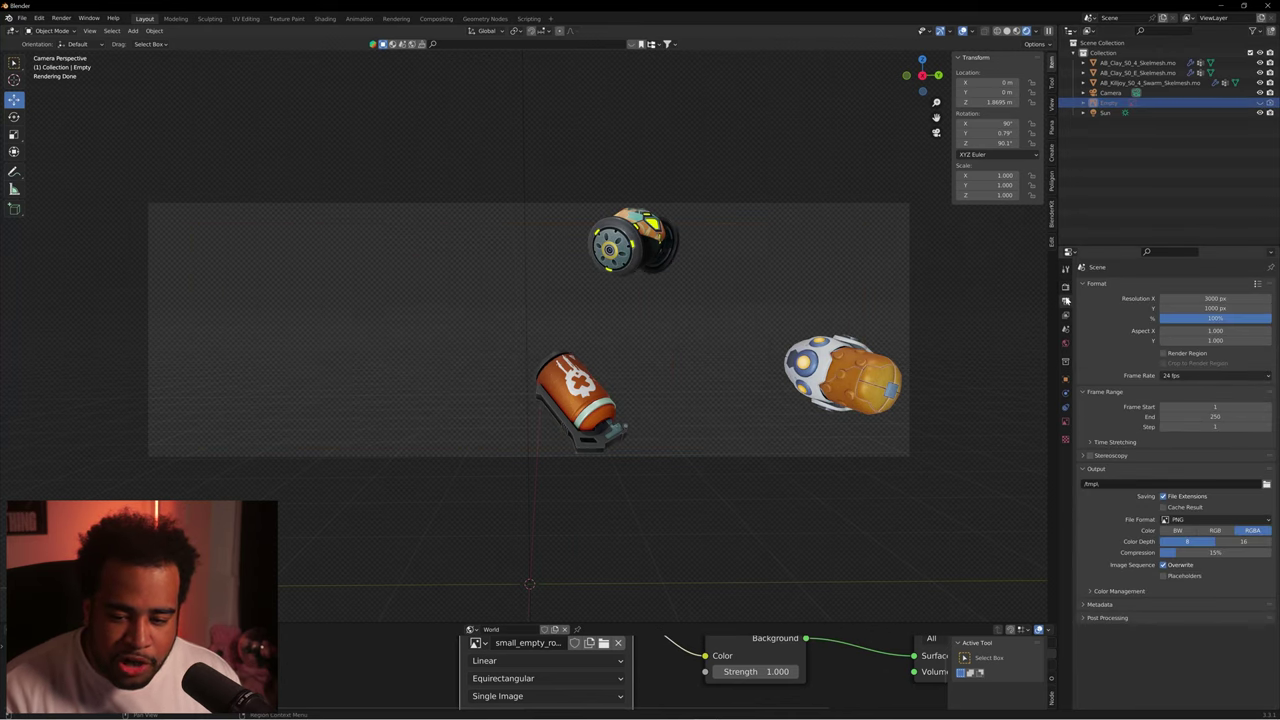
- Set the Cycles render's maximum samples to 2000 with render denoising enabled
click(1066, 287)
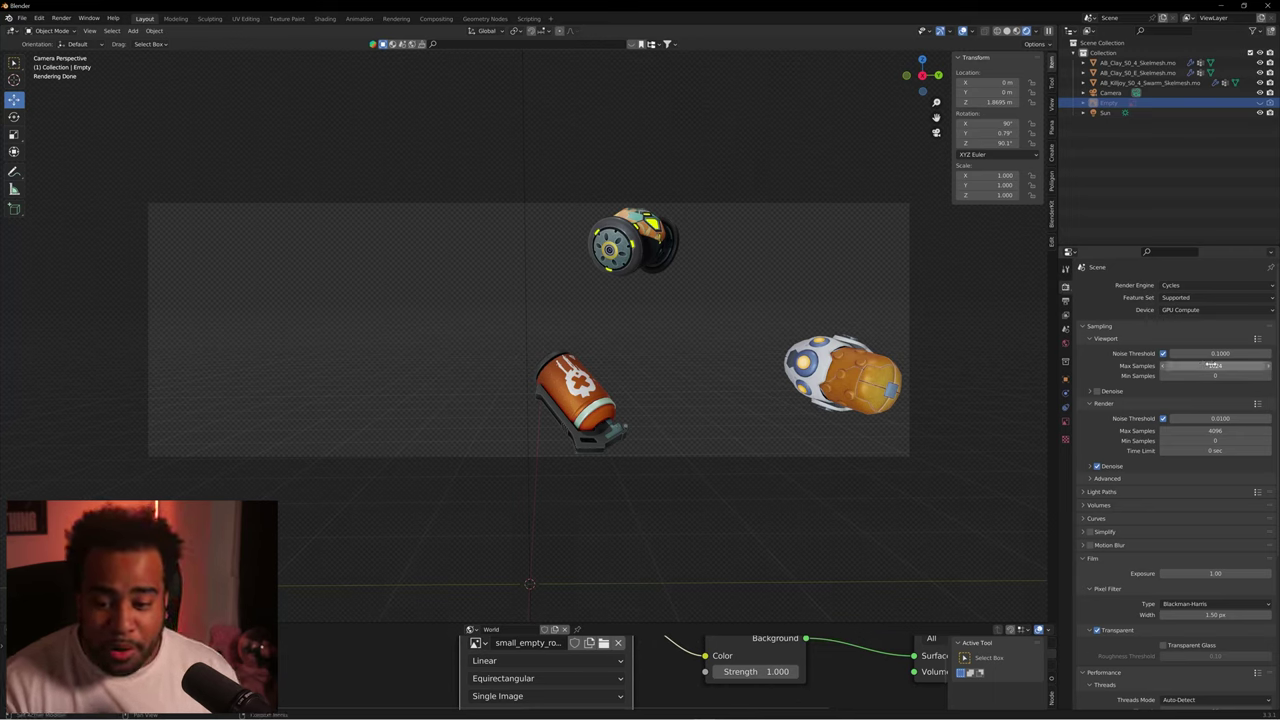
double_click(1215, 430)
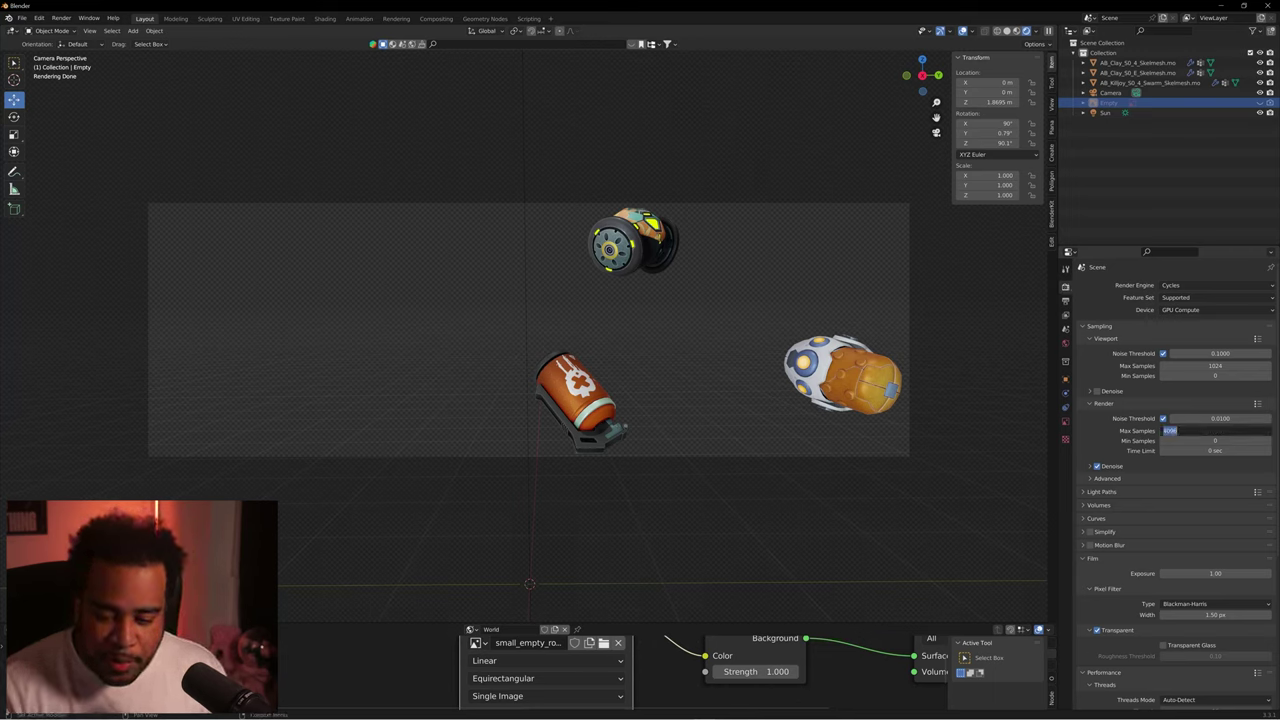
text(2000)
key(Return)
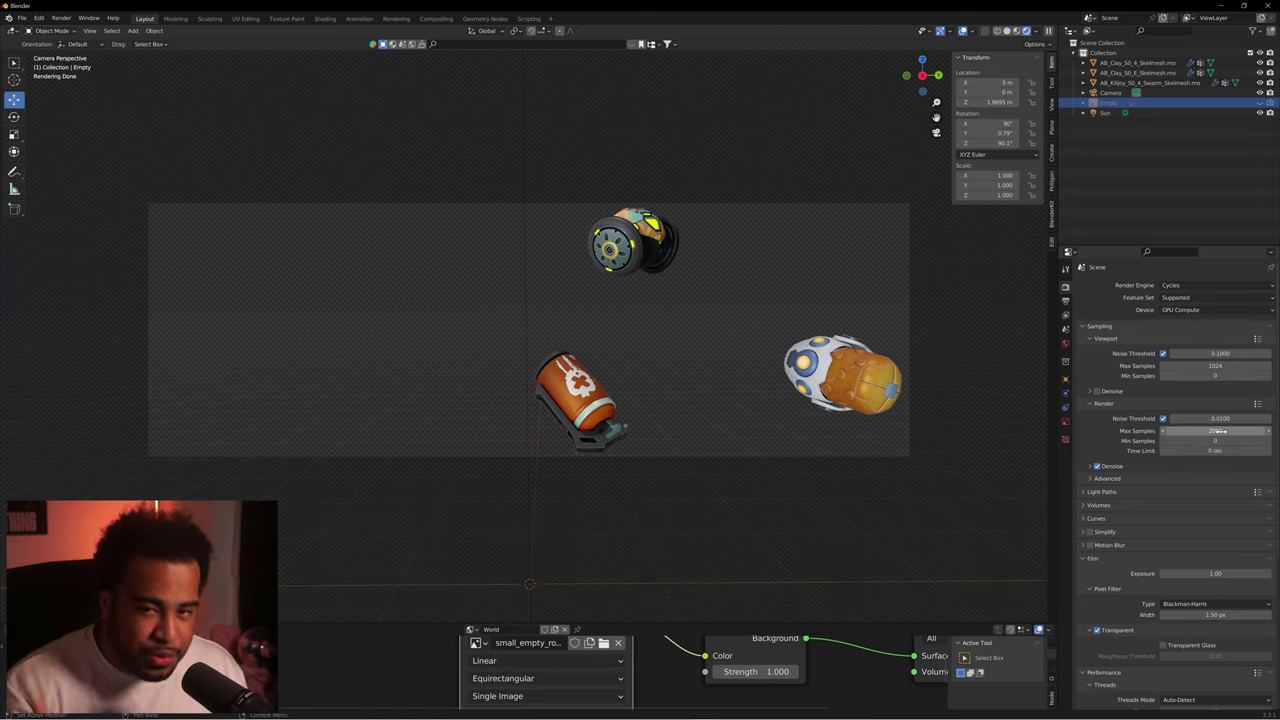
click(1098, 467)
click(1097, 467)
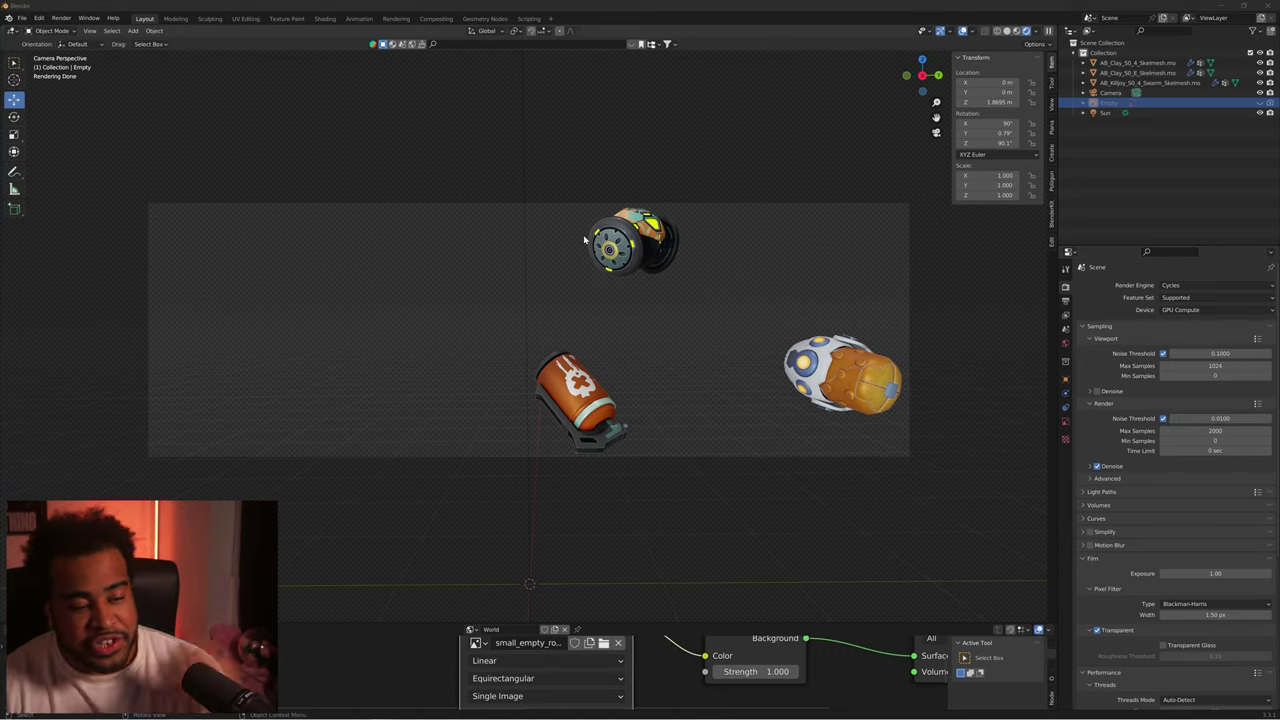
- Render the scene as a still image and save a copy of the result as the PNG Header-stuff
click(61, 18)
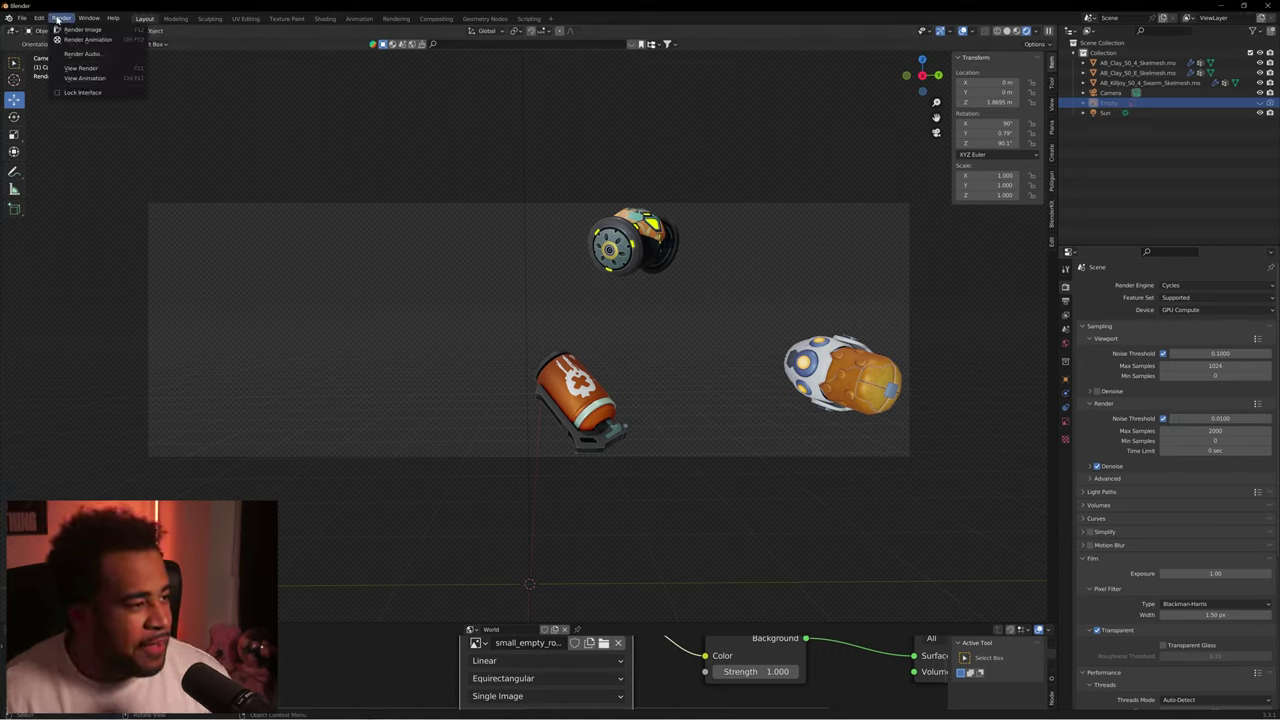
click(74, 31)
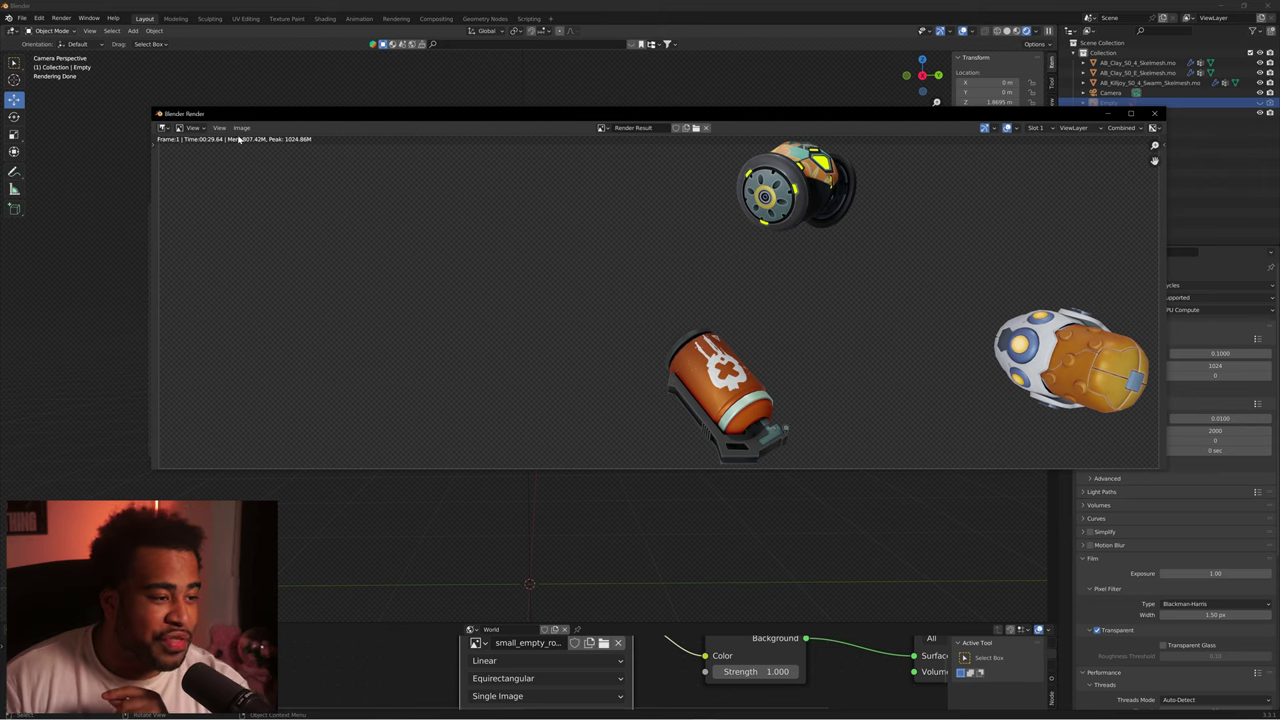
click(241, 128)
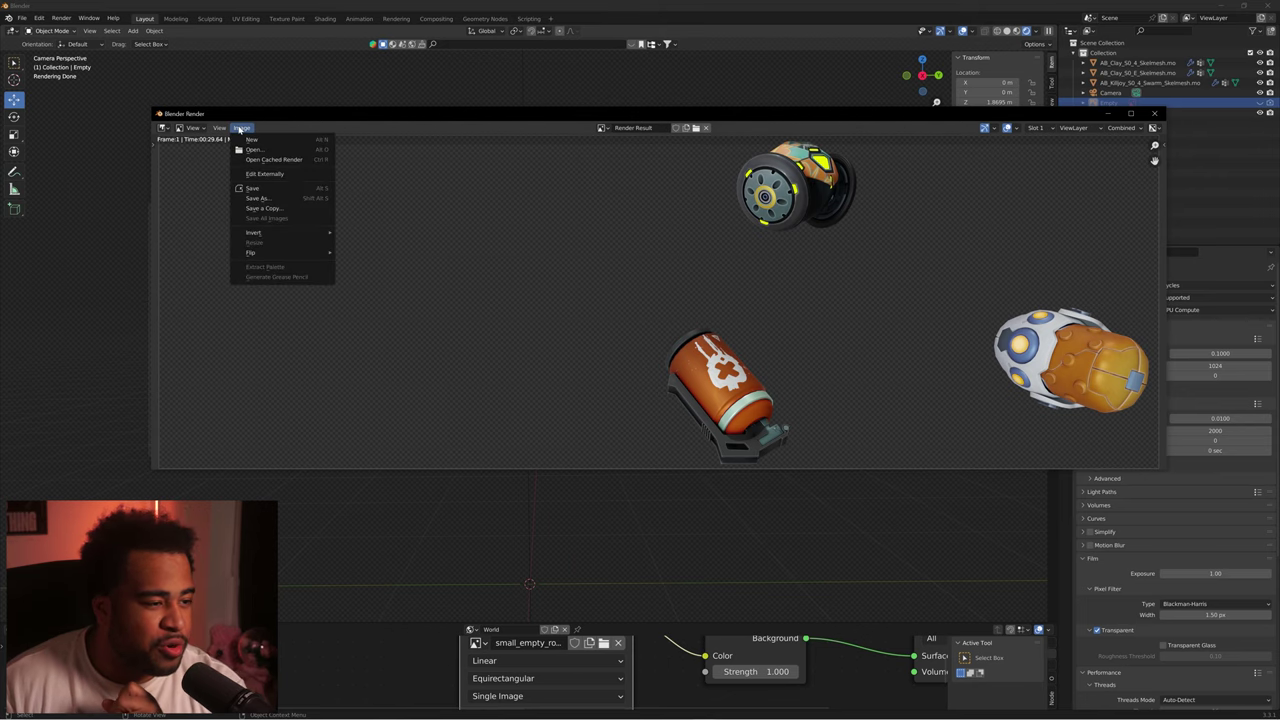
click(266, 209)
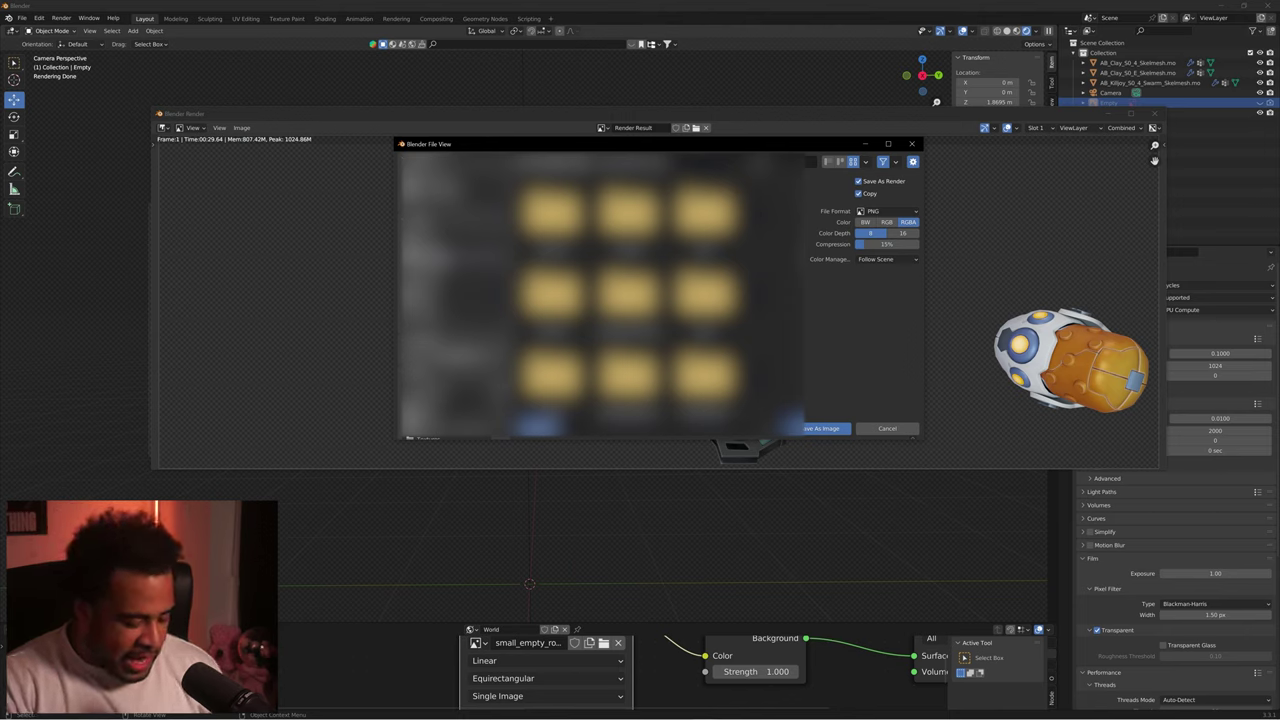
key(BackSpace)
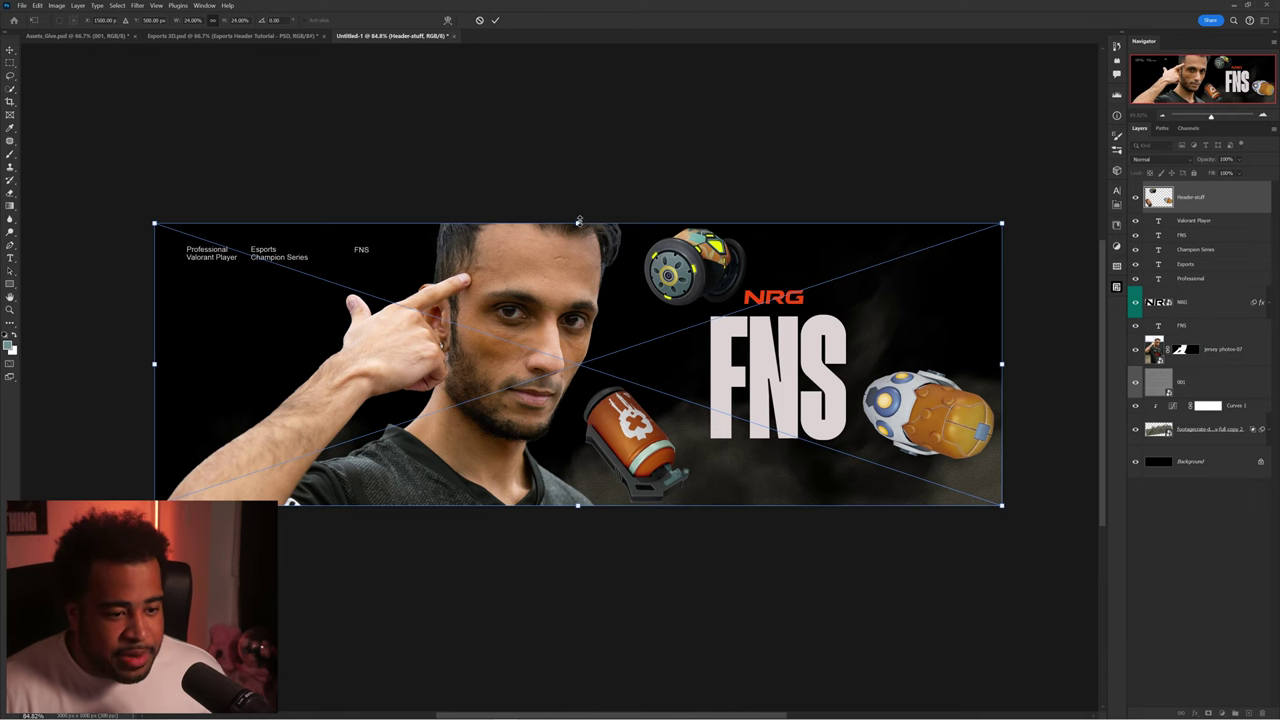
- Switch to Photoshop and enlarge the placed Header-stuff render beyond the edges of the header document
drag(581, 222, 564, 188)
key(Return)
double_click(1164, 204)
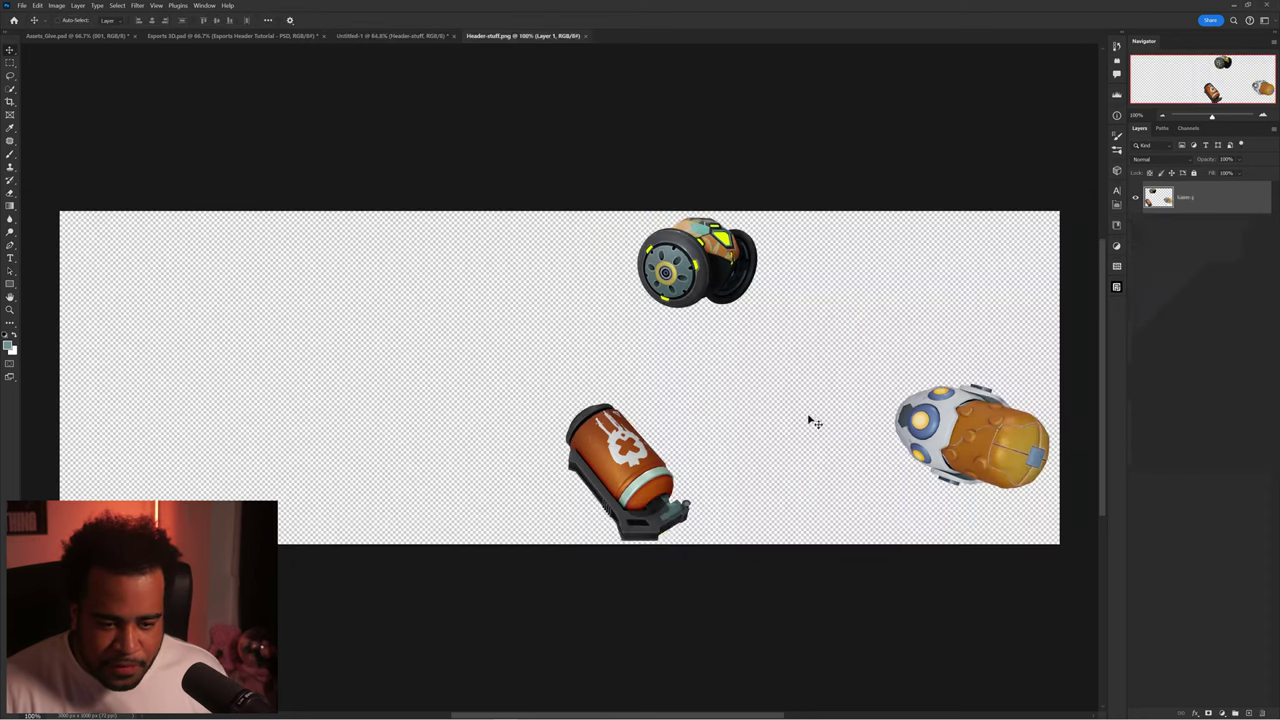
click(404, 40)
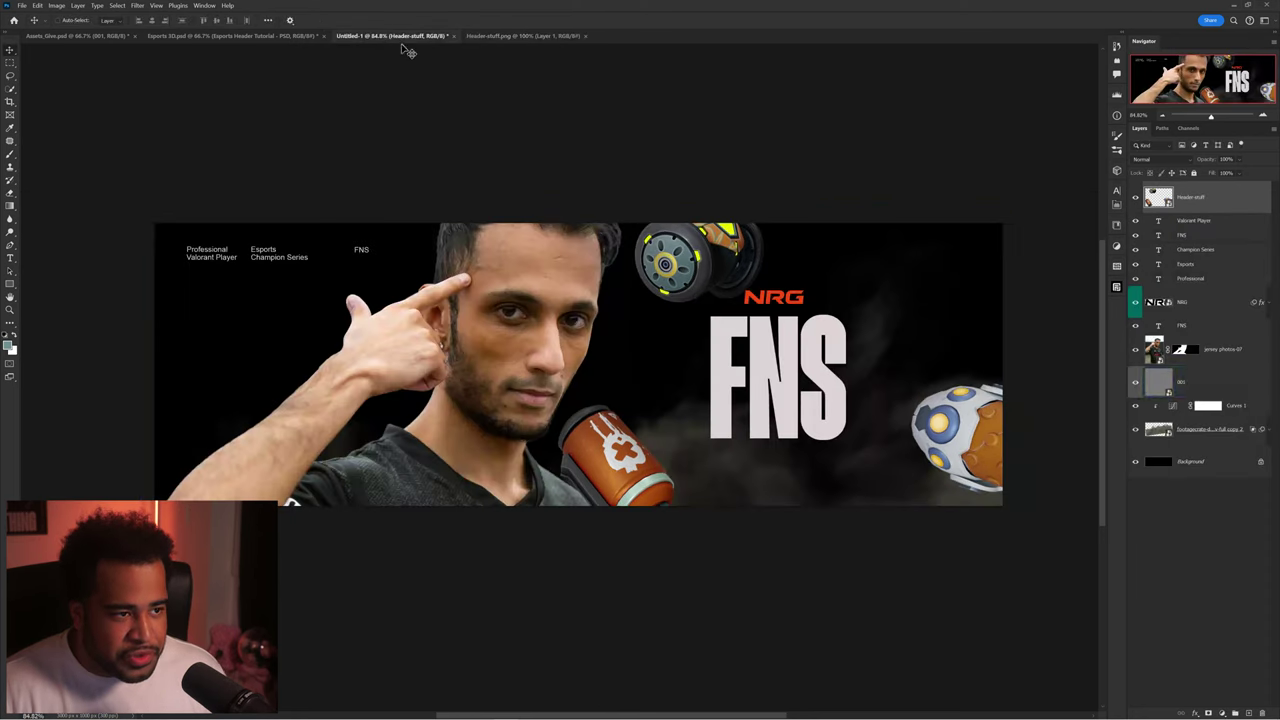
- In the Header-stuff smart object, lasso the white and orange model, cut it to its own layer and move it left
double_click(1168, 203)
key(l)
mouse_move(988, 357)
mouse_down()
mouse_move(878, 380)
mouse_move(947, 527)
mouse_move(1087, 472)
mouse_move(1064, 367)
mouse_move(1027, 335)
mouse_move(983, 339)
mouse_move(1002, 418)
mouse_move(945, 405)
mouse_move(952, 374)
mouse_up()
right_click(1004, 309)
click(1033, 375)
key(v)
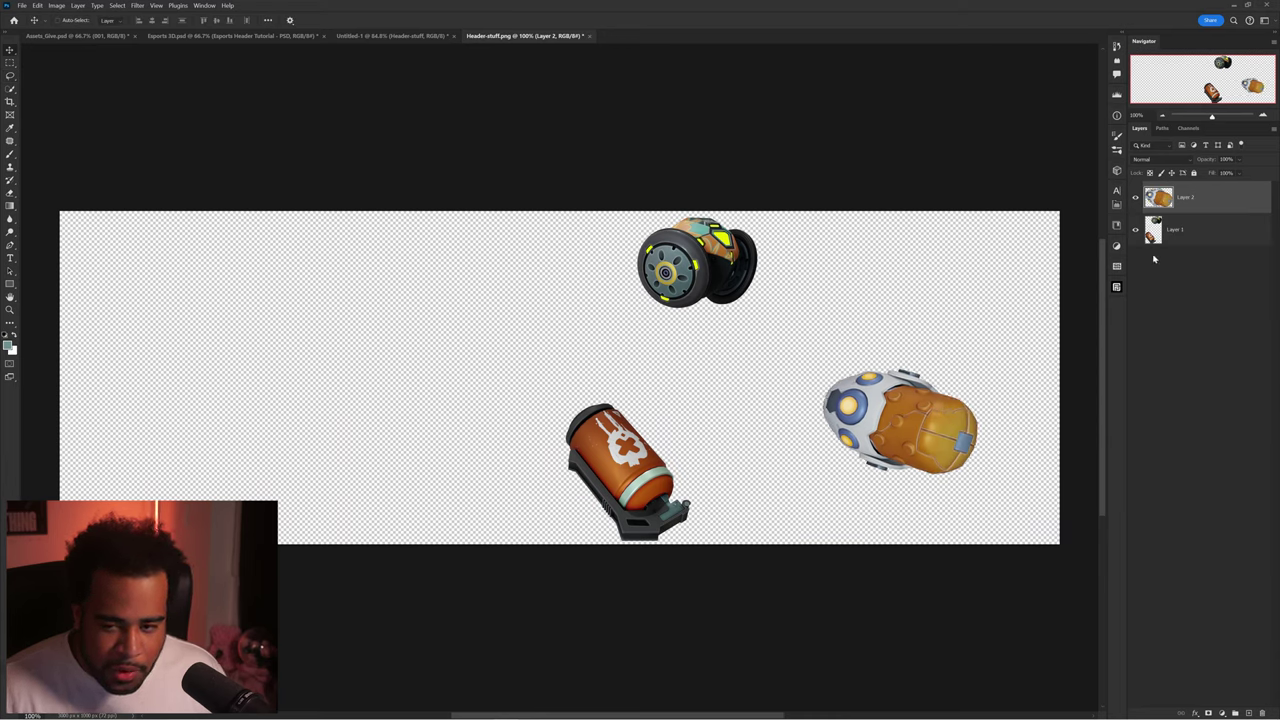
- Merge the smart object's two layers into one, save it and return to the header document
click(1190, 240)
click(1203, 205)
shift+click(1199, 227)
click(1204, 204)
shift+click(1205, 228)
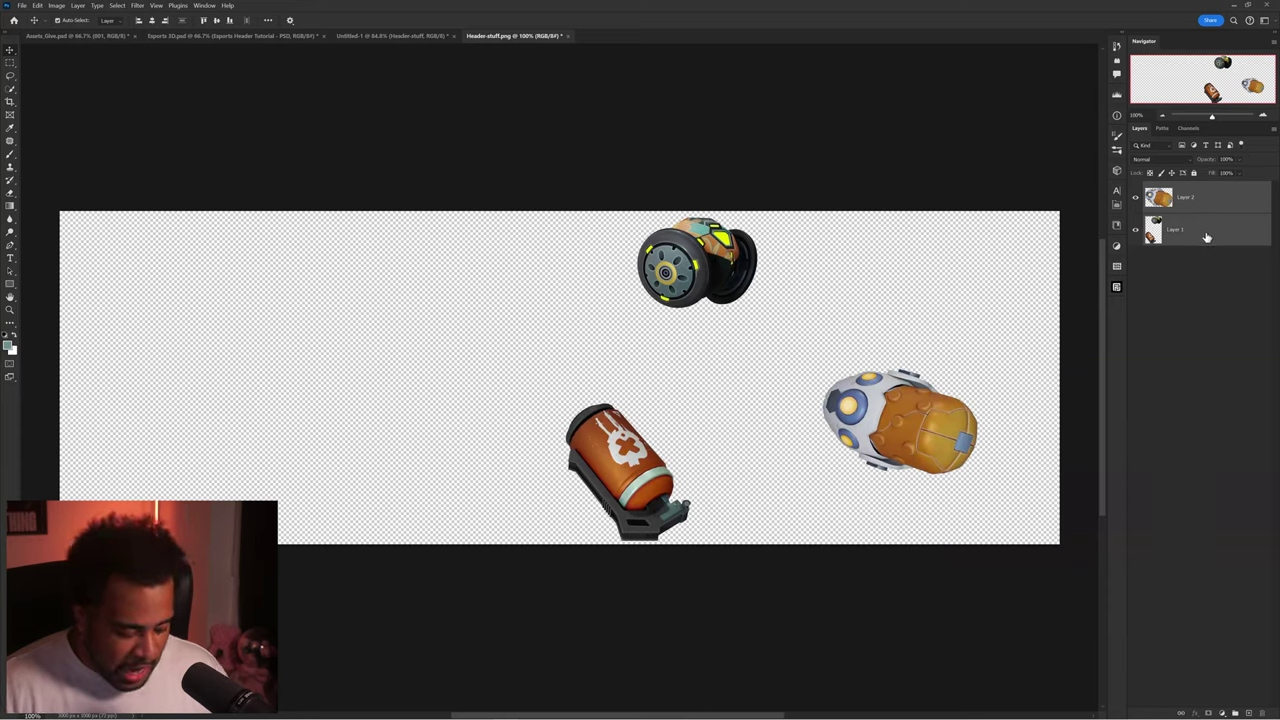
key(ctrl+e)
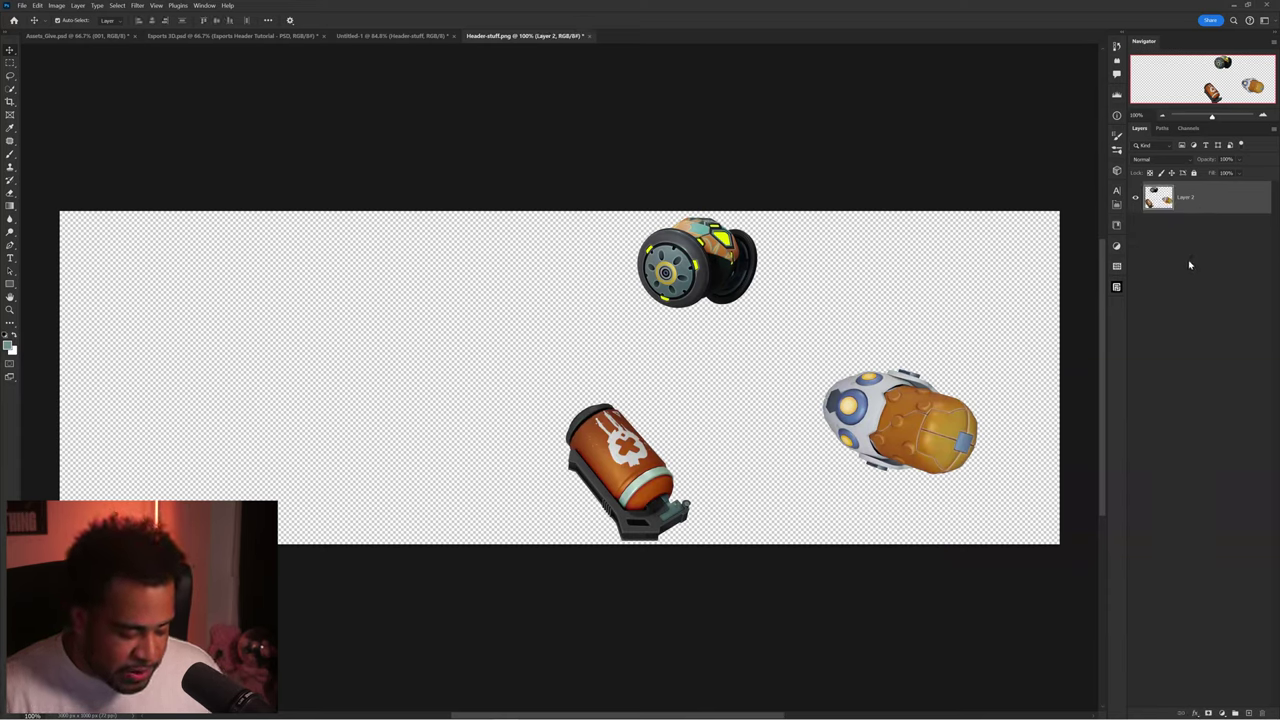
key(ctrl+s)
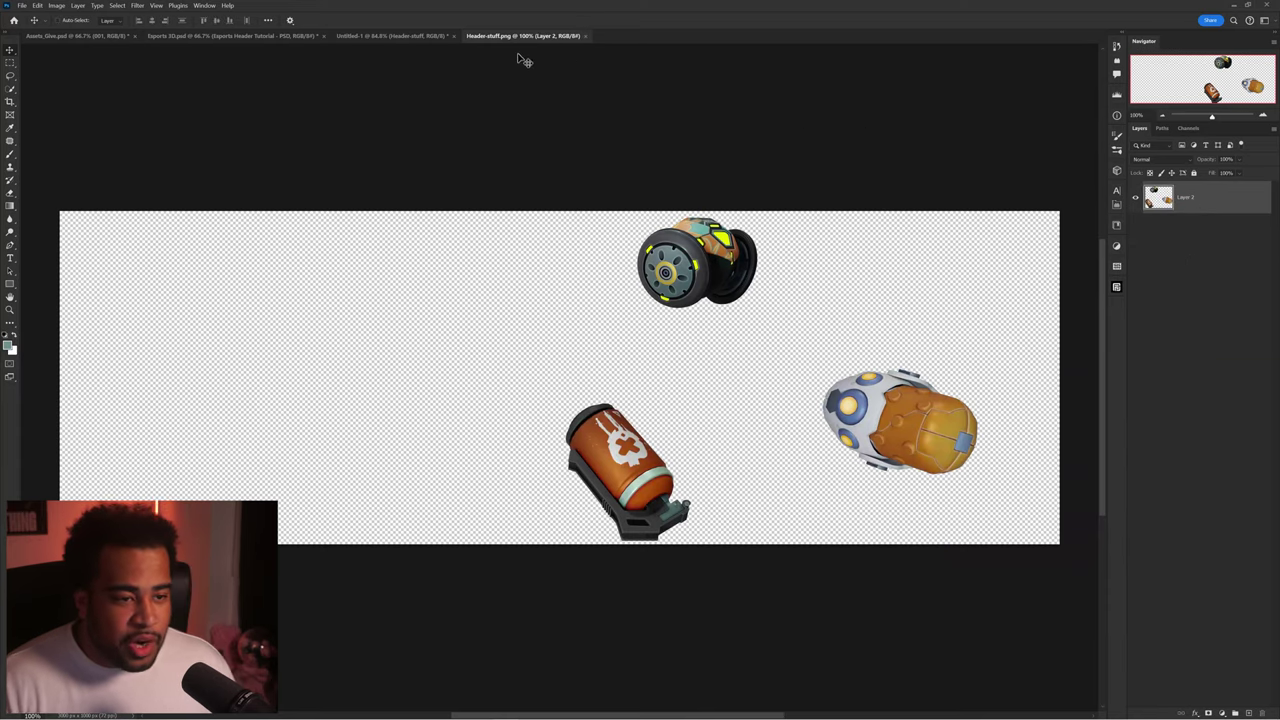
click(367, 37)
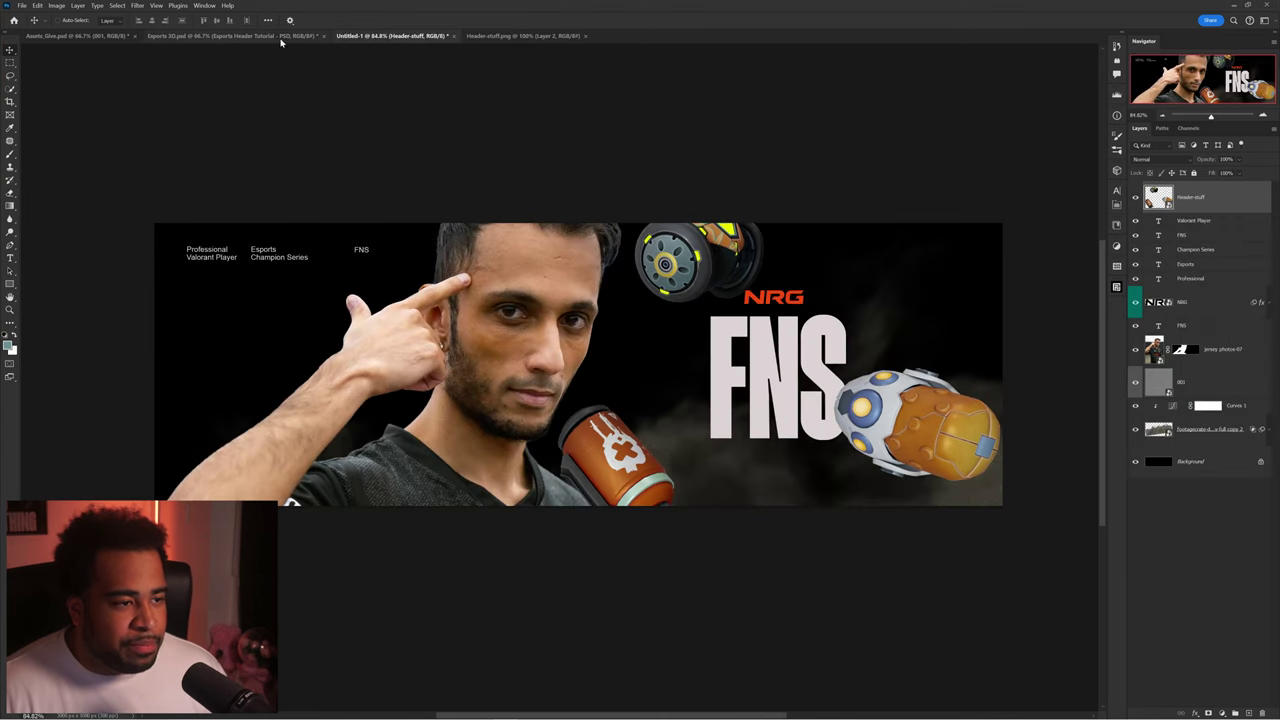
- Reposition and transform the Header-stuff models around the FNS title, with their layer placed beneath the player photo
drag(911, 414, 895, 406)
key(ctrl+t)
key(Return)
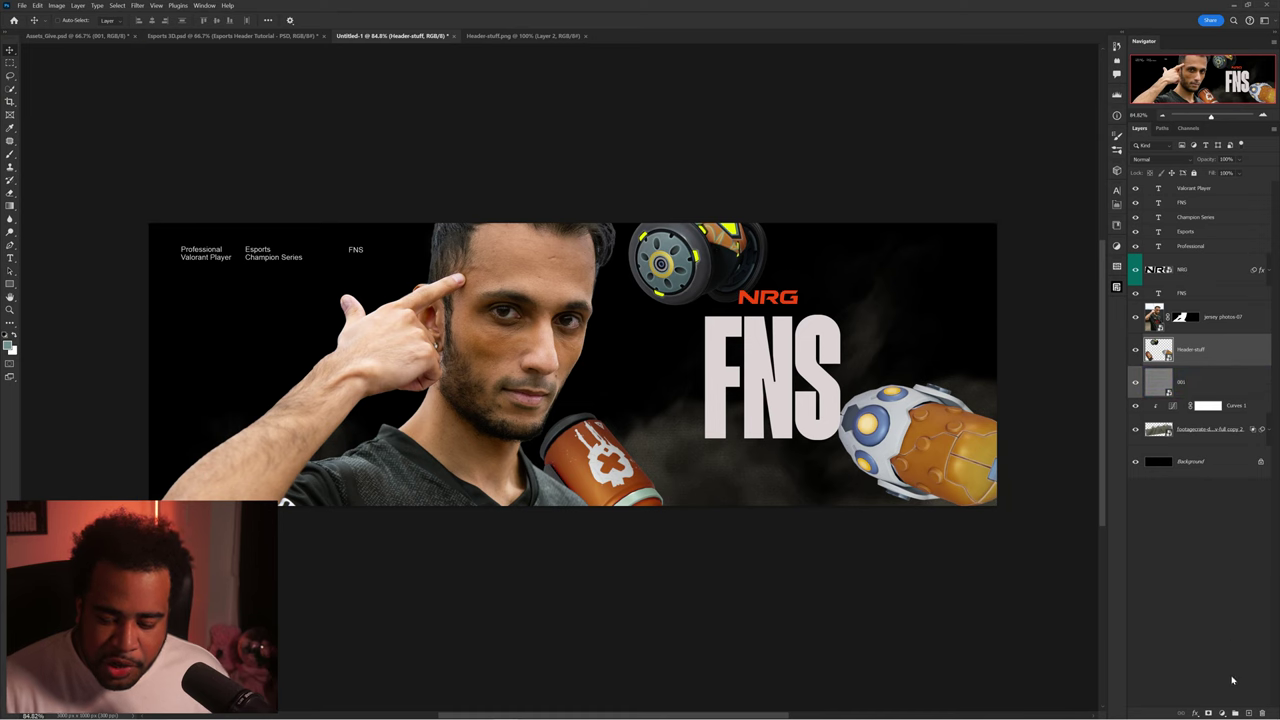
- Add a Gradient Map clipped to the Header-stuff layer and choose a black-to-white gradient preset
click(1222, 713)
click(1214, 697)
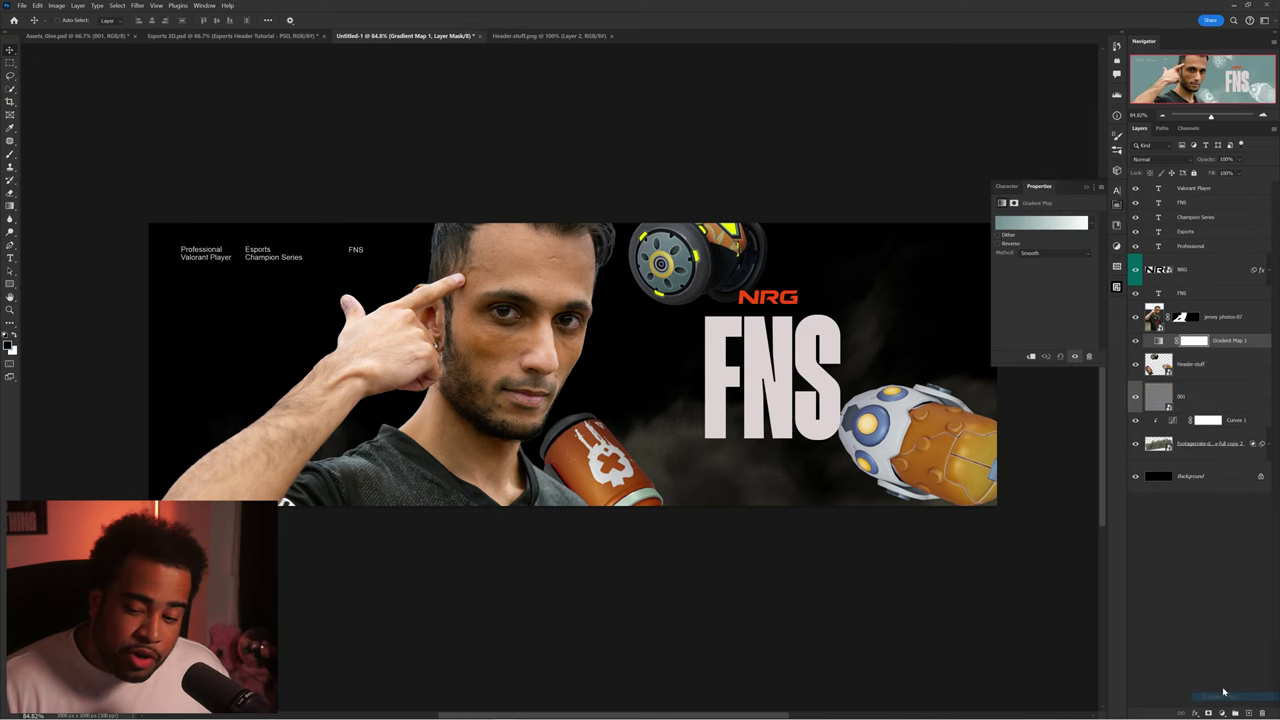
alt+click(1220, 351)
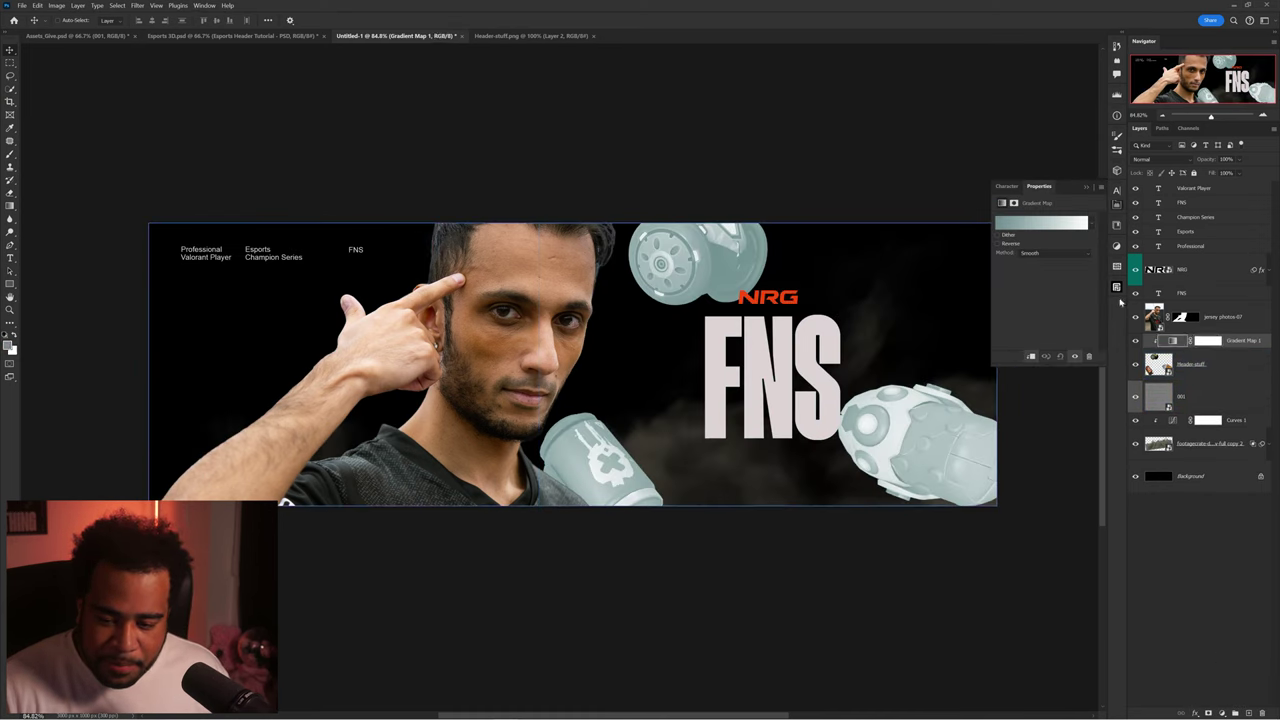
click(1041, 222)
click(1069, 421)
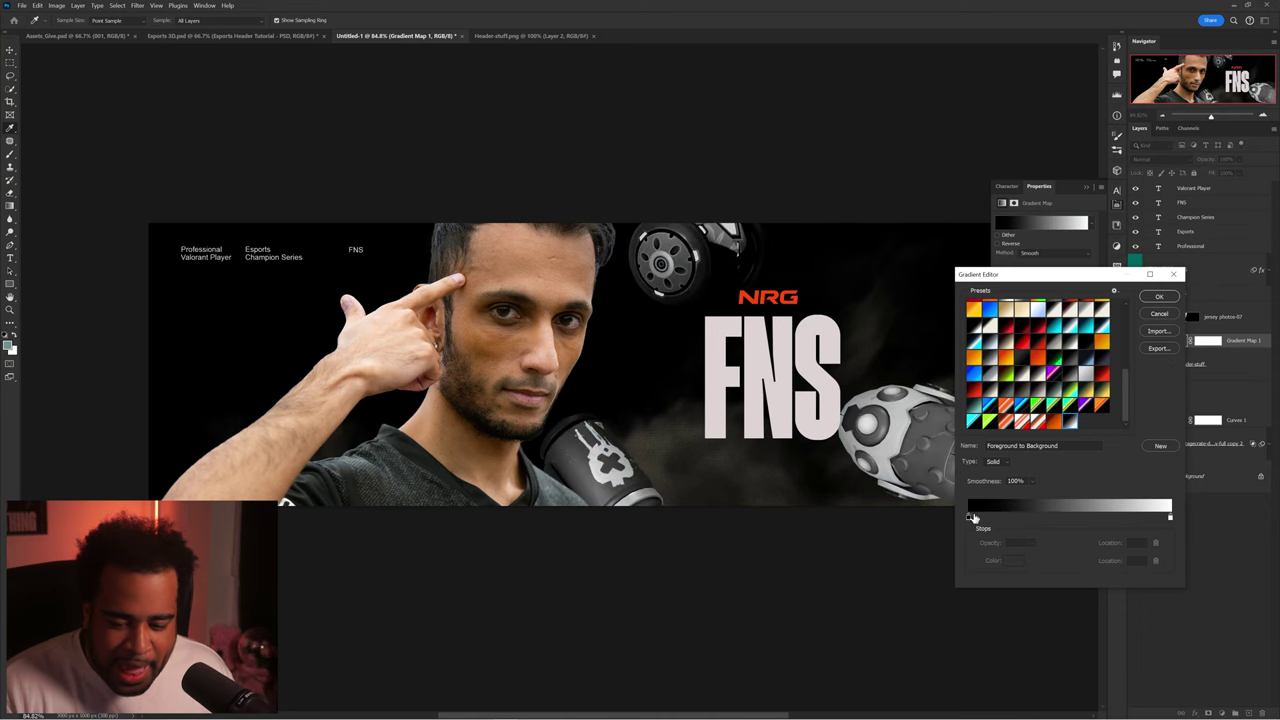
- Keep black as the gradient's dark stop, change its white stop to a light grey and apply the gradient
click(968, 518)
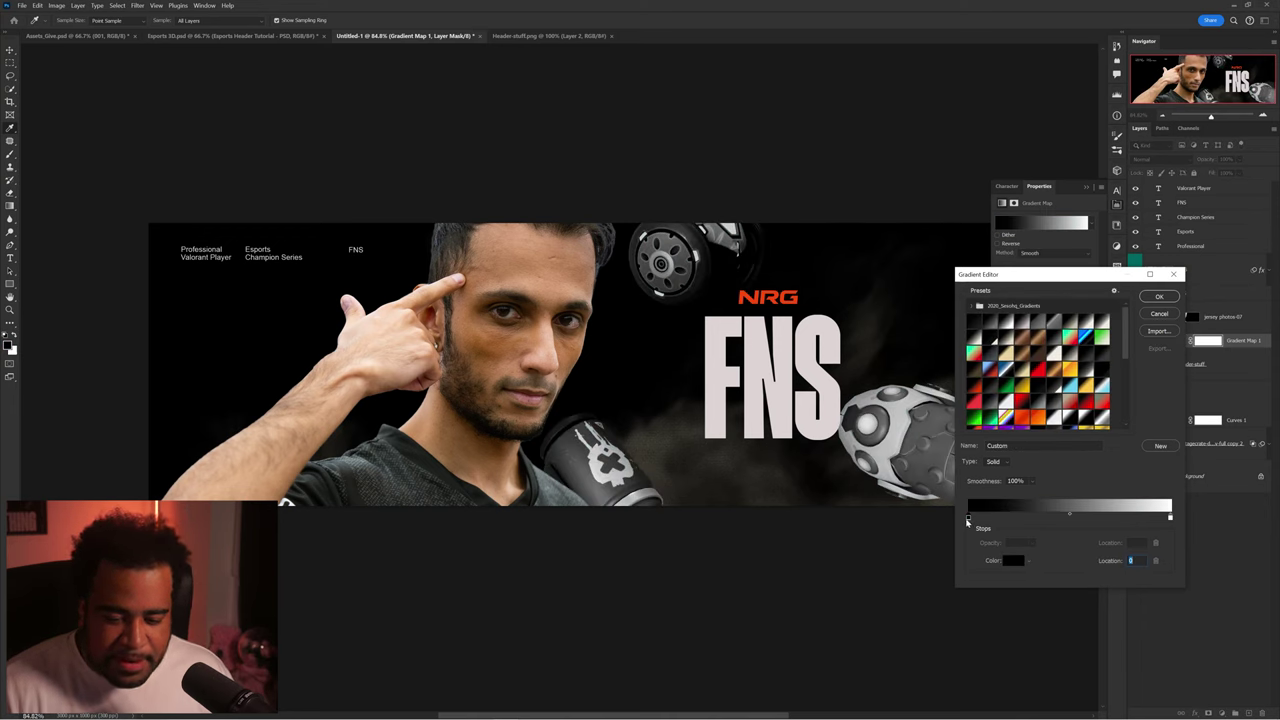
double_click(968, 518)
click(1184, 423)
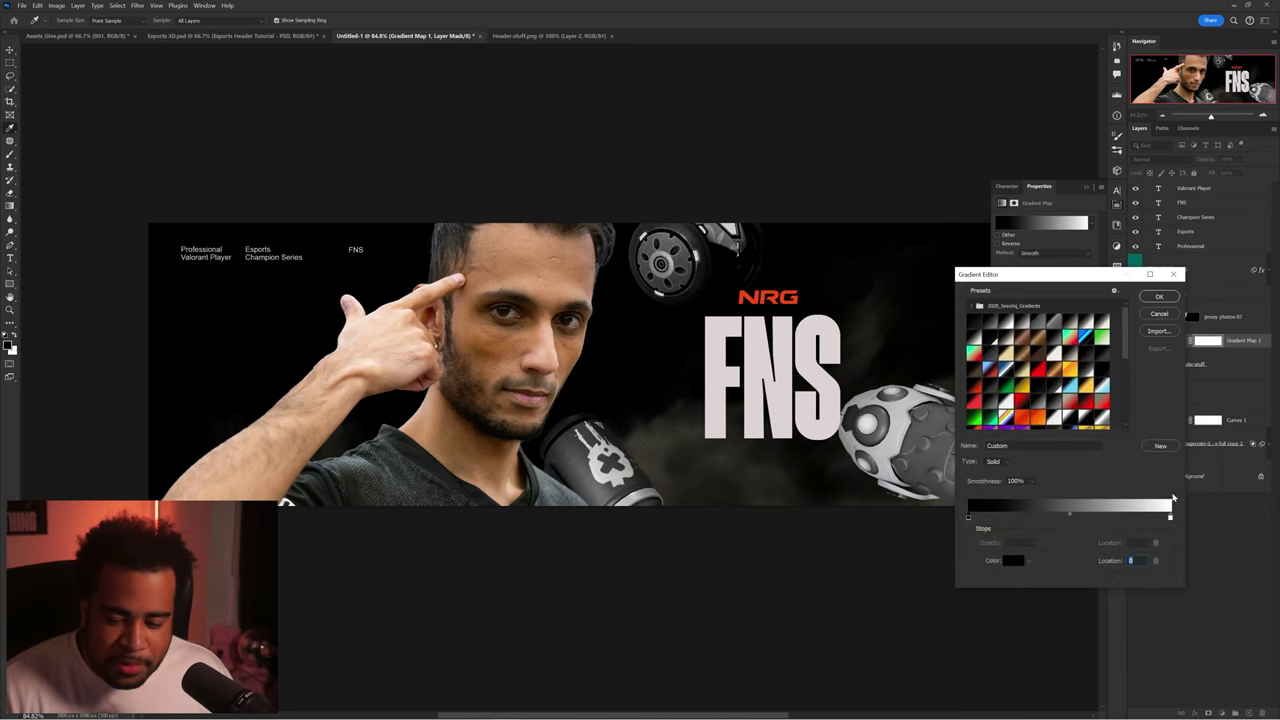
double_click(1171, 519)
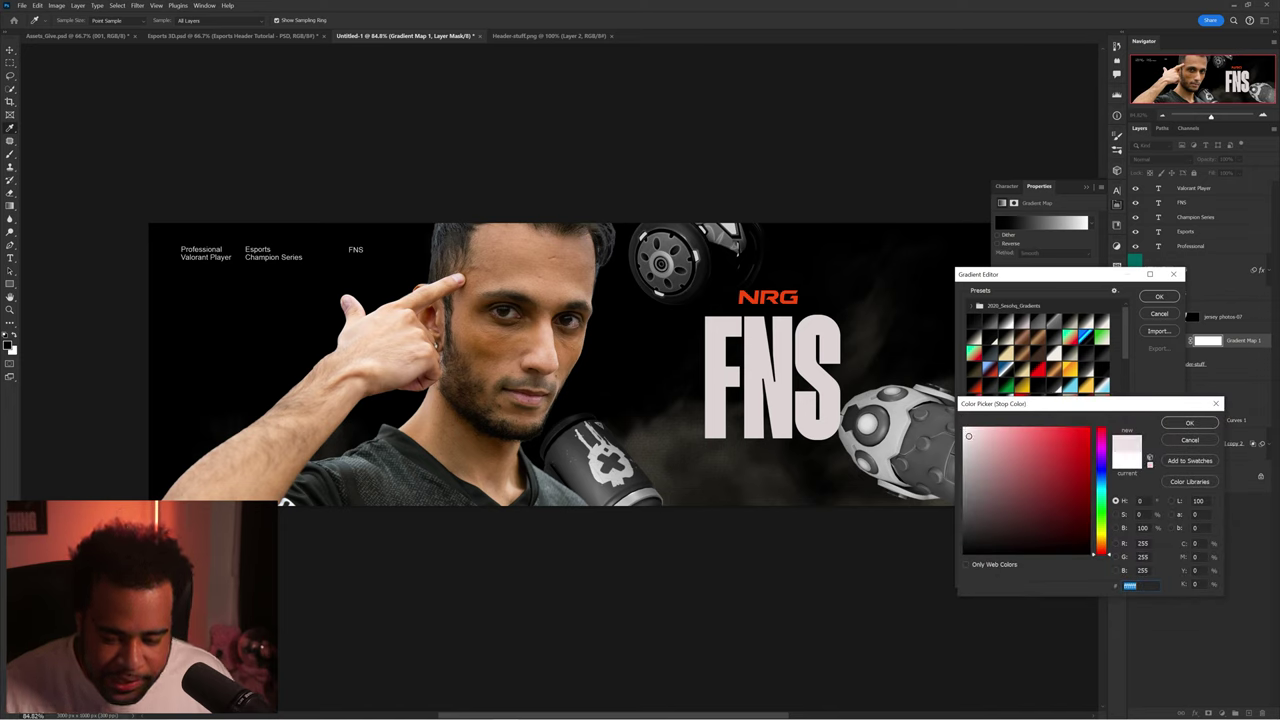
mouse_move(968, 436)
mouse_down()
mouse_move(954, 466)
mouse_move(952, 442)
mouse_move(969, 442)
mouse_up()
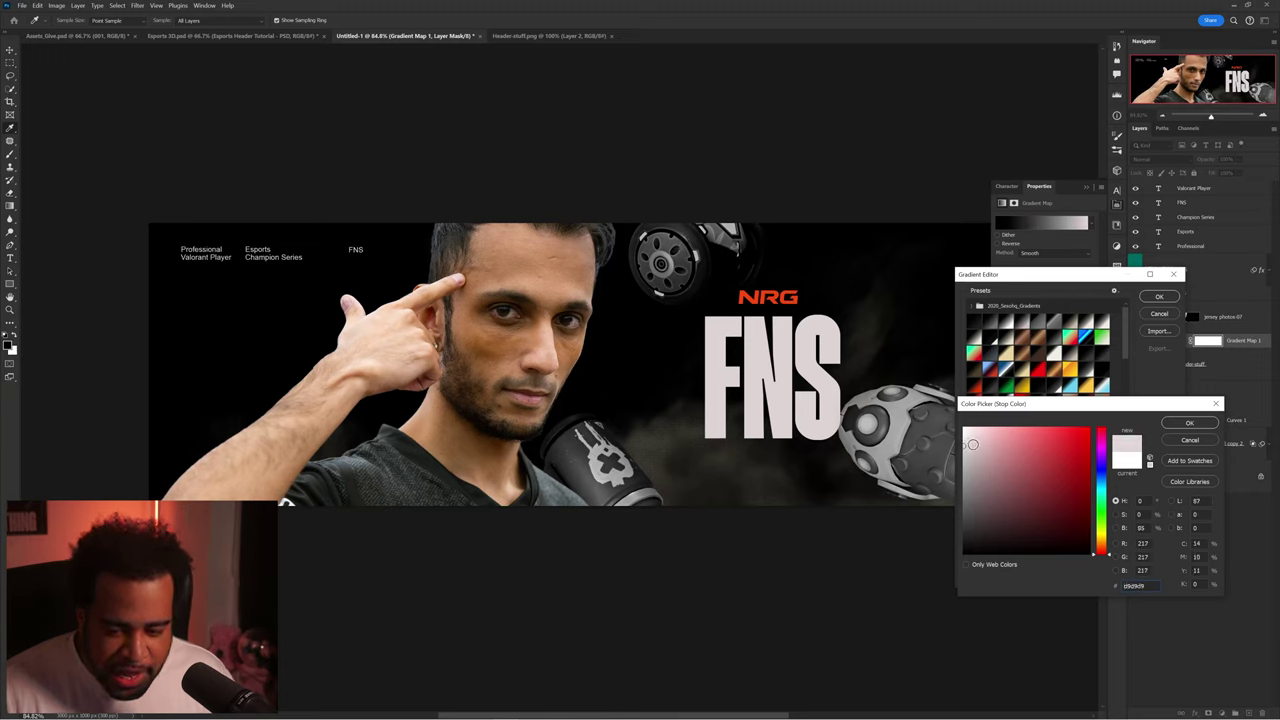
click(1189, 423)
click(1159, 296)
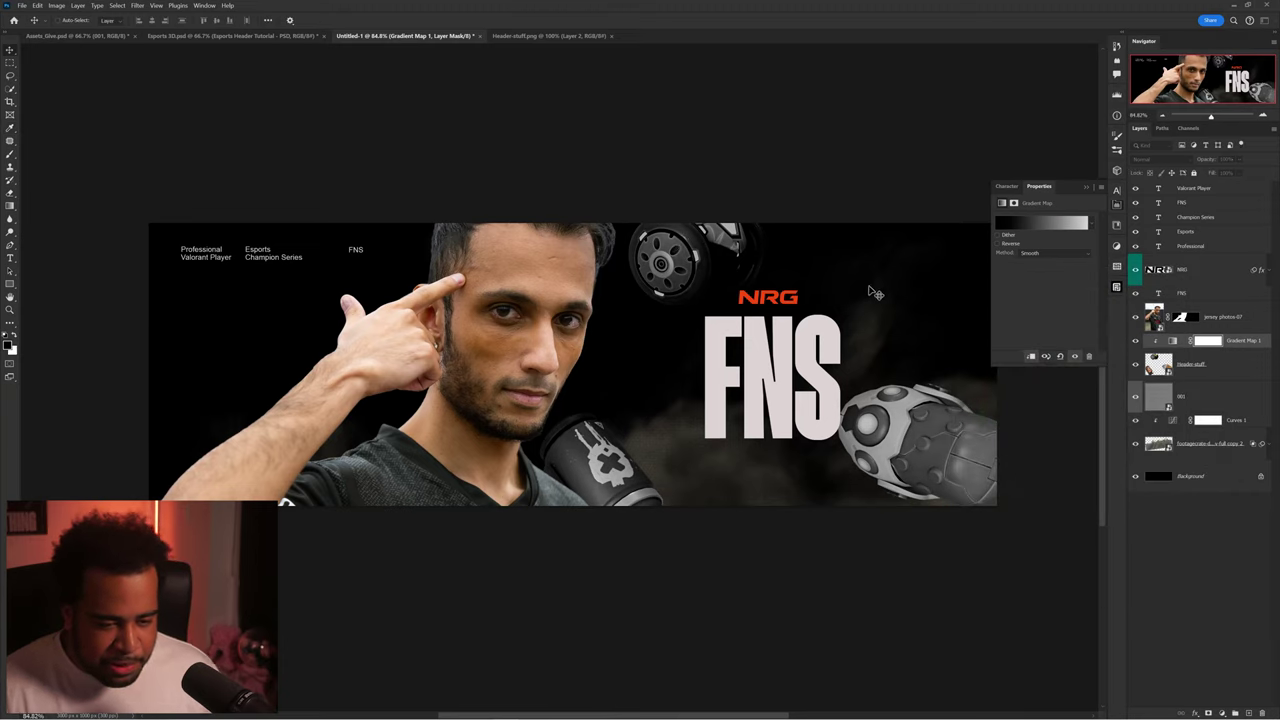
- Rotate the Header-stuff models slightly and move them right, away from the player and the FNS title
key(ctrl+t)
key(Return)
click(1200, 366)
key(ctrl+t)
drag(746, 141, 764, 153)
key(Return)
drag(651, 275, 663, 280)
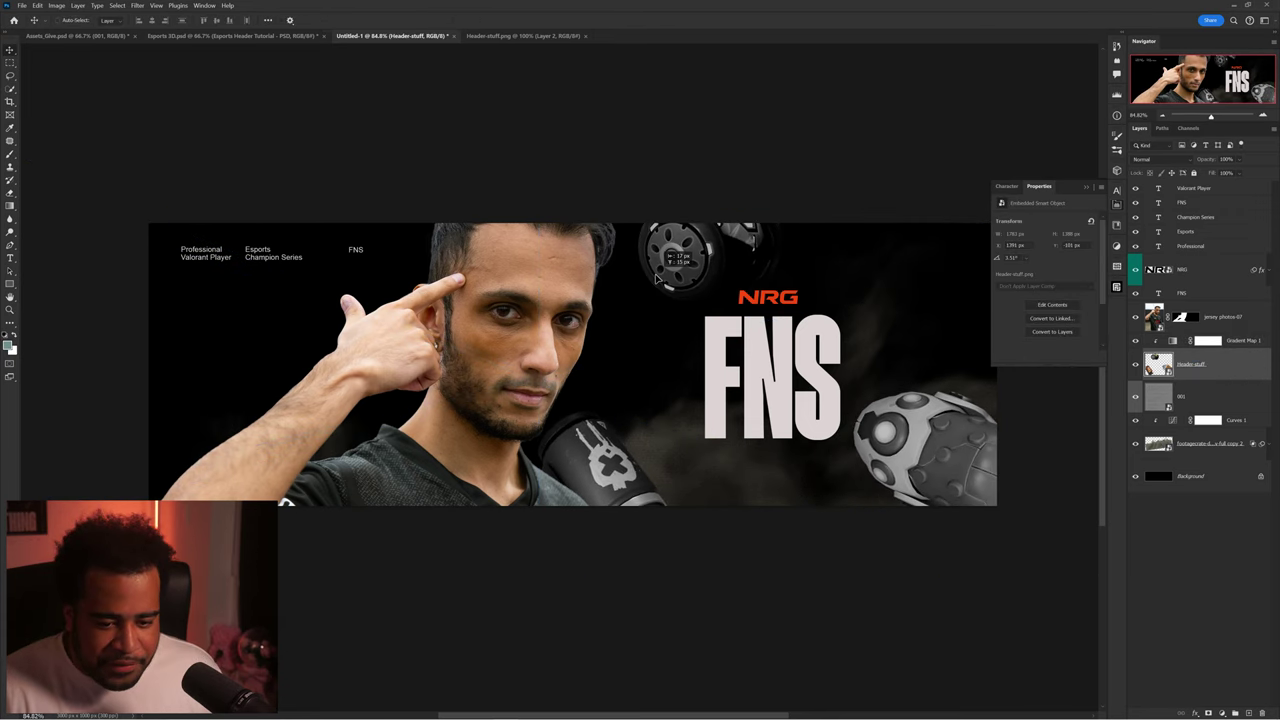
- Duplicate the dust storm smoke layer and place the copy above the models' Gradient Map
click(1205, 443)
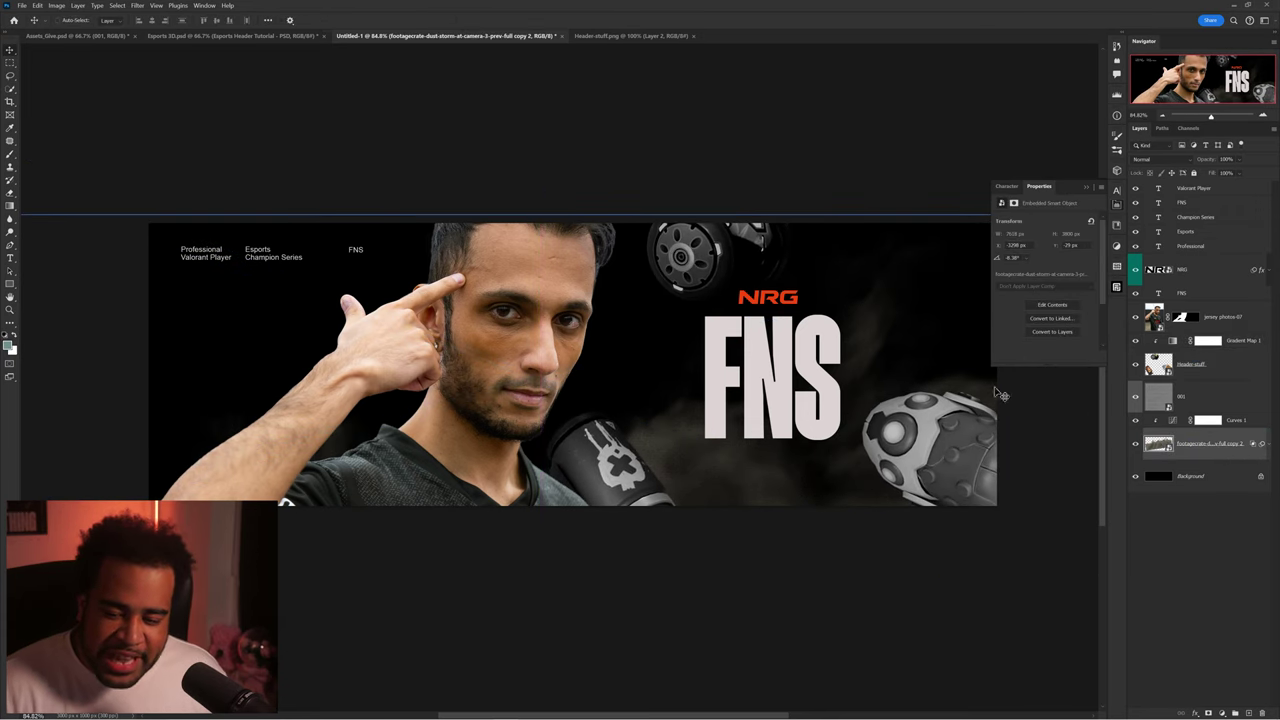
drag(1205, 449, 1191, 336)
key(c)
- Scale the duplicated smoke layer to about 121% and reposition it so the smoke drifts over the models
key(ctrl+t)
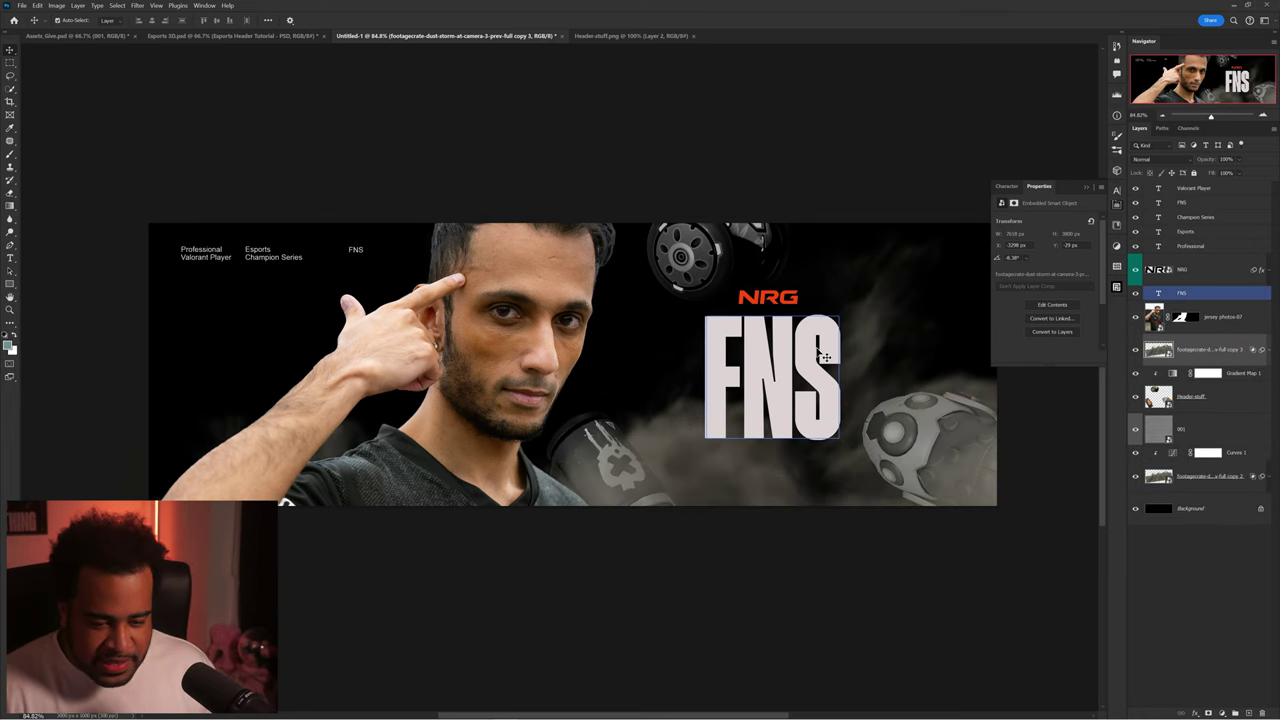
key(ctrl+0)
drag(562, 114, 568, 114)
drag(661, 250, 665, 266)
drag(623, 154, 654, 157)
drag(658, 289, 709, 270)
key(Return)
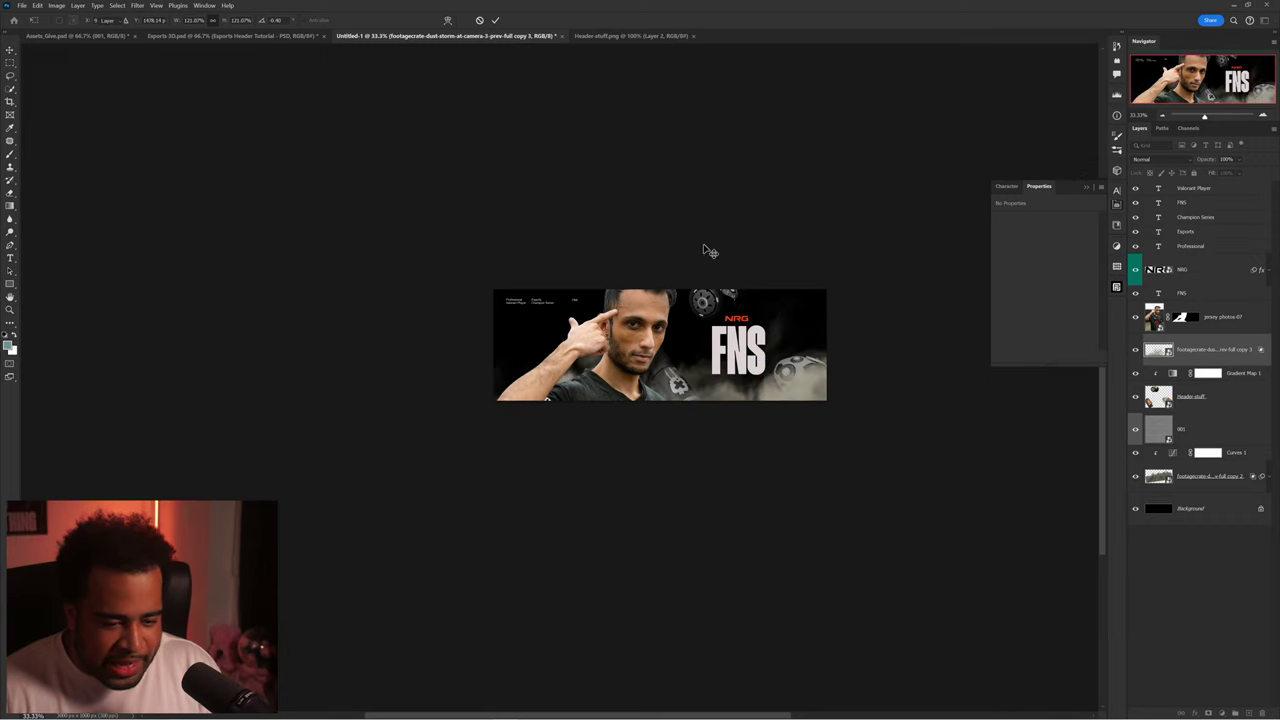
- Add a layer mask to the duplicated smoke and brush black on it to thin the smoke around the models
scroll(757, 382, up, 1)
scroll(787, 378, up, 2)
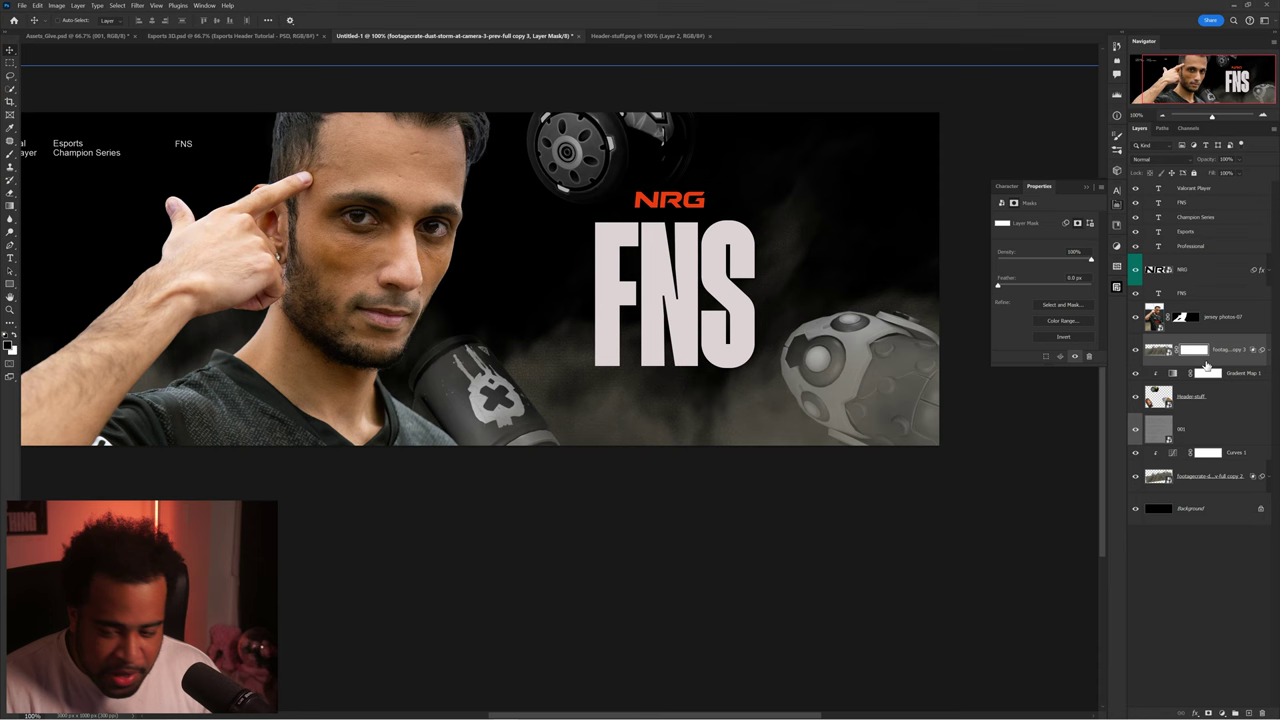
key(b)
mouse_move(774, 369)
alt+mouse_down()
mouse_move(771, 186)
mouse_move(820, 200)
alt+mouse_up()
click(800, 260)
mouse_move(564, 288)
alt+mouse_down()
mouse_move(480, 295)
mouse_move(740, 263)
alt+mouse_up()
click(454, 280)
- Duplicate the large FNS title beneath the player photo, enlarge it behind the player on the header's left side and fade it
key(ctrl+minus)
key(v)
ctrl+click(730, 305)
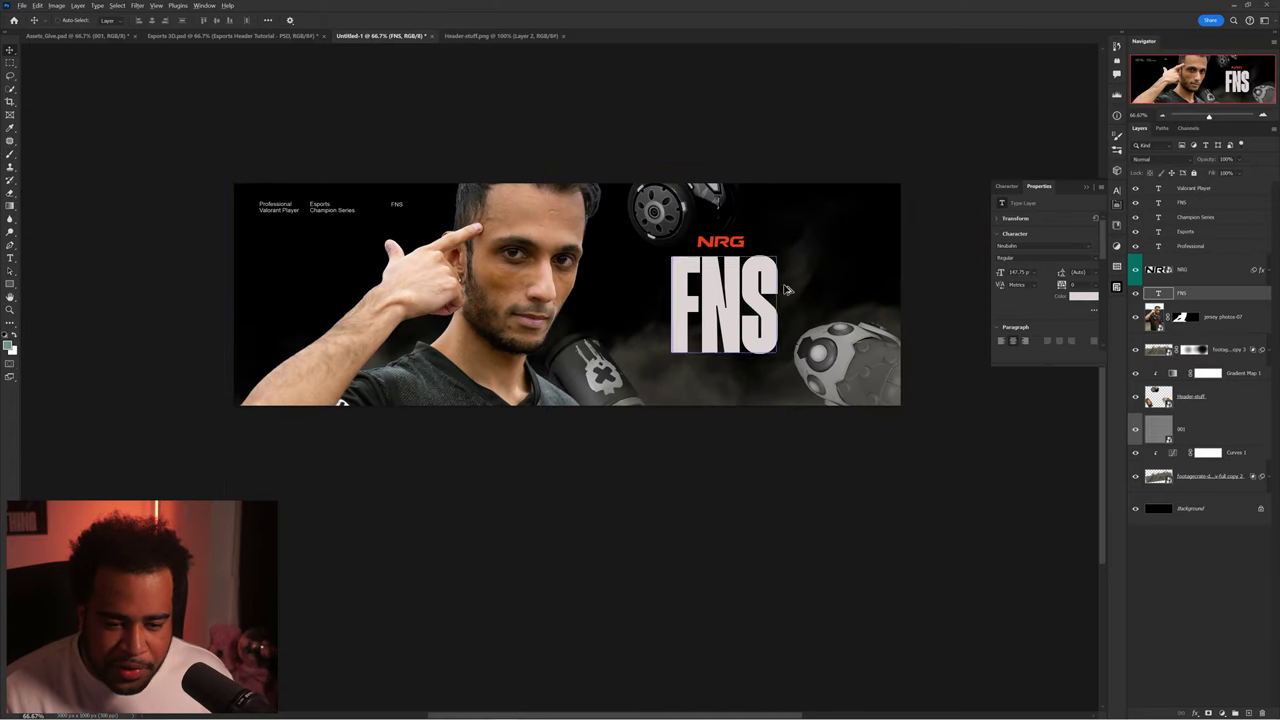
drag(1237, 304, 1206, 336)
drag(760, 312, 495, 298)
key(ctrl+t)
drag(420, 276, 411, 303)
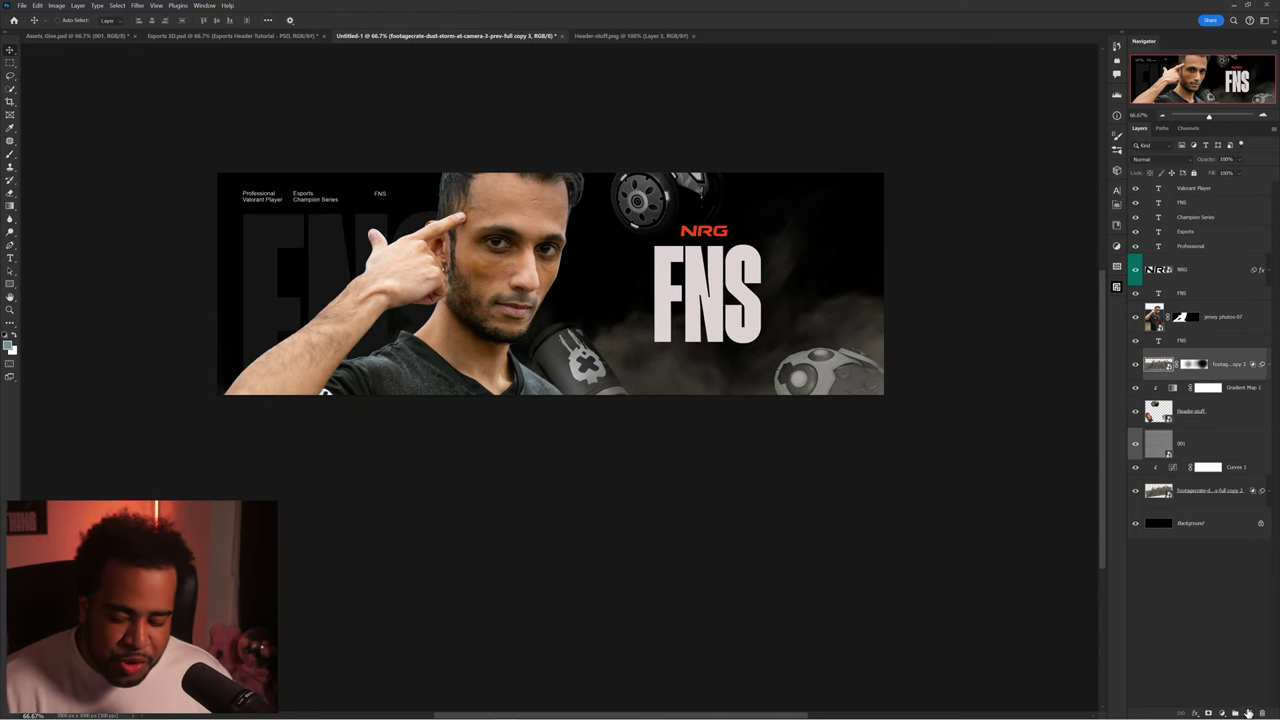
- On a new layer above the duplicated smoke, paint soft black shading over the models and background at 46% brush opacity
click(1247, 712)
key(b)
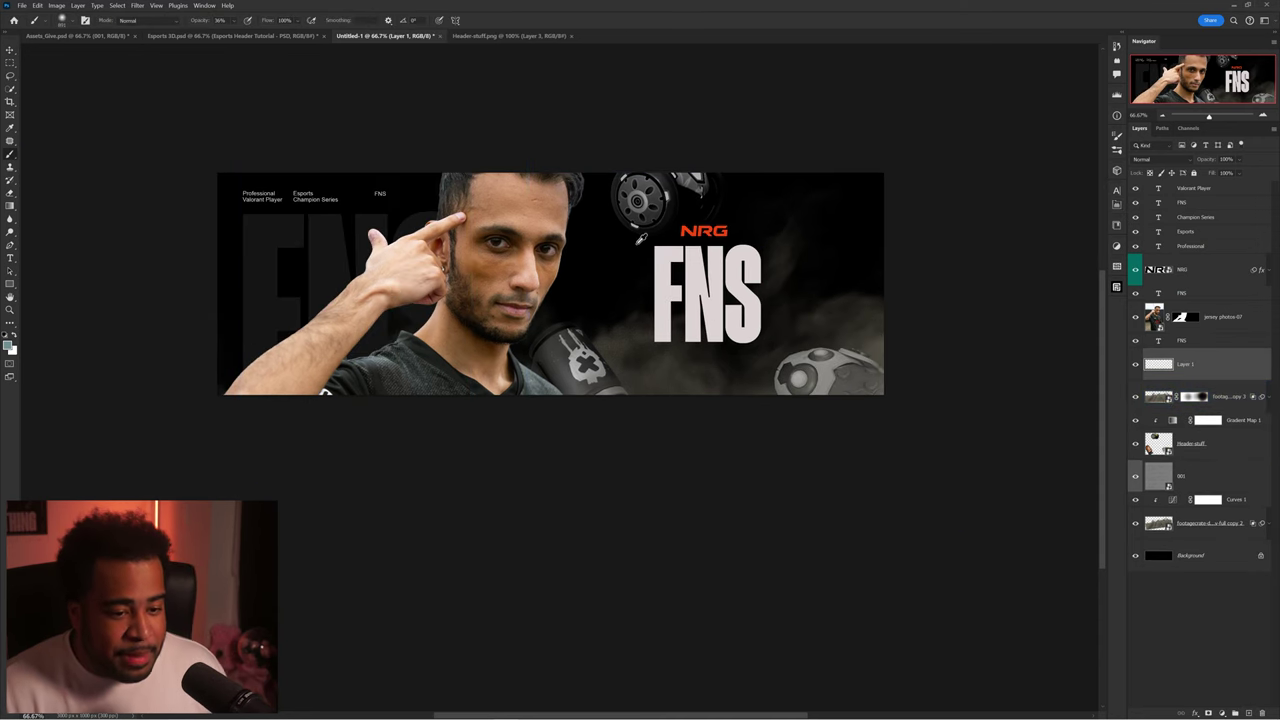
scroll(594, 242, up, 1)
alt+click(600, 240)
drag(627, 263, 596, 266)
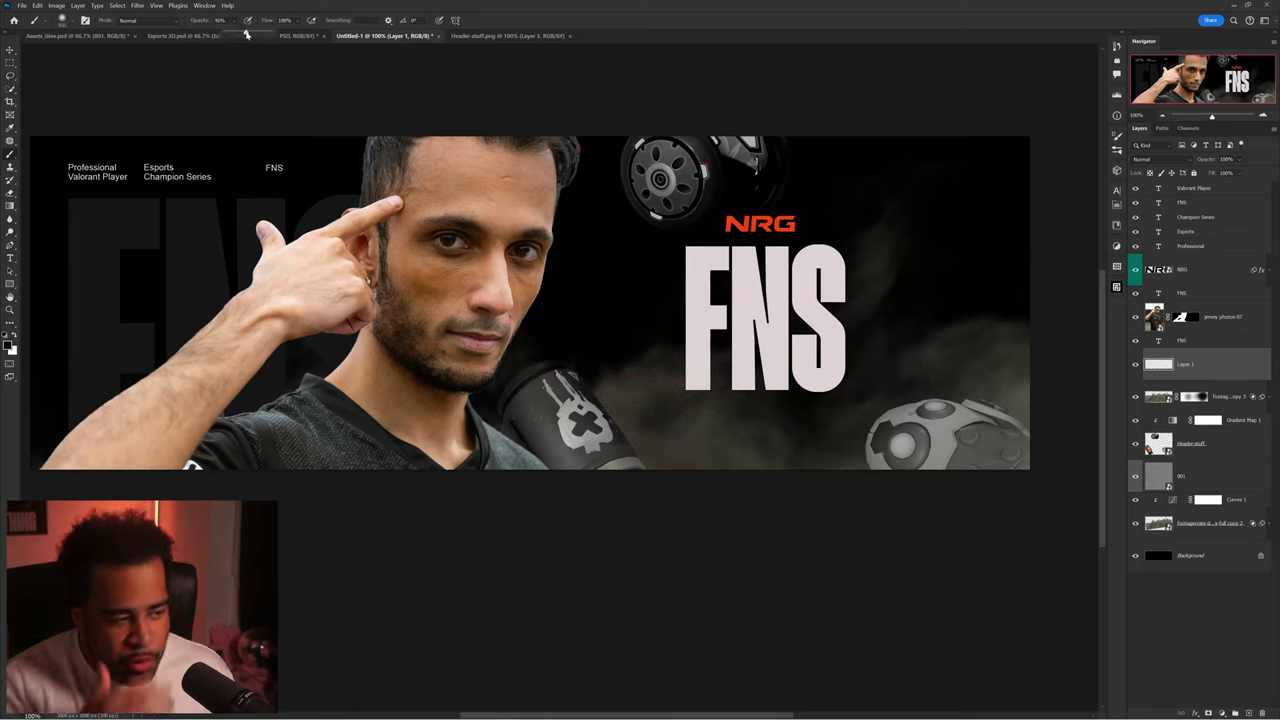
drag(247, 35, 244, 35)
mouse_move(536, 227)
mouse_down()
mouse_move(505, 230)
mouse_move(526, 166)
mouse_move(538, 206)
mouse_up()
alt+right_click(829, 377)
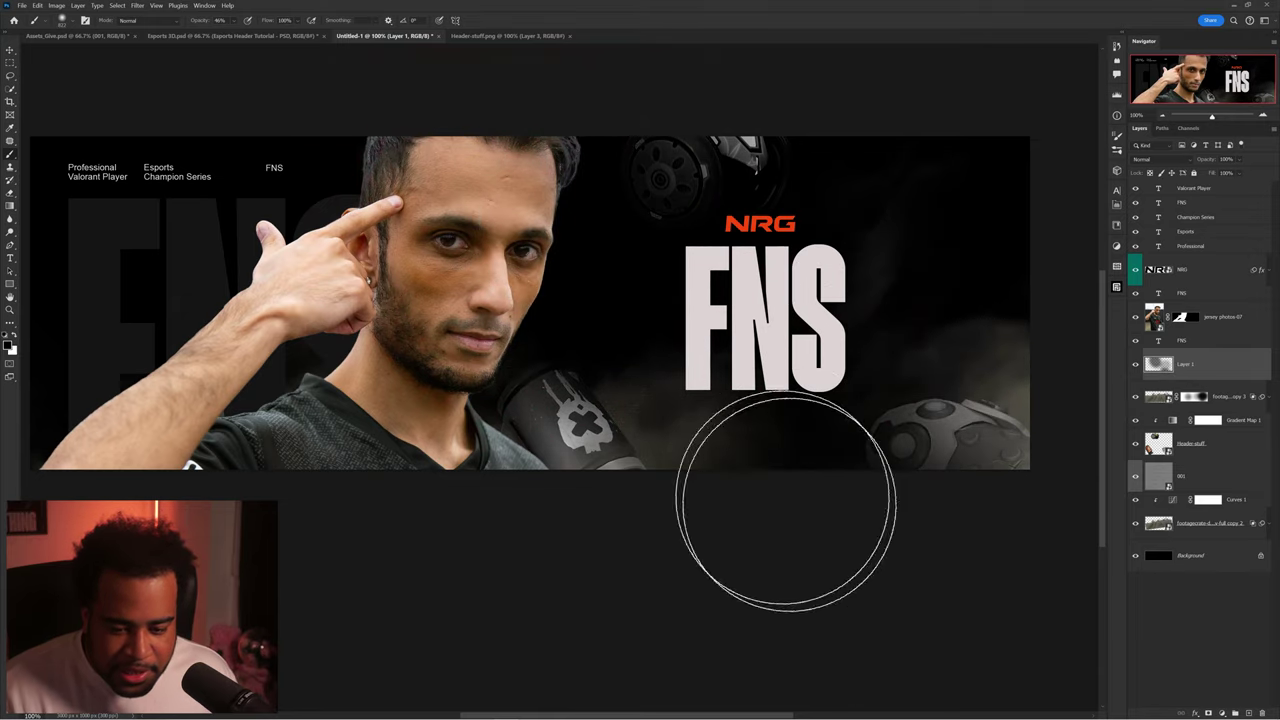
- Extend the soft black shading along the header's lower edge beneath the large FNS title and beside the models
drag(751, 459, 758, 464)
drag(900, 451, 797, 458)
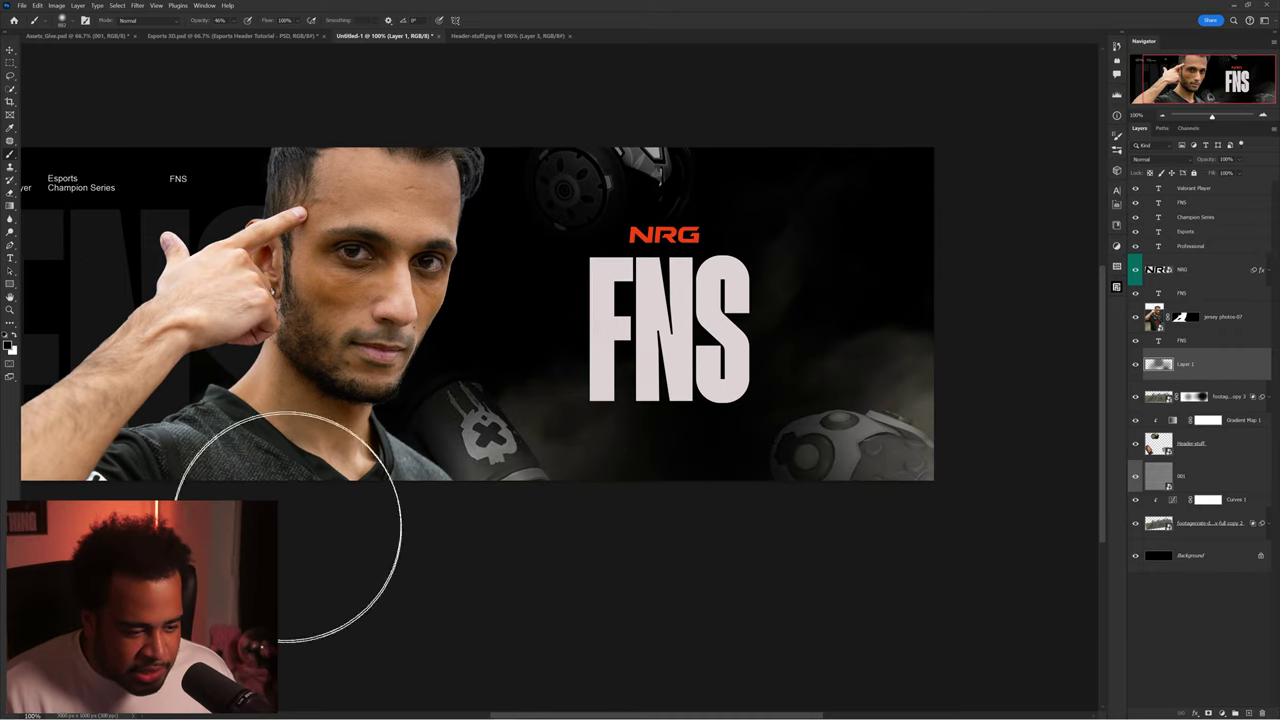
drag(640, 398, 614, 402)
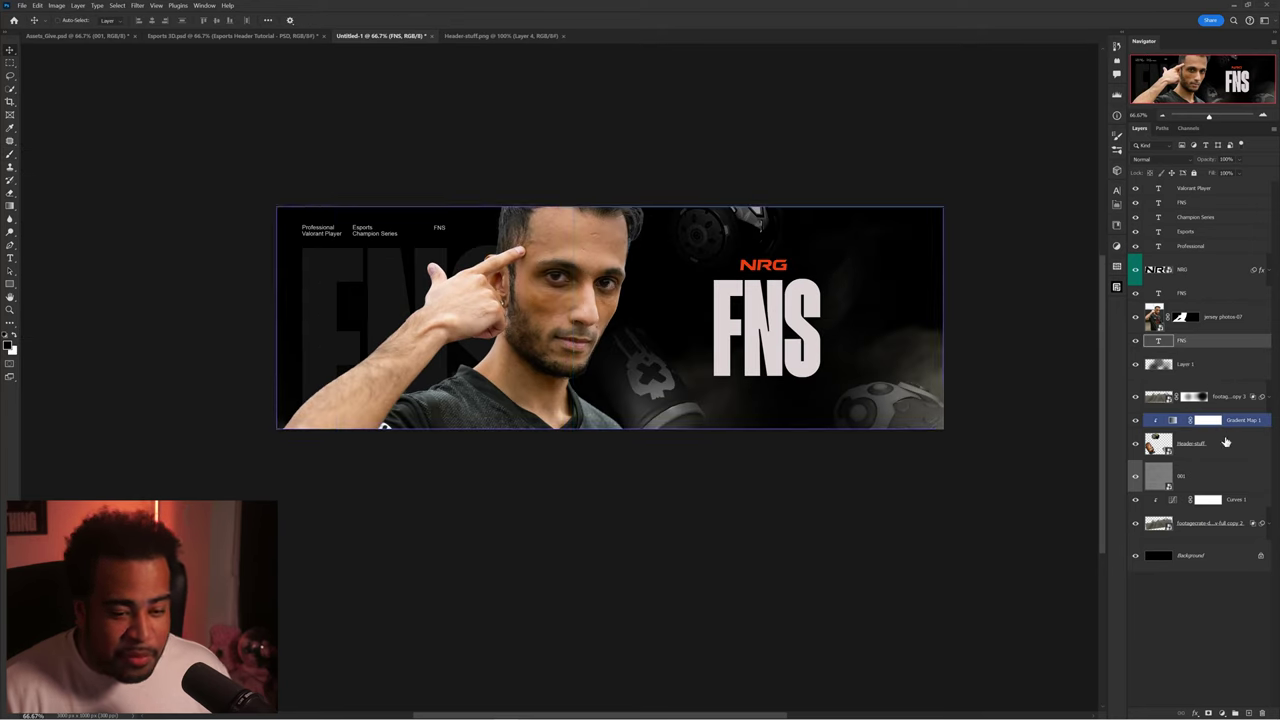
- Copy the orange canister out of the Header-stuff smart object and paste it as its own layer in the header
double_click(1170, 452)
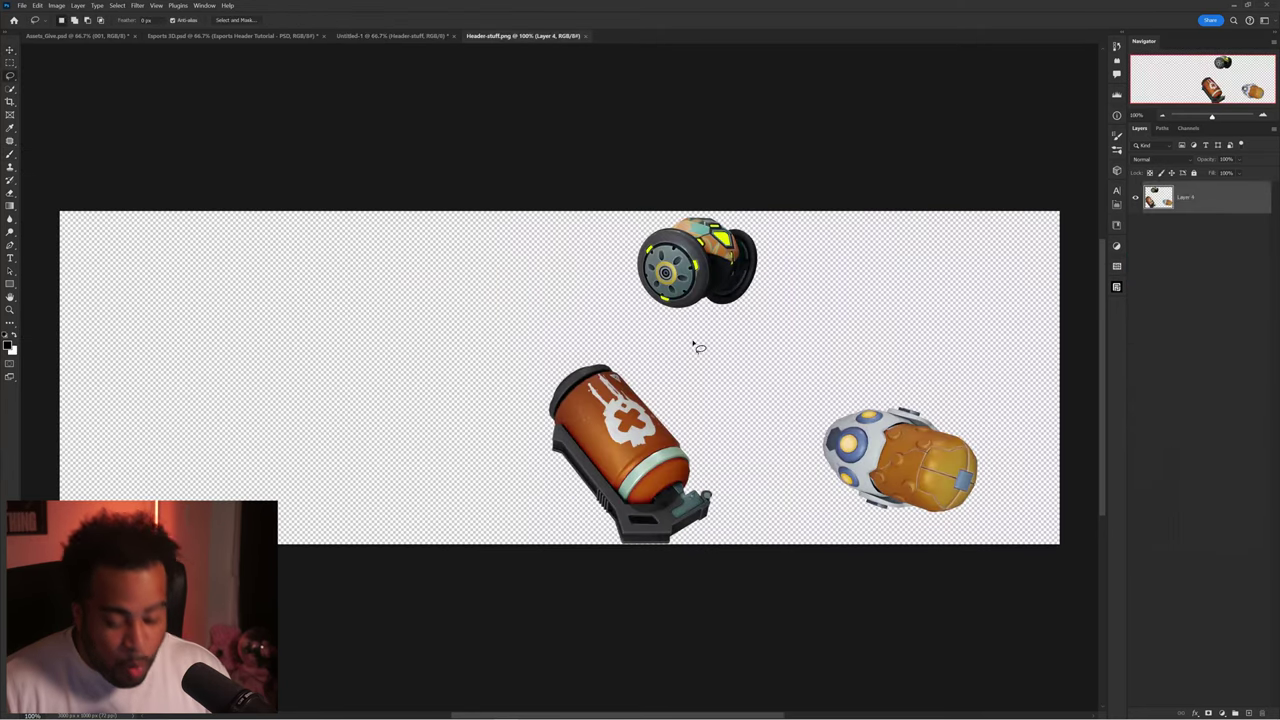
drag(696, 579, 750, 360)
right_click(762, 343)
click(790, 411)
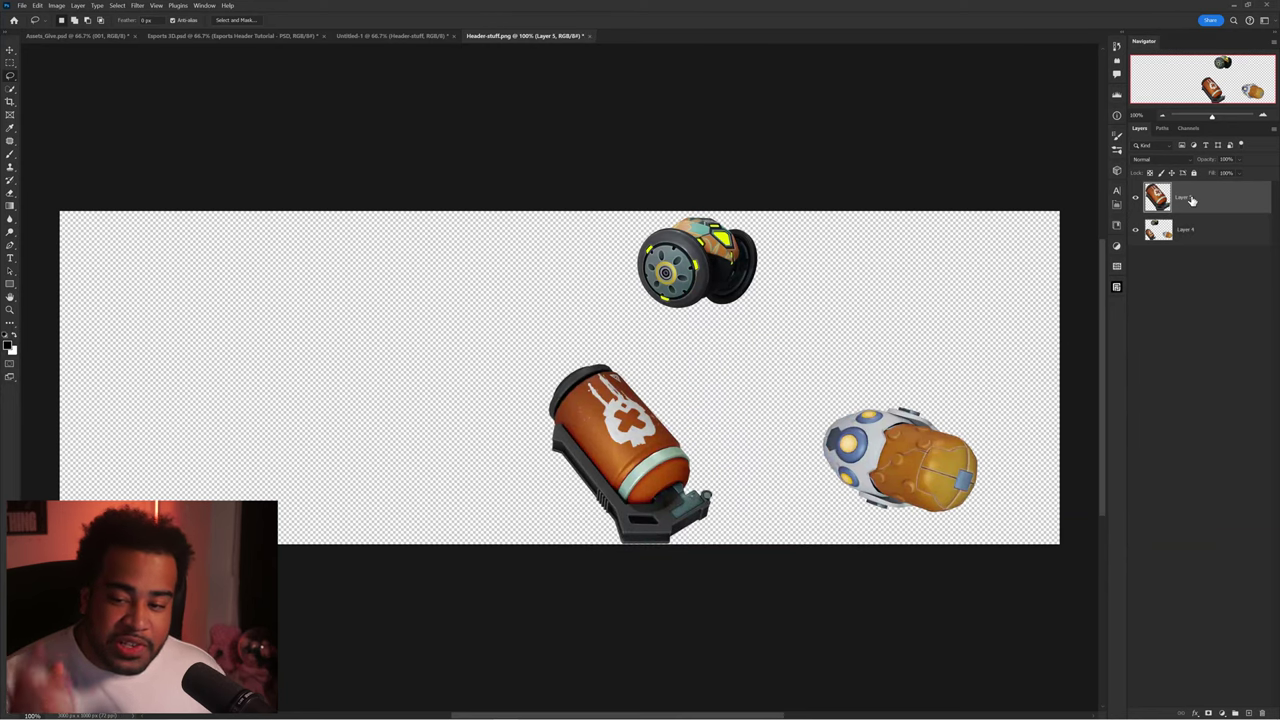
key(ctrl+z)
click(585, 36)
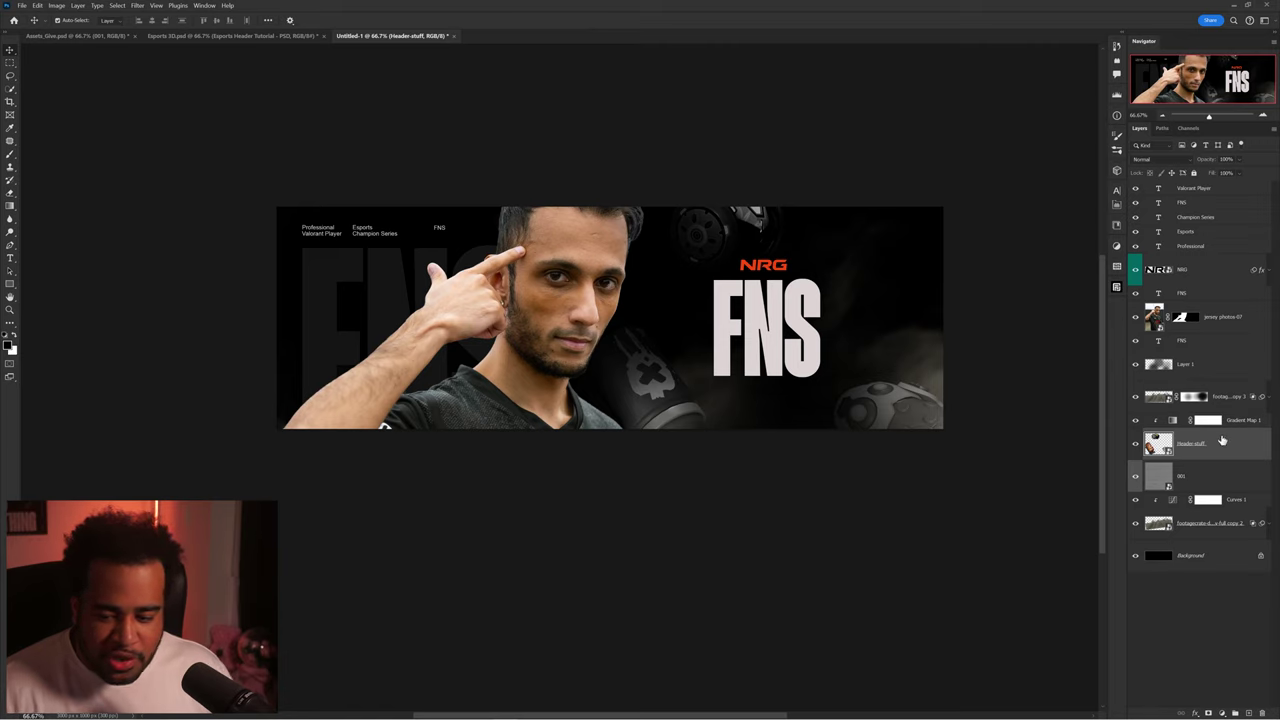
key(ctrl+v)
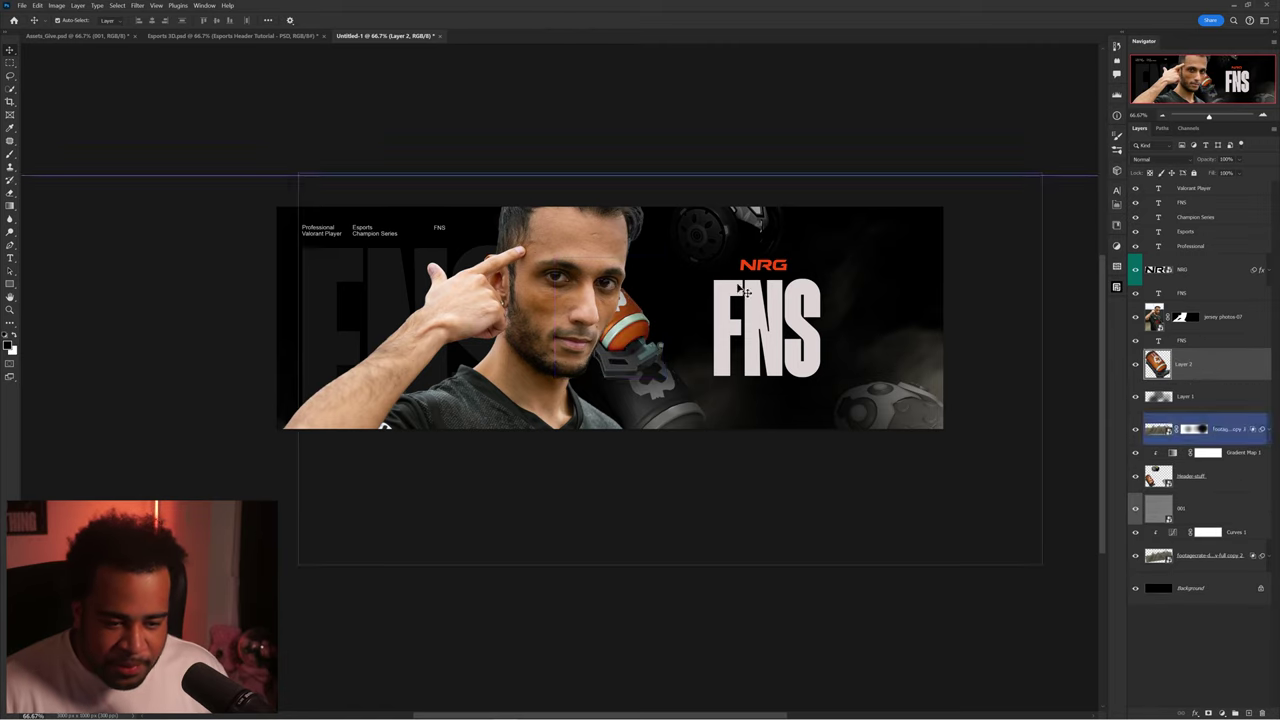
- Rotate the pasted canister, place it partly cropped at the header's left edge, and move its layer above the faded FNS title
key(ctrl+t)
drag(726, 238, 618, 432)
drag(690, 301, 755, 287)
drag(705, 358, 318, 345)
key(Return)
drag(1197, 369, 1200, 334)
- Duplicate the canister and transform the copy so it is partly cropped at the header's right edge
drag(530, 297, 505, 313)
key(ctrl+t)
drag(331, 319, 905, 356)
key(Return)
key(ctrl+t)
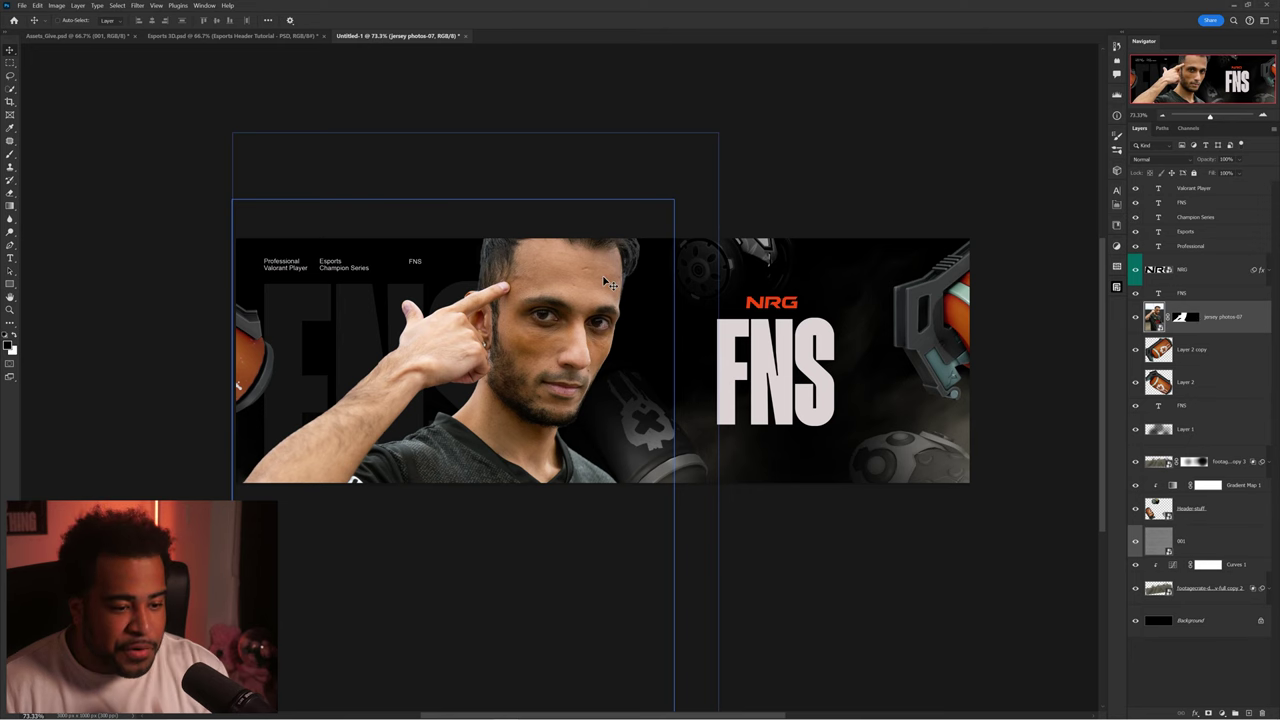
- Open the Camera Raw Filter on the player photo with a side-by-side before/after view enlarged on the face
click(1210, 320)
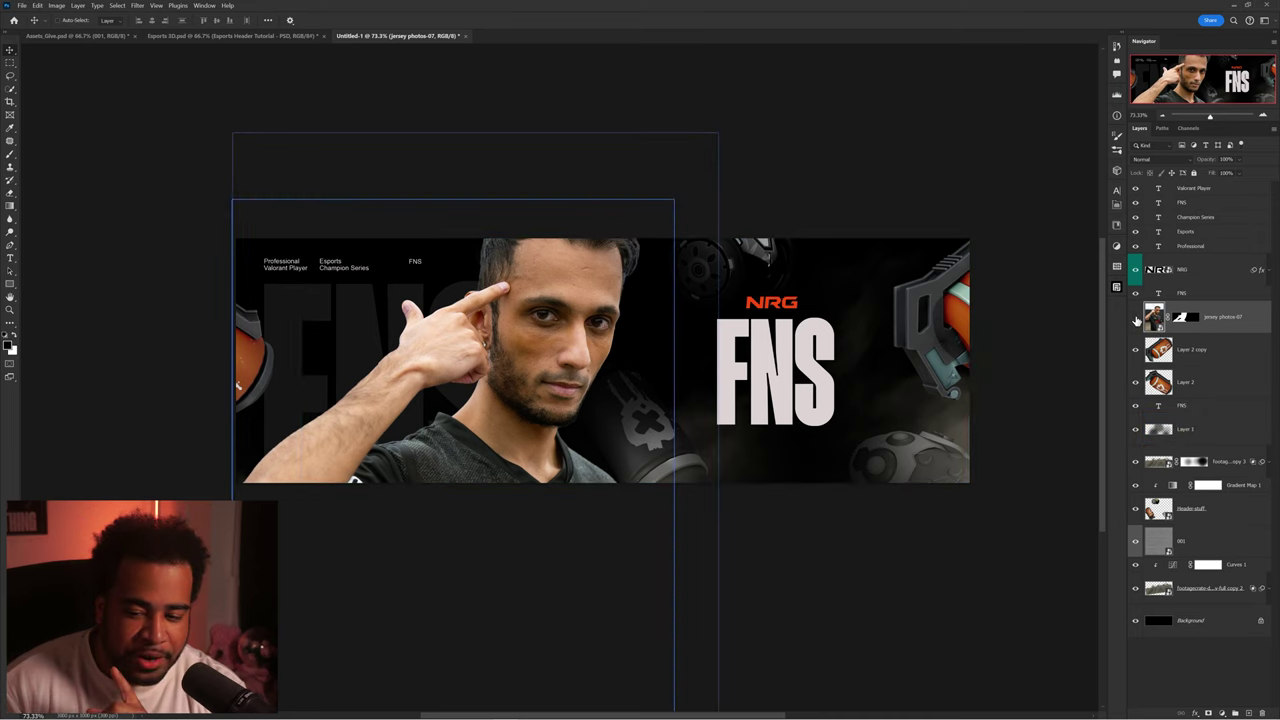
click(137, 5)
click(155, 83)
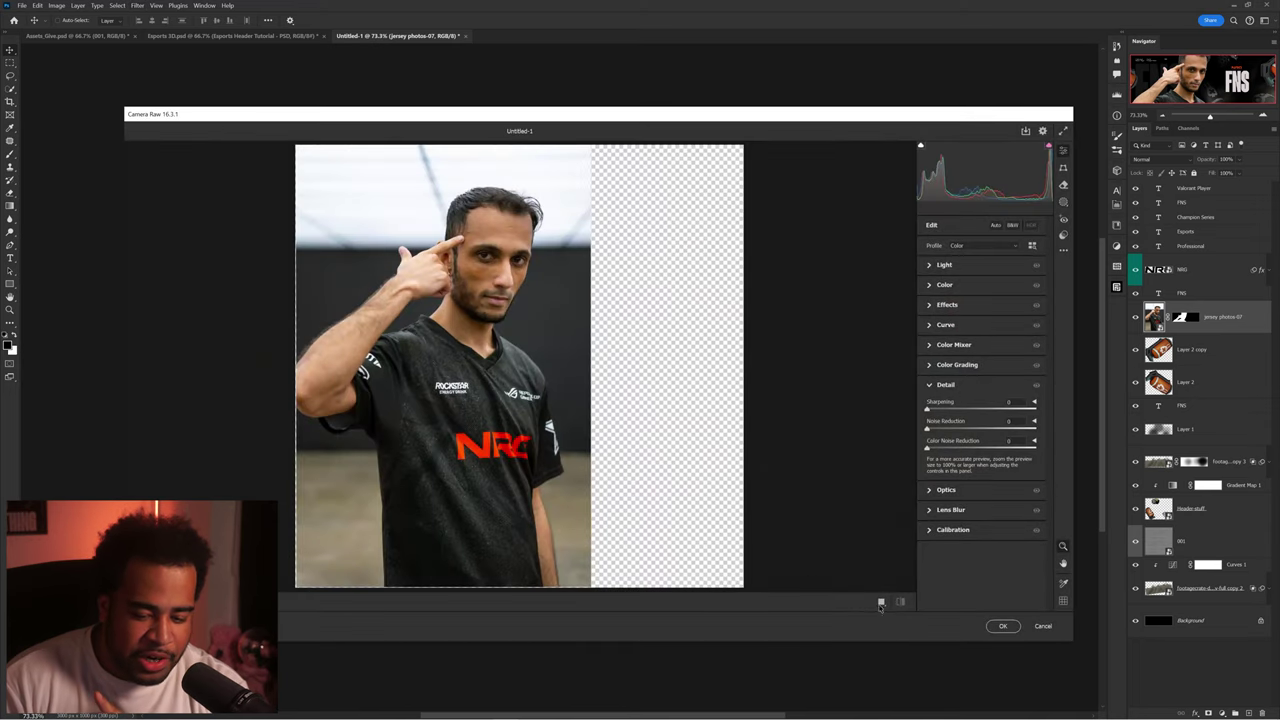
click(880, 603)
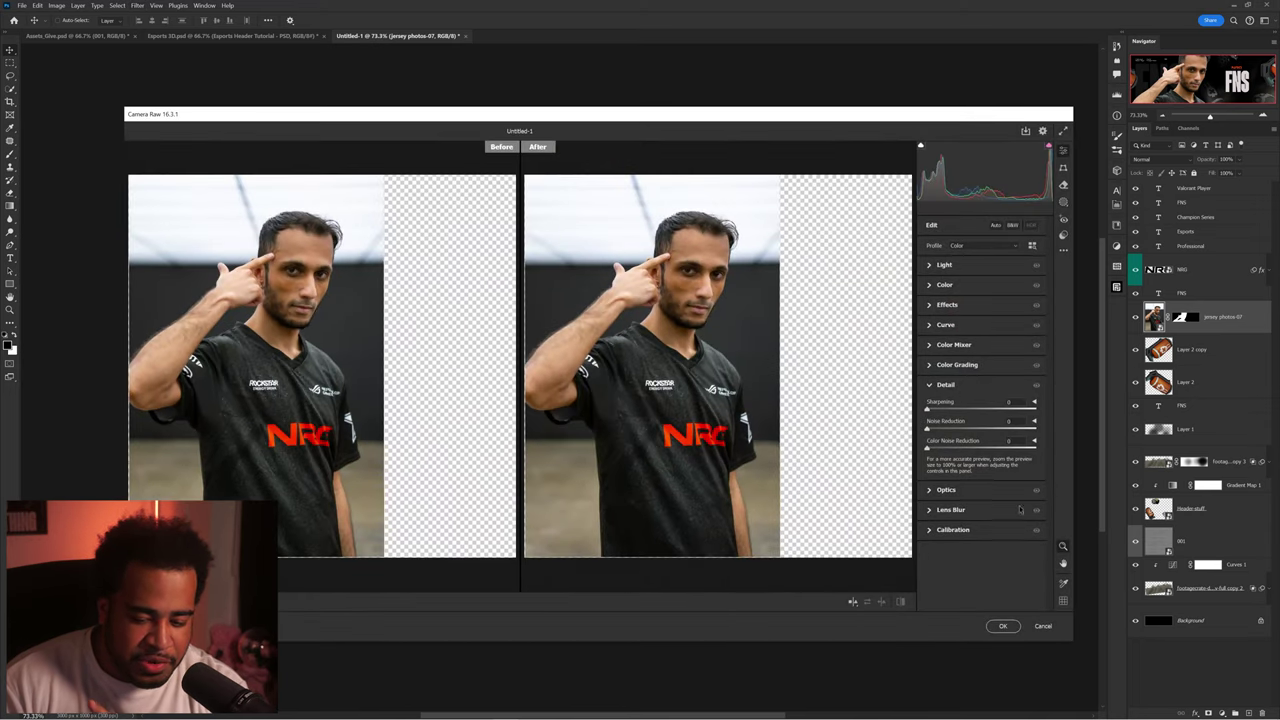
click(856, 602)
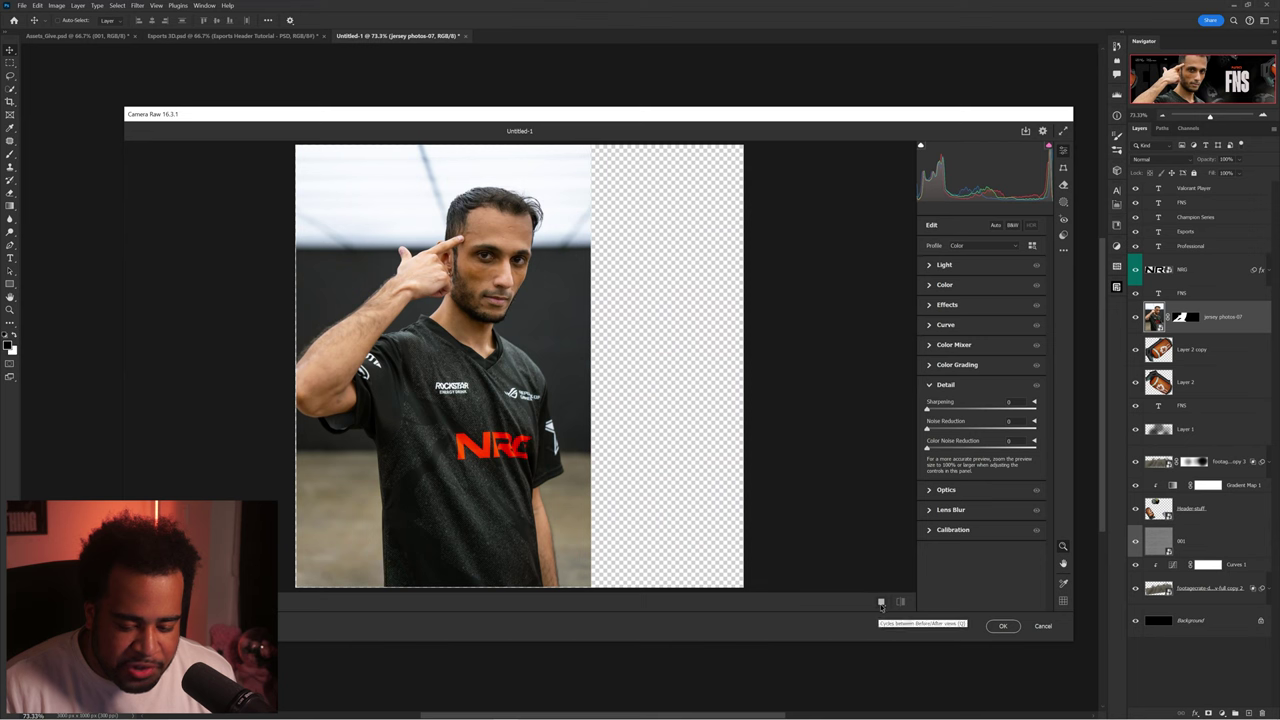
click(881, 602)
drag(602, 286, 700, 315)
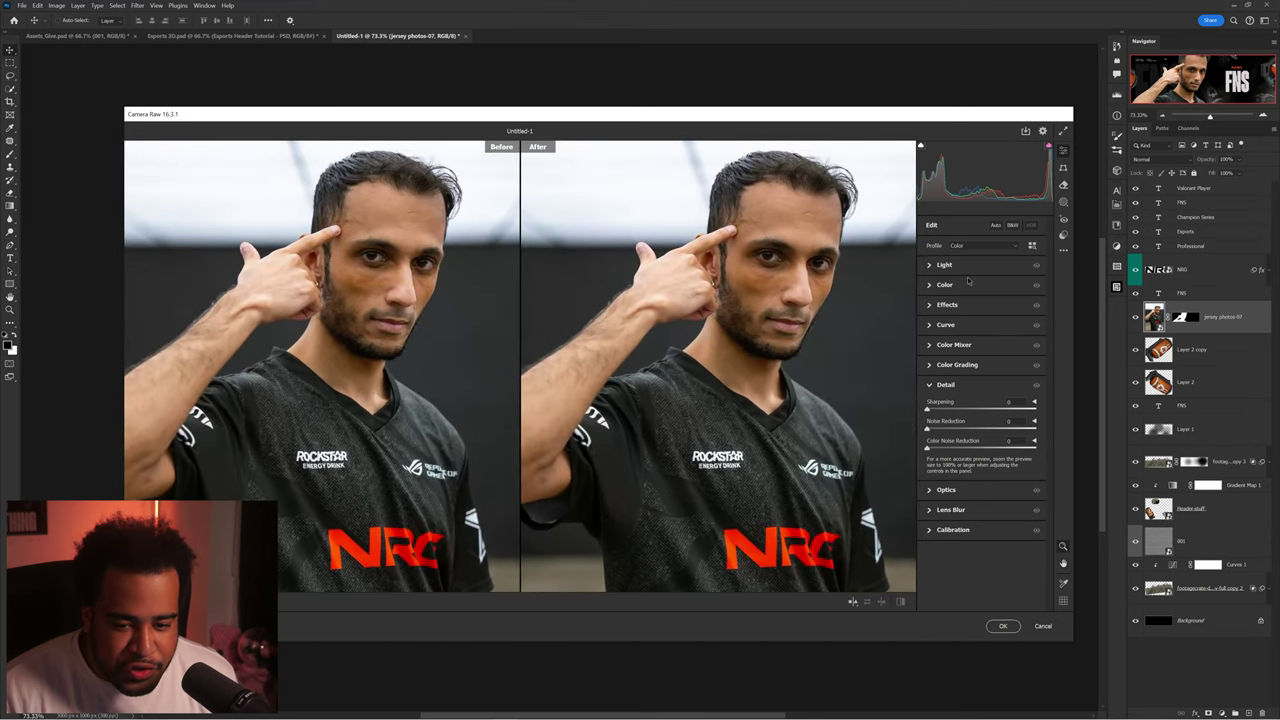
- Grade the player photo with exposure +0.20, shadows +13, whites +33 and blacks -26, adding texture, clarity and sharpening, and apply the filter
click(943, 265)
drag(986, 333, 996, 336)
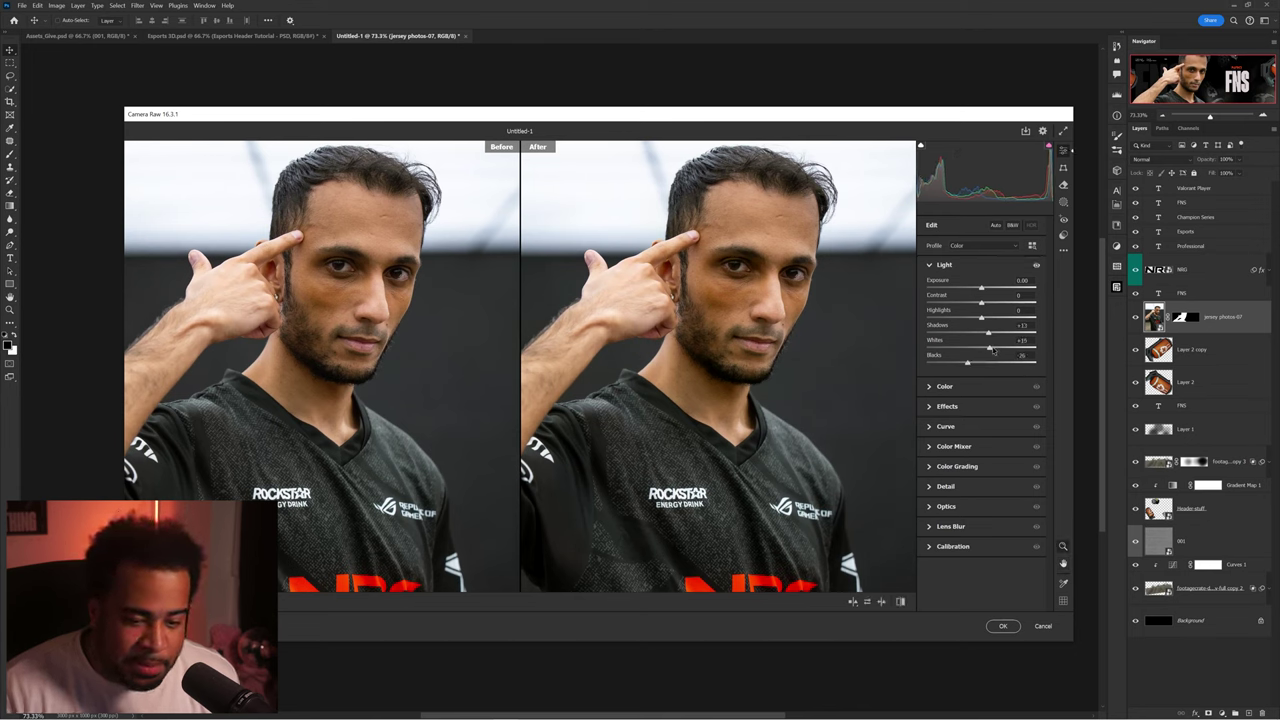
click(947, 407)
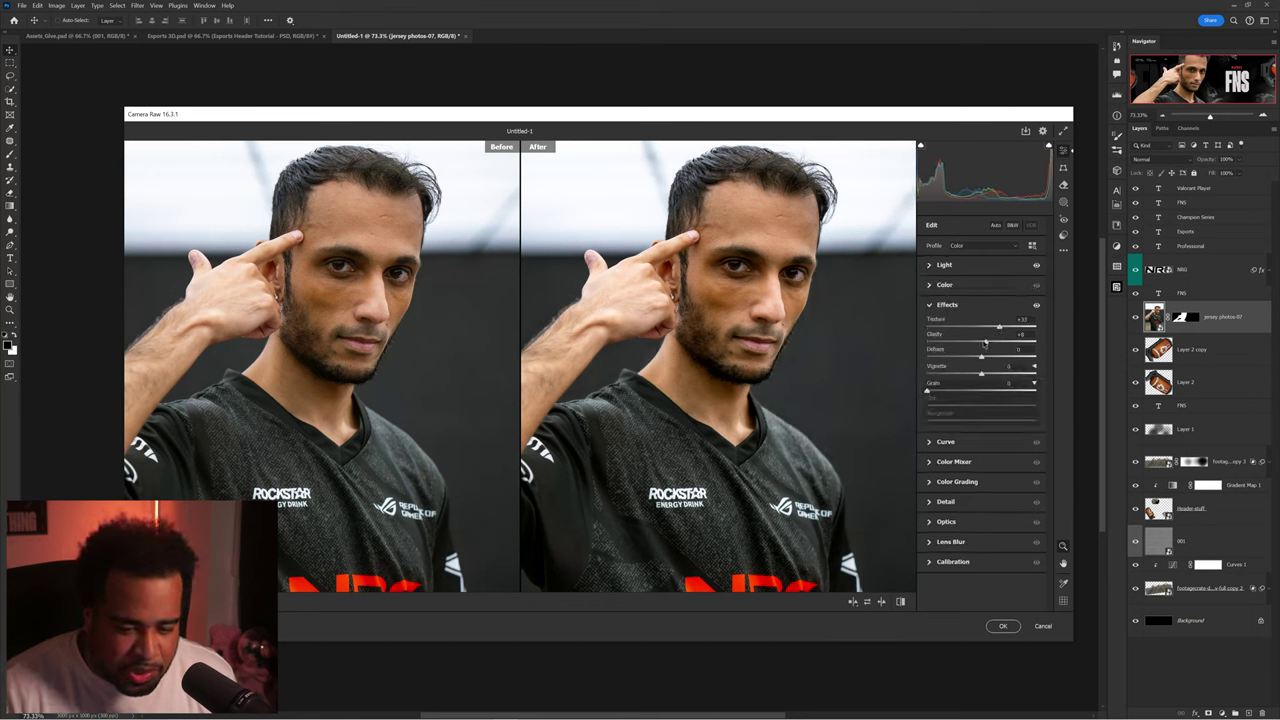
click(946, 505)
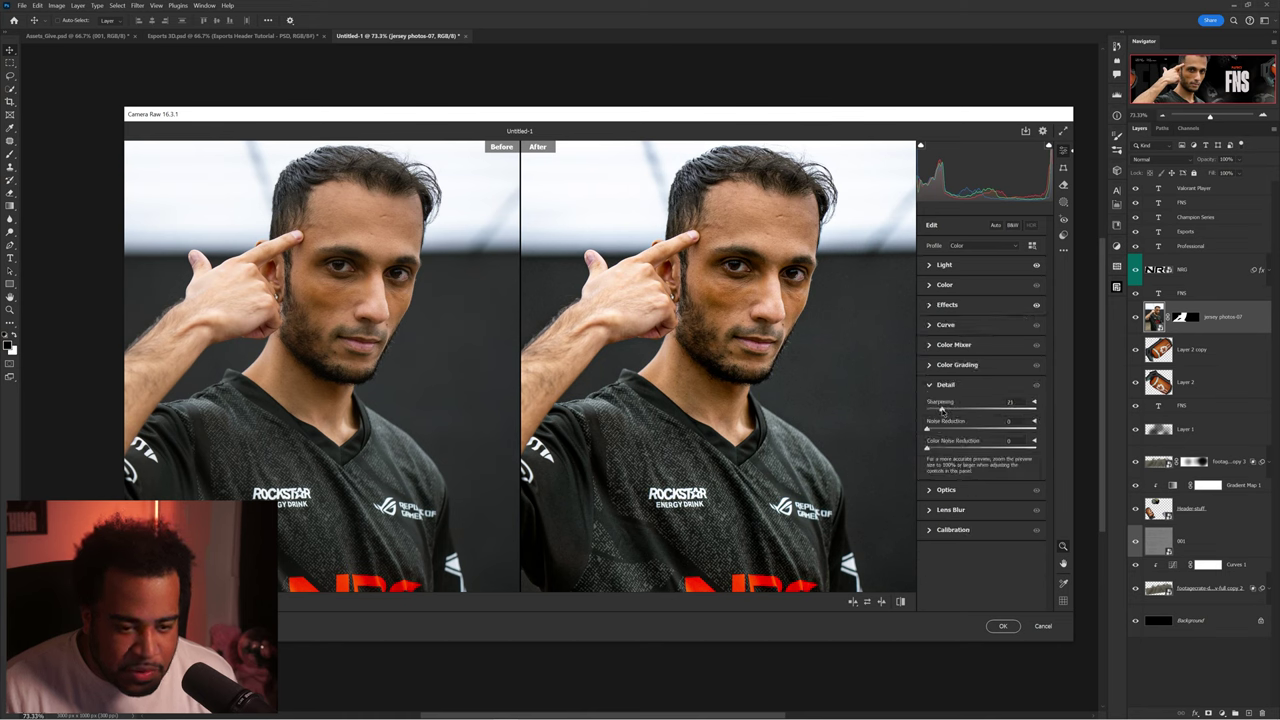
click(930, 265)
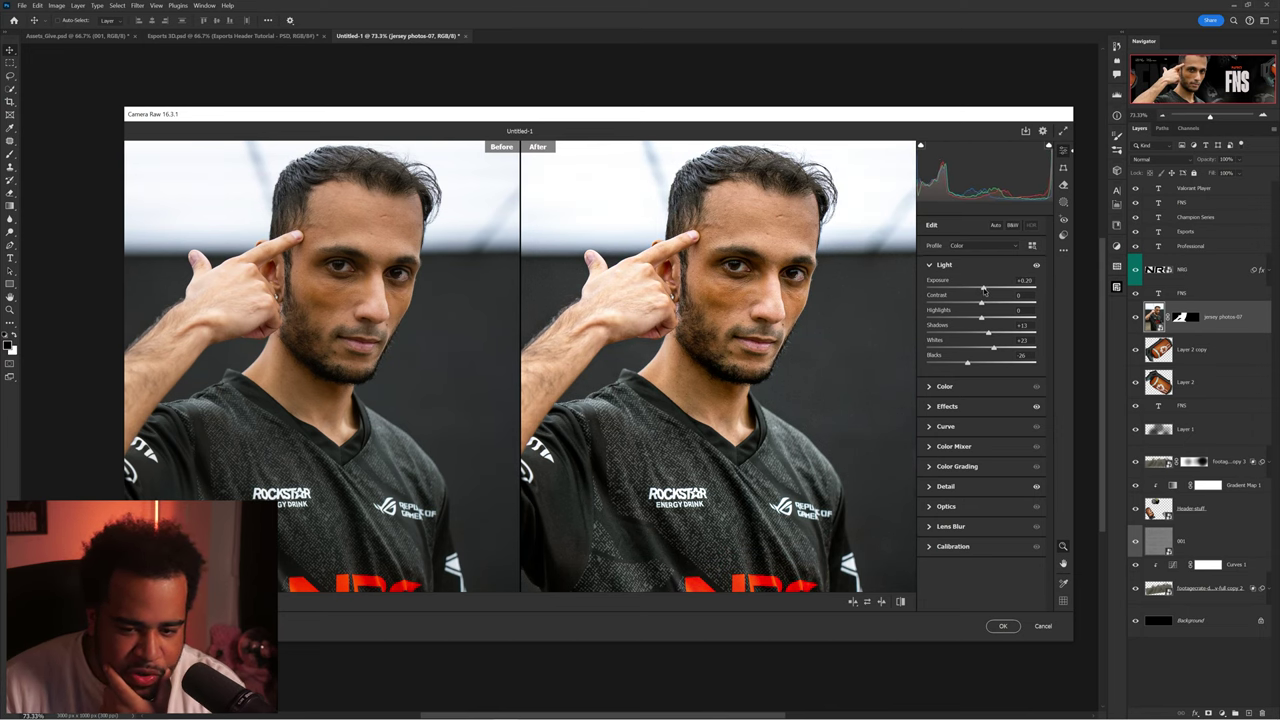
key(Return)
- Open the player photo's source file and patch the blemish on the forehead beside the fingertip
double_click(1157, 322)
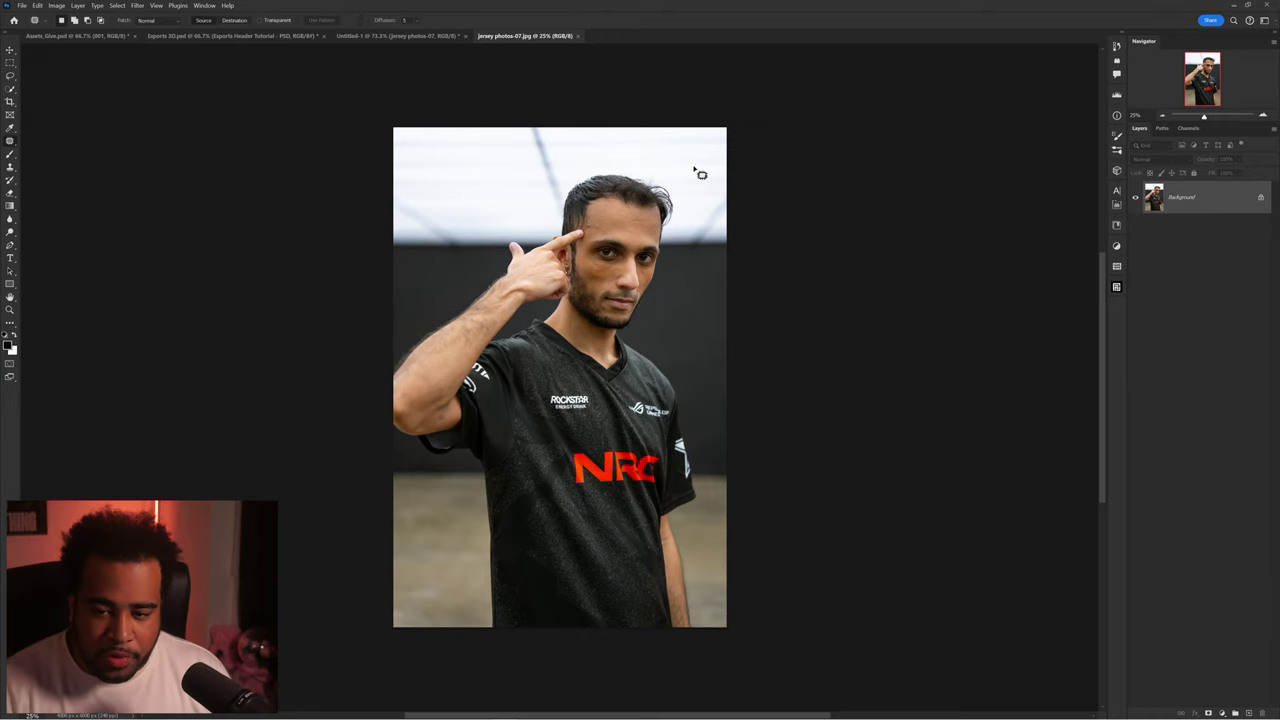
scroll(604, 232, up, 5)
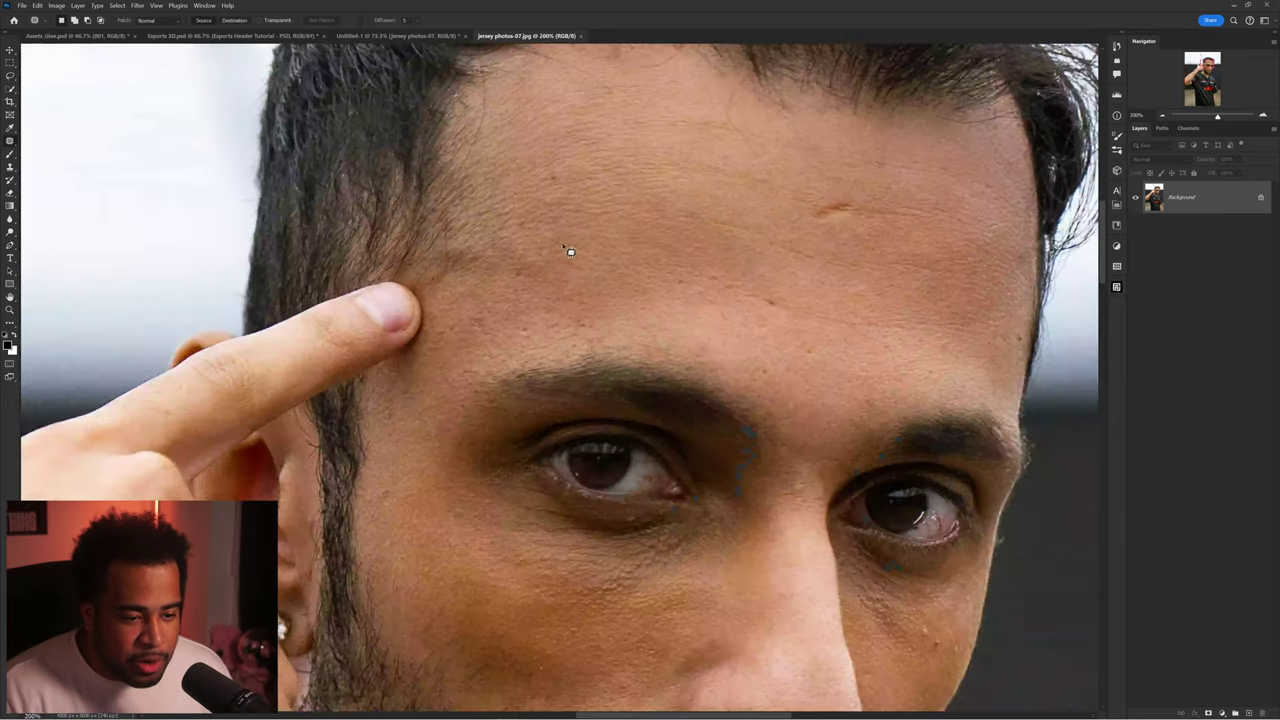
drag(528, 263, 625, 232)
key(ctrl+d)
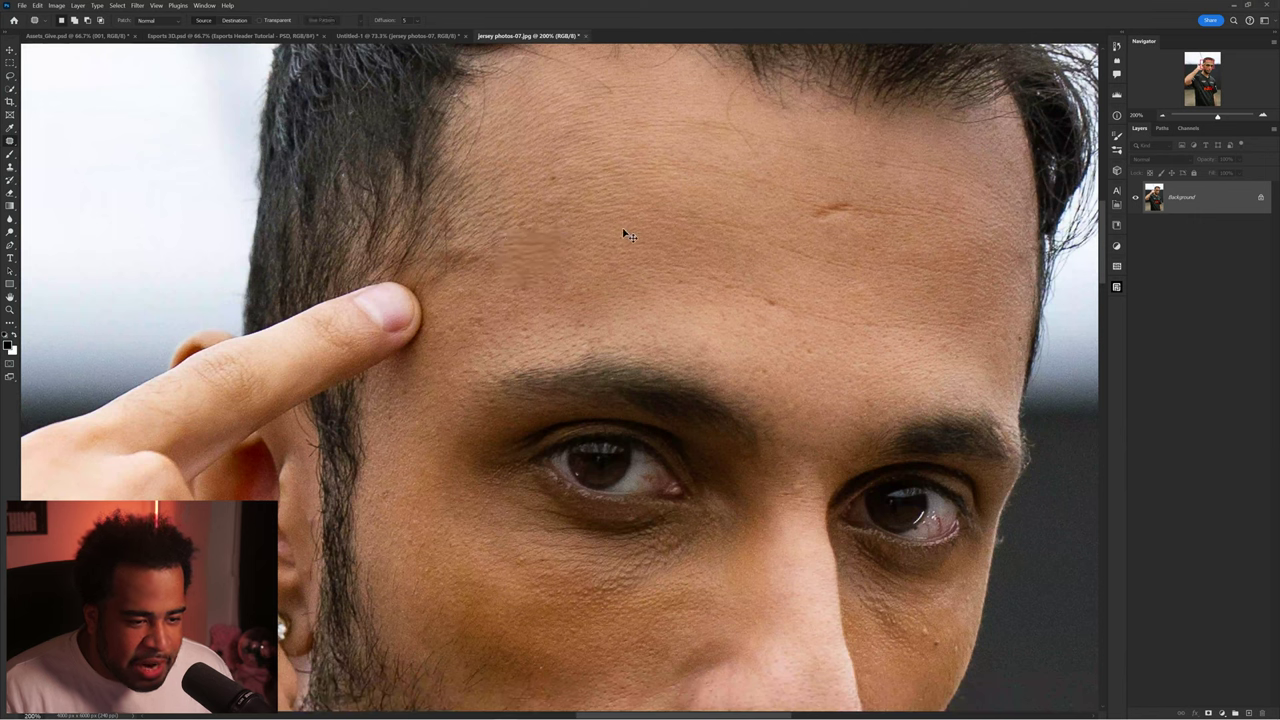
- Use the Patch Tool to clean the remaining blemishes on the player's forehead and on the cheek below the eye
right_click(12, 142)
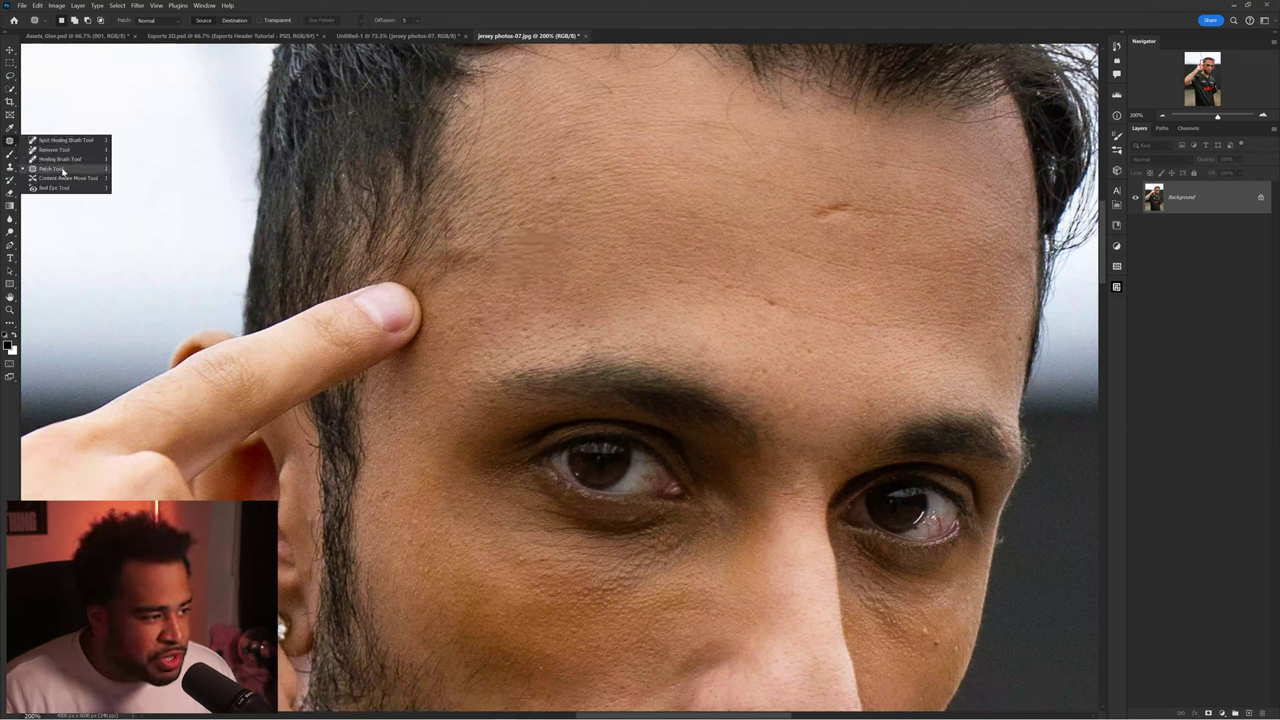
click(62, 170)
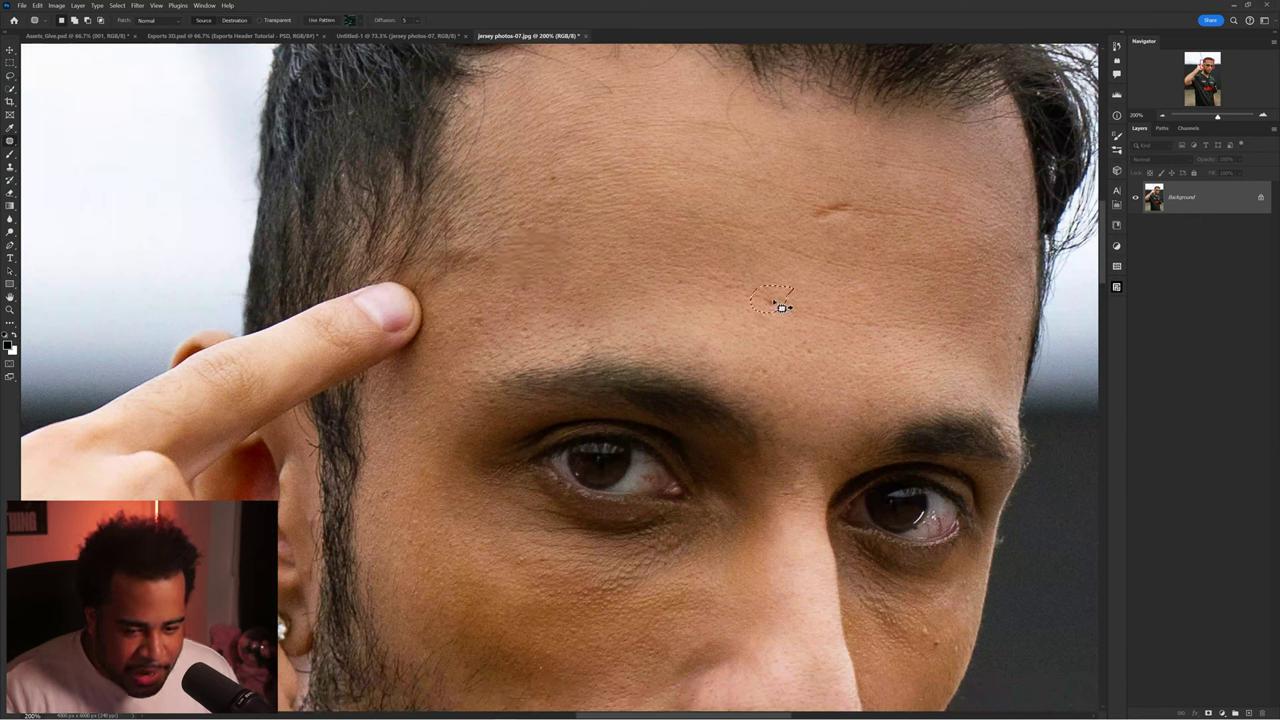
drag(840, 338, 714, 234)
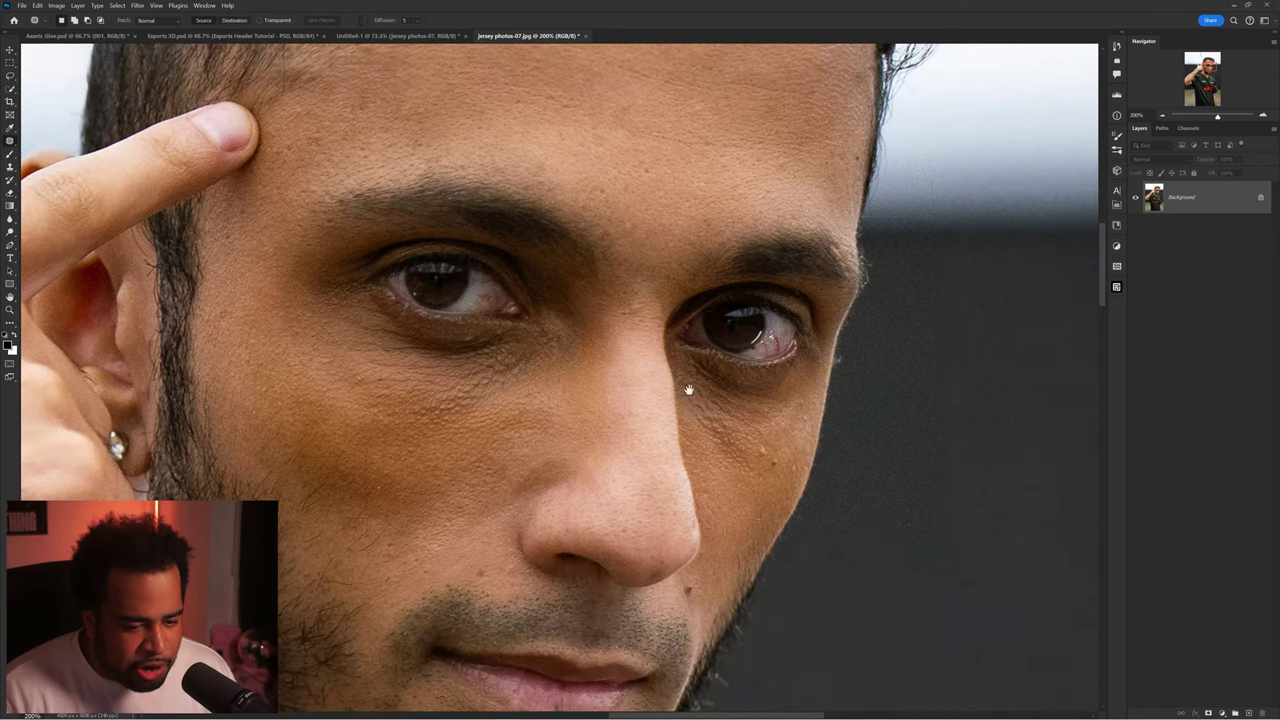
drag(691, 380, 650, 285)
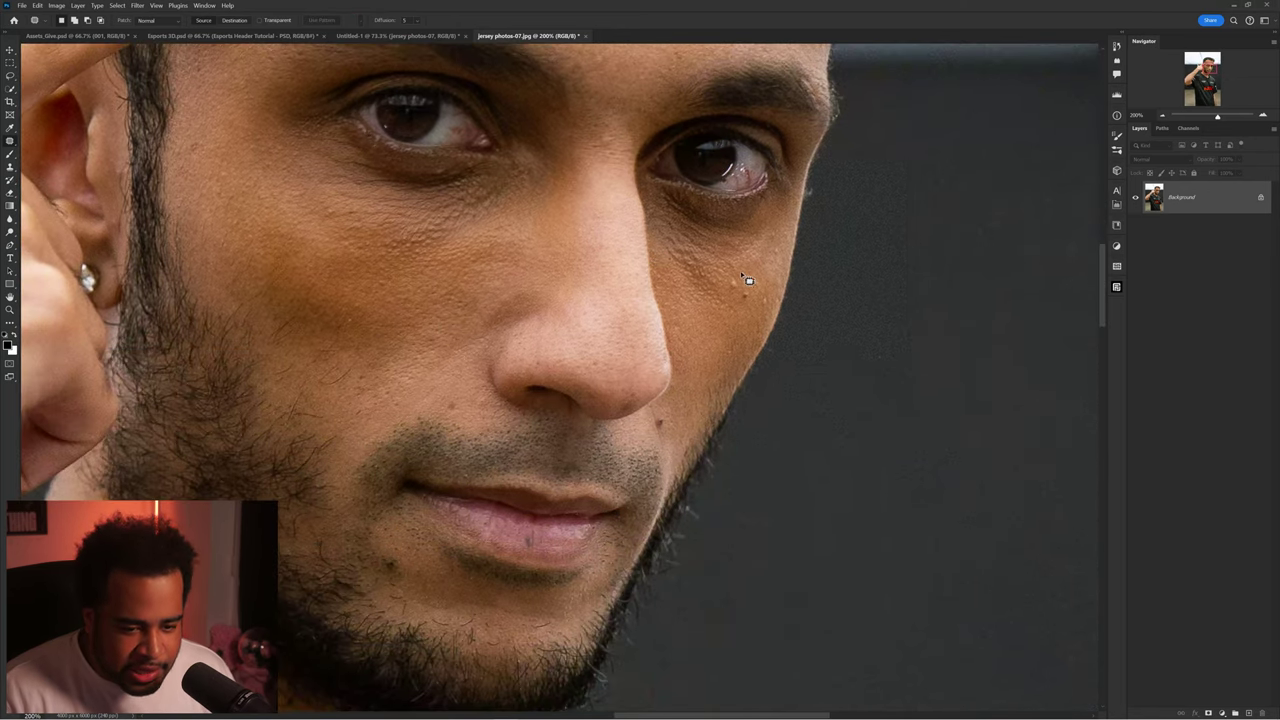
drag(755, 342, 803, 281)
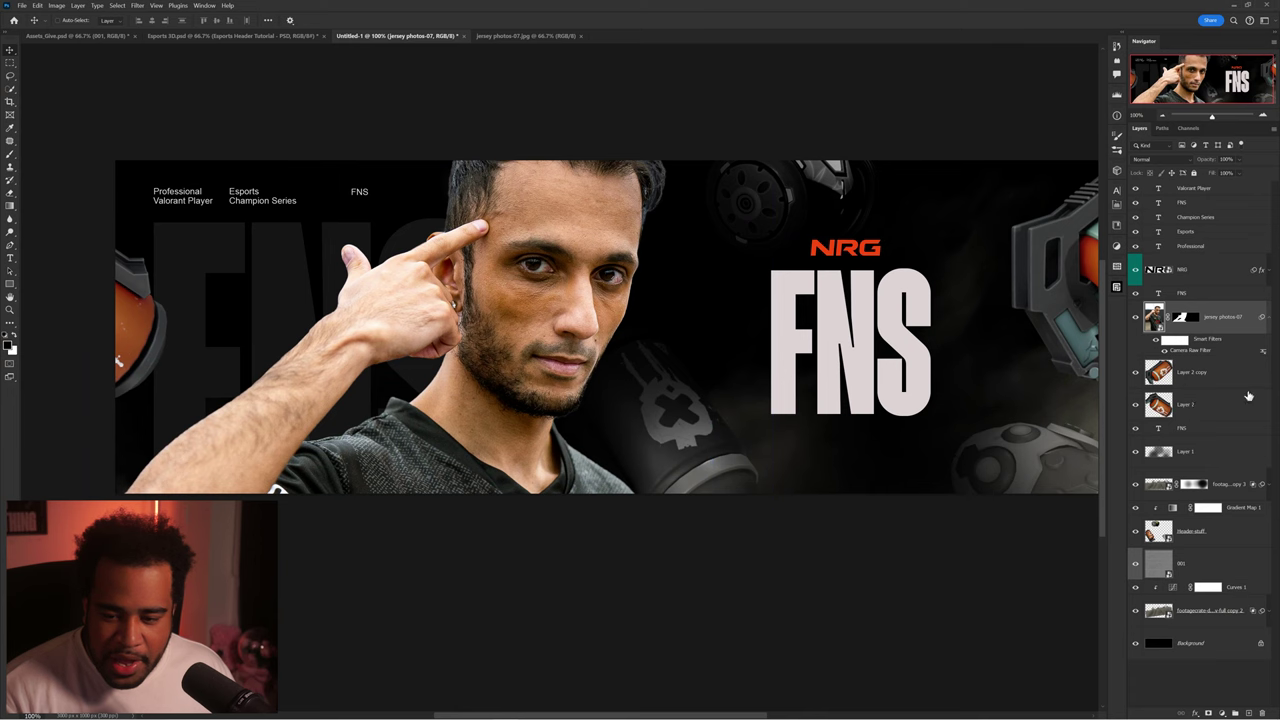
- Add a new layer above the canister copies and sample the NRG logo's orange-red as the brush colour
click(1219, 370)
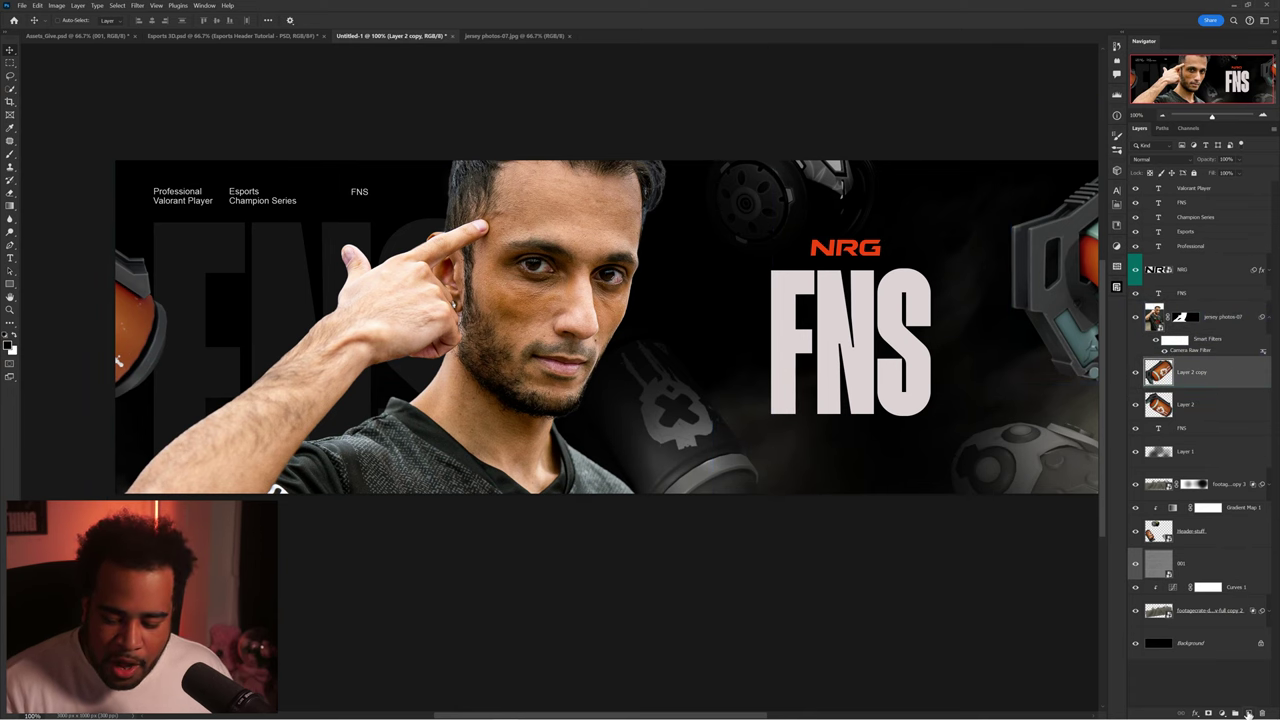
click(1248, 713)
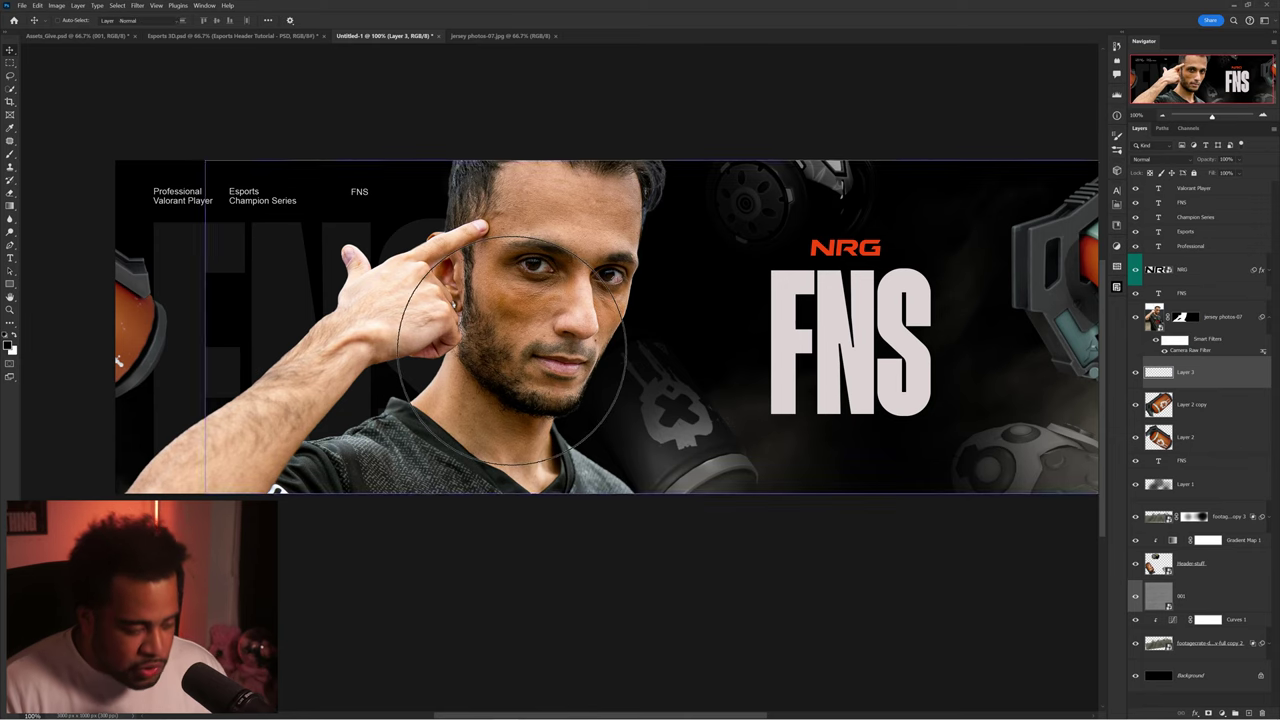
click(9, 345)
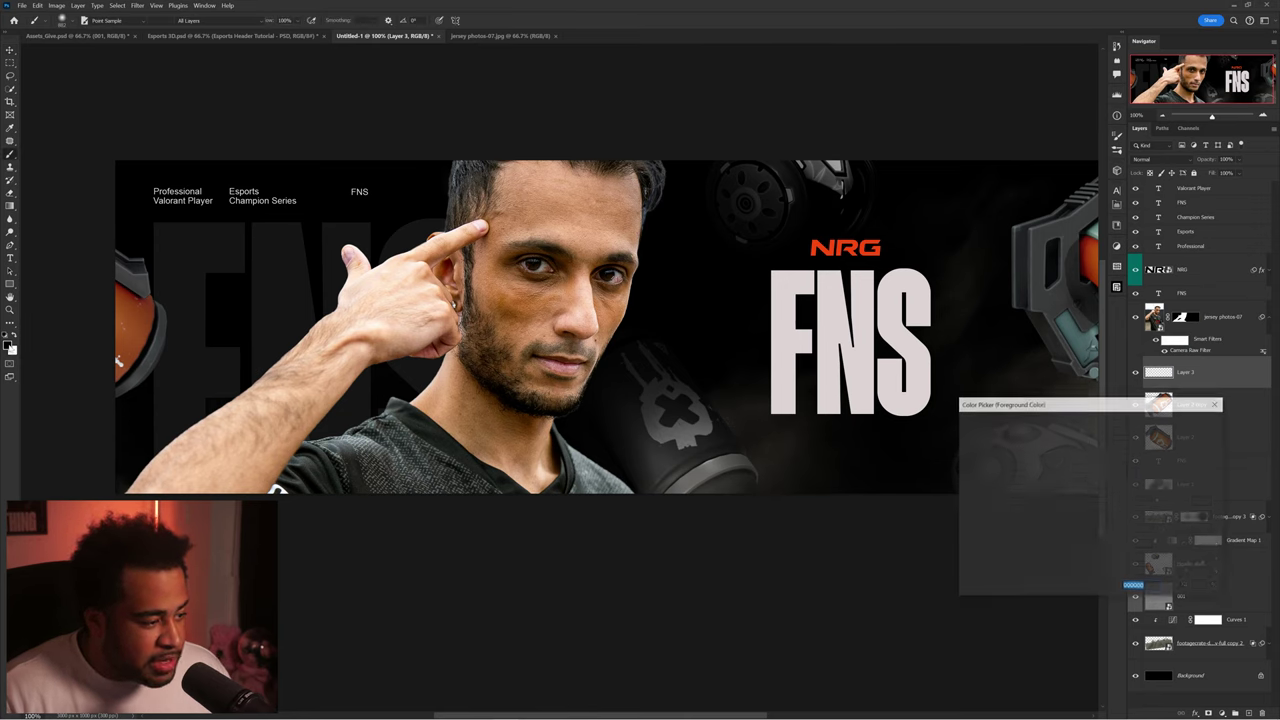
click(869, 246)
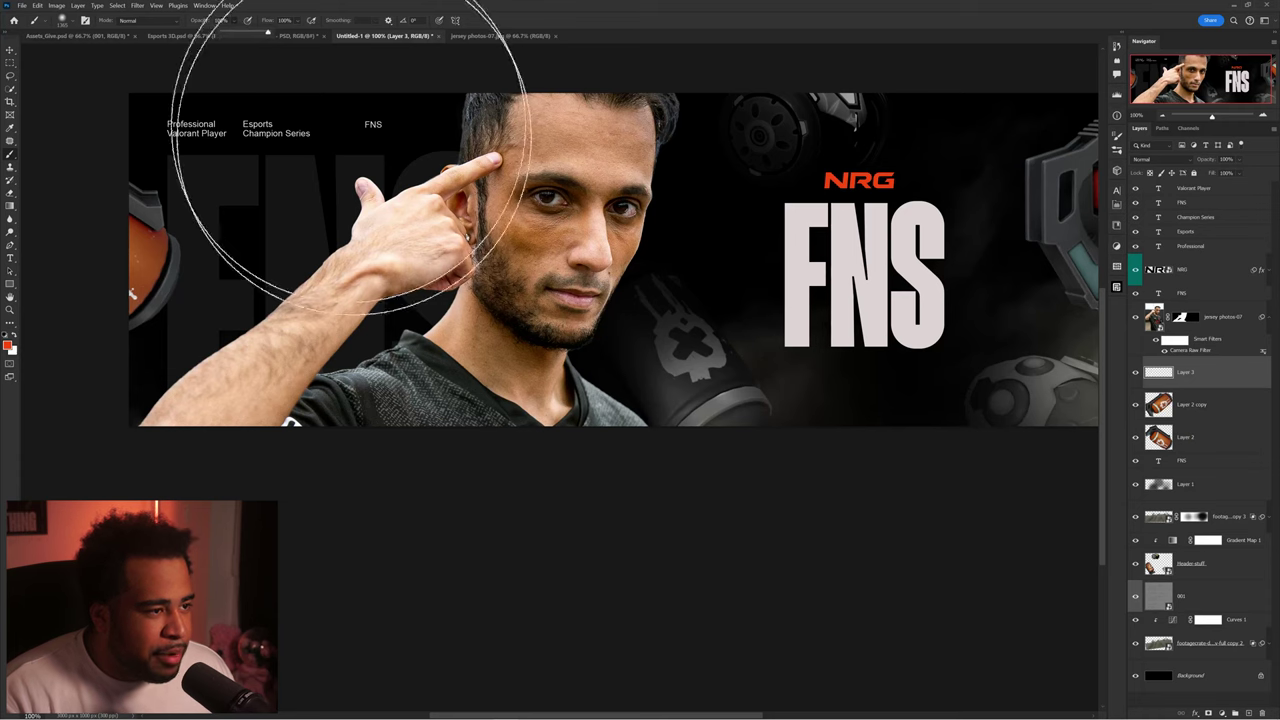
- Paint an orange-red glow behind the player, rising from the header's lower edge, with a very large soft brush
alt+right_click(314, 204)
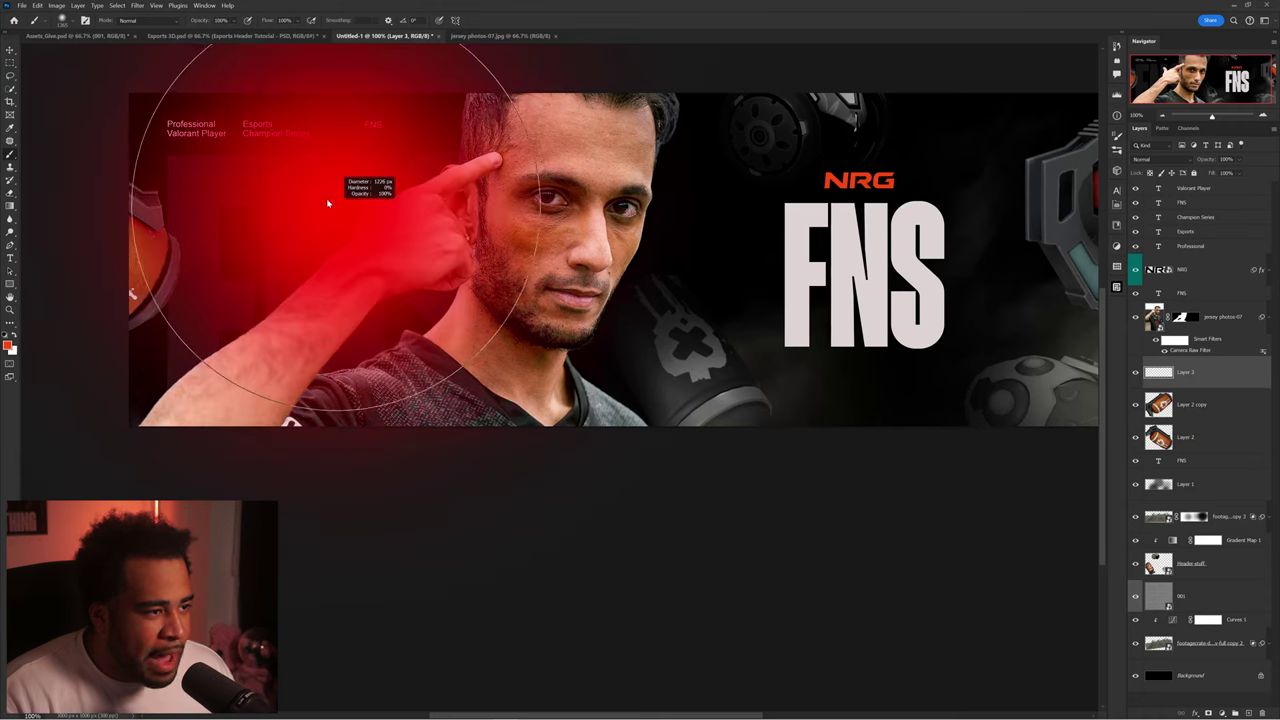
alt+right_click(454, 345)
drag(454, 359, 458, 327)
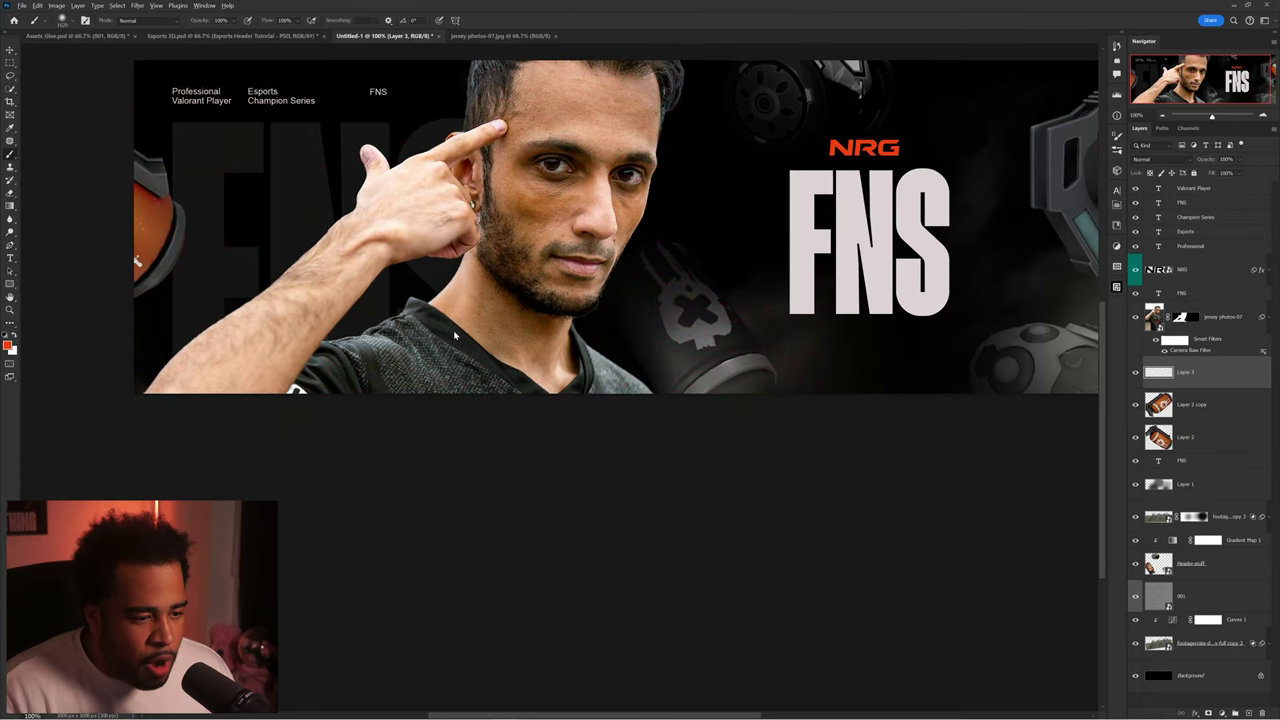
click(462, 488)
click(462, 487)
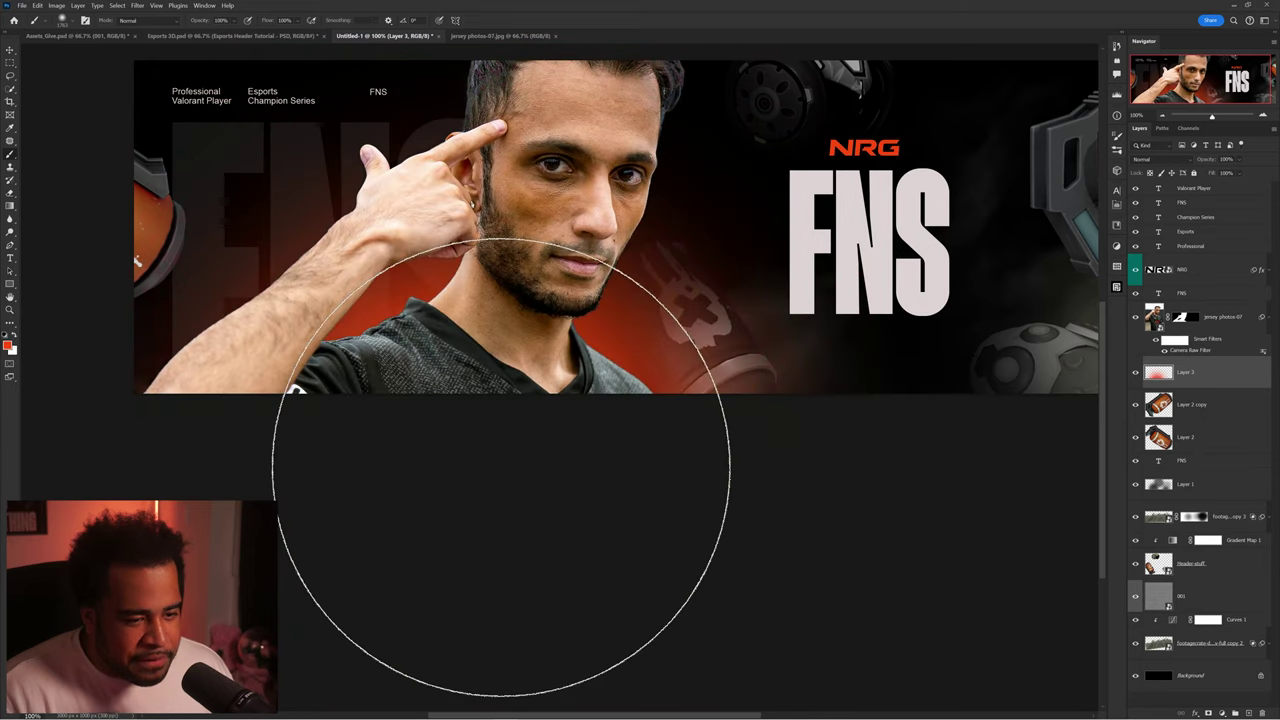
drag(608, 497, 468, 426)
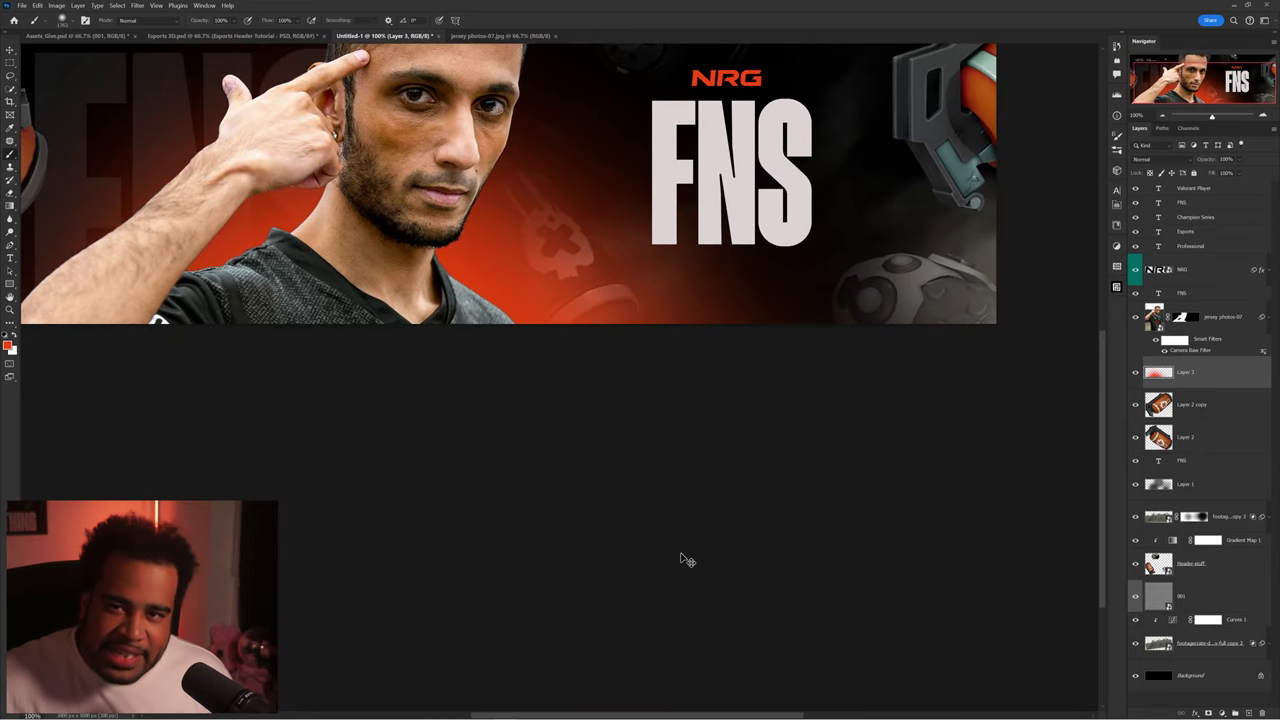
drag(392, 362, 573, 442)
key(v)
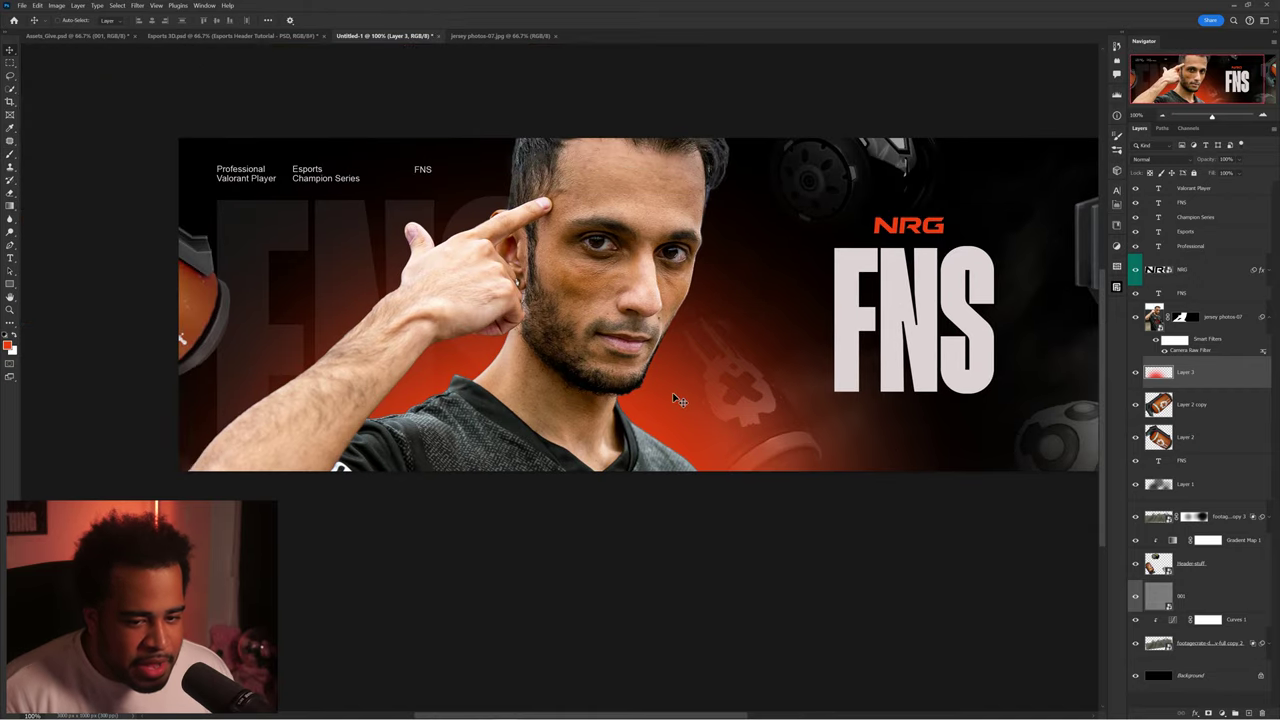
drag(703, 405, 674, 386)
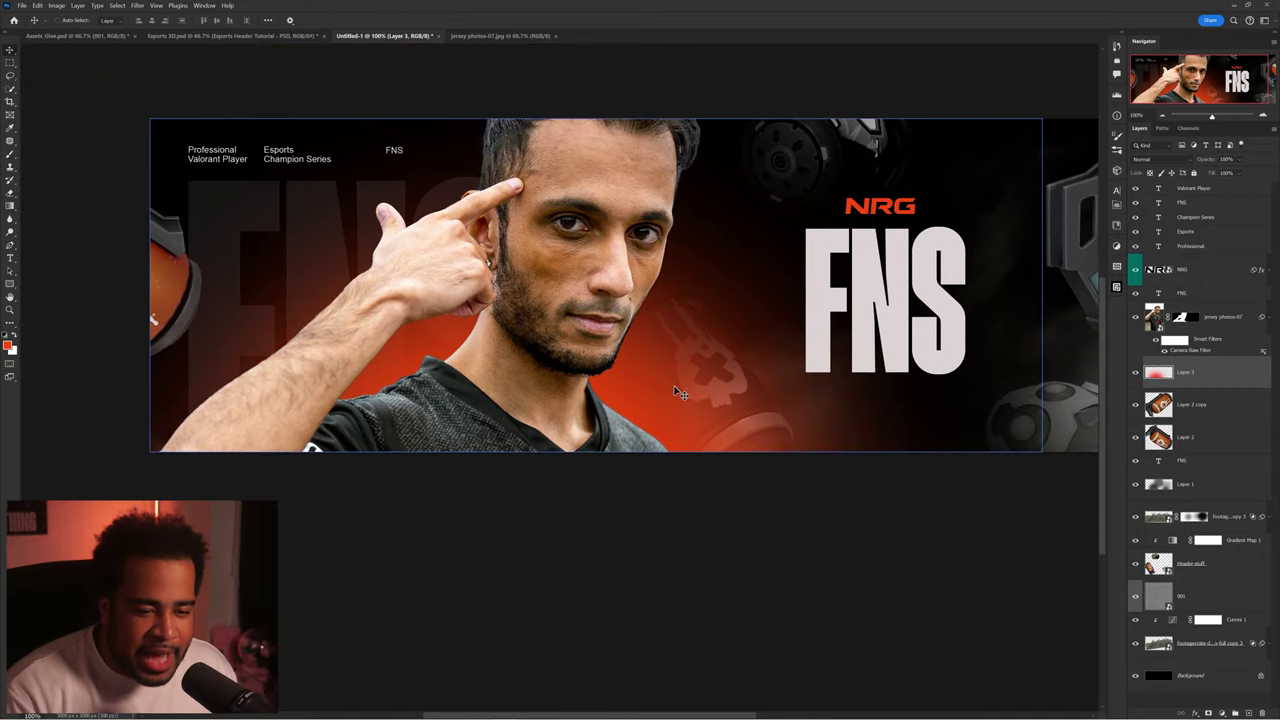
- Add a new layer above the orange-red glow and paint a darker orange (#af450c) glow behind the player with a very large soft brush
click(1248, 712)
key(b)
click(8, 345)
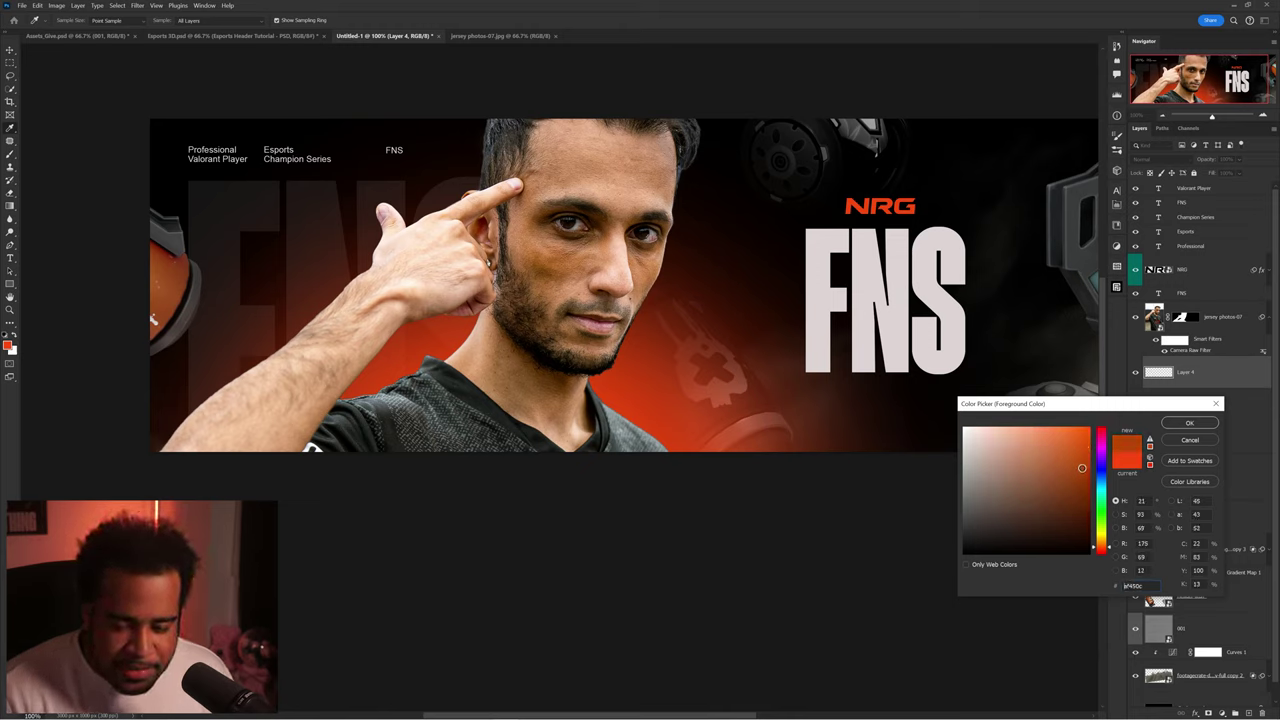
click(1189, 424)
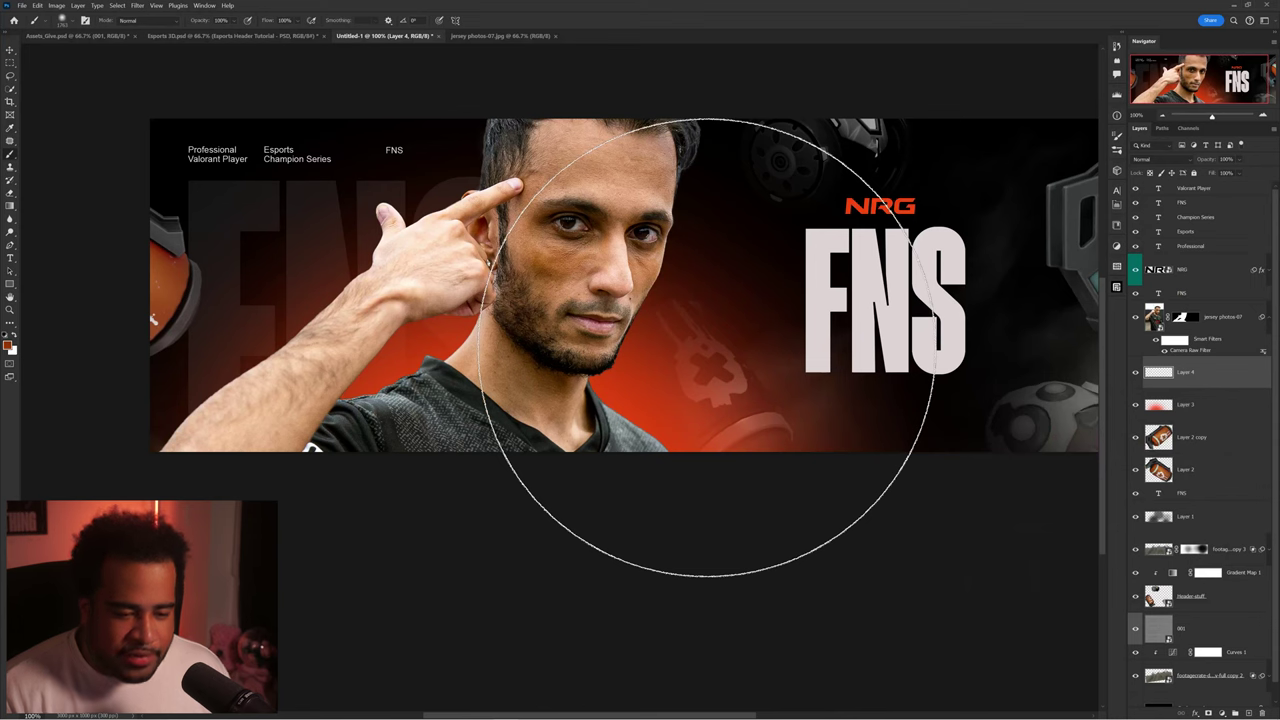
alt+drag(720, 349, 640, 345)
click(508, 443)
- Set the new glow layer's blend mode to Linear Dodge (Add)
key(v)
click(1156, 162)
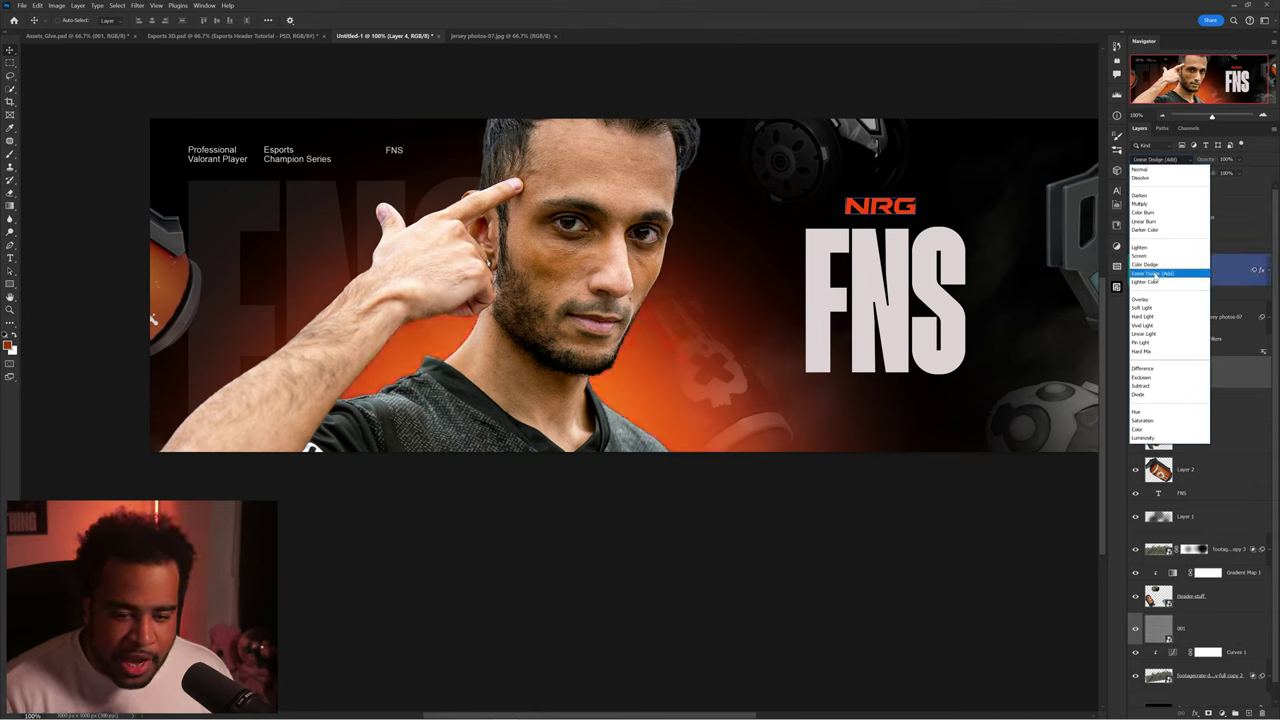
click(1152, 273)
- Adjust the upper glow layer with Hue/Saturation to about Hue +23, Saturation +86 and Lightness +21
click(1204, 381)
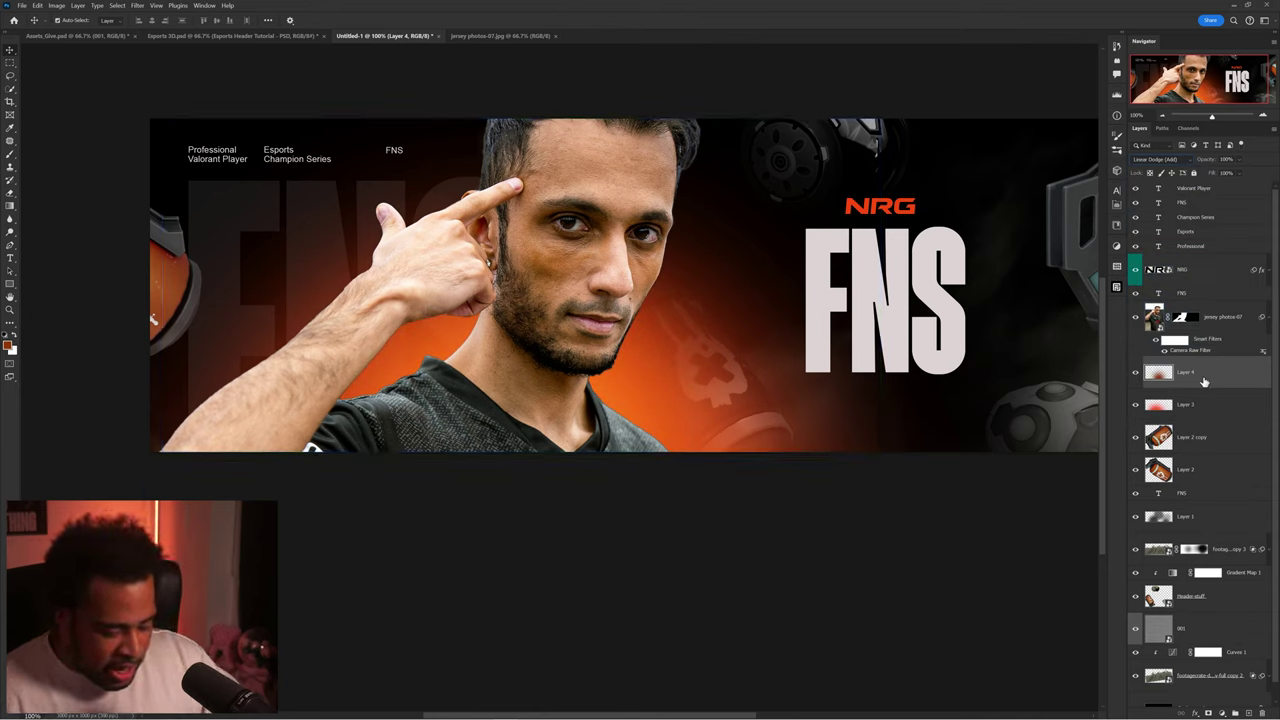
key(ctrl+u)
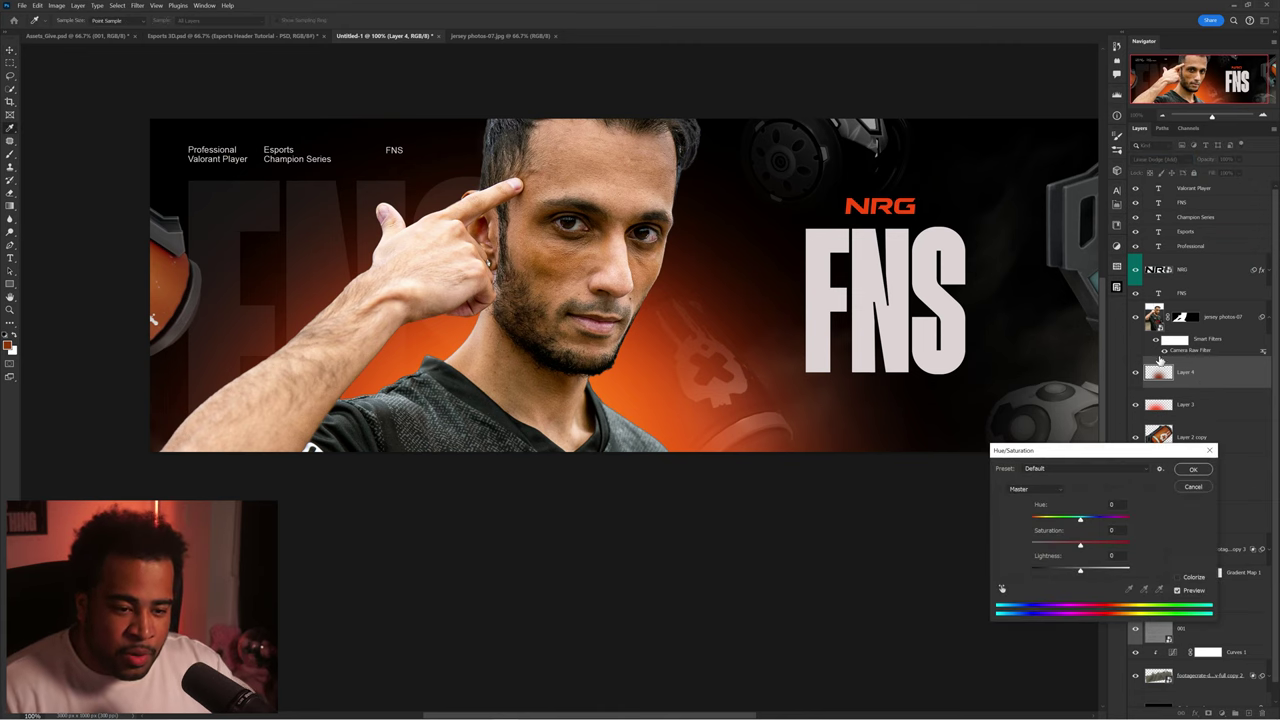
drag(1091, 449, 830, 175)
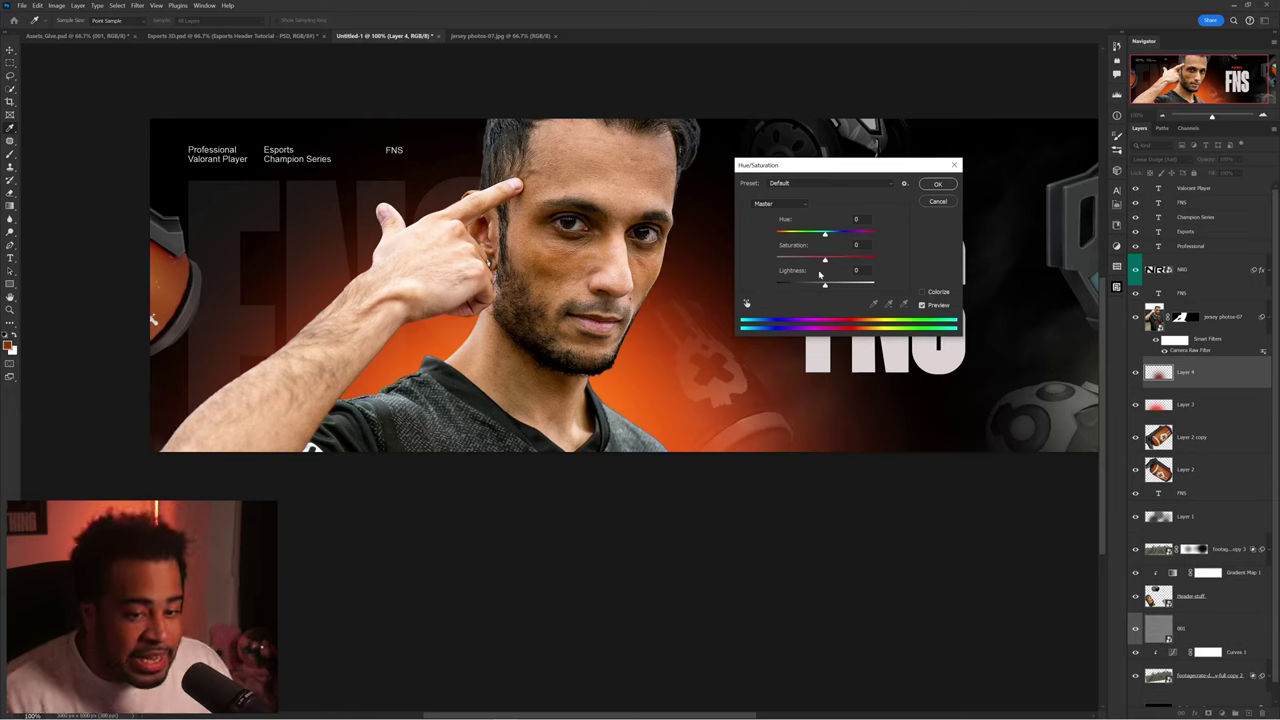
drag(828, 288, 835, 236)
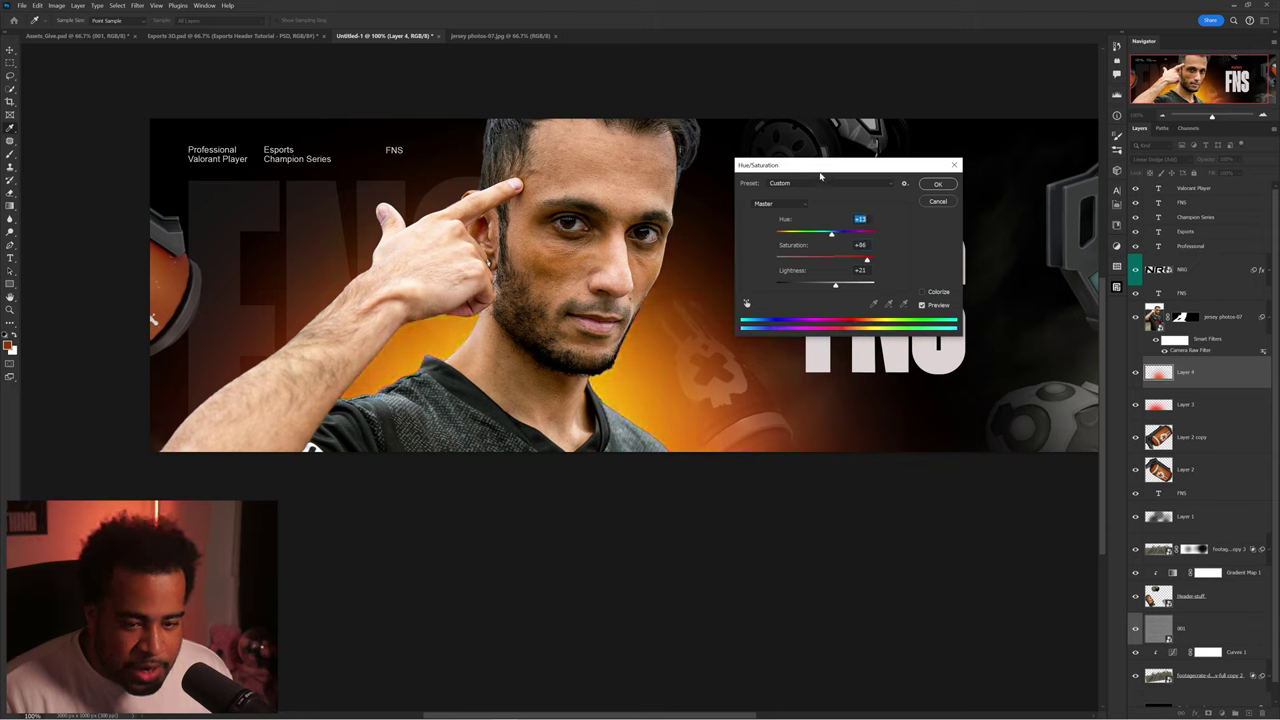
drag(820, 172, 897, 142)
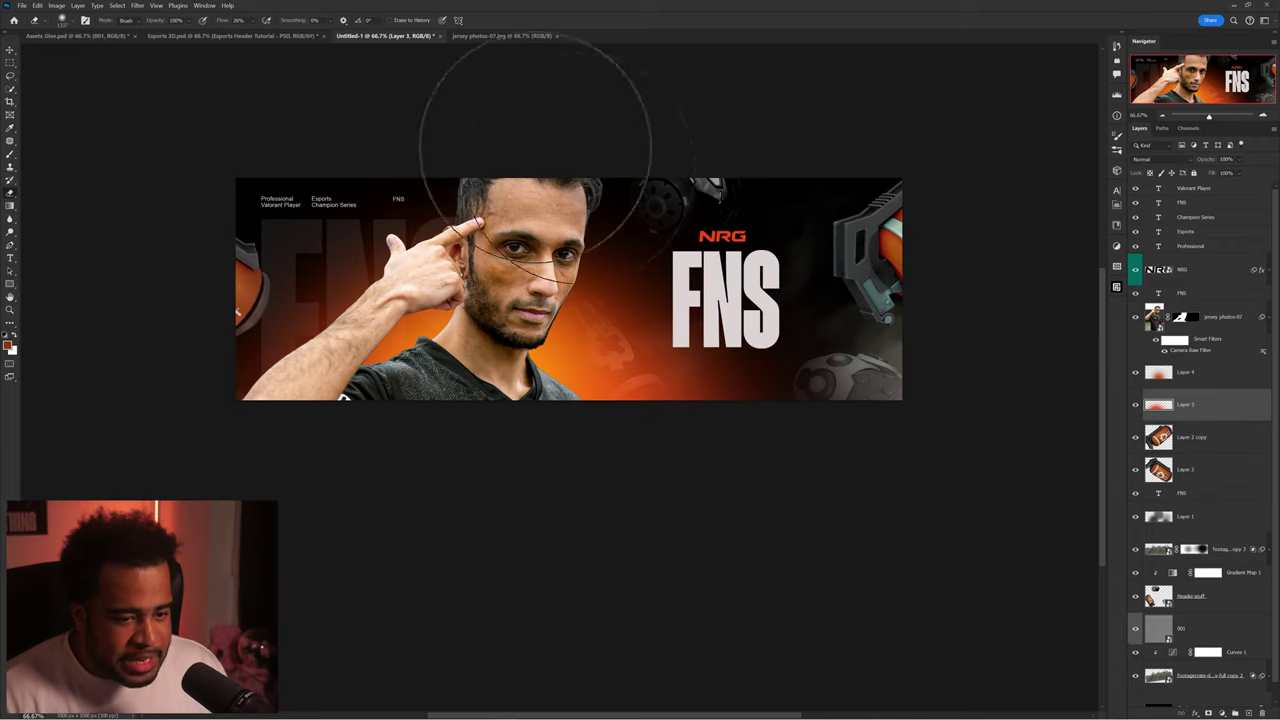
- Soften the upper part of the orange-red glow beside the player's head with a large soft eraser at reduced opacity
click(179, 33)
drag(728, 270, 691, 194)
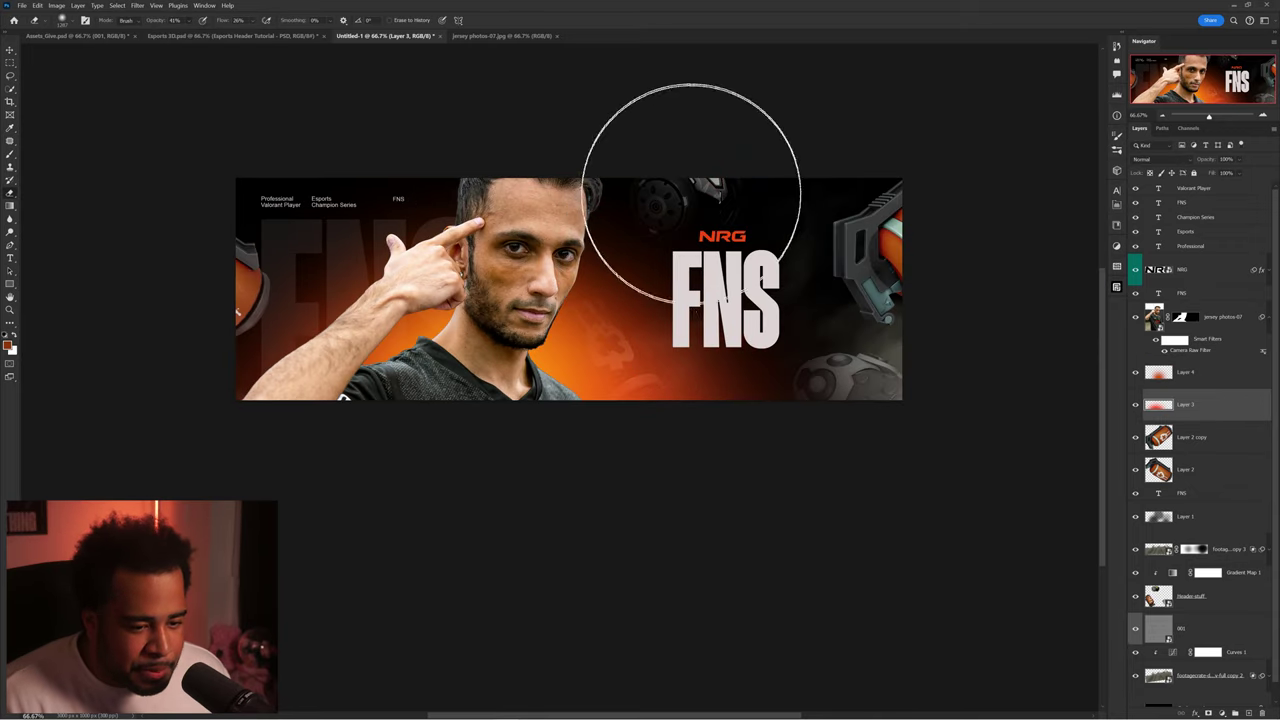
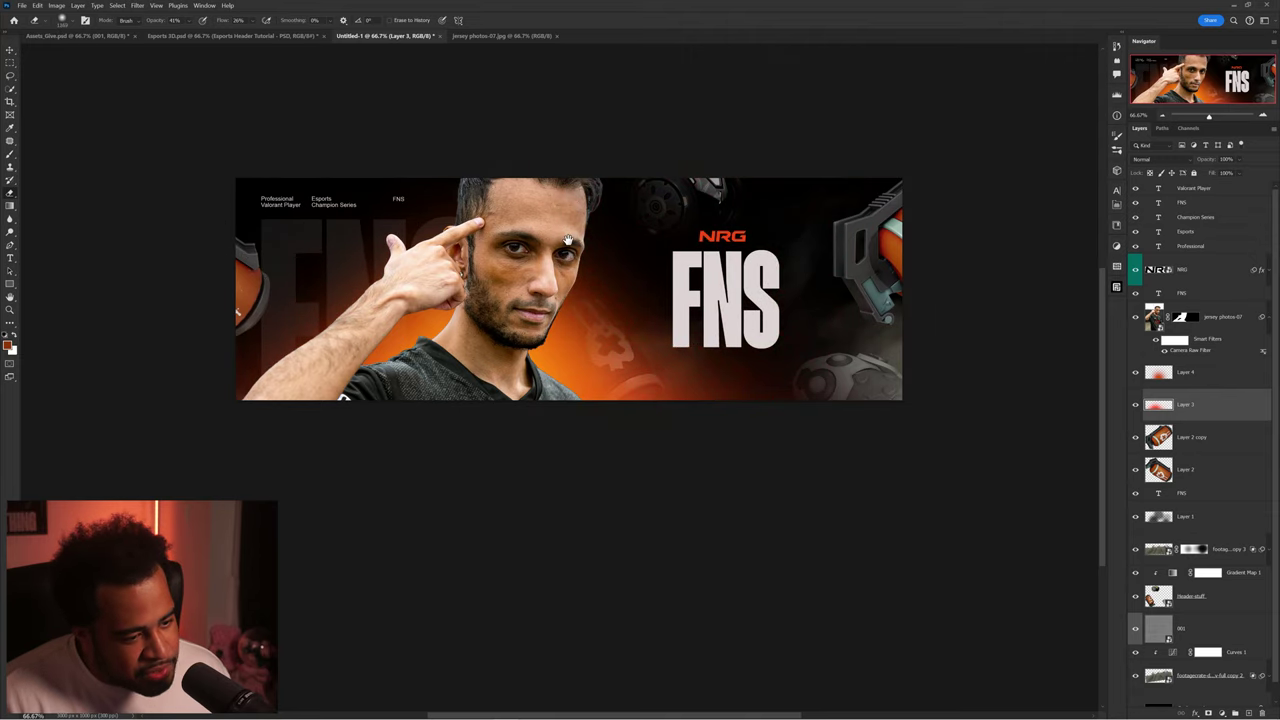
key(v)
scroll(462, 219, up, 2)
drag(534, 154, 576, 122)
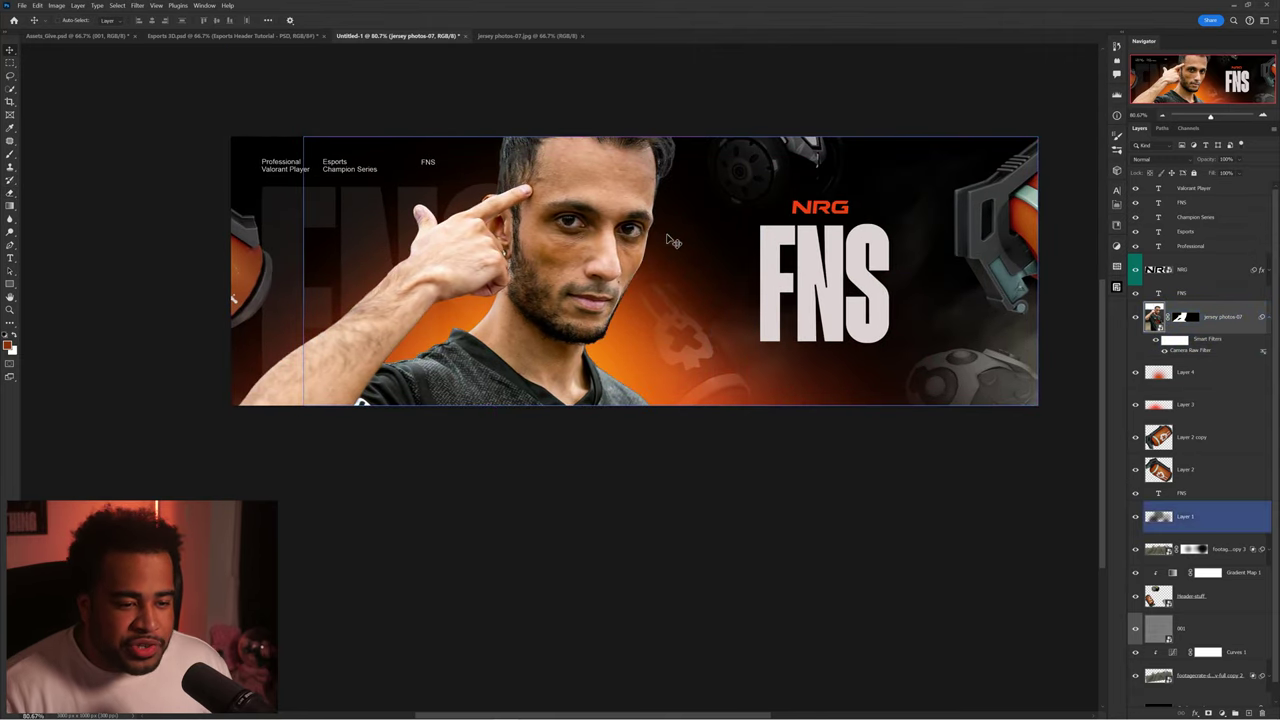
- Add a new layer above the player photo and clip it to the photo
click(1245, 318)
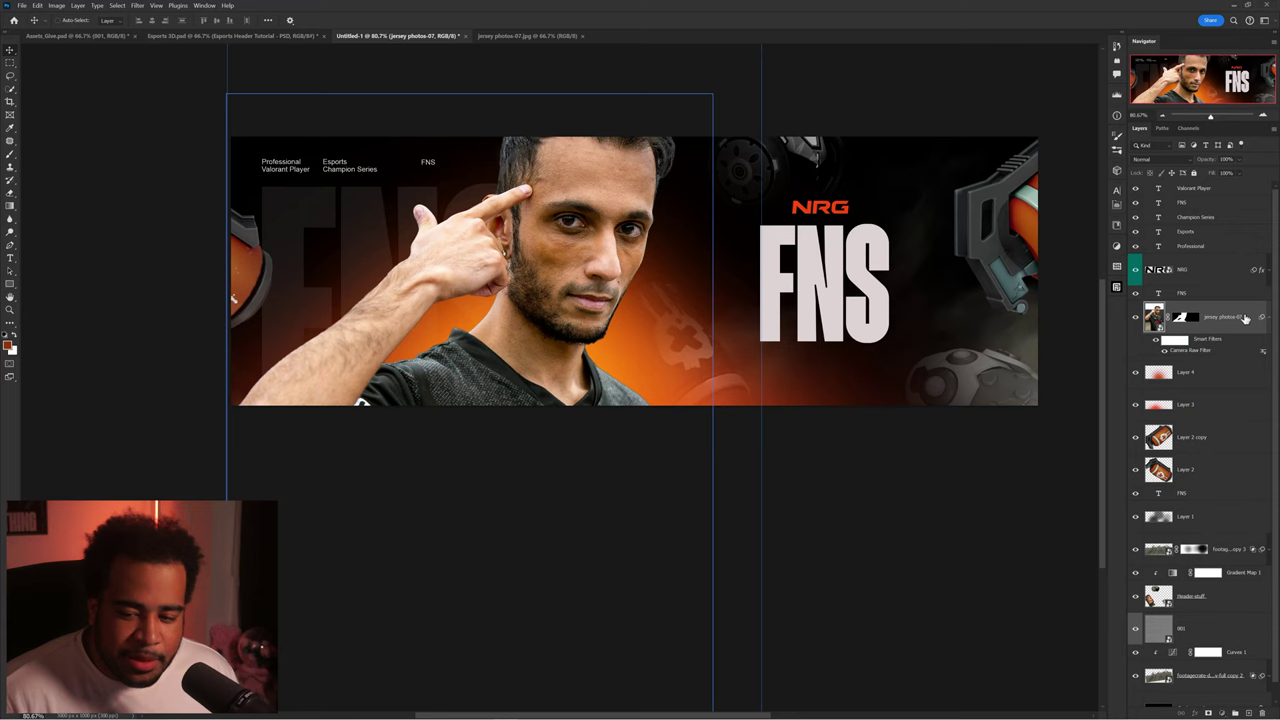
click(1136, 317)
click(1136, 317)
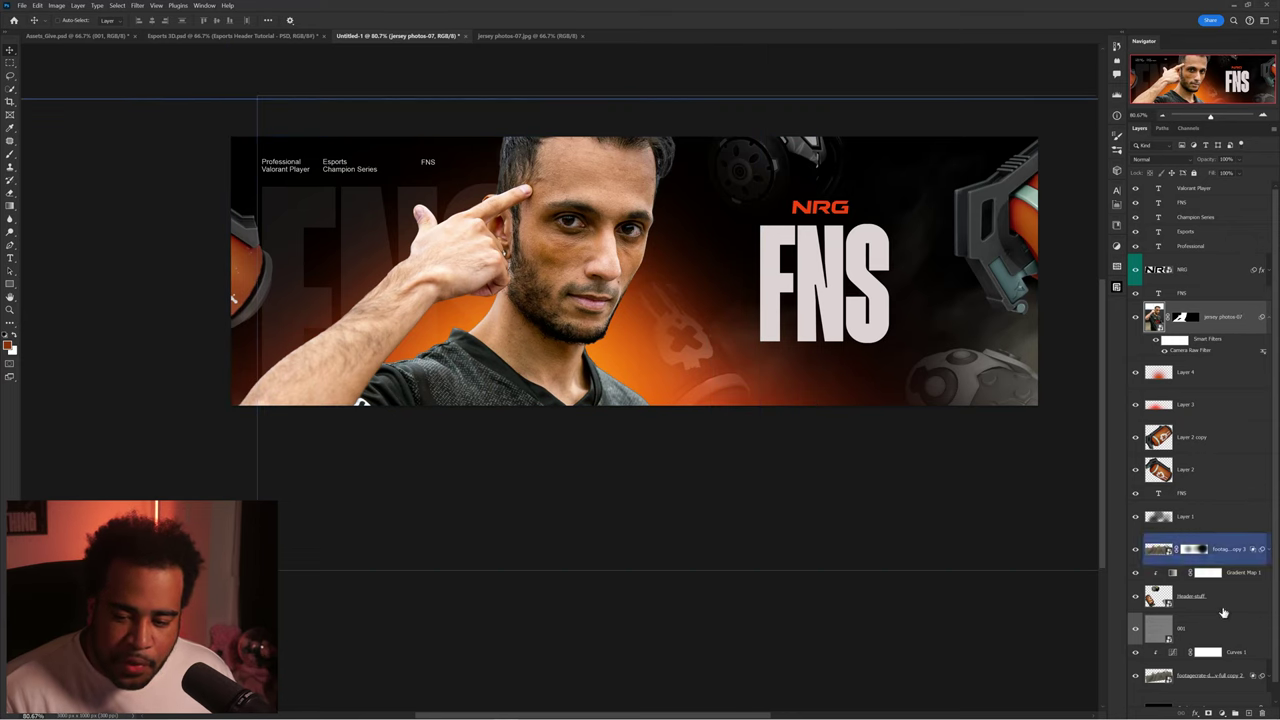
click(1248, 713)
right_click(1224, 316)
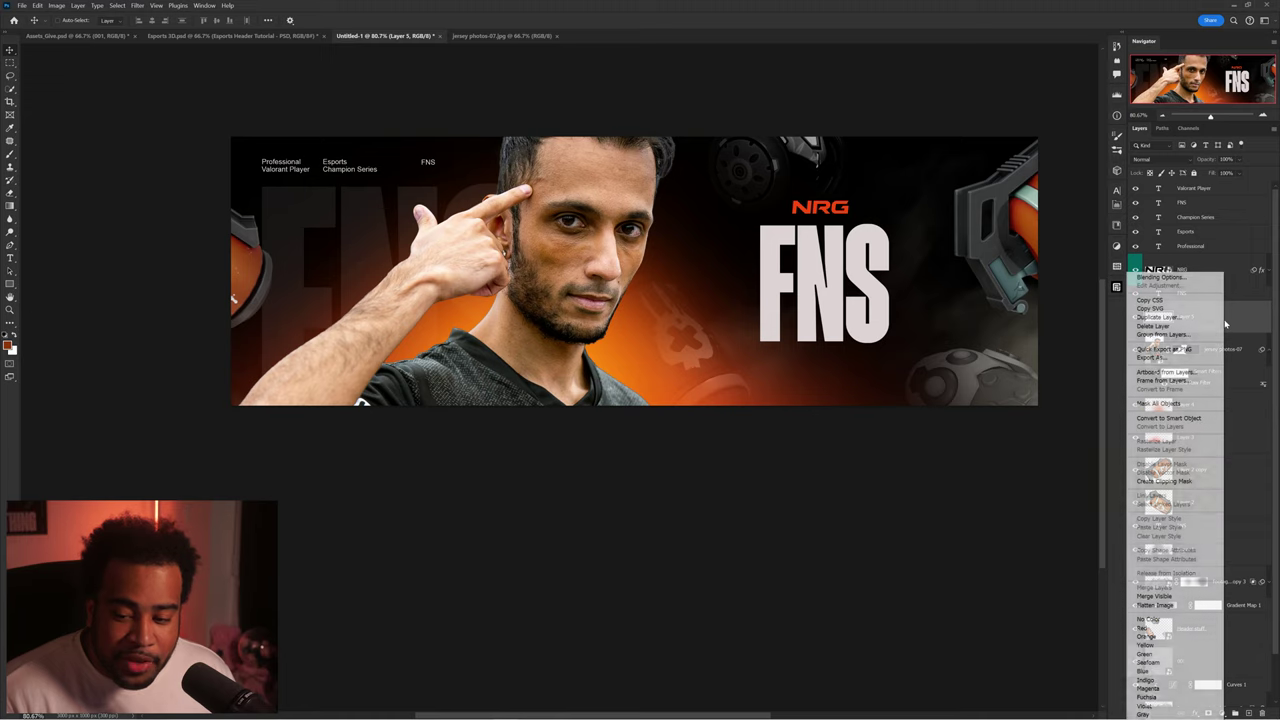
click(1163, 481)
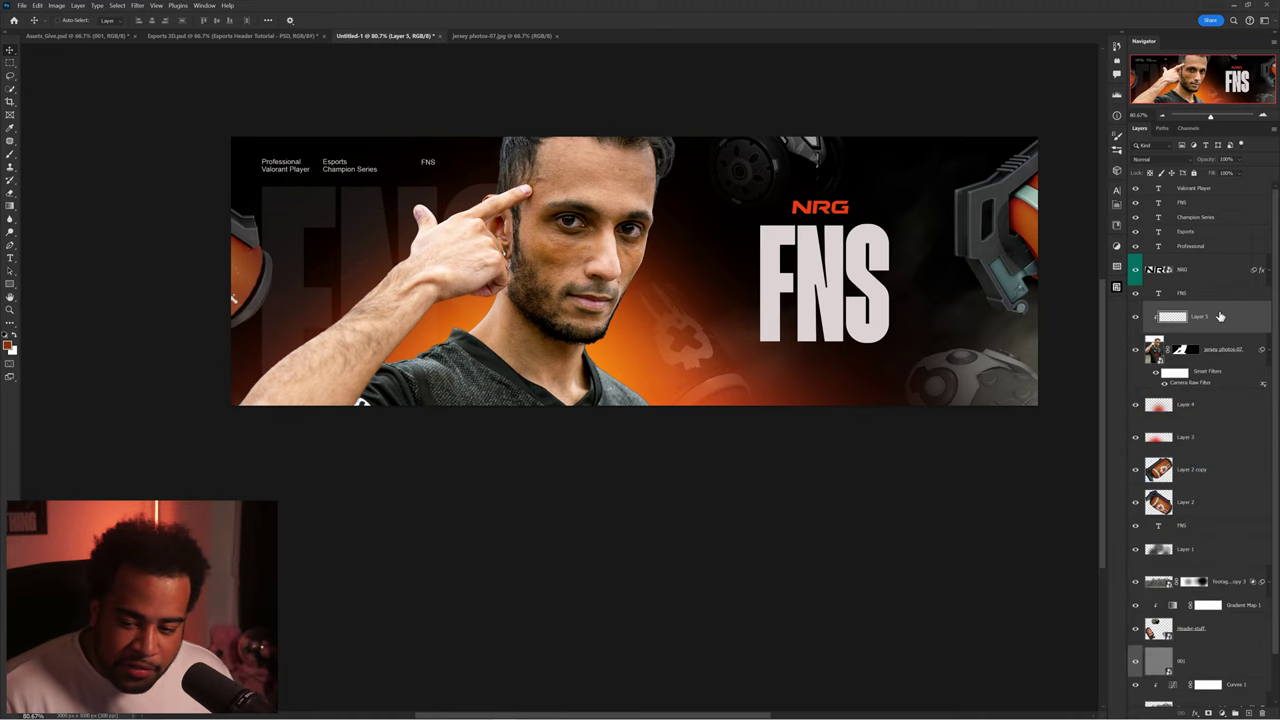
- Paint a thin light-orange rim light along the forearm's lower edge with a small soft brush
key(b)
scroll(484, 262, up, 1)
scroll(484, 262, up, 2)
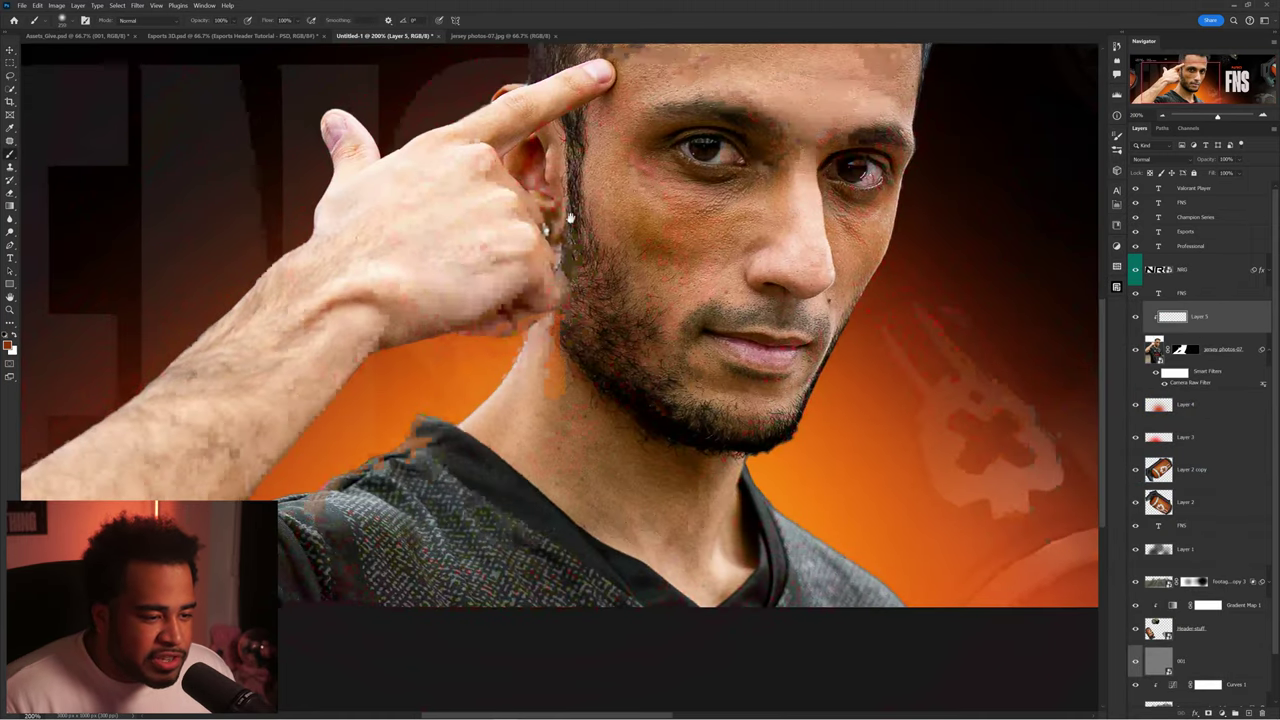
scroll(417, 266, up, 3)
drag(594, 270, 502, 272)
scroll(500, 411, up, 2)
drag(500, 415, 429, 416)
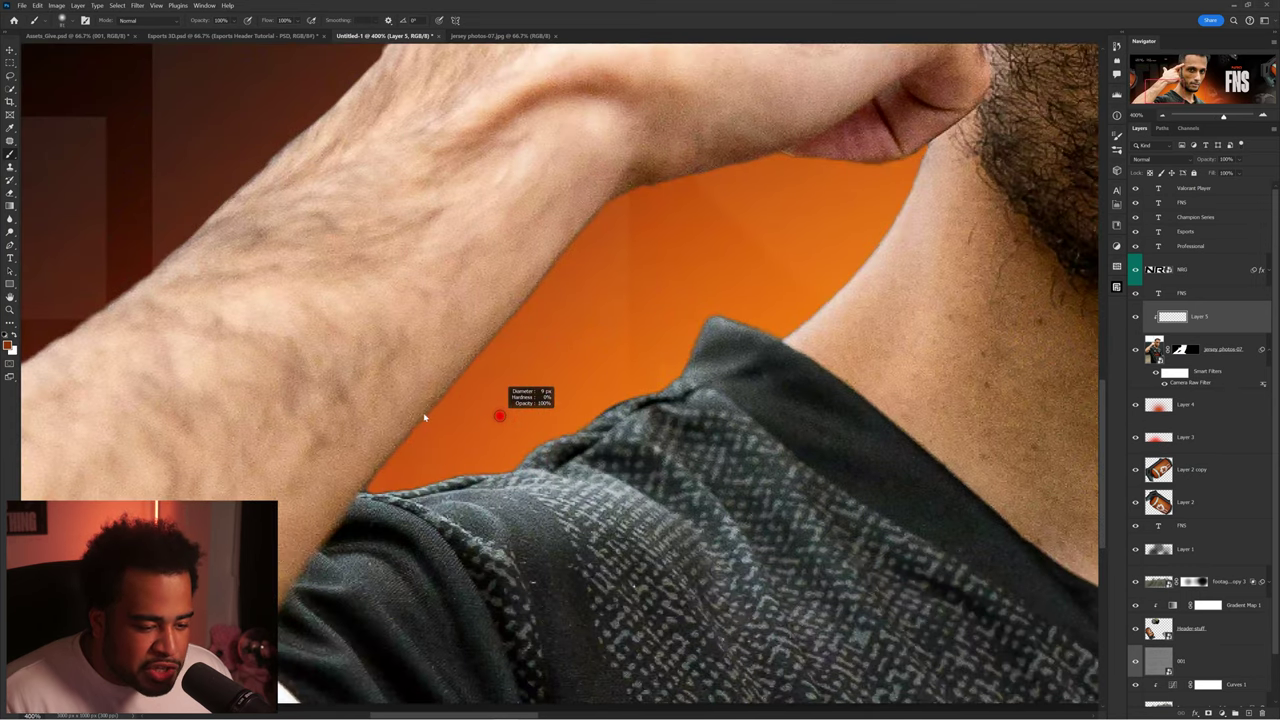
click(9, 345)
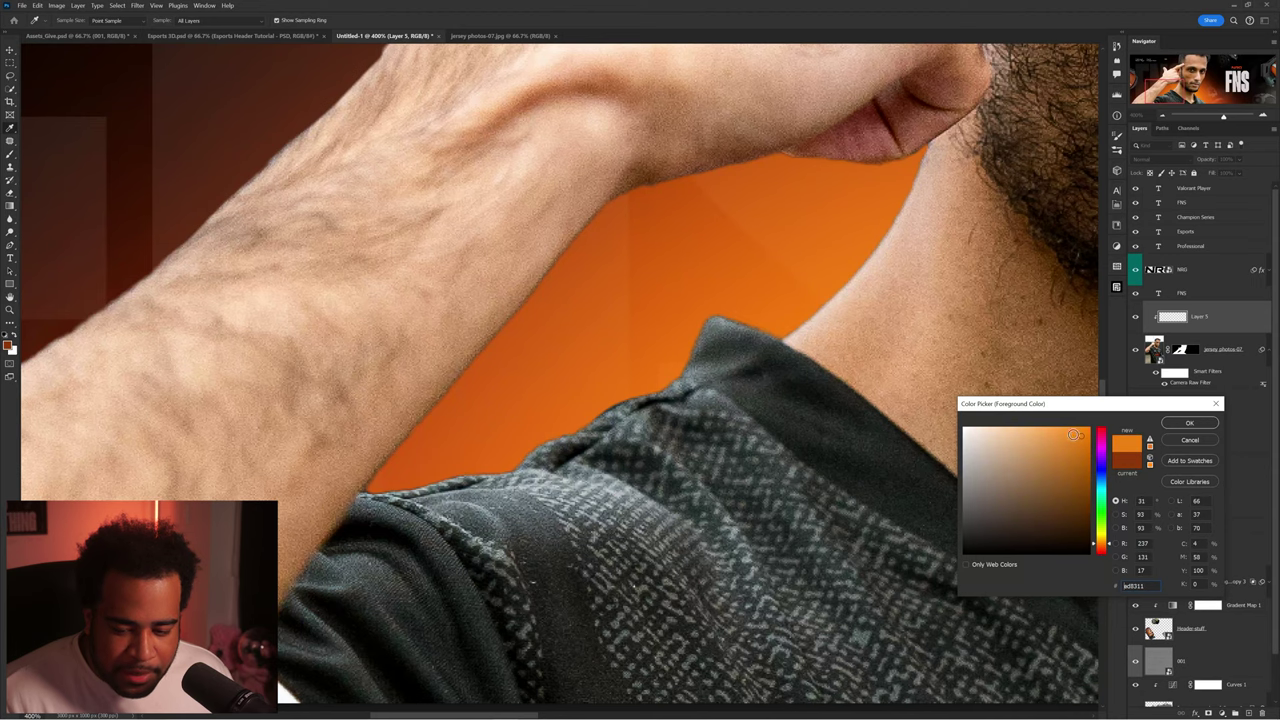
key(Return)
scroll(430, 366, up, 2)
mouse_move(593, 186)
mouse_down()
mouse_move(571, 242)
mouse_move(570, 320)
mouse_move(510, 418)
mouse_up()
shift+click(586, 230)
shift+click(580, 271)
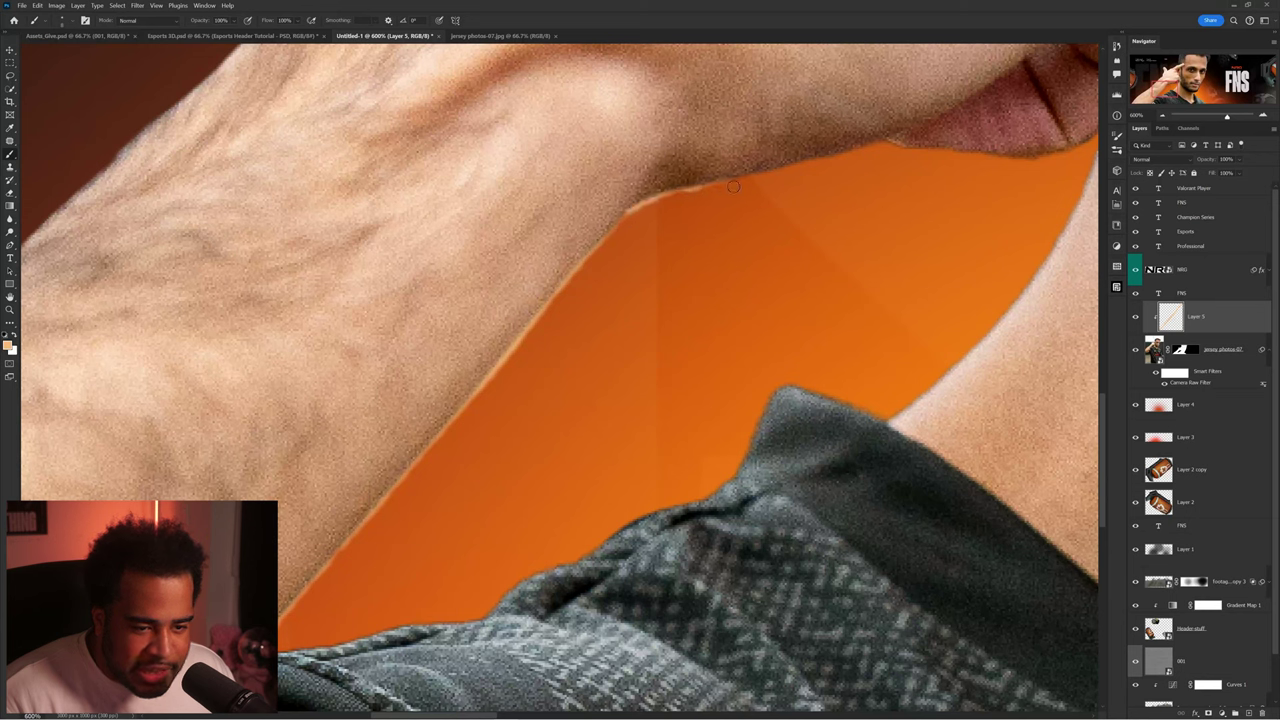
- Continue the thin light-orange rim light along the underside of the wrist and hand
mouse_move(655, 186)
mouse_down()
mouse_move(777, 143)
mouse_move(693, 179)
mouse_move(802, 155)
mouse_up()
key(ctrl+z)
key(ctrl+z)
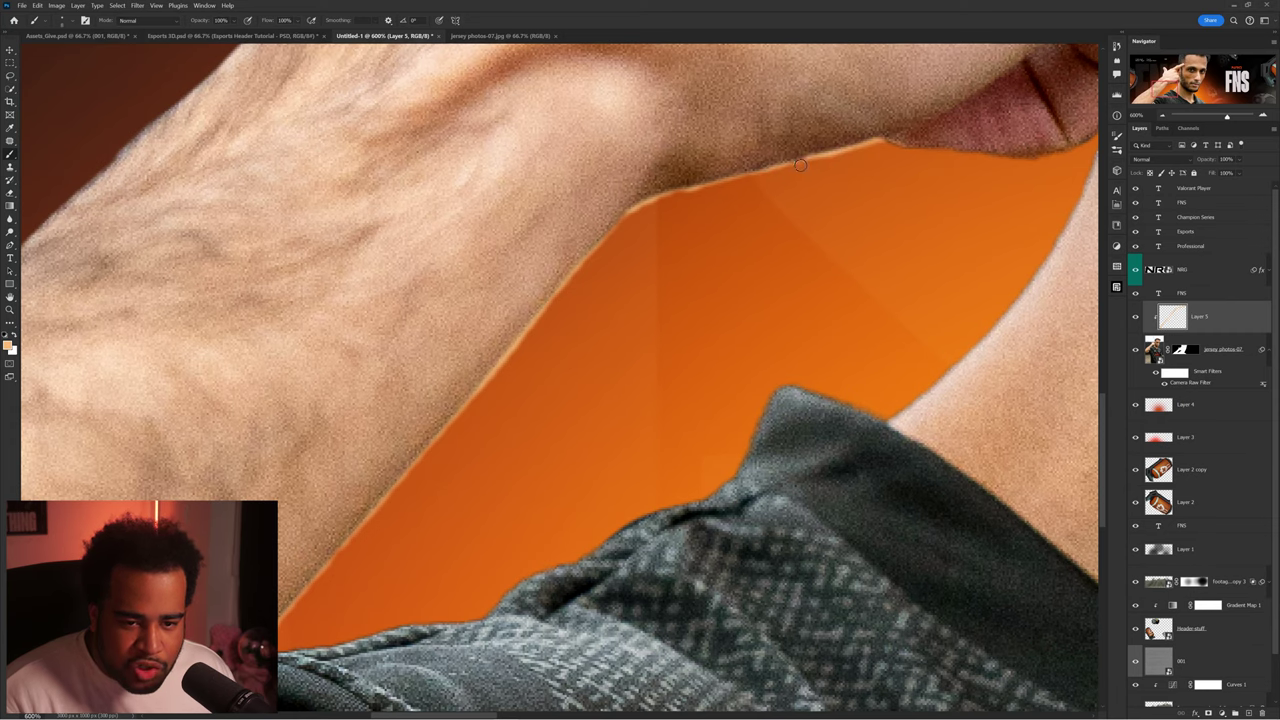
drag(687, 195, 437, 291)
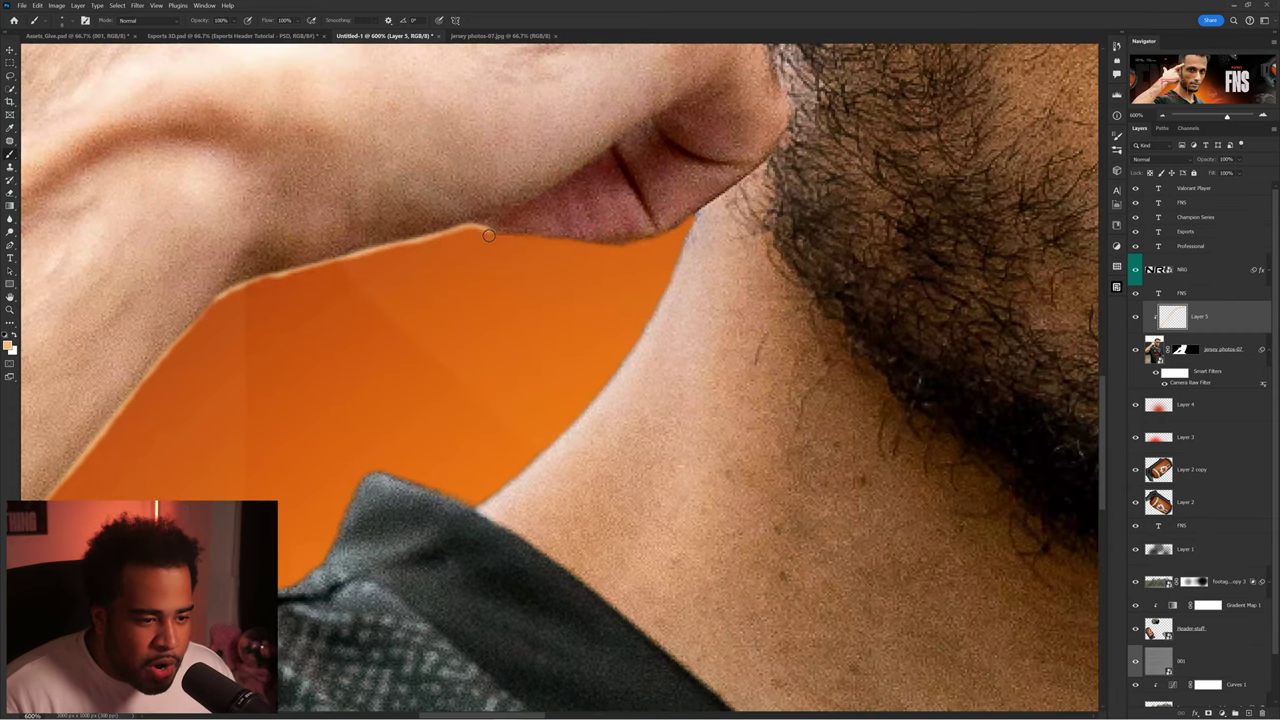
key(e)
key(ctrl+1)
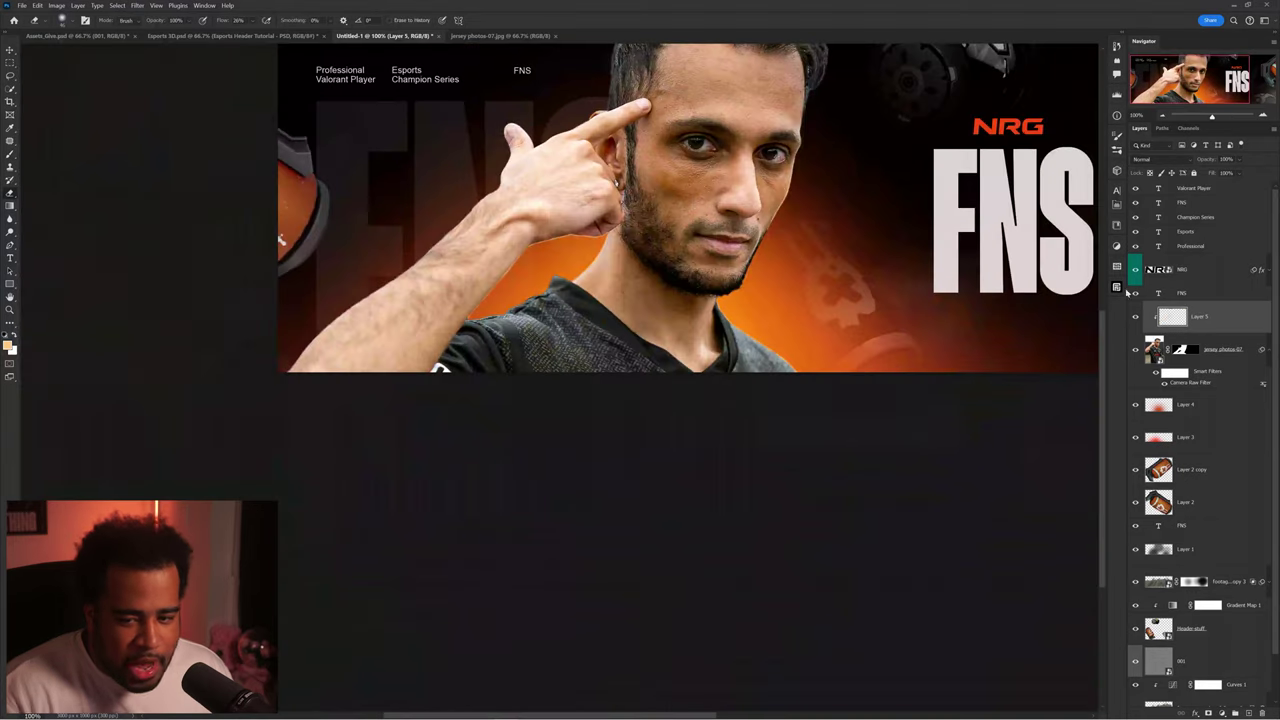
- Add another layer clipped to the player photo and set its blend mode to Linear Dodge (Add)
click(1249, 712)
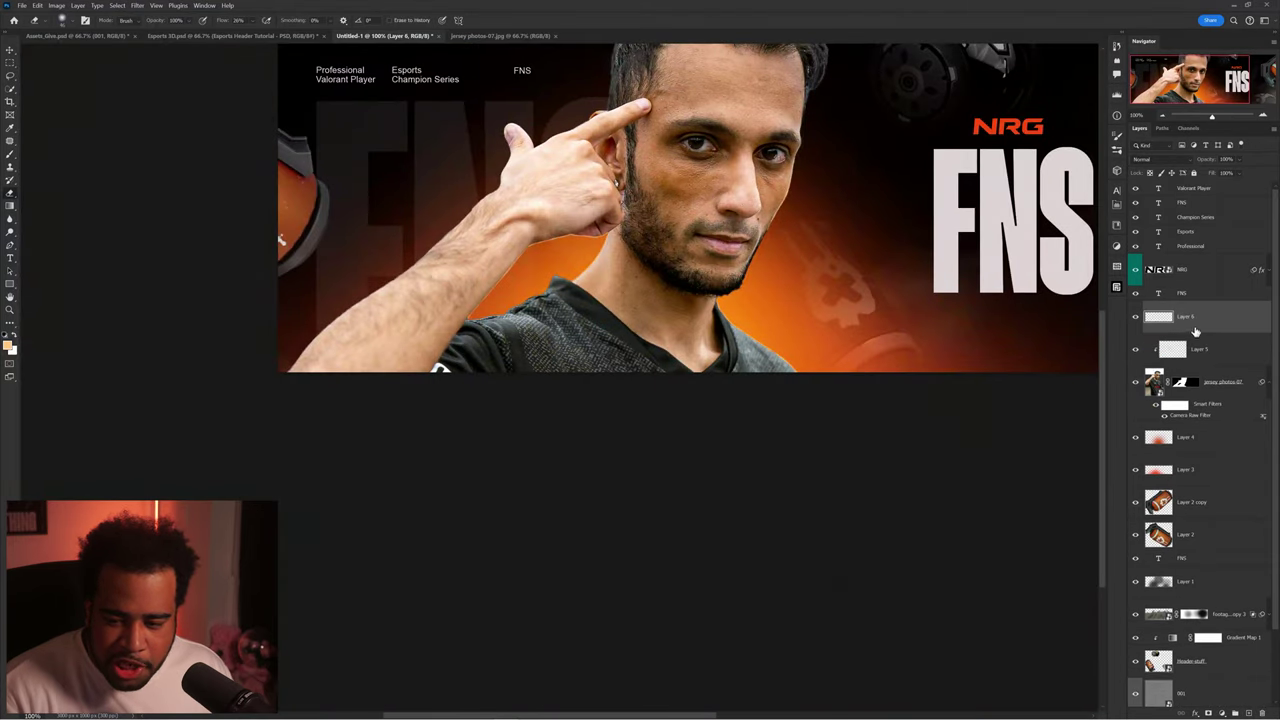
right_click(1195, 331)
click(1141, 481)
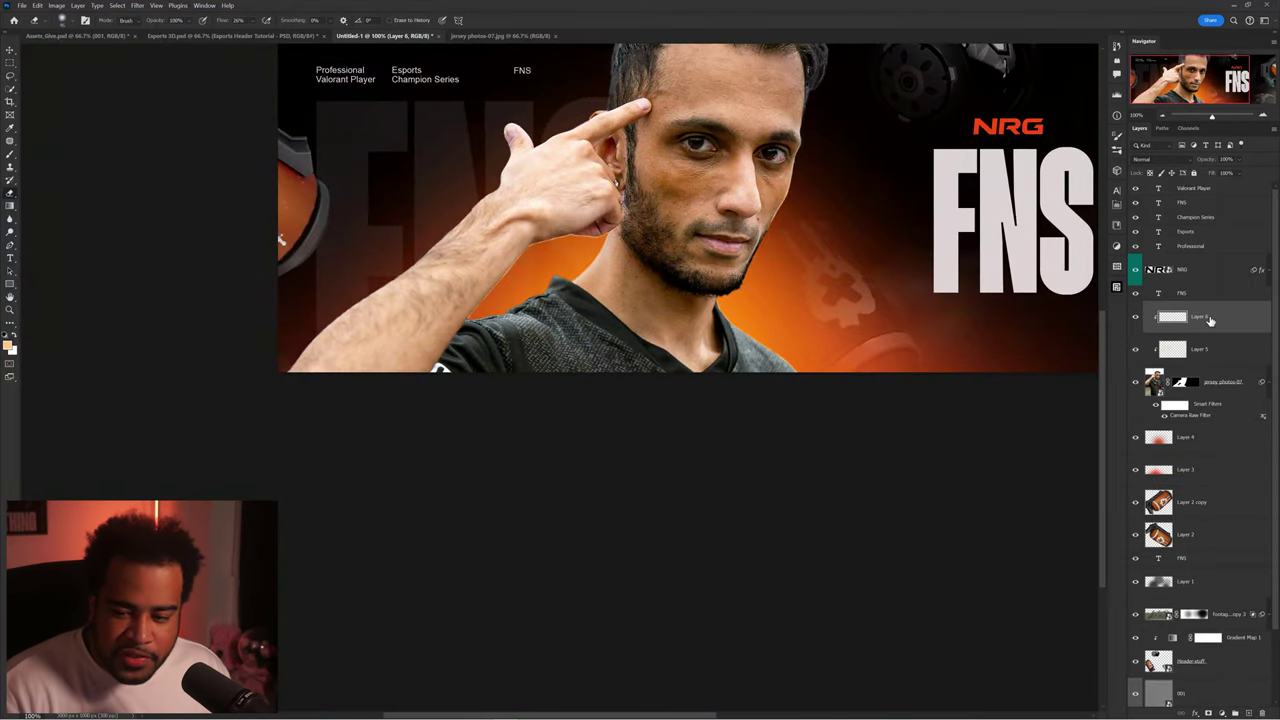
click(1158, 160)
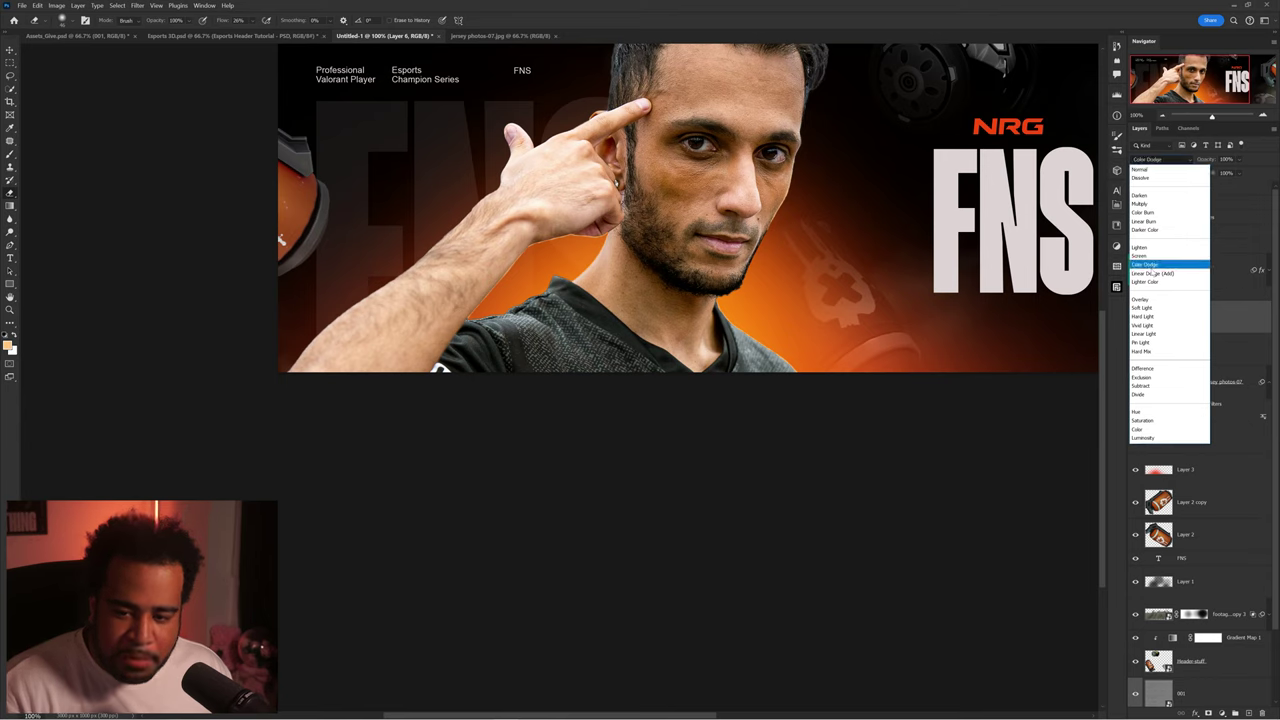
click(1166, 274)
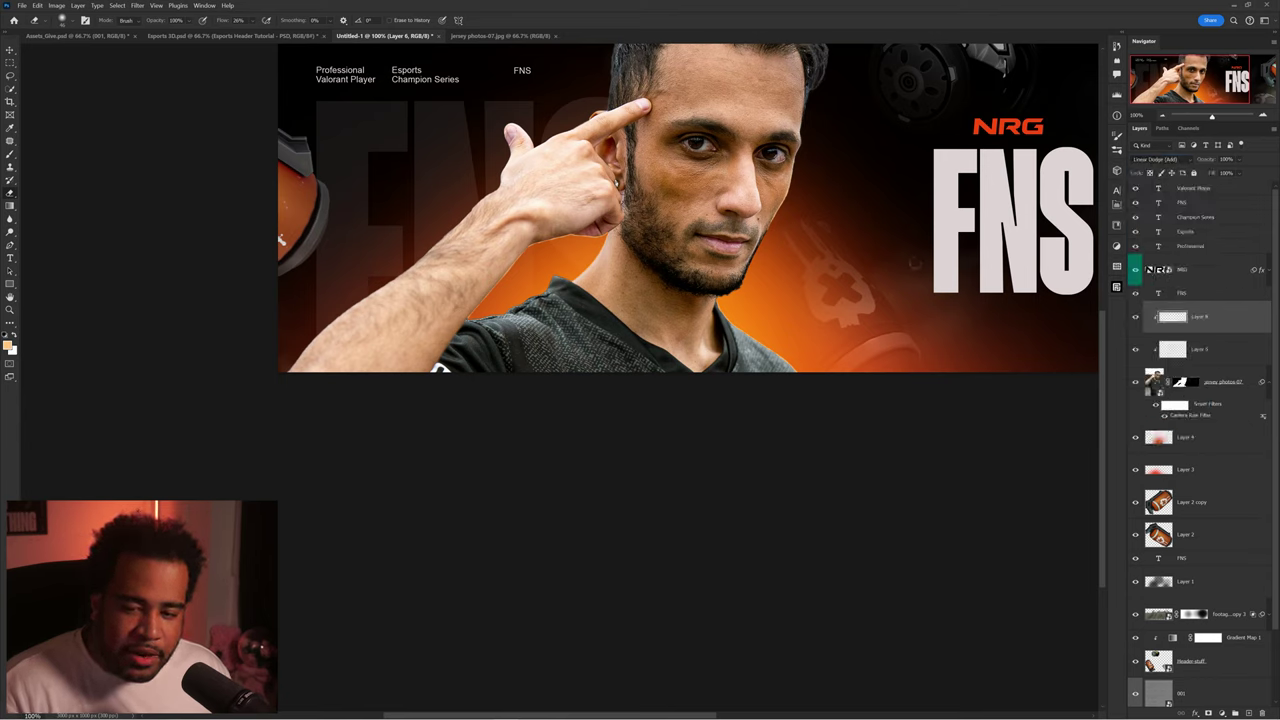
- Set up a soft brush with a dark orange-brown colour (#823913) and about 72% opacity for the player's edge lighting
click(8, 345)
click(302, 201)
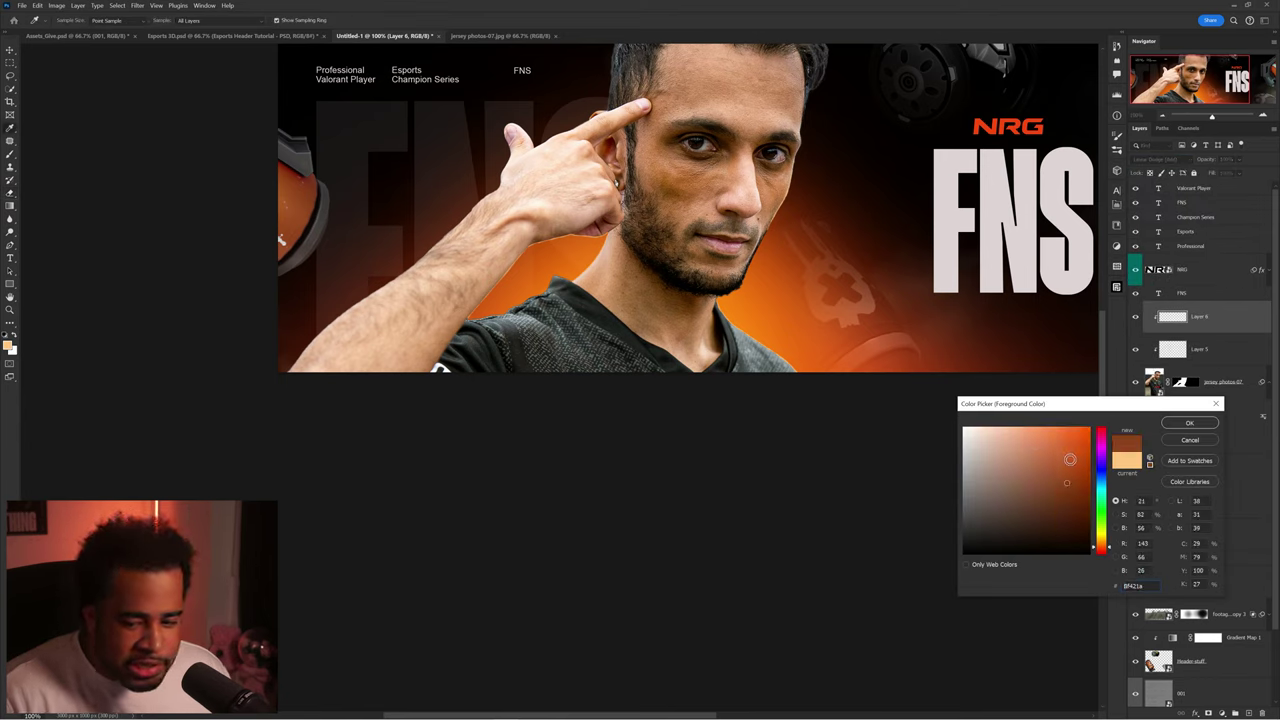
click(1180, 424)
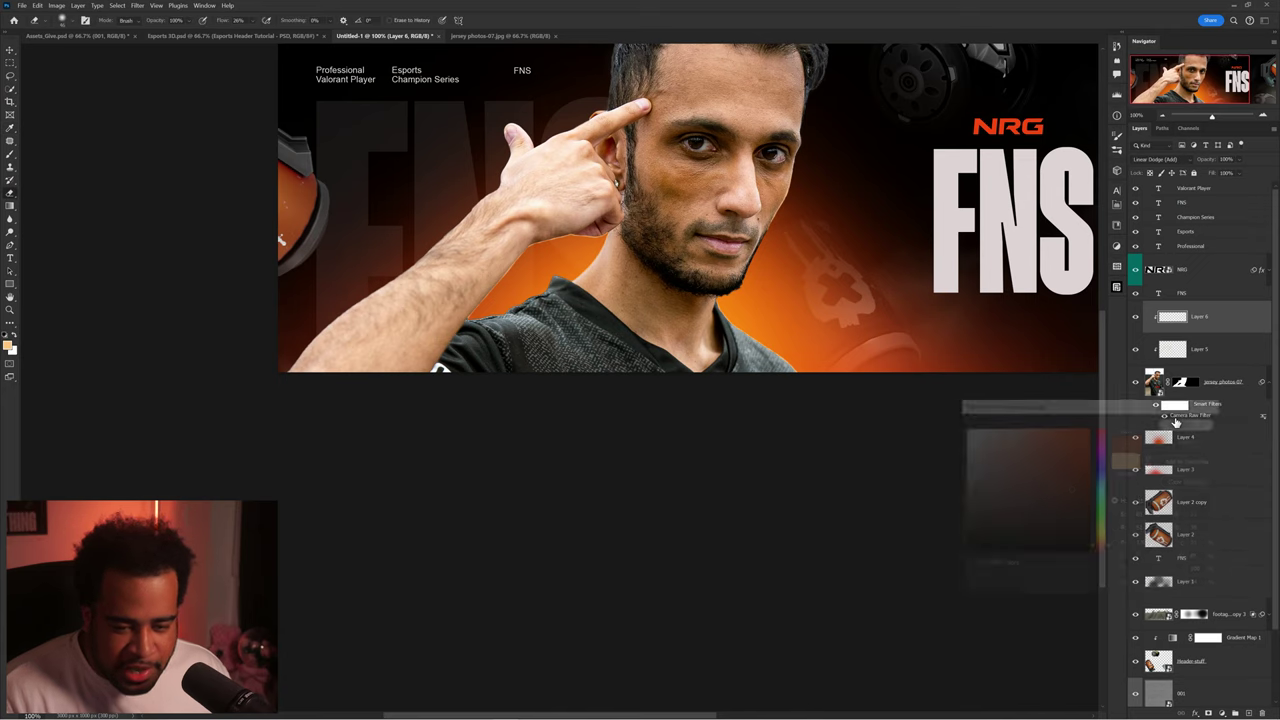
key(b)
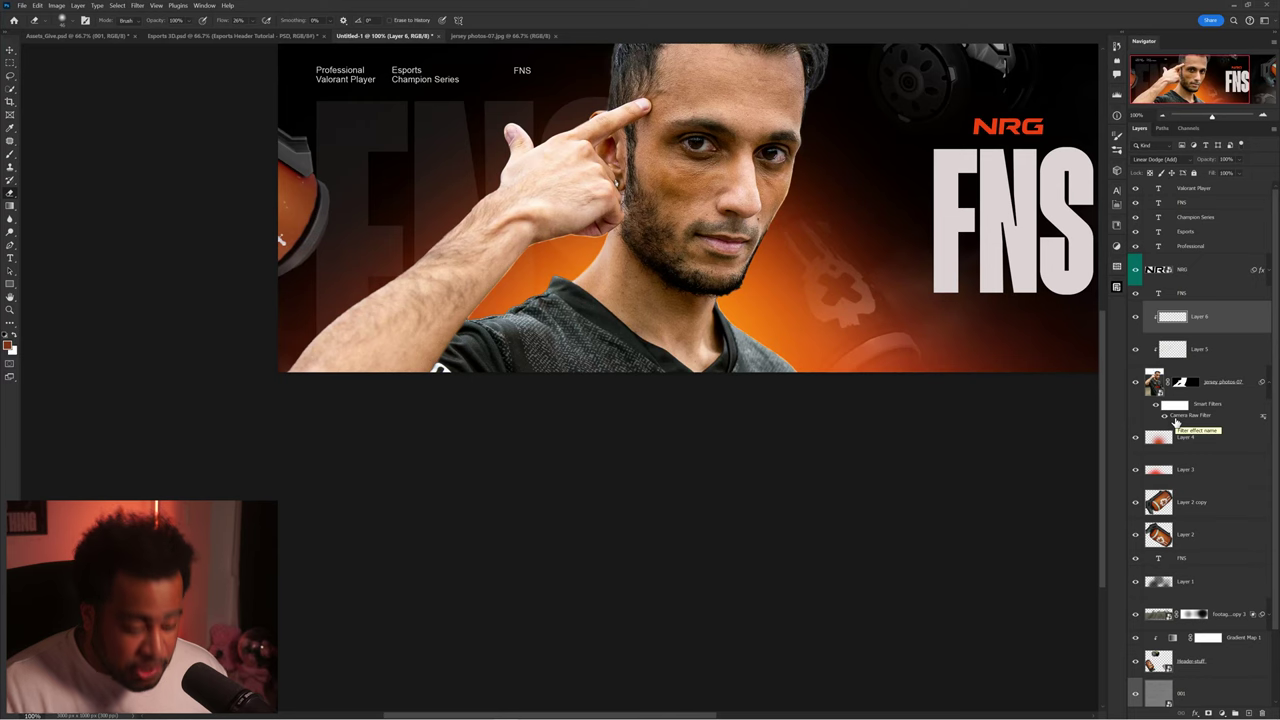
key(b)
scroll(525, 306, up, 2)
mouse_move(449, 307)
mouse_down()
mouse_move(443, 260)
mouse_move(437, 269)
mouse_up()
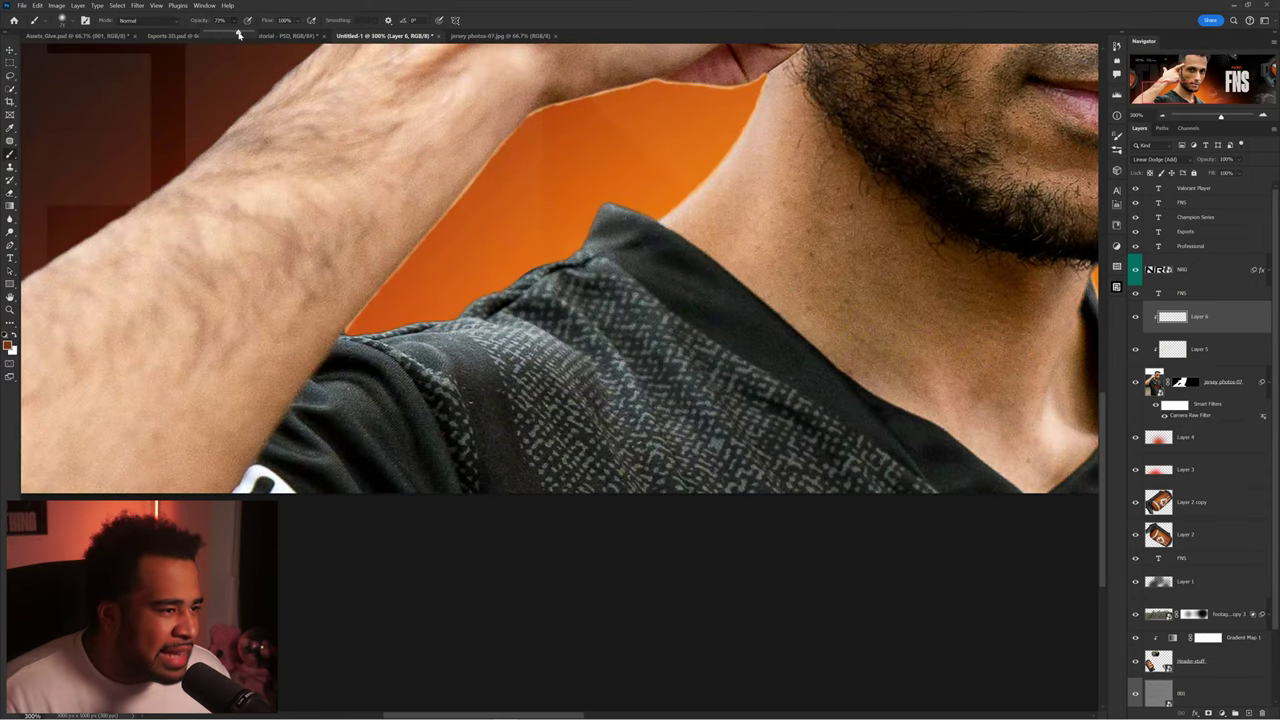
- Paint soft orange light over the forearm's underside, the wrist, the neck edge and the jersey's shoulder
mouse_move(457, 198)
mouse_down()
mouse_move(500, 198)
mouse_move(446, 200)
mouse_move(410, 179)
mouse_up()
mouse_move(366, 277)
mouse_down()
mouse_move(349, 266)
mouse_move(475, 110)
mouse_up()
key(ctrl+z)
drag(390, 305, 615, 100)
mouse_move(521, 211)
mouse_down()
mouse_move(477, 283)
mouse_move(602, 208)
mouse_up()
mouse_move(550, 247)
mouse_down()
mouse_move(623, 234)
mouse_move(641, 217)
mouse_up()
mouse_move(641, 217)
mouse_down()
mouse_move(577, 277)
mouse_move(532, 275)
mouse_move(423, 400)
mouse_move(400, 476)
mouse_move(463, 447)
mouse_up()
alt+right_click(423, 362)
key(e)
scroll(661, 391, down, 2)
key(b)
- Add a third clipped layer above the player in Linear Dodge (Add) mode and set the brush colour to dark red (#611908)
click(1249, 712)
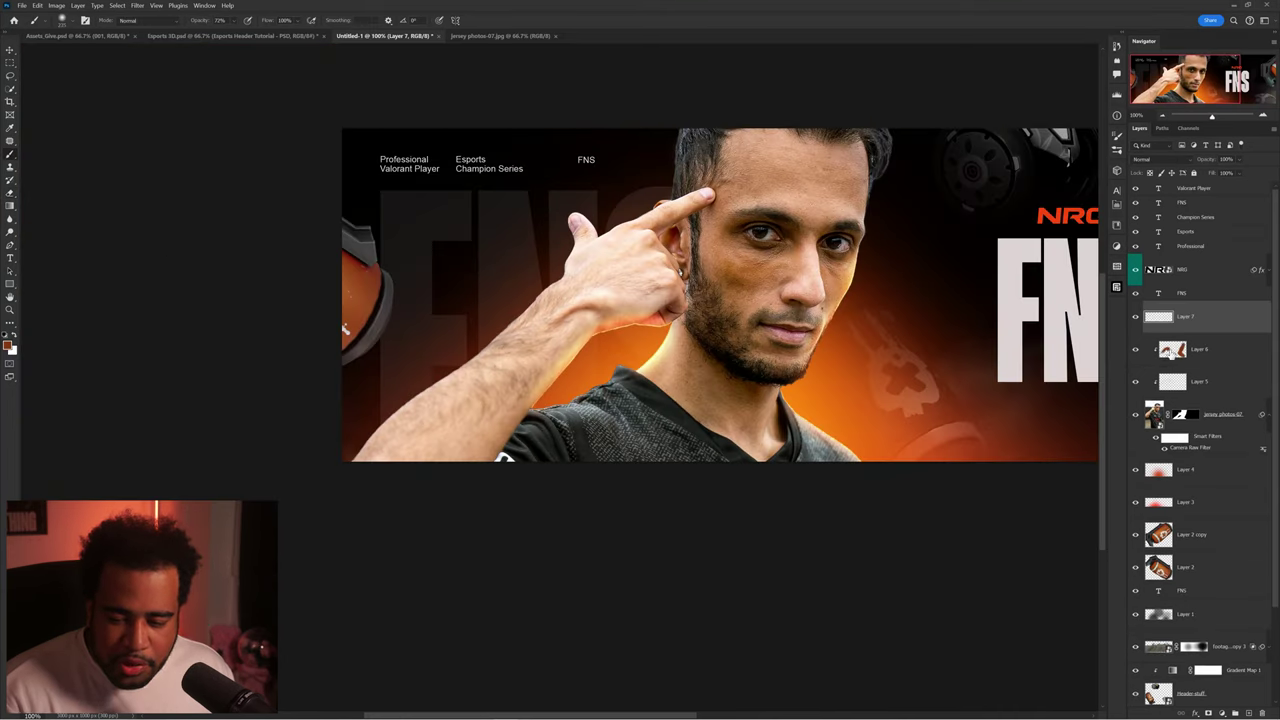
key(n)
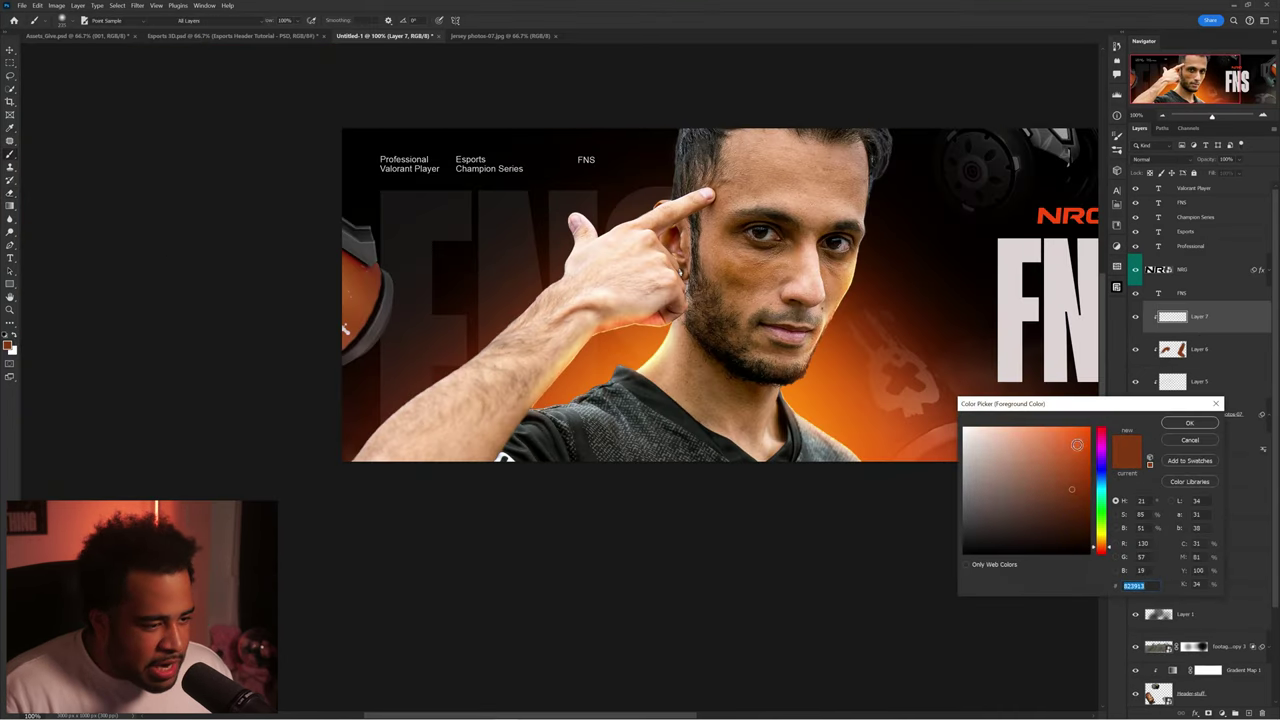
drag(1103, 552, 1096, 541)
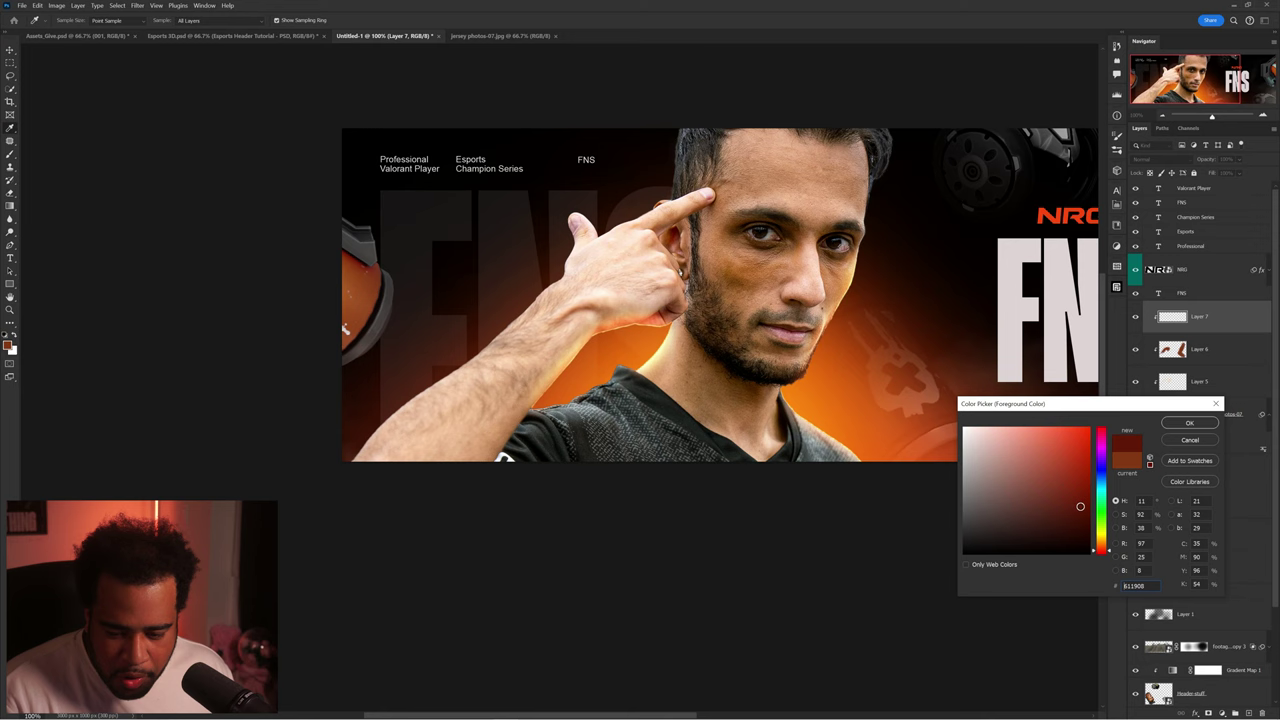
click(1170, 422)
click(1158, 159)
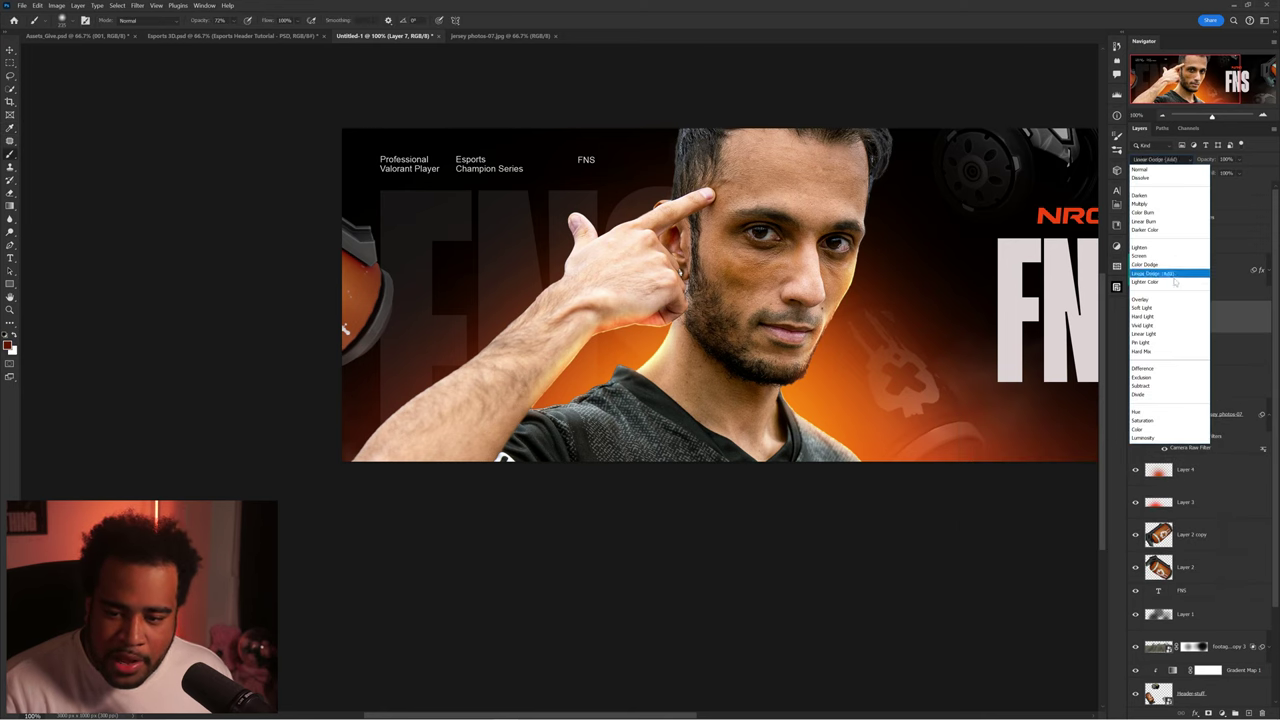
click(1170, 272)
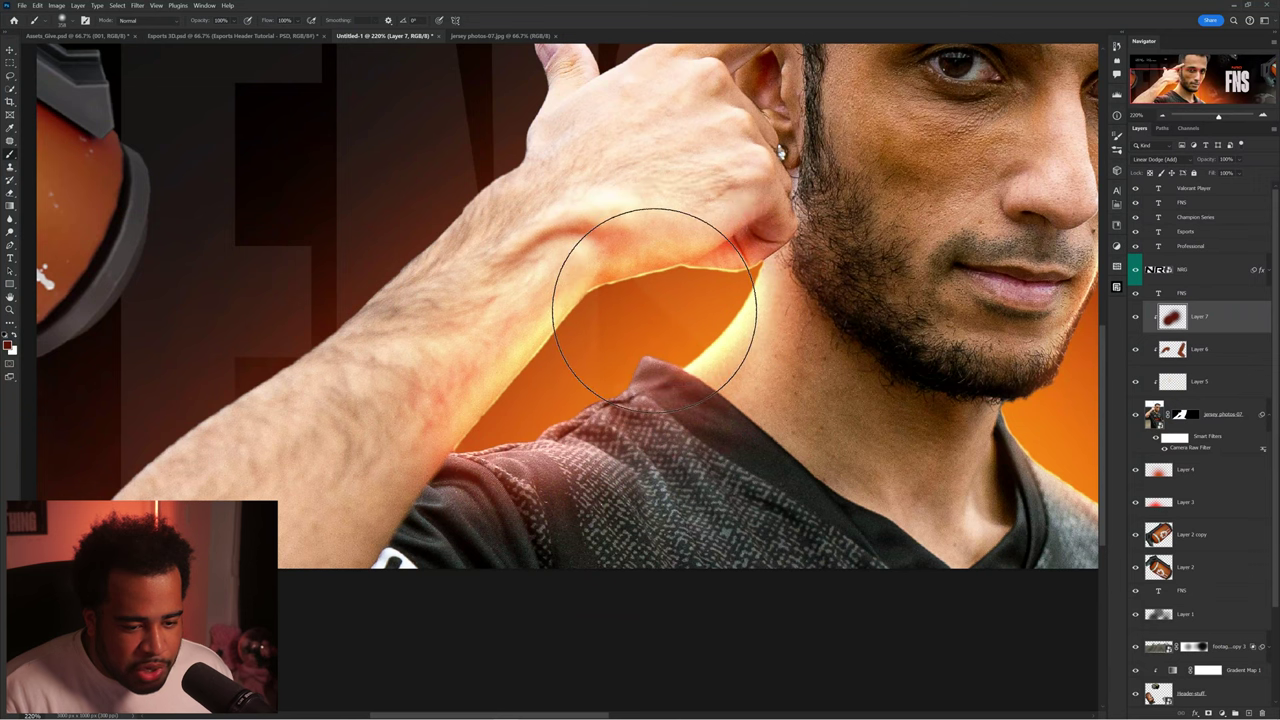
- Paint soft dark red light over the shoulder beside the Valorant skull emblem and along that side of the player's jaw and cheek
drag(697, 394, 346, 297)
mouse_move(757, 360)
mouse_down()
mouse_move(797, 372)
mouse_move(844, 414)
mouse_up()
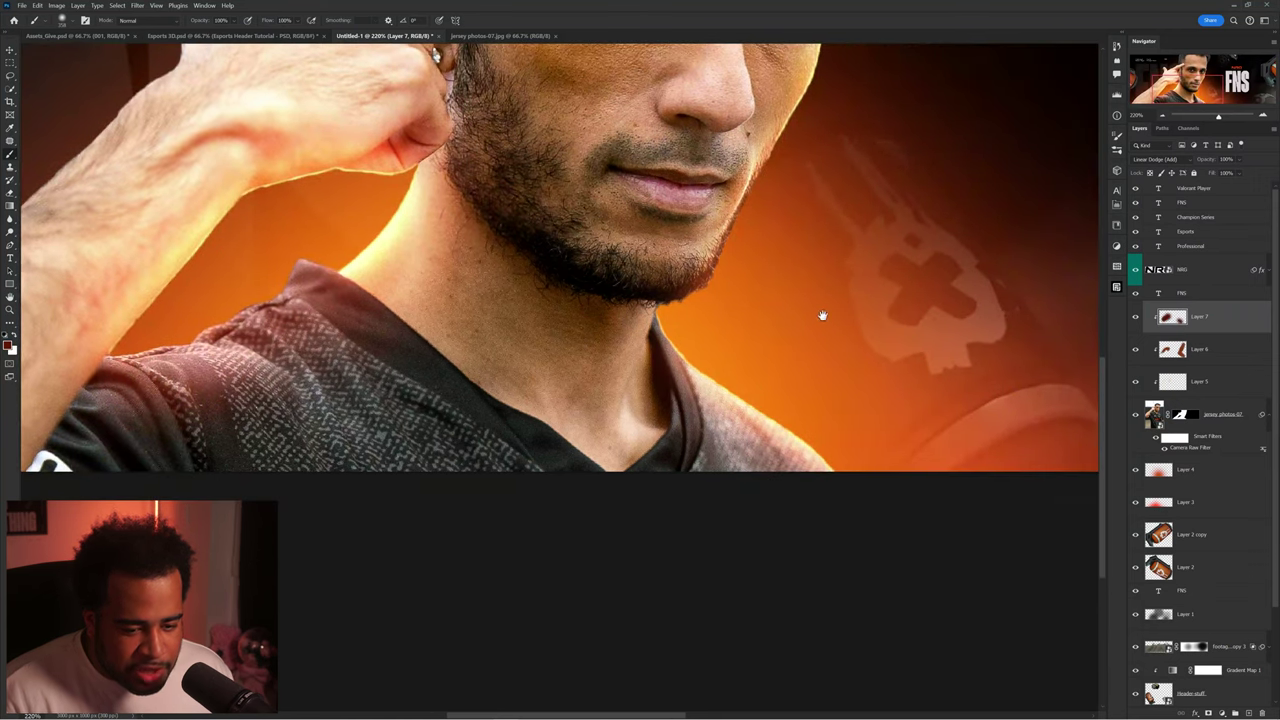
drag(862, 177, 797, 358)
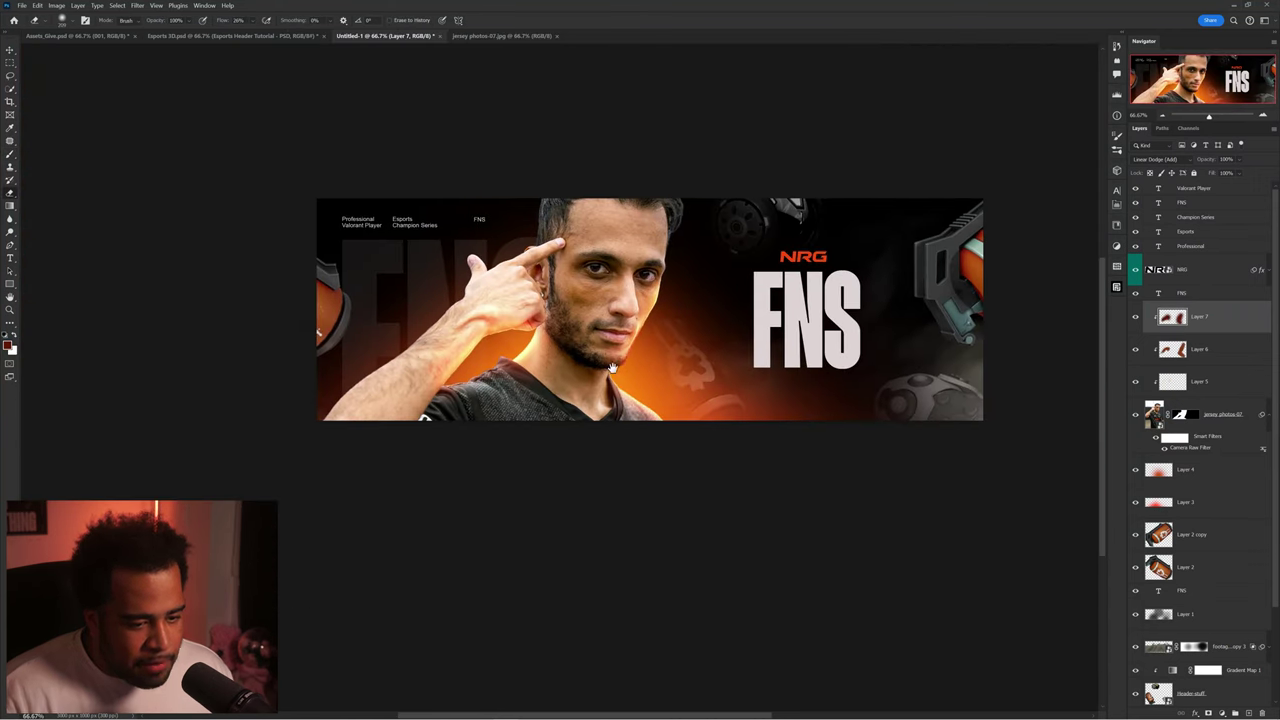
drag(612, 368, 655, 374)
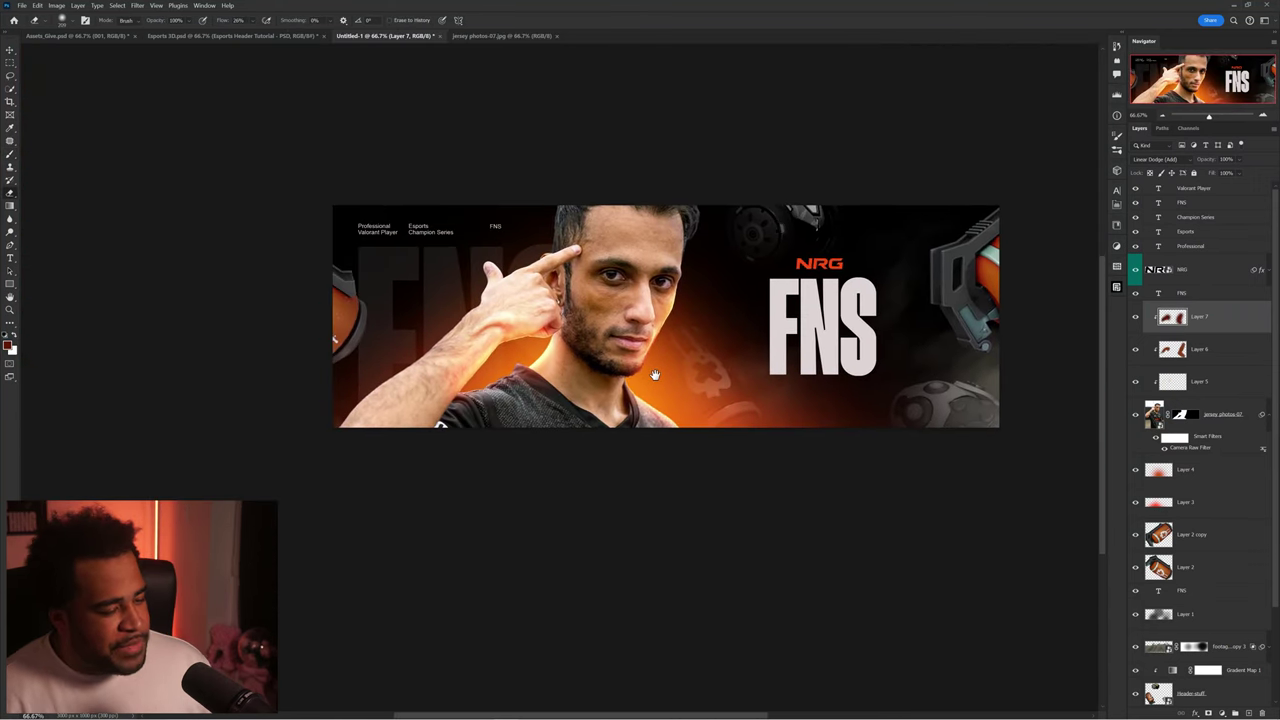
scroll(516, 329, up, 1)
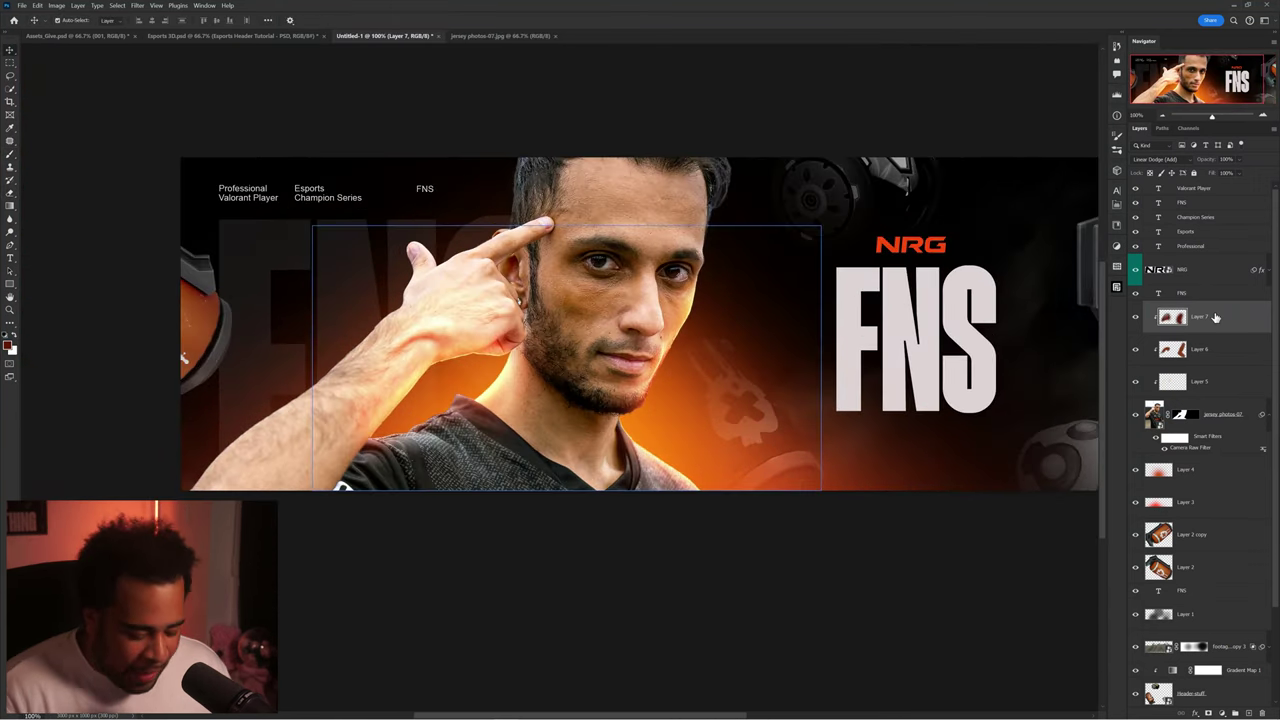
- Add a new layer above the player, paint a large soft dark red glow over the chin and shoulder, and blend it as Linear Dodge (Add)
key(ctrl+shift+n)
key(Return)
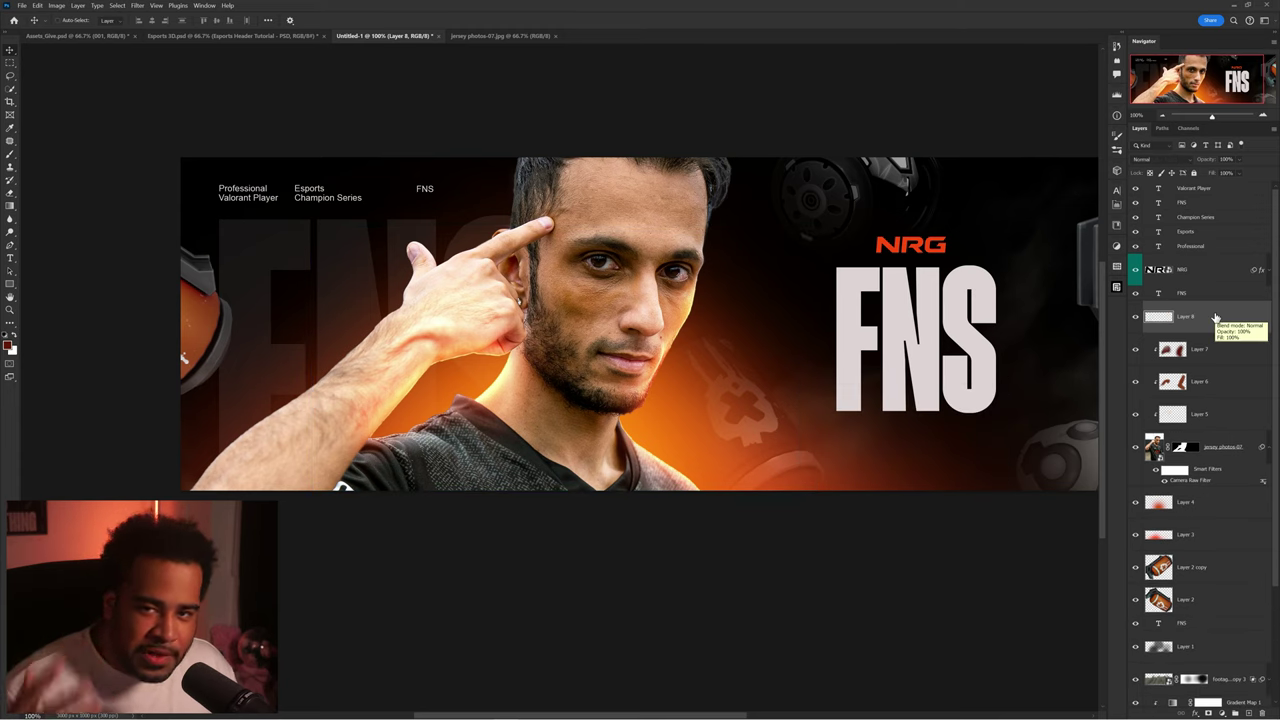
key(b)
drag(470, 323, 549, 324)
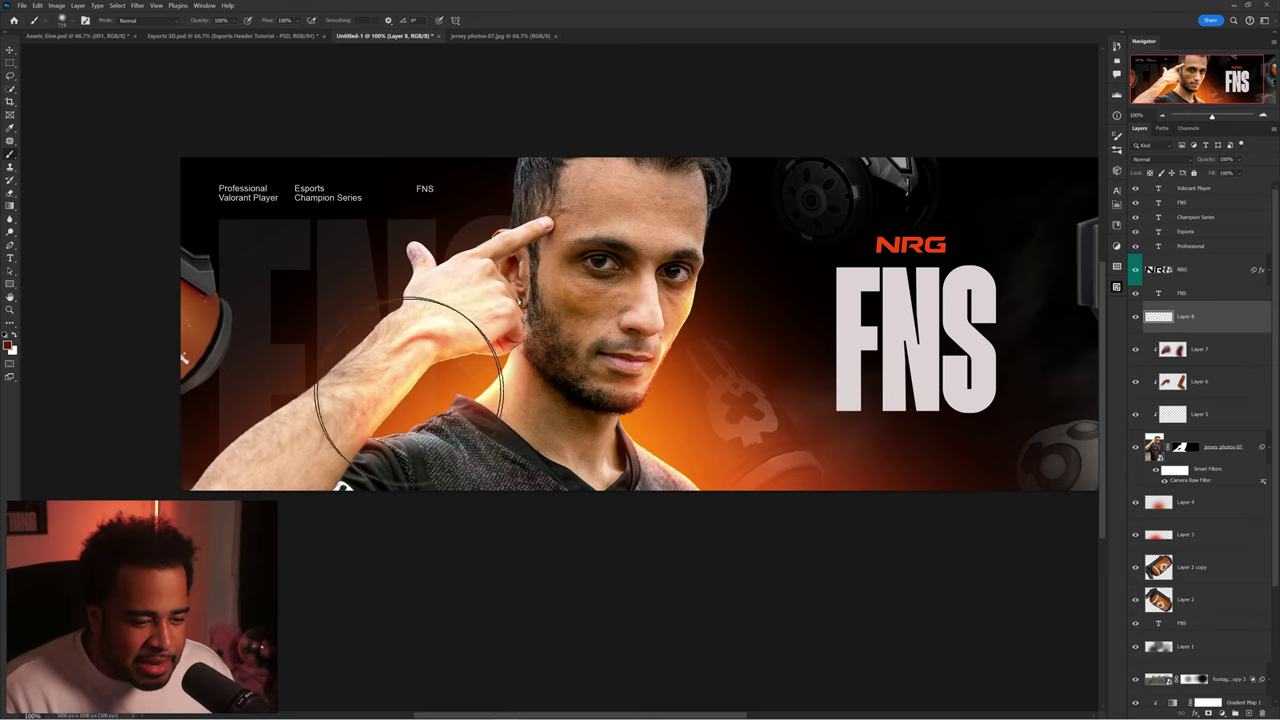
drag(530, 420, 644, 431)
click(644, 430)
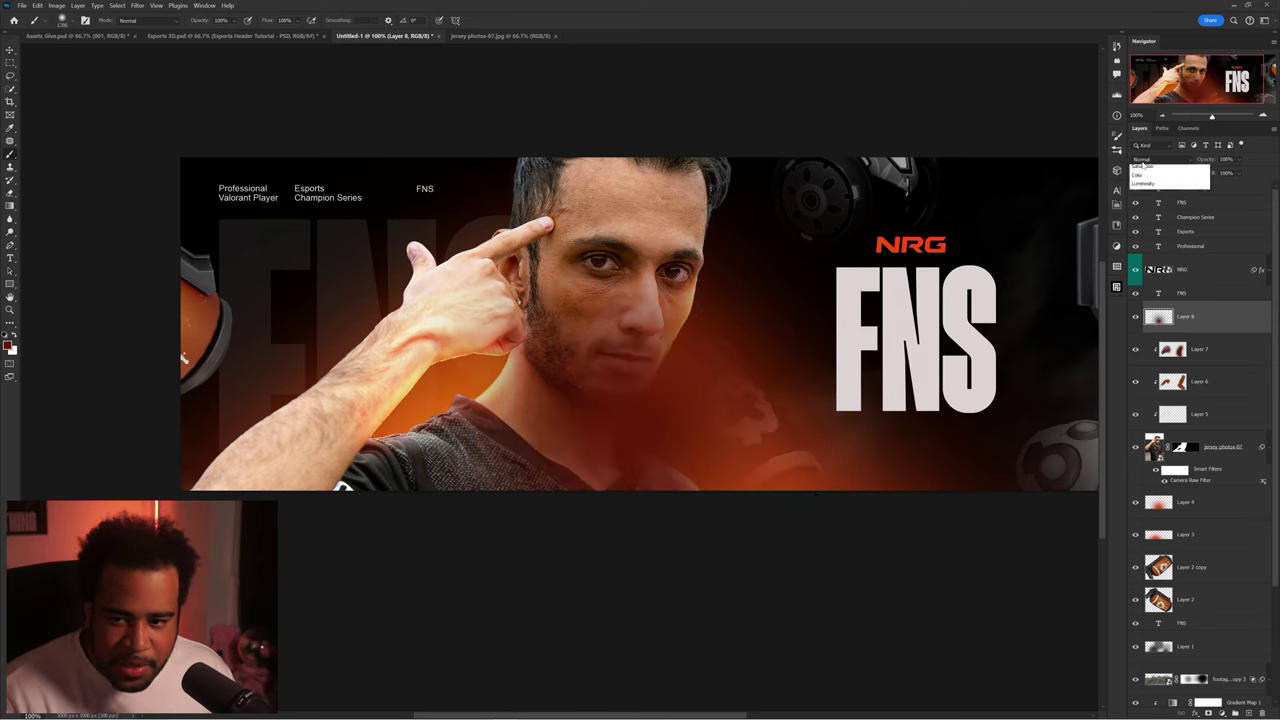
click(1155, 159)
click(1163, 274)
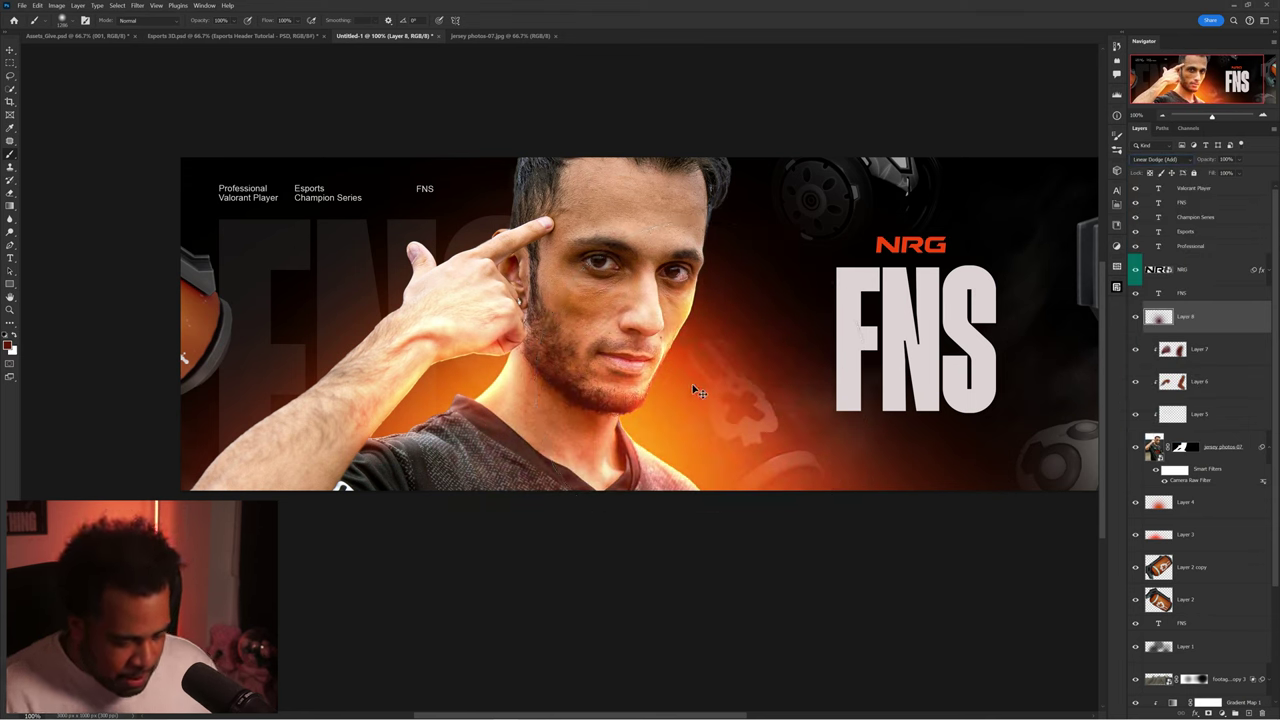
- Scale the large glow layer up to about 120% around the player
key(ctrl+t)
drag(638, 157, 631, 135)
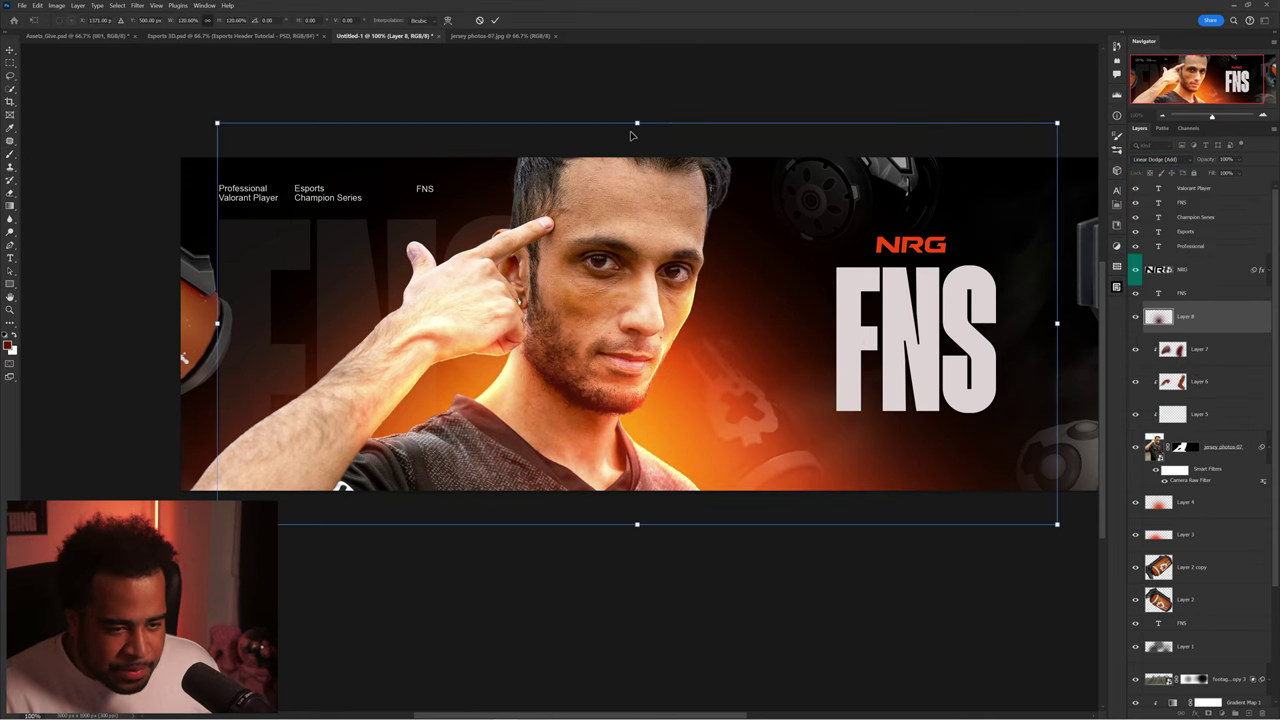
mouse_move(663, 231)
mouse_down()
mouse_move(697, 296)
mouse_move(667, 238)
mouse_up()
key(Return)
- Soften the large glow beside the player's face with a big, soft eraser
key(e)
scroll(659, 282, down, 3)
mouse_move(626, 292)
mouse_down()
mouse_move(700, 292)
mouse_move(622, 305)
mouse_up()
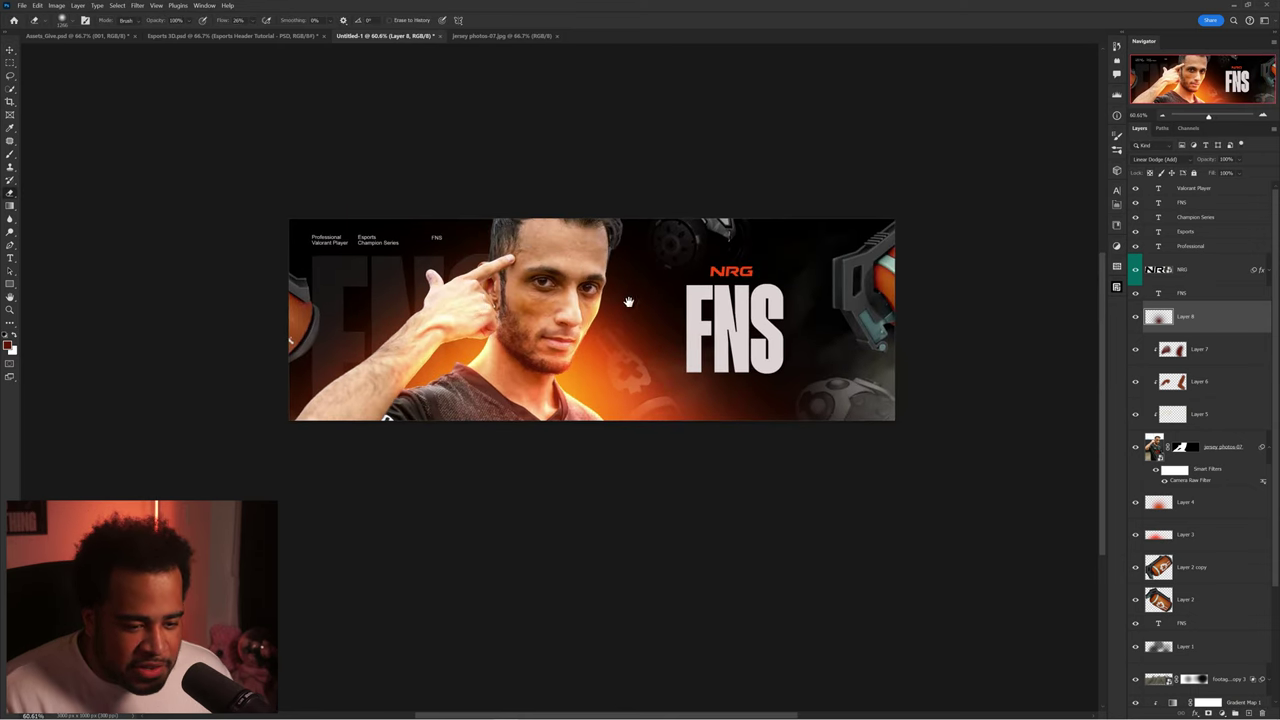
scroll(620, 305, up, 1)
click(620, 304)
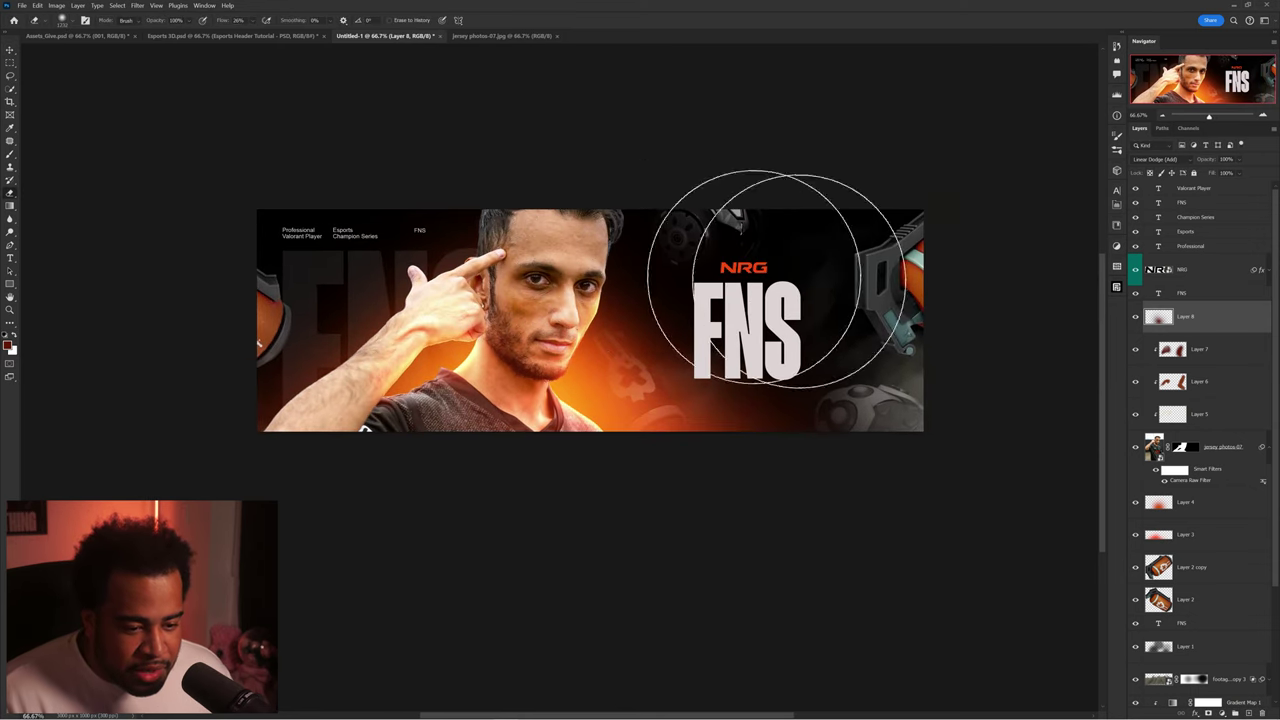
- Compare the header with and without the large glow layer by toggling its visibility
key(v)
click(1135, 317)
click(1135, 317)
click(1135, 317)
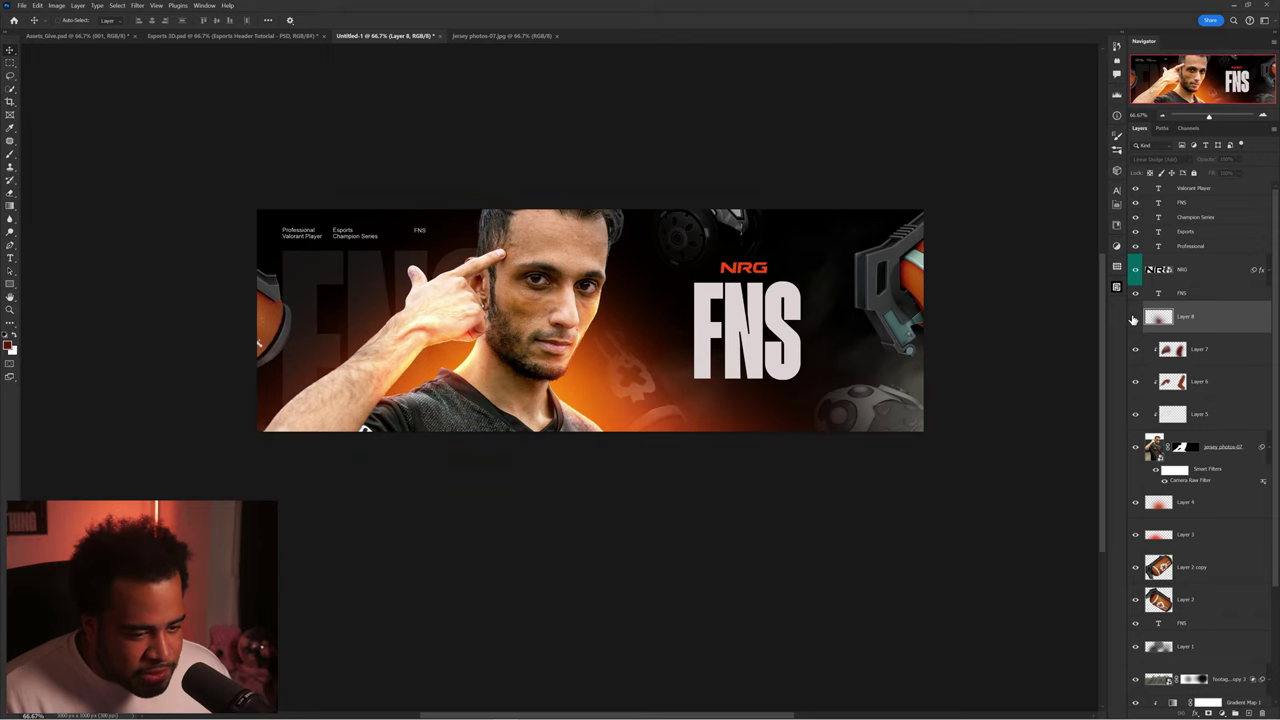
click(1135, 317)
click(714, 313)
drag(714, 312, 710, 290)
key(e)
scroll(510, 280, up, 1)
mouse_move(549, 271)
mouse_down()
mouse_move(565, 260)
mouse_move(480, 202)
mouse_up()
key(v)
click(1135, 317)
click(1135, 317)
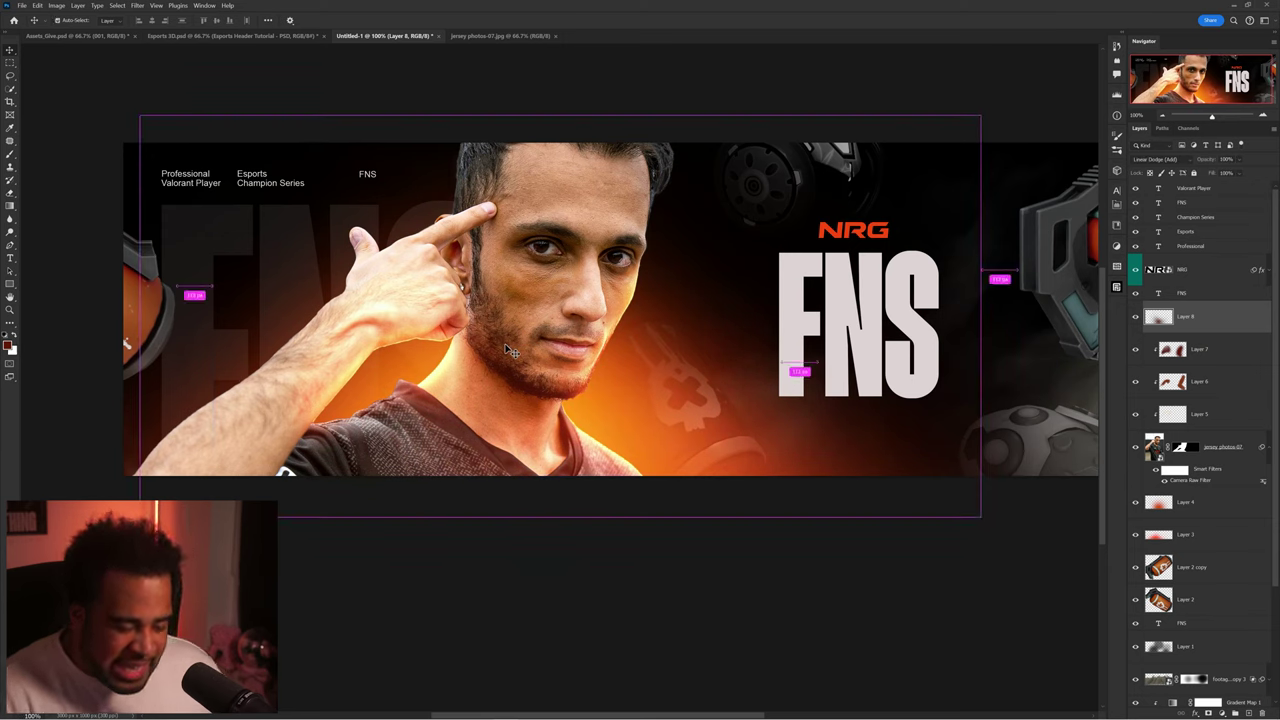
- Shift the large glow layer's hue slightly from red towards orange with Hue/Saturation
key(ctrl+u)
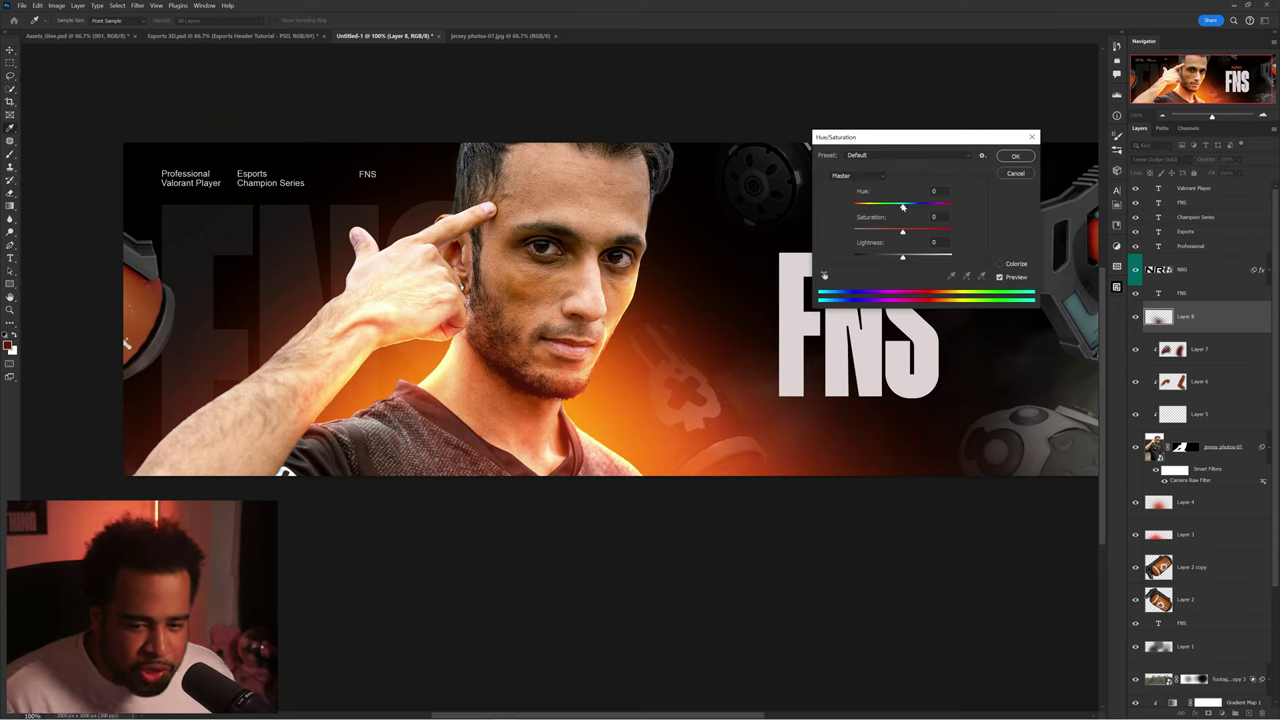
drag(904, 208, 909, 210)
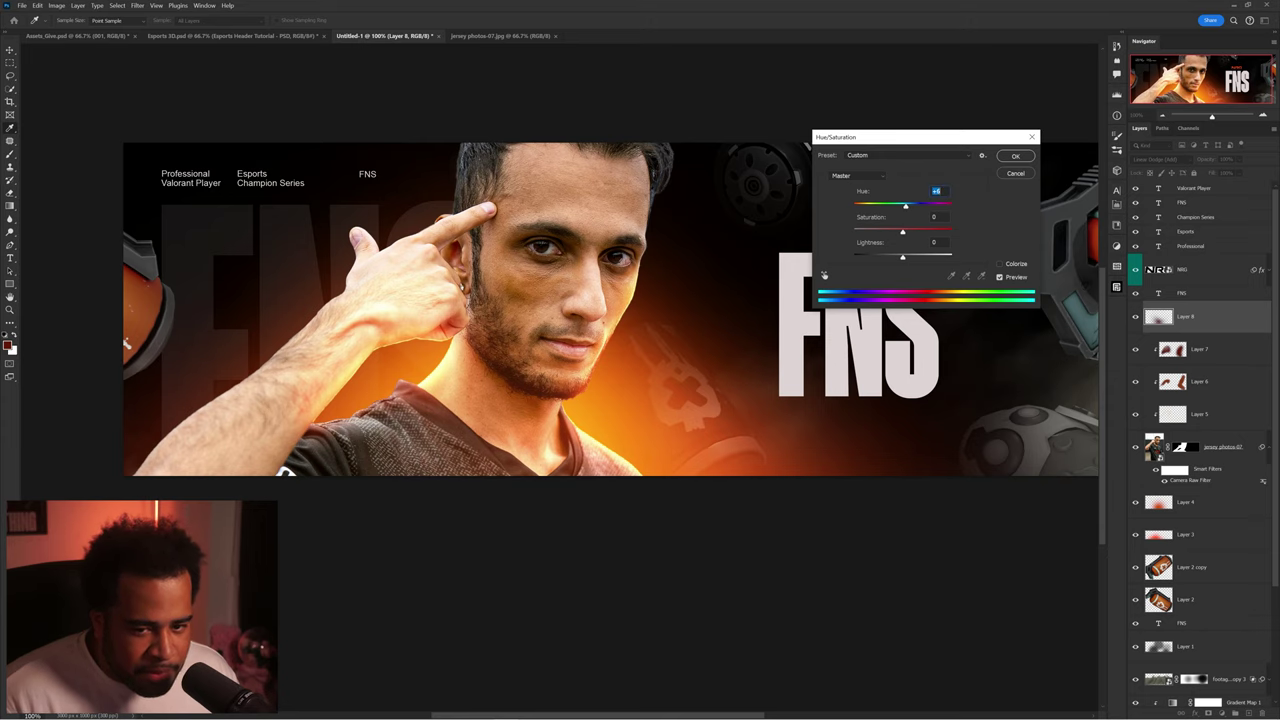
click(1013, 160)
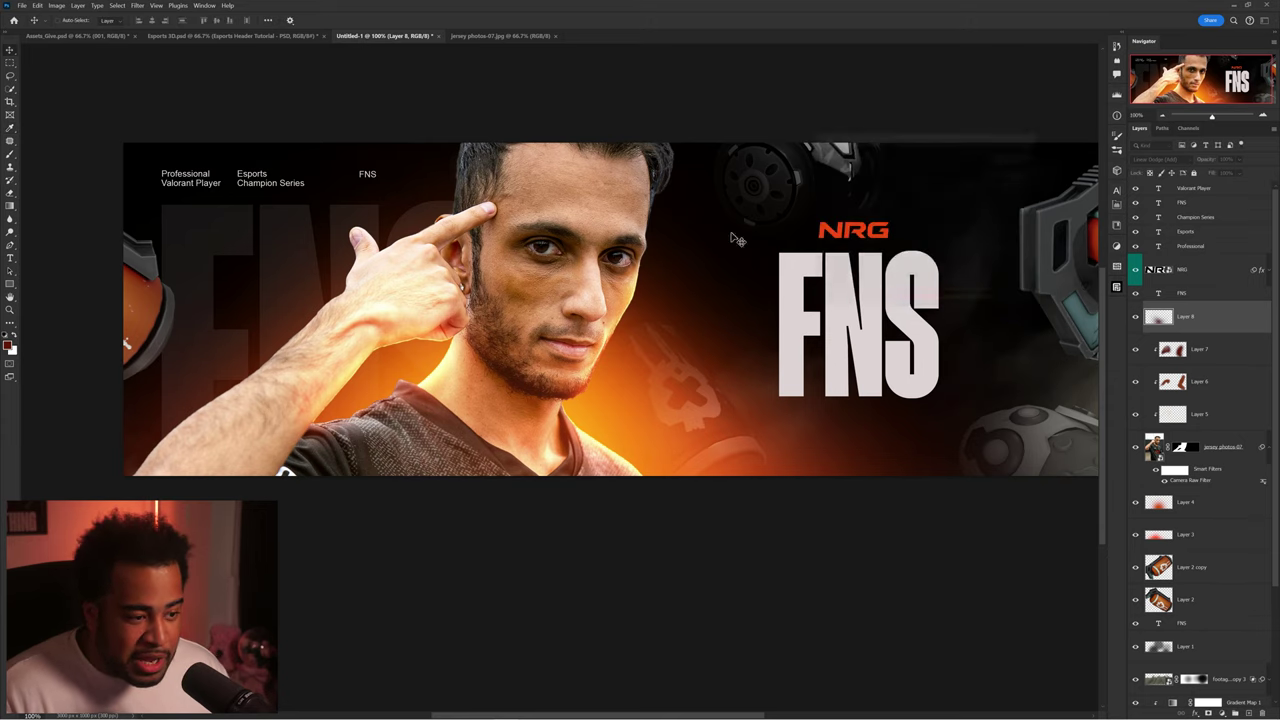
scroll(672, 258, down, 1)
drag(672, 258, 630, 286)
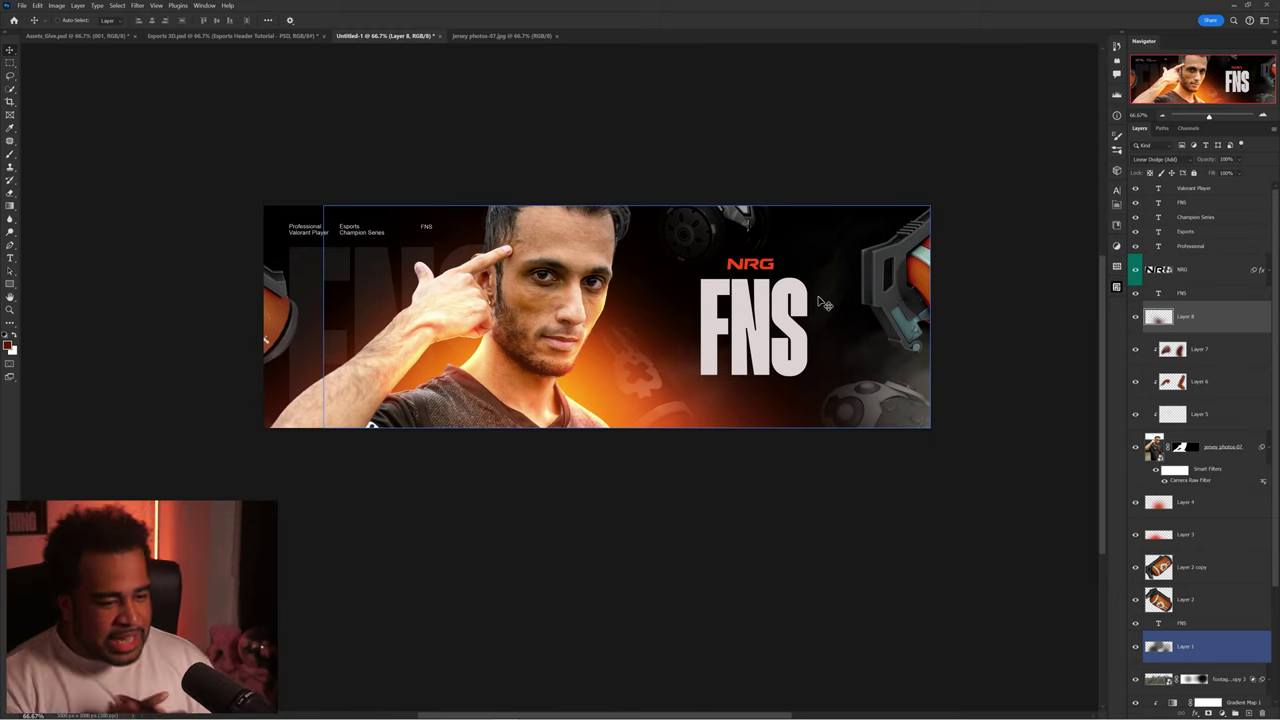
- Recolour the large FNS title by sampling the teal of the weapon and lightening it to a pale mint (#dcebe5)
mouse_move(825, 304)
mouse_down()
mouse_move(688, 295)
mouse_move(830, 320)
mouse_up()
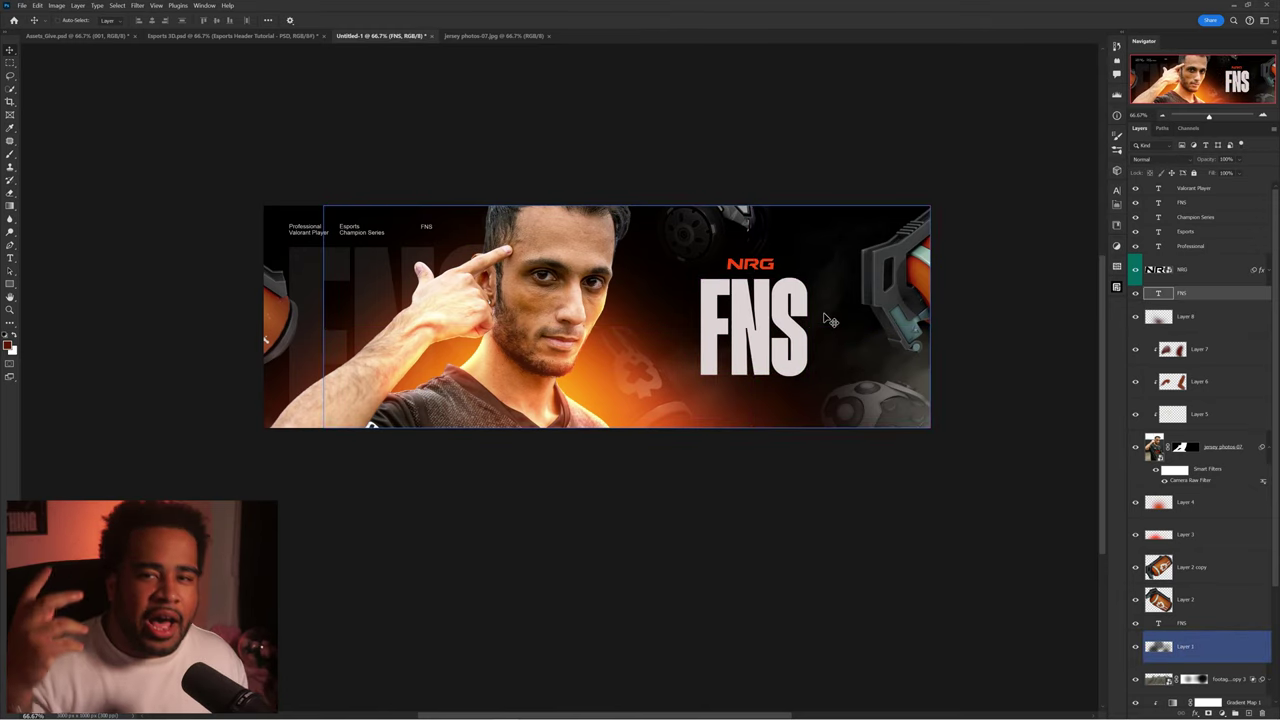
scroll(766, 320, up, 2)
drag(754, 318, 382, 267)
key(ctrl+z)
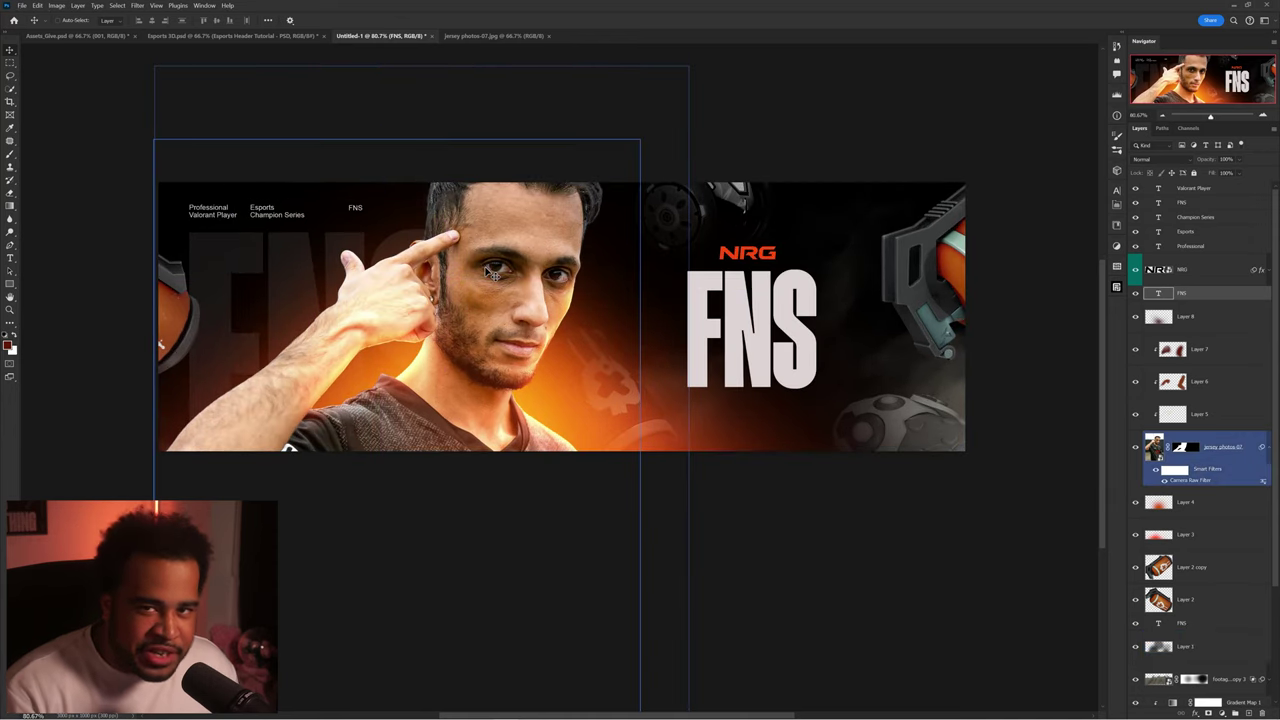
scroll(973, 260, up, 5)
drag(989, 220, 613, 307)
scroll(610, 306, down, 3)
drag(406, 349, 428, 368)
key(ctrl+z)
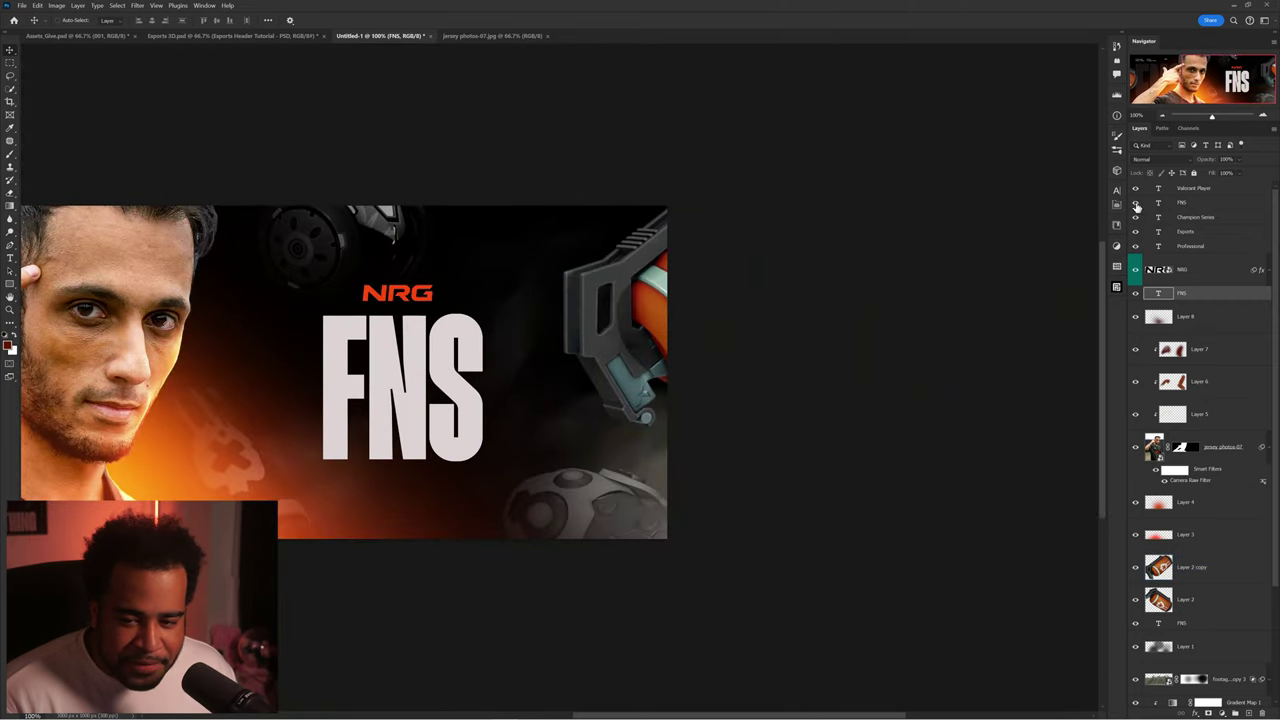
click(1118, 191)
click(1089, 248)
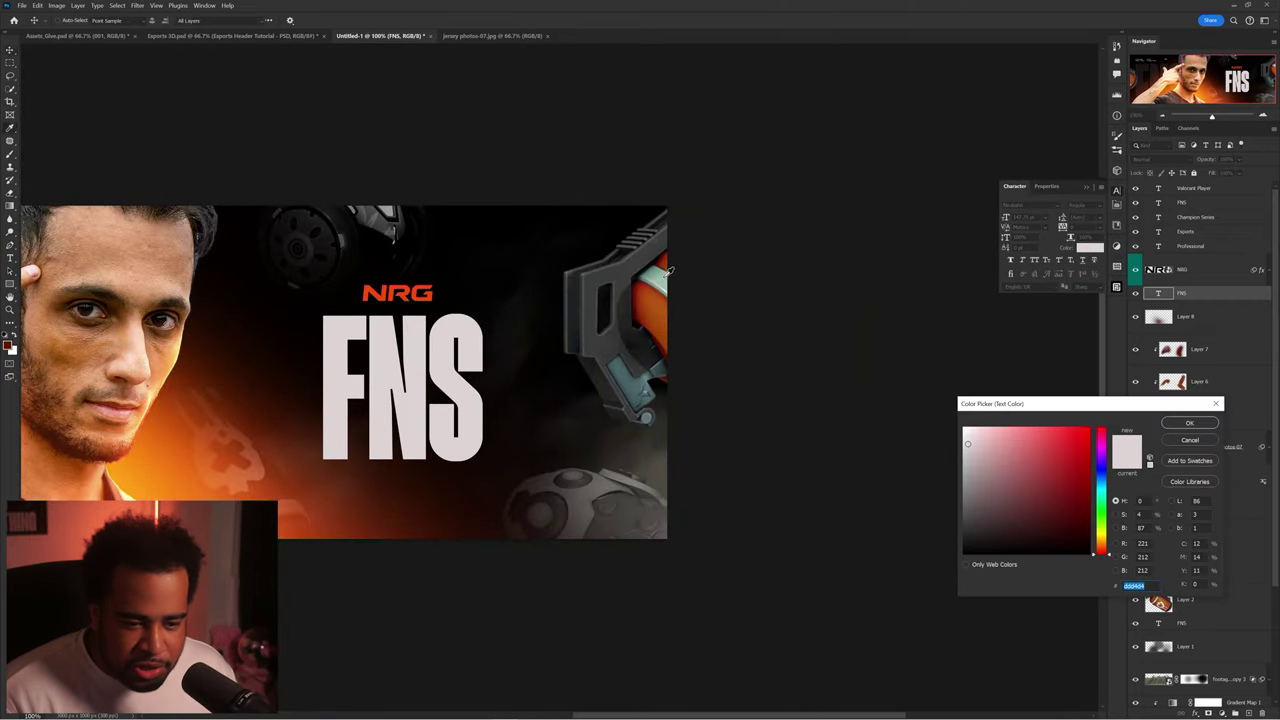
click(667, 273)
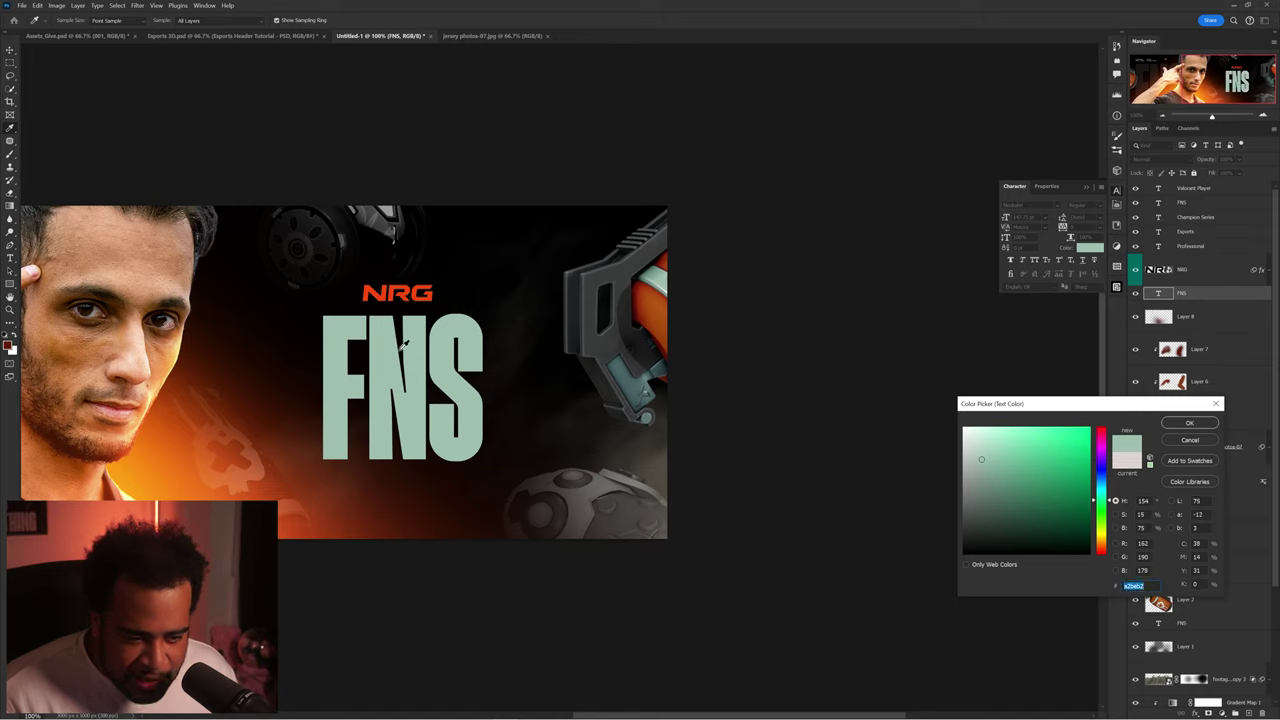
drag(976, 440, 970, 436)
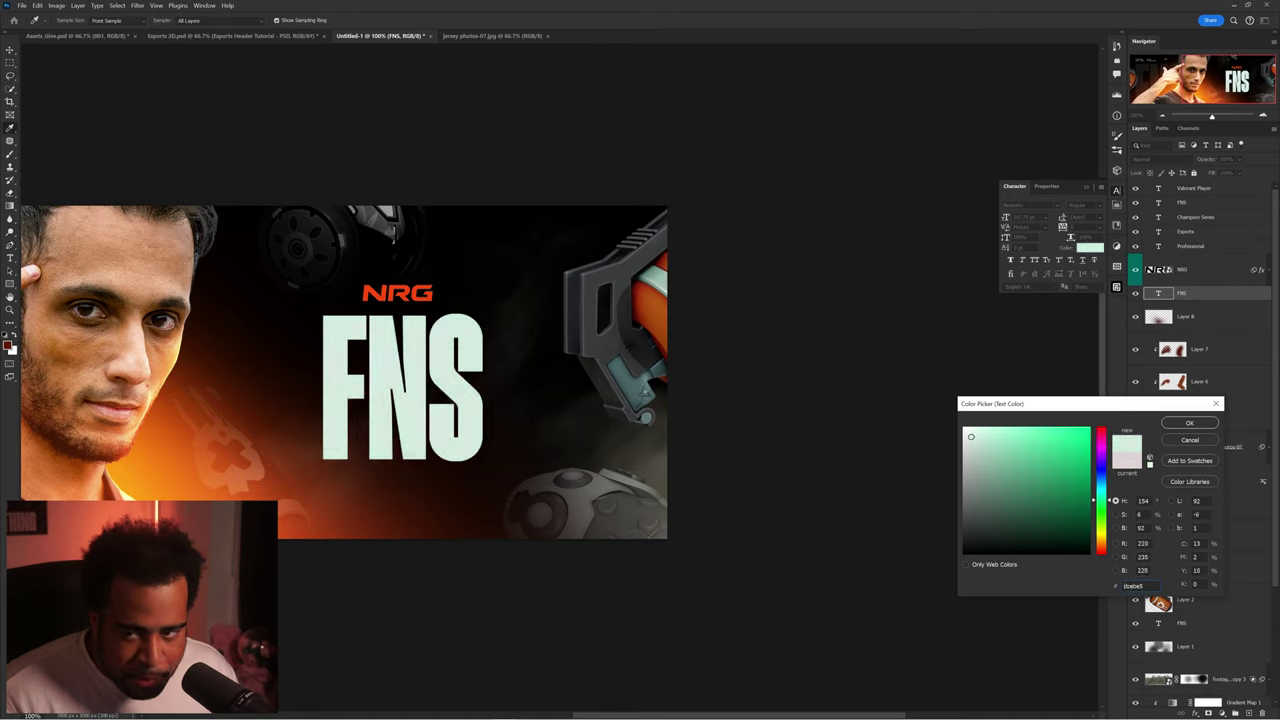
click(1199, 426)
key(v)
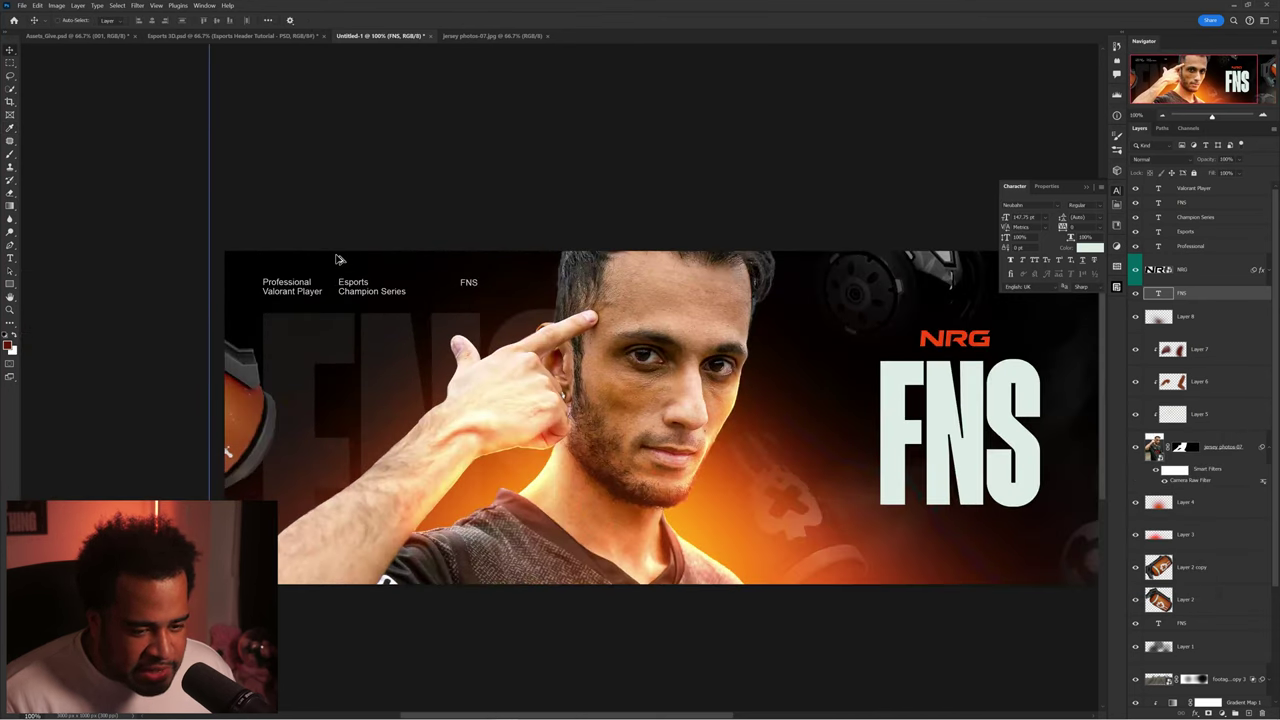
- Bring the black particle texture from Assets_Give.psd into the header above the FNS title and set its blend mode to Screen
key(ctrl+minus)
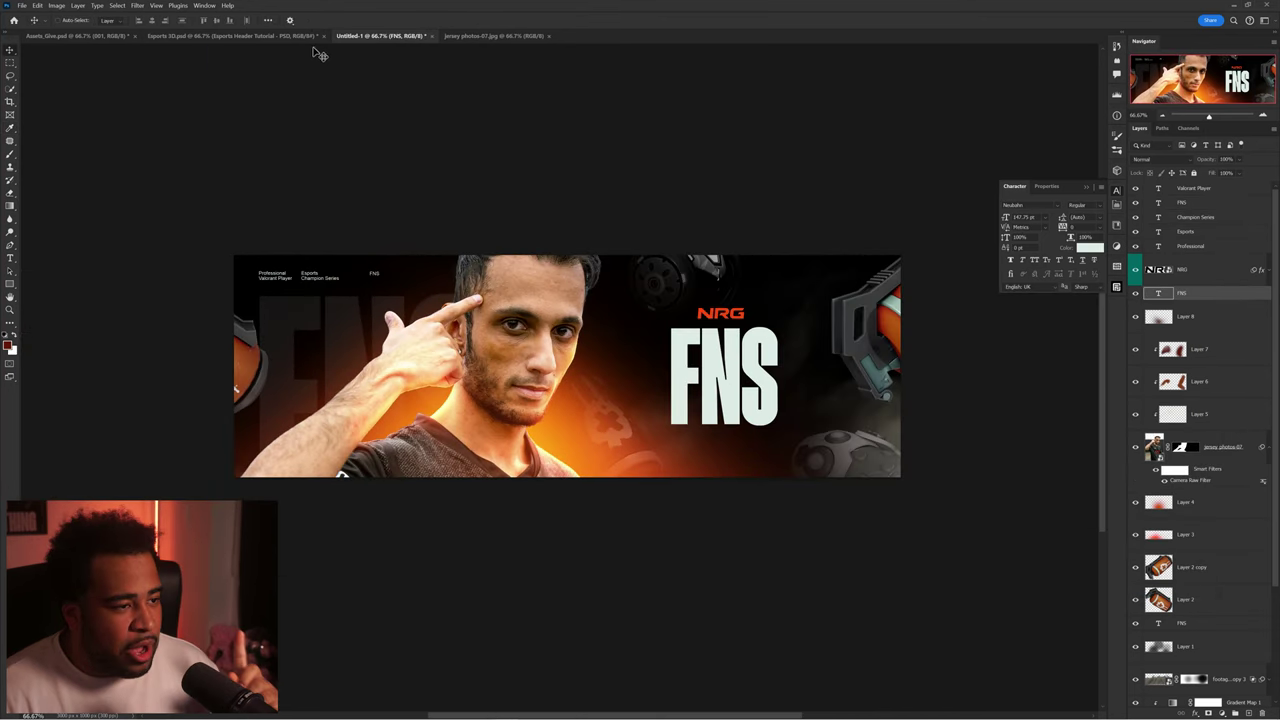
click(62, 37)
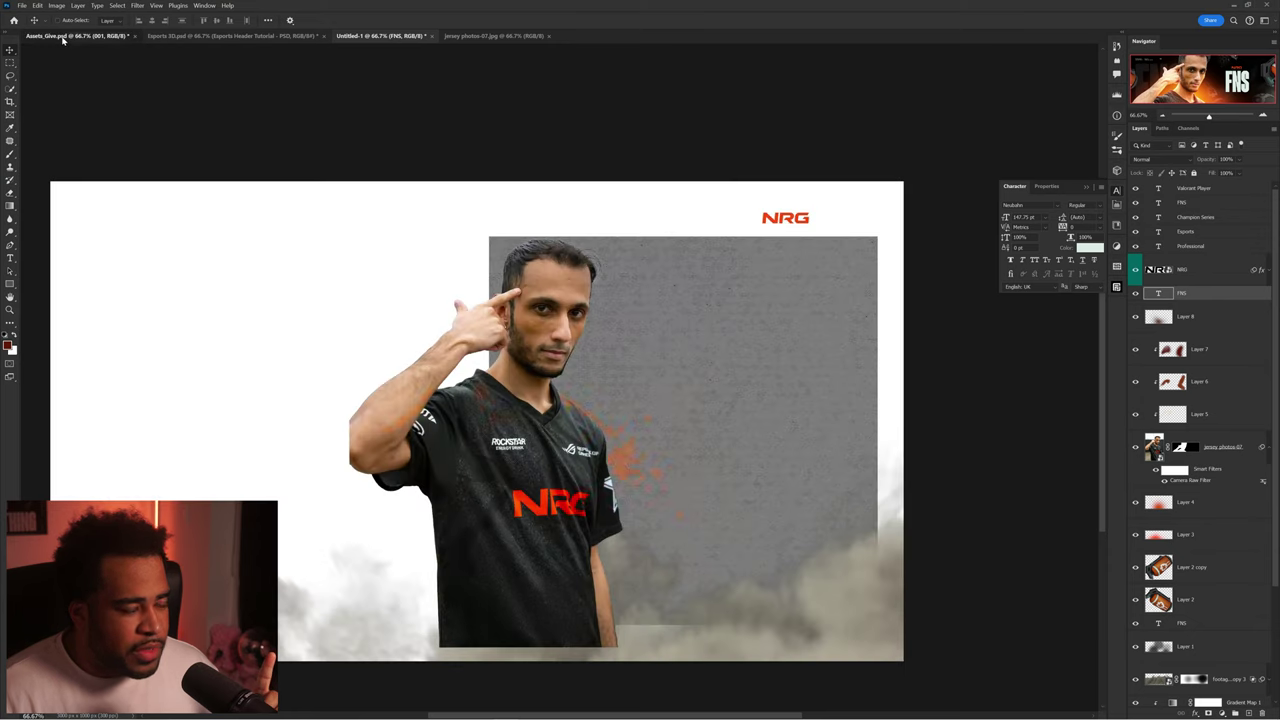
drag(371, 38, 652, 360)
mouse_move(739, 325)
mouse_down()
mouse_move(771, 292)
mouse_move(776, 342)
mouse_up()
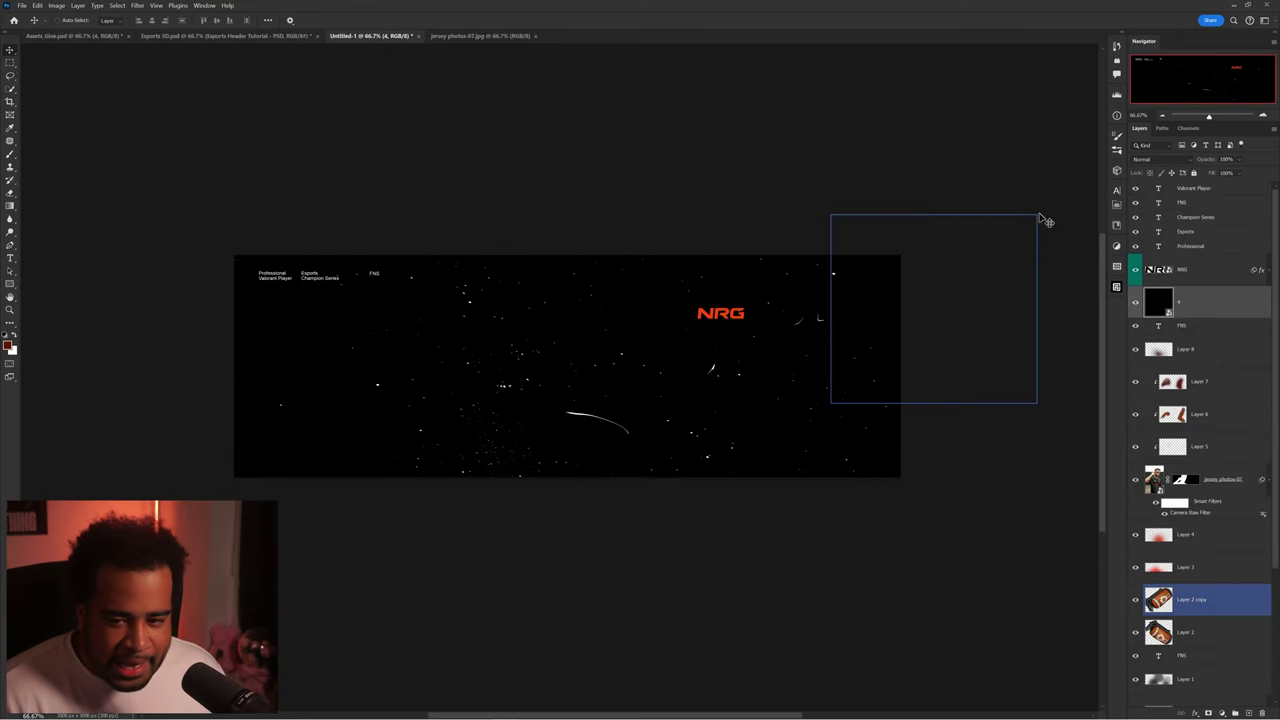
click(1154, 161)
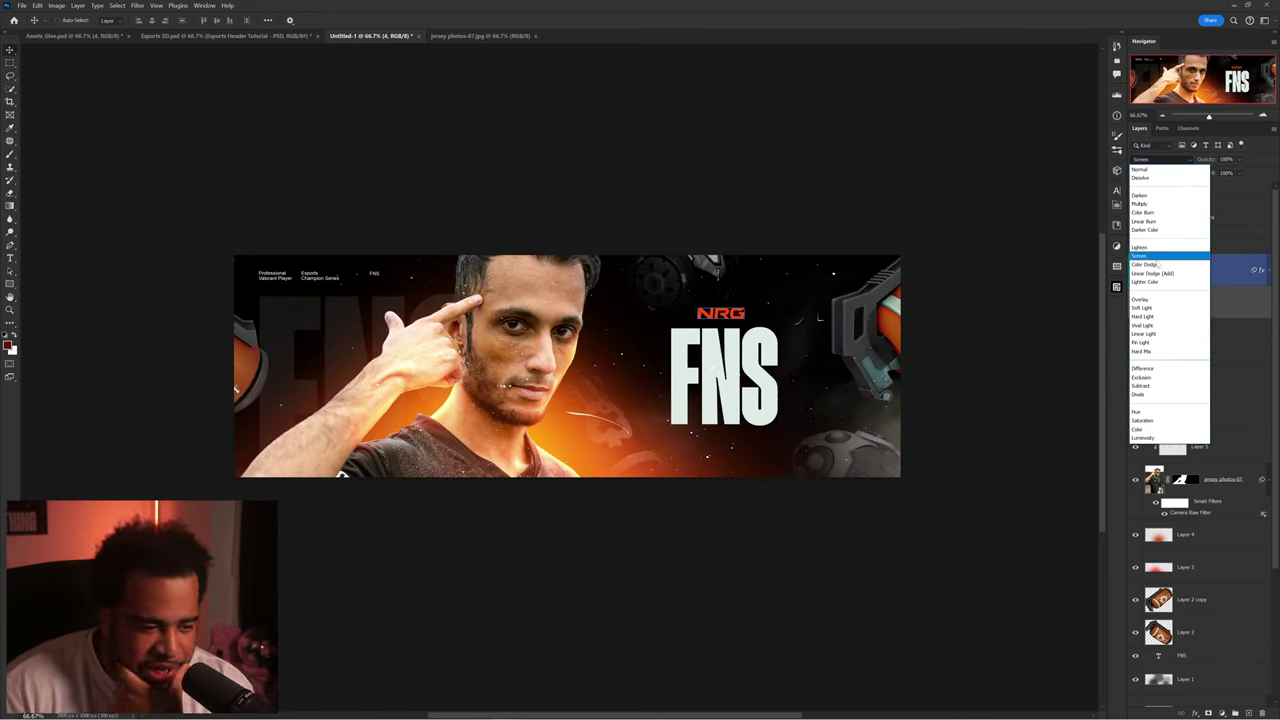
click(1157, 258)
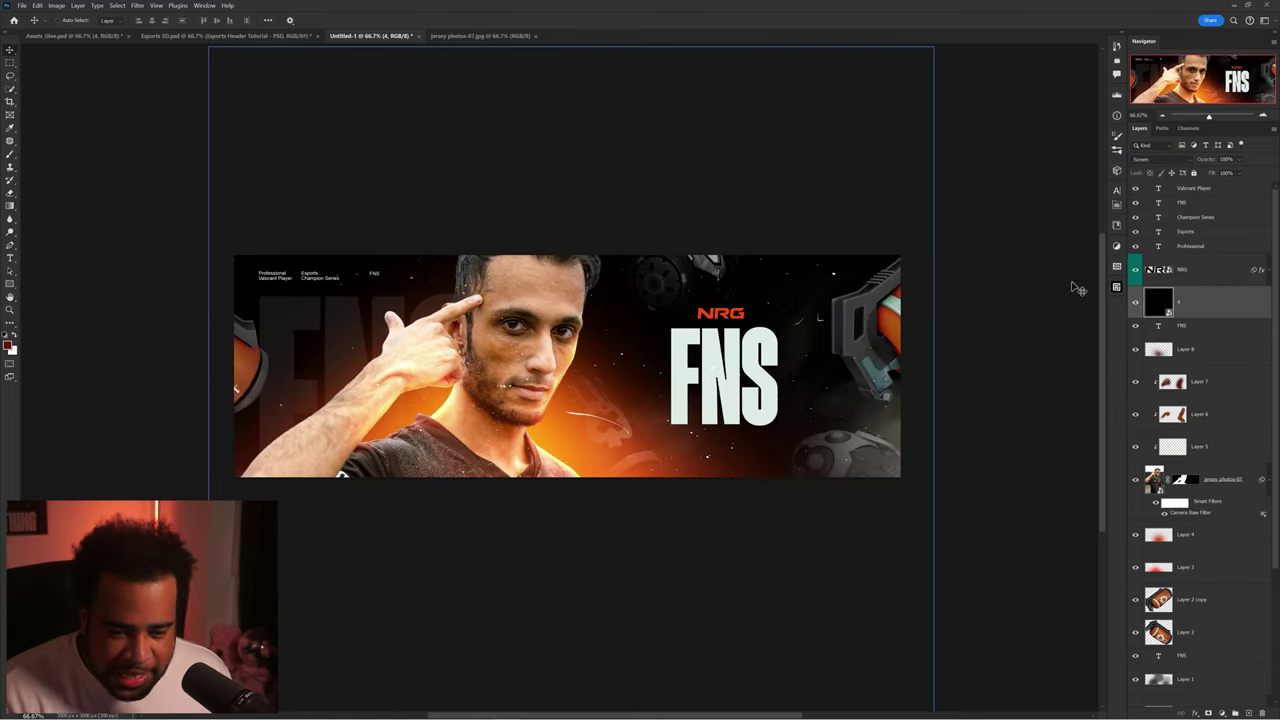
drag(657, 308, 657, 308)
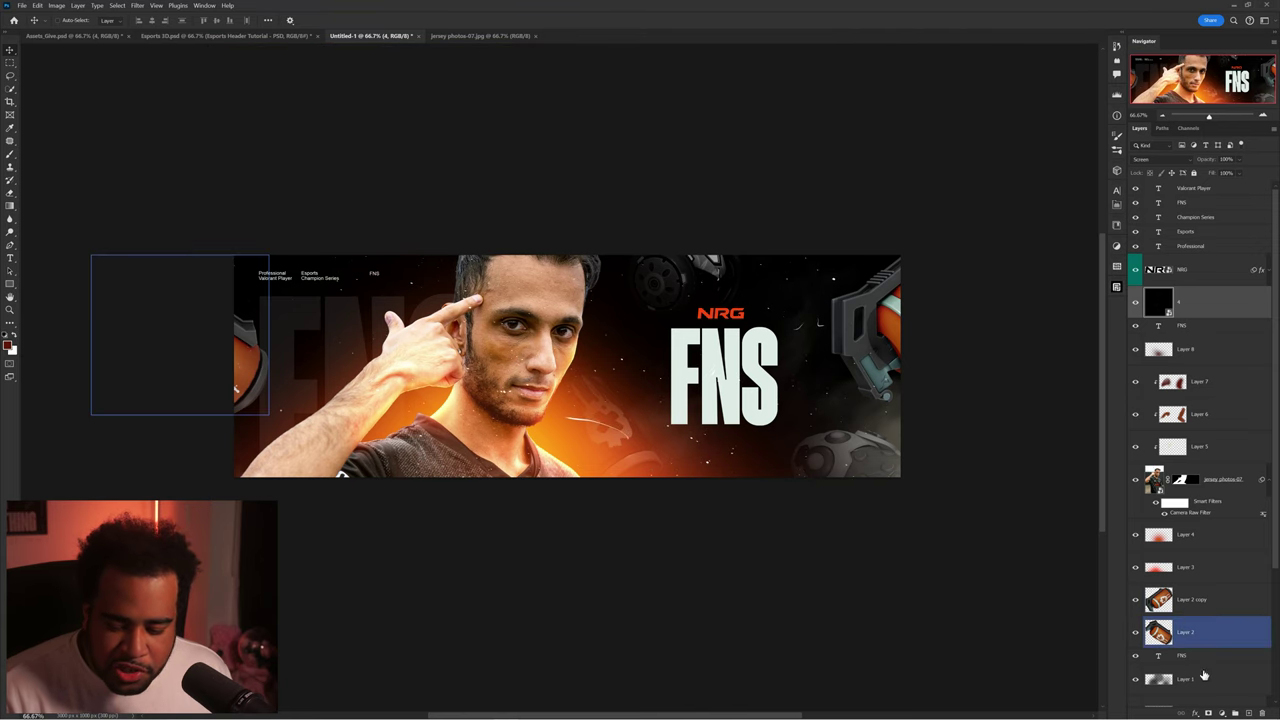
- Add a Curves adjustment clipped to the particle texture and pull its curve down to darken the particles
click(1222, 713)
click(1215, 583)
right_click(1183, 435)
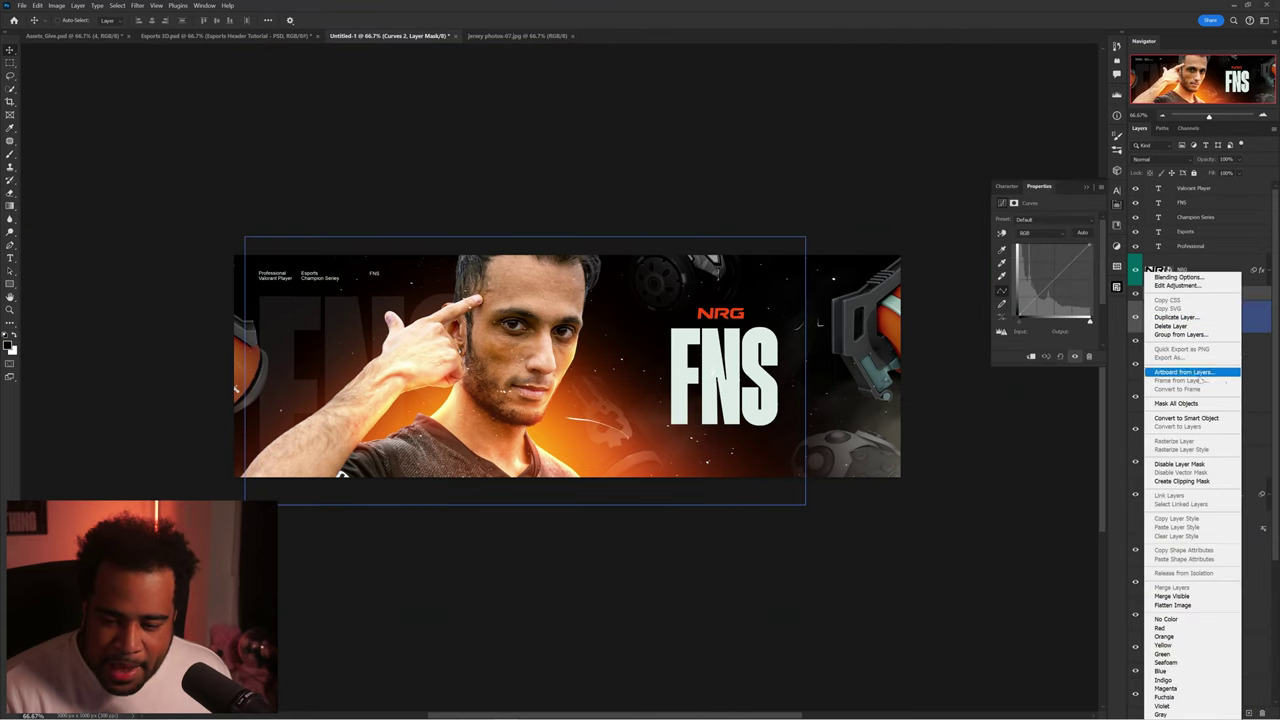
click(1182, 481)
mouse_move(1048, 288)
mouse_down()
mouse_move(1060, 306)
mouse_move(1047, 276)
mouse_move(1067, 303)
mouse_up()
- Mask the particle texture and paint black with a soft brush to hide the specks over the player's face and beside the body
scroll(823, 317, up, 4)
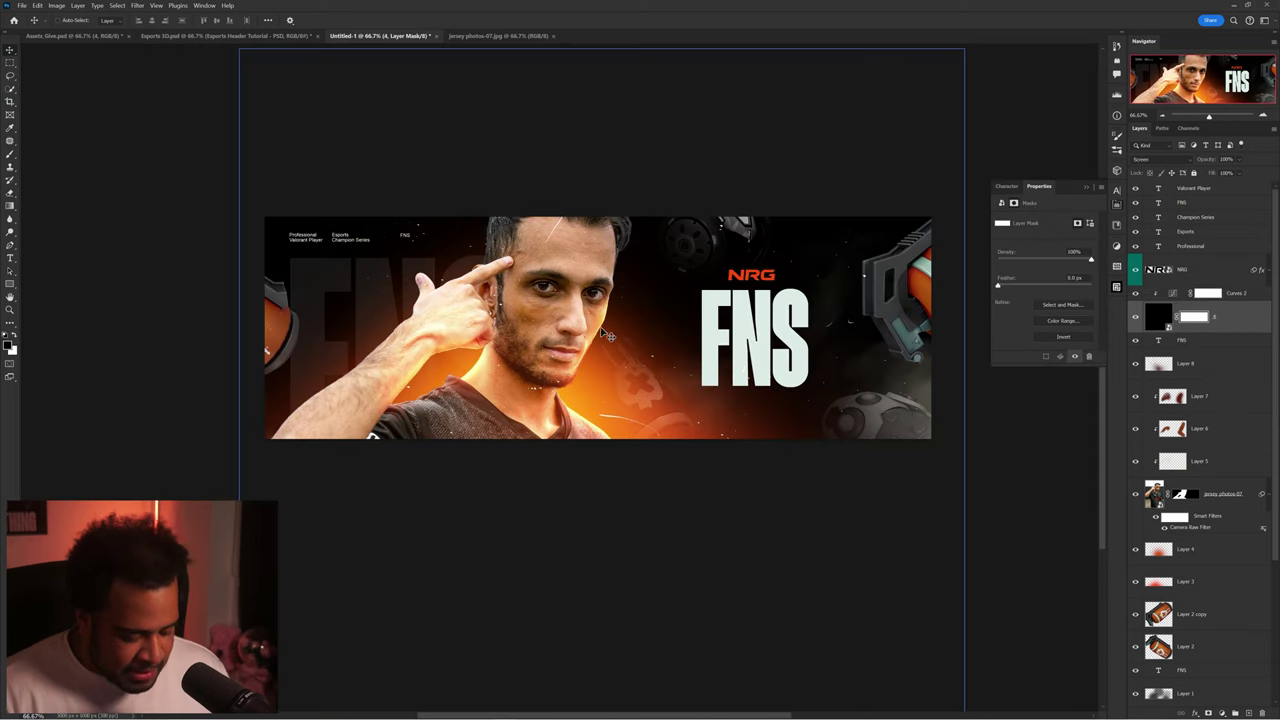
key(b)
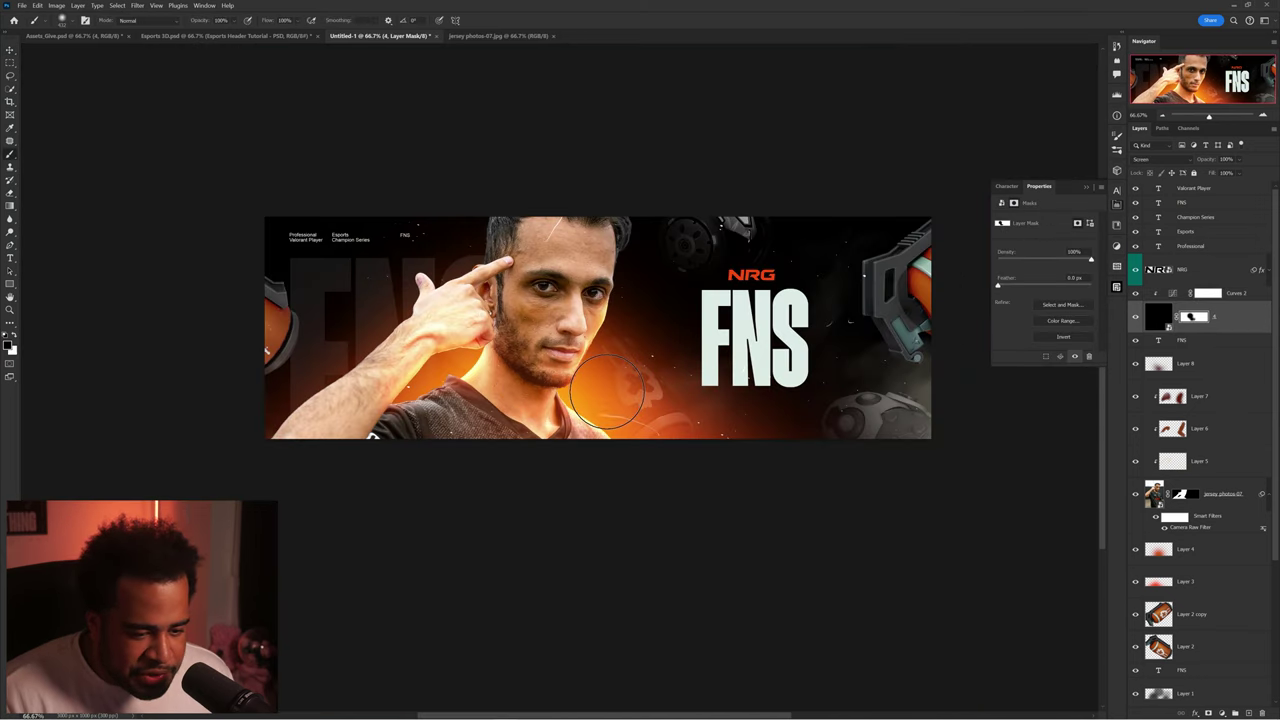
drag(607, 391, 619, 393)
mouse_move(635, 297)
mouse_down()
mouse_move(631, 311)
mouse_move(631, 298)
mouse_up()
click(1117, 200)
key(v)
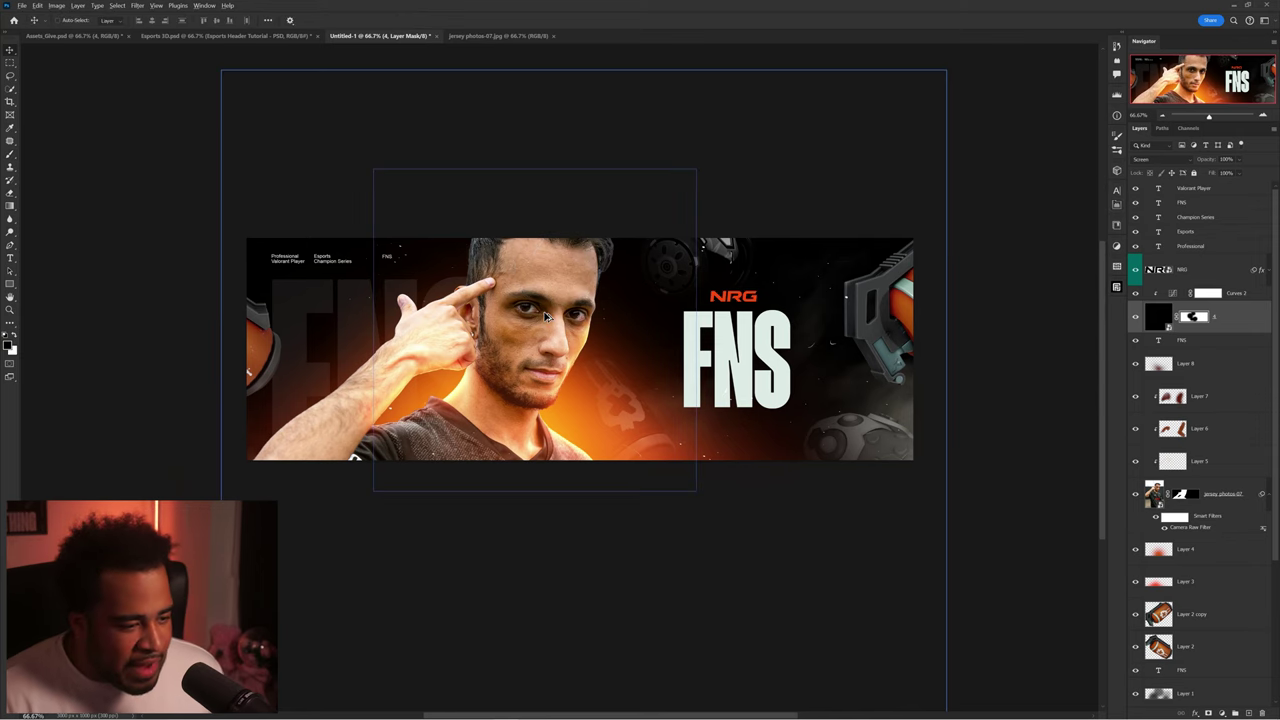
- Stamp all visible layers into a new merged layer above the Valorant Player text layer
scroll(550, 317, up, 5)
scroll(432, 282, down, 2)
click(1162, 205)
click(1189, 218)
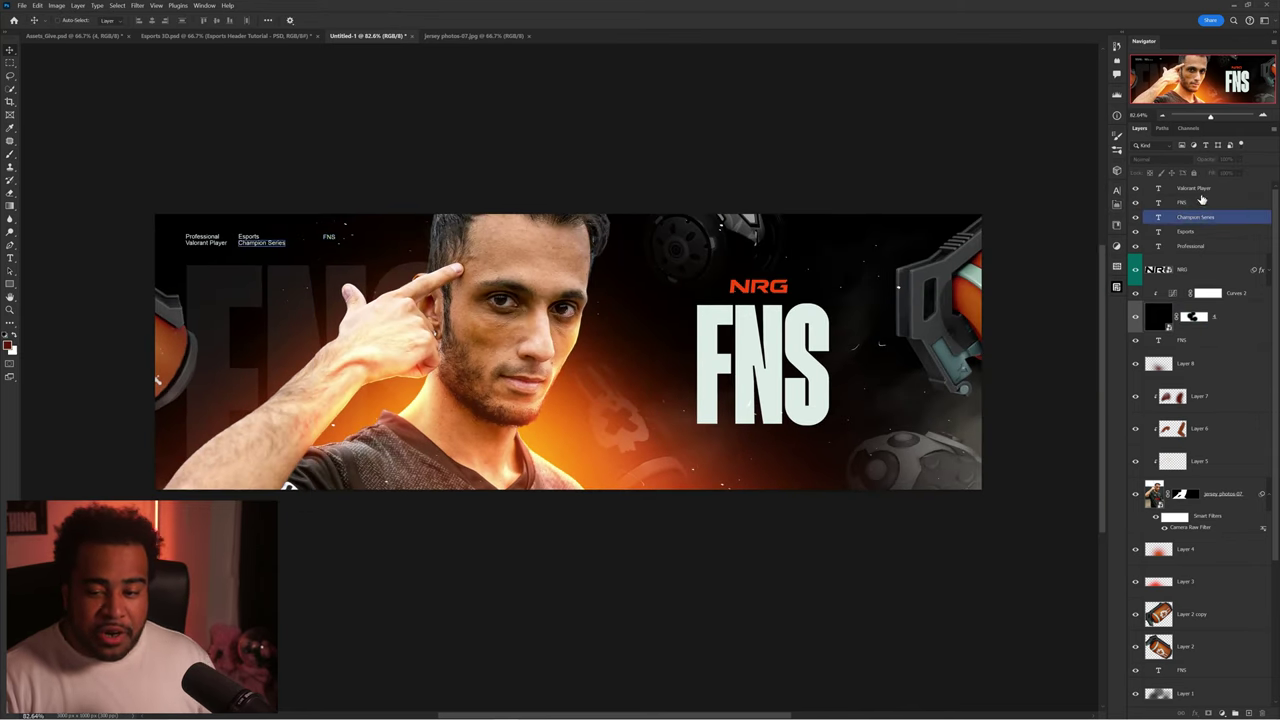
click(1203, 189)
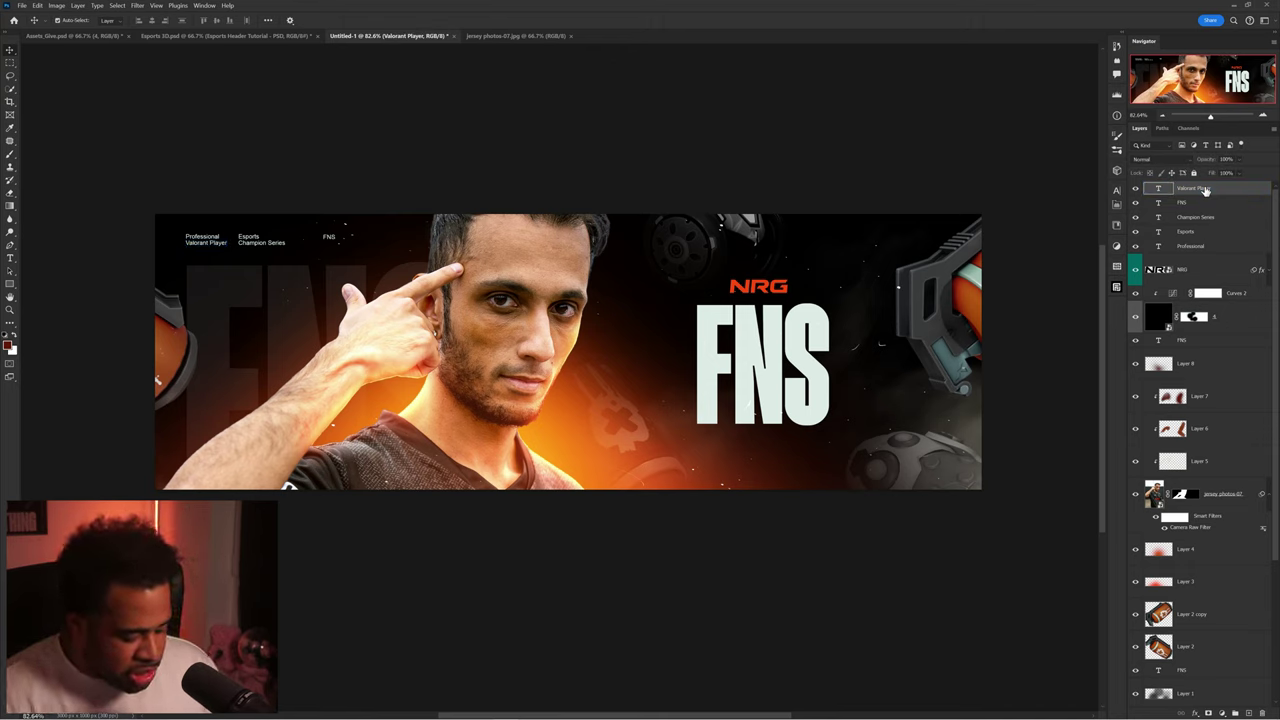
key(ctrl+shift+alt+e)
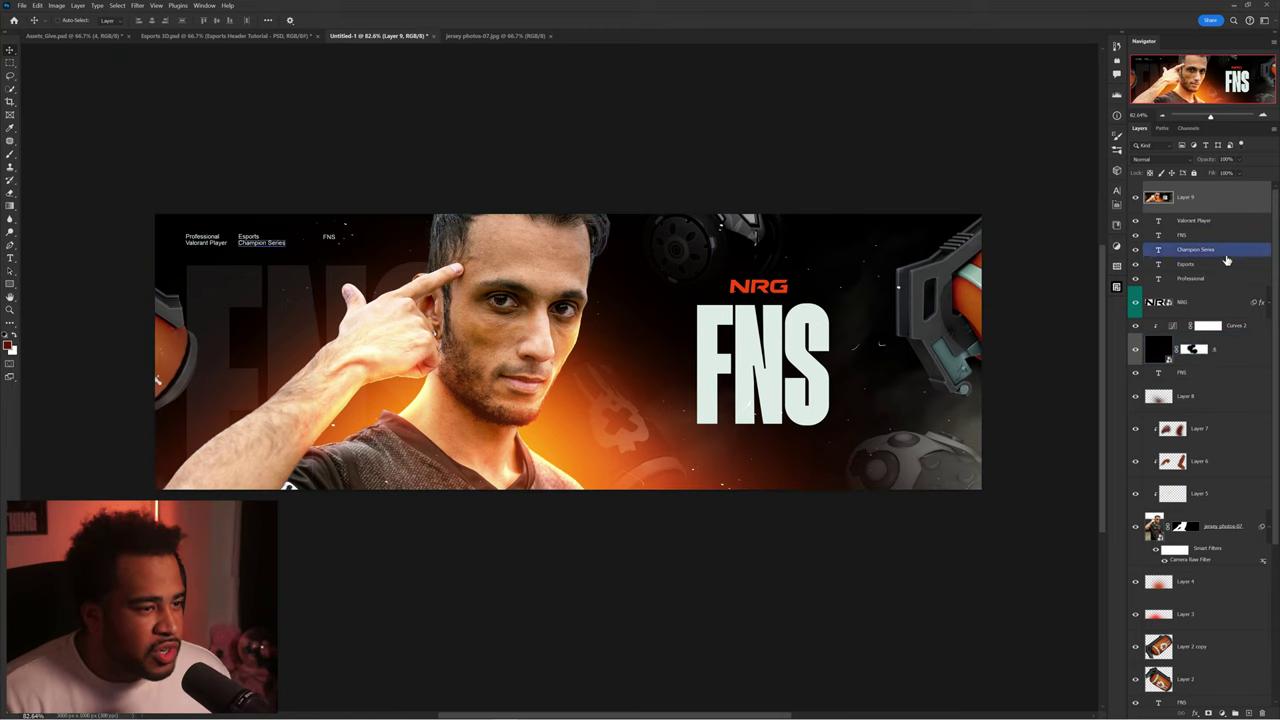
- Convert the merged layer to a smart object and open the Camera Raw Filter on it with a side-by-side before/after comparison
right_click(1215, 193)
click(1228, 337)
click(137, 5)
click(163, 82)
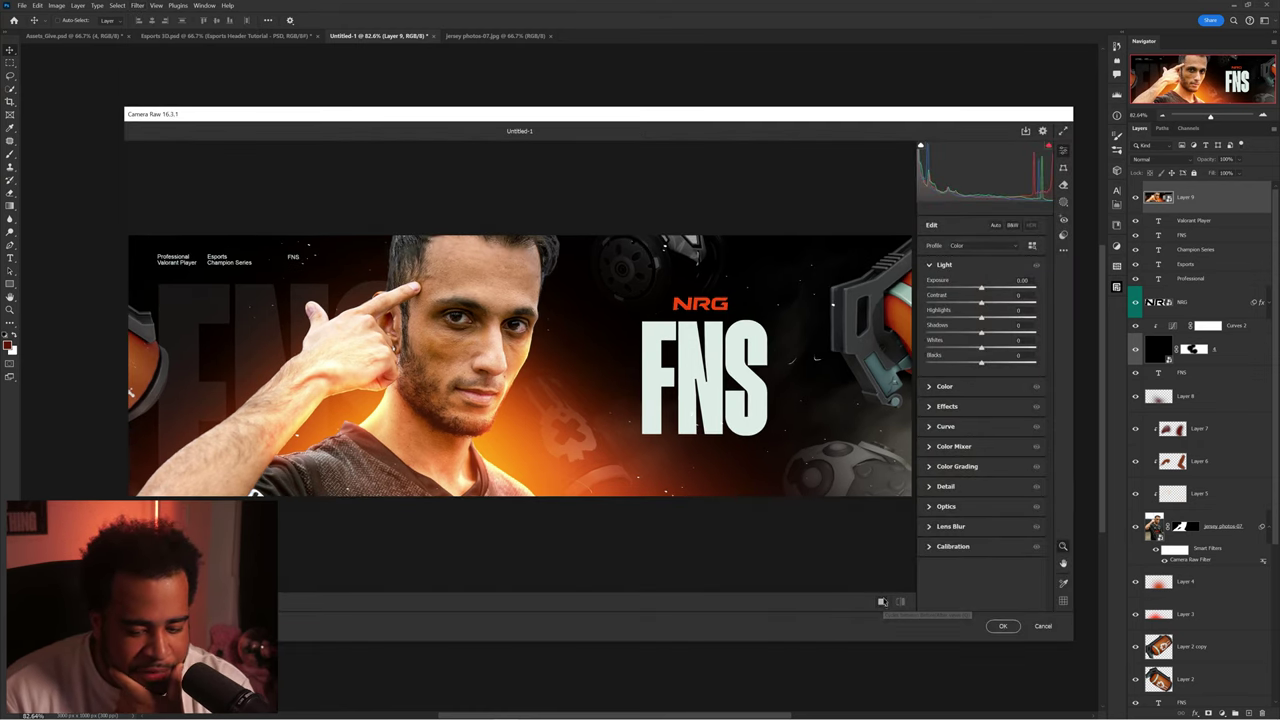
click(853, 601)
- Lower the Blacks to about -6 and add a small amount of Sharpening to the merged header
drag(782, 364, 765, 322)
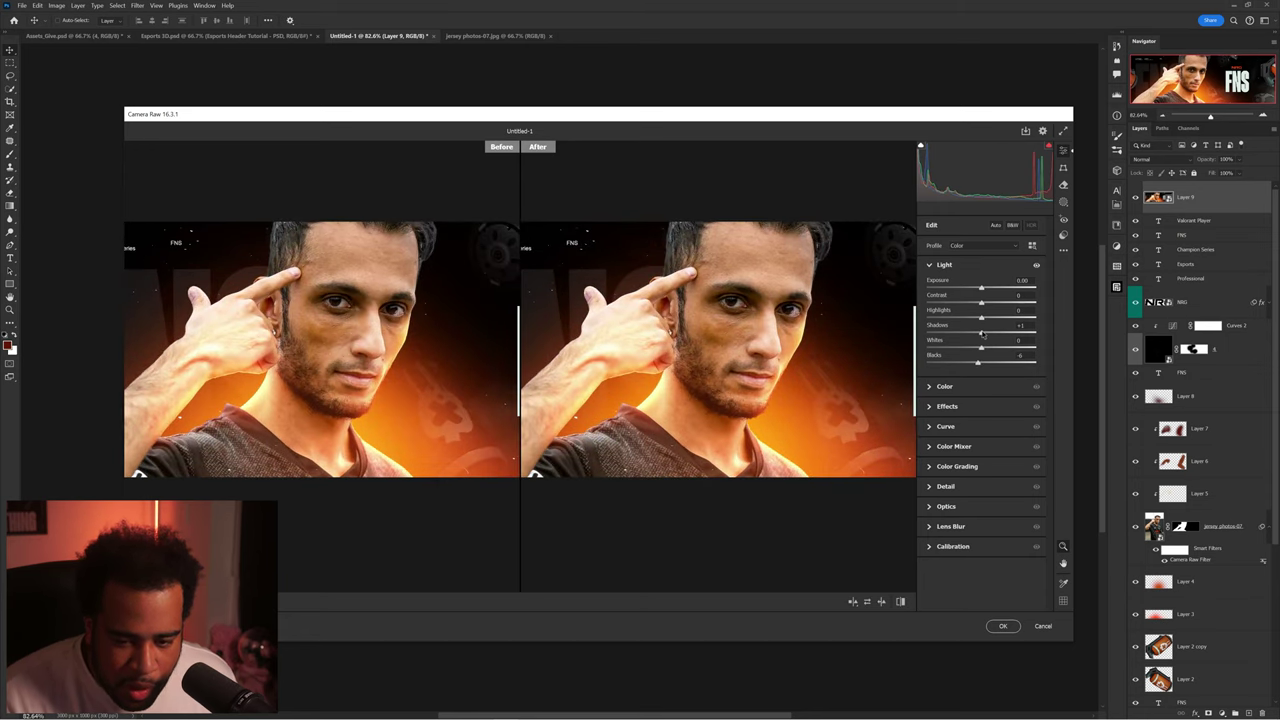
drag(852, 340, 682, 332)
click(945, 486)
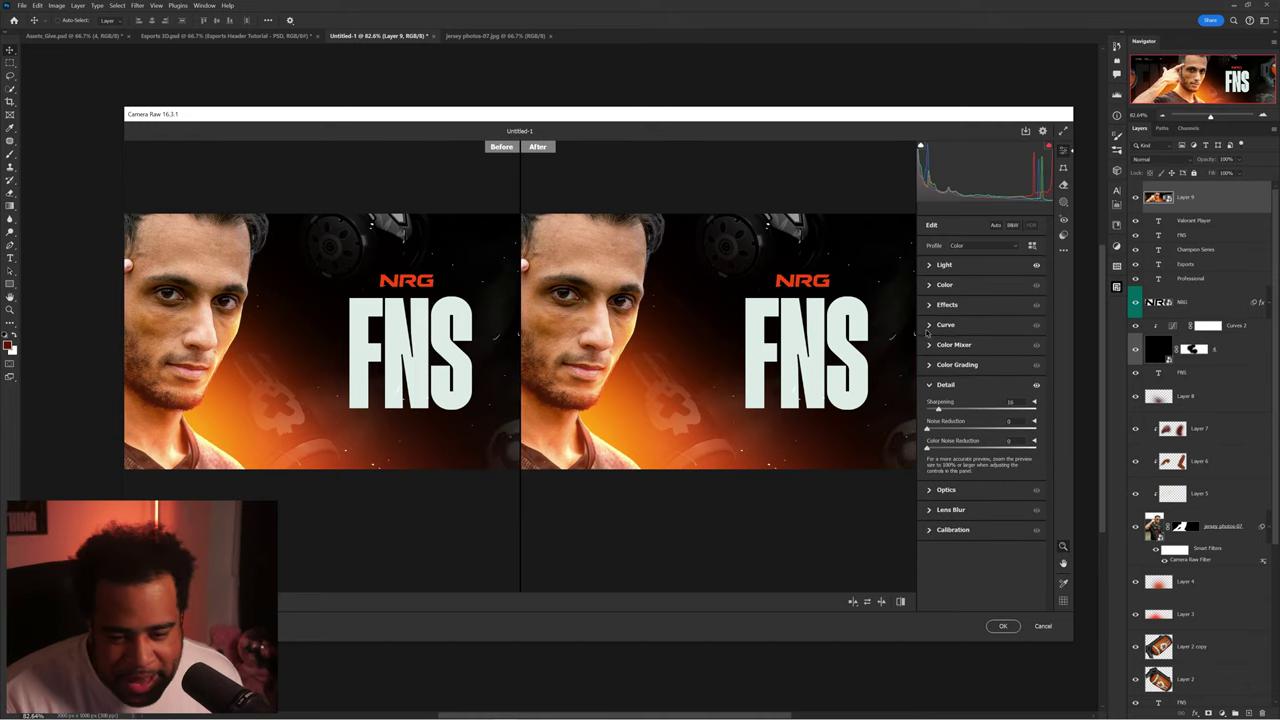
- Raise the Texture effect to +6 and compare the header before and after
click(943, 305)
key(space)
drag(700, 334, 764, 330)
scroll(820, 334, down, 2)
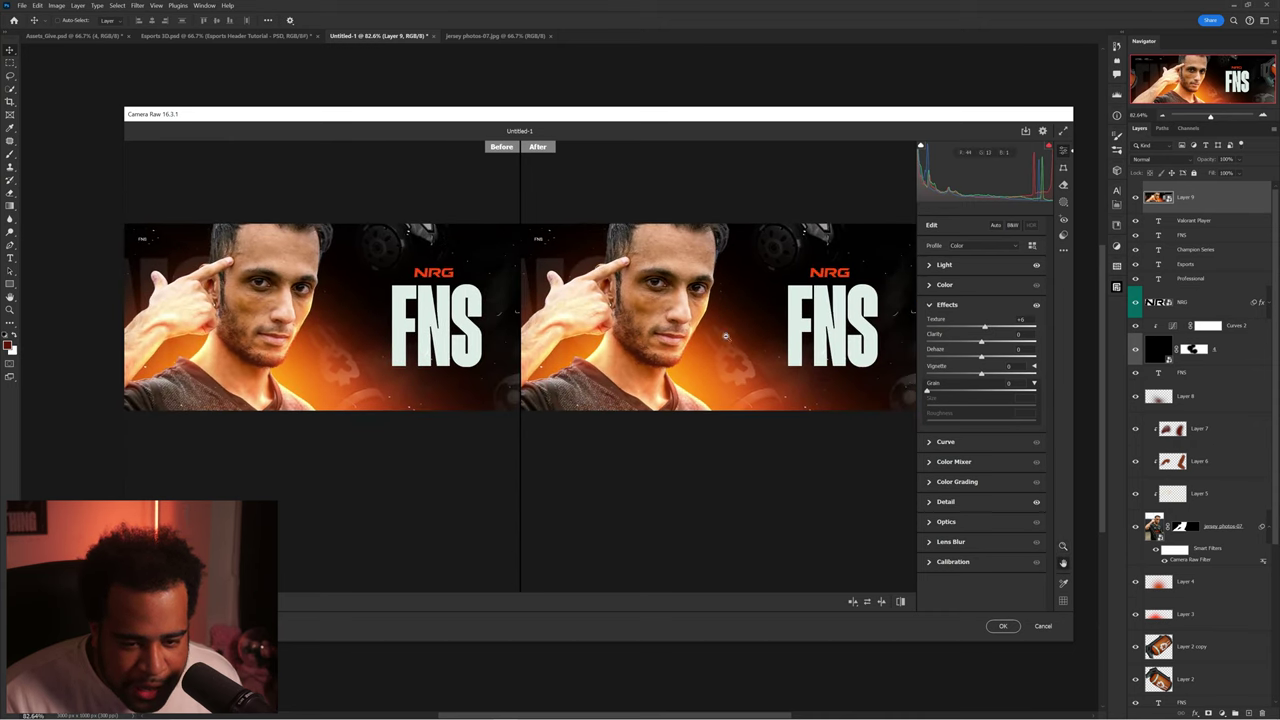
scroll(738, 334, down, 1)
- Experiment with the Blues hue in the Color Mixer while checking the weapon's teal parts, and apply the Camera Raw filter
click(952, 462)
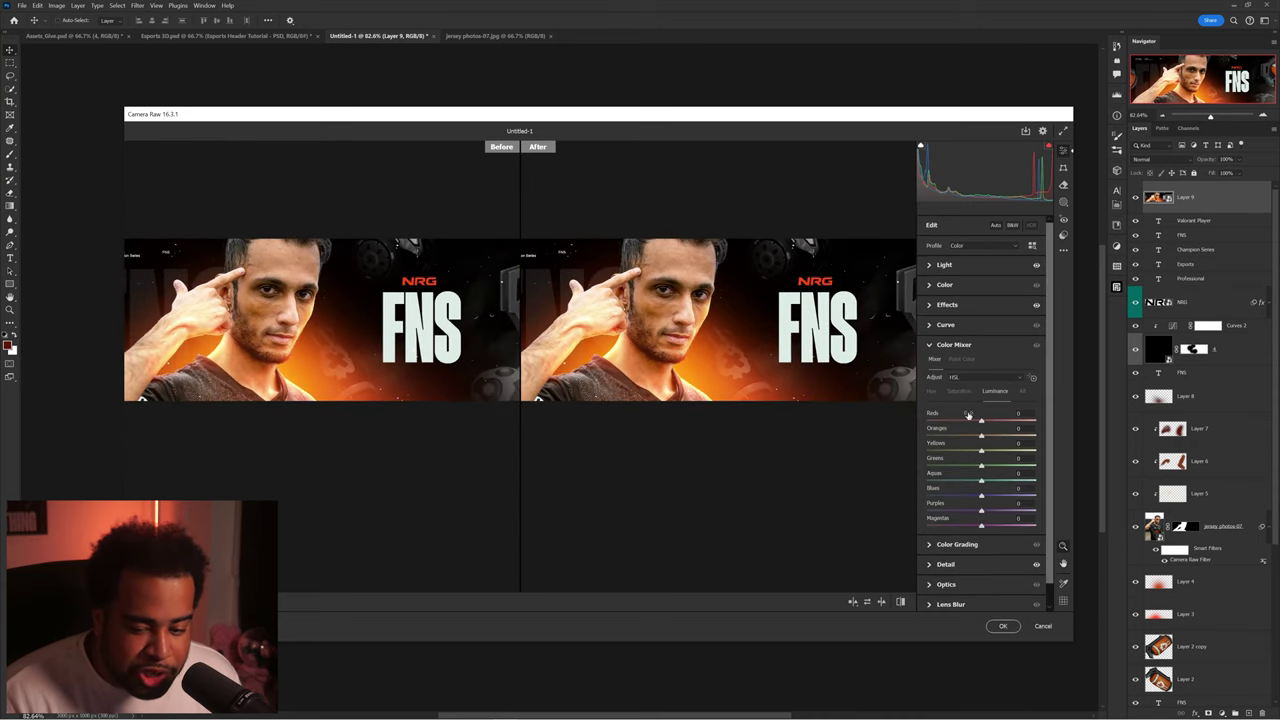
click(933, 391)
mouse_move(981, 435)
mouse_down()
mouse_move(952, 436)
mouse_move(971, 436)
mouse_up()
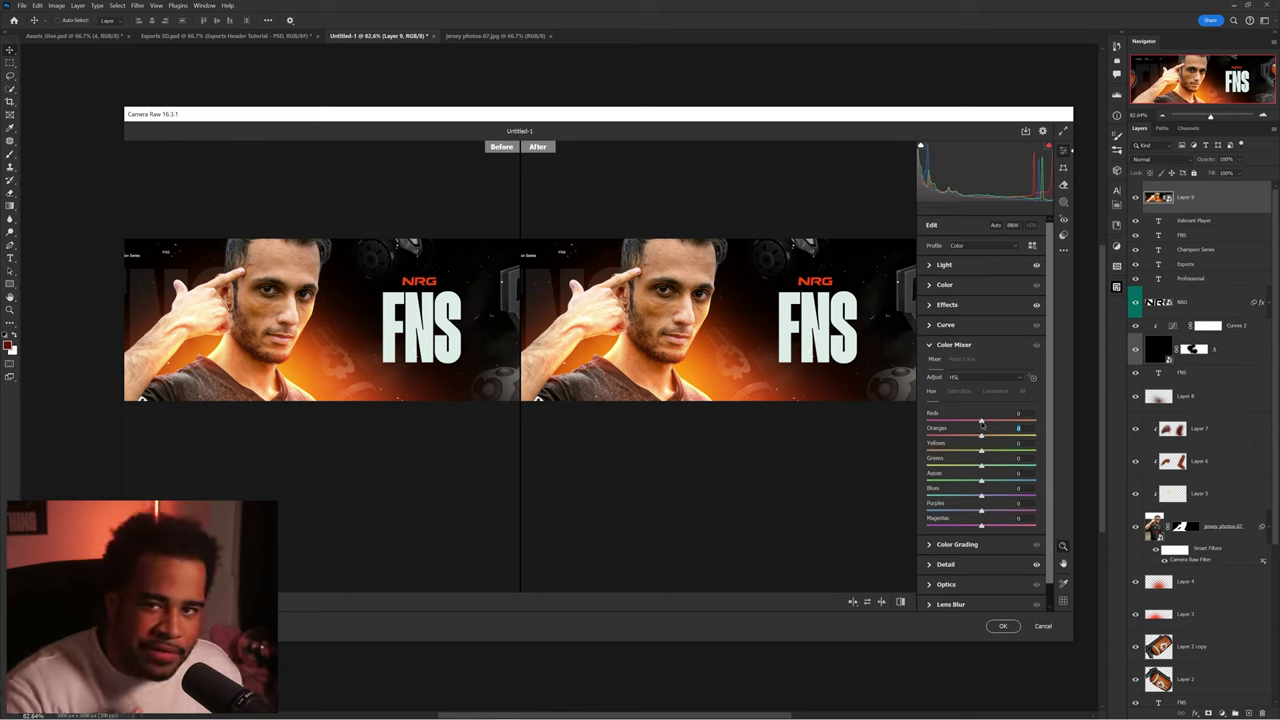
mouse_move(772, 355)
mouse_down()
mouse_move(728, 352)
mouse_move(777, 325)
mouse_move(752, 340)
mouse_up()
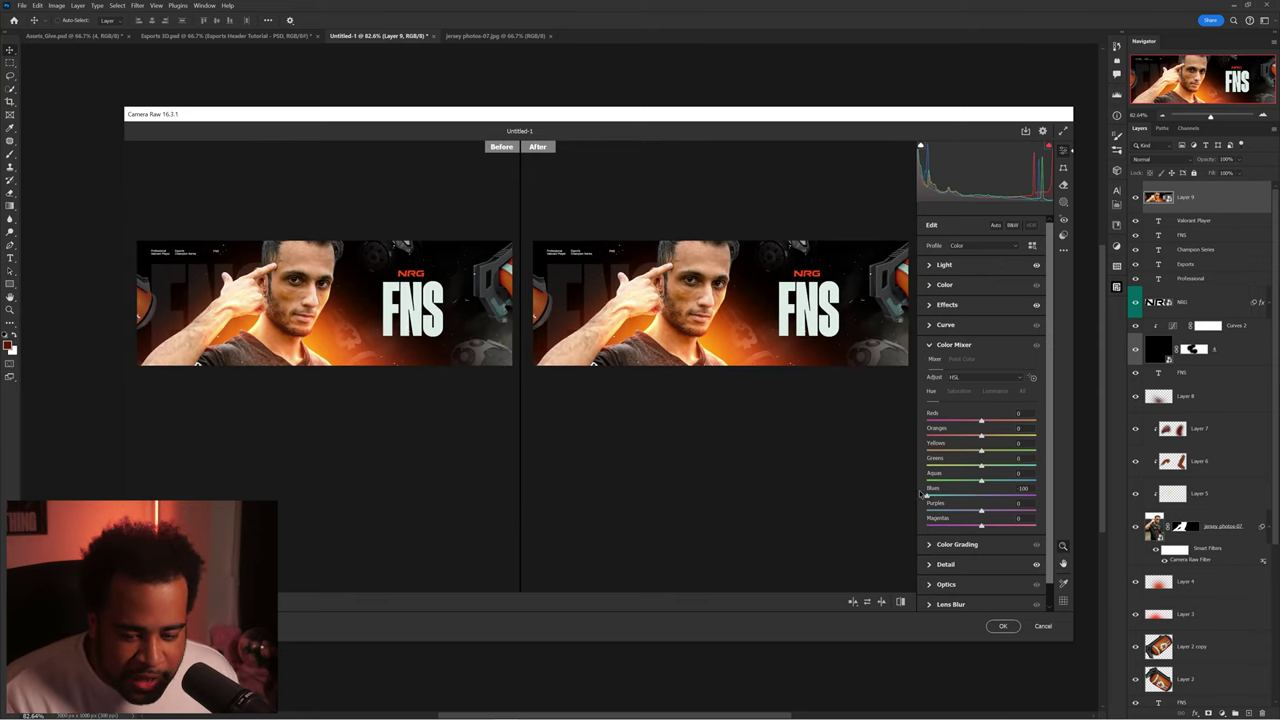
scroll(785, 280, up, 5)
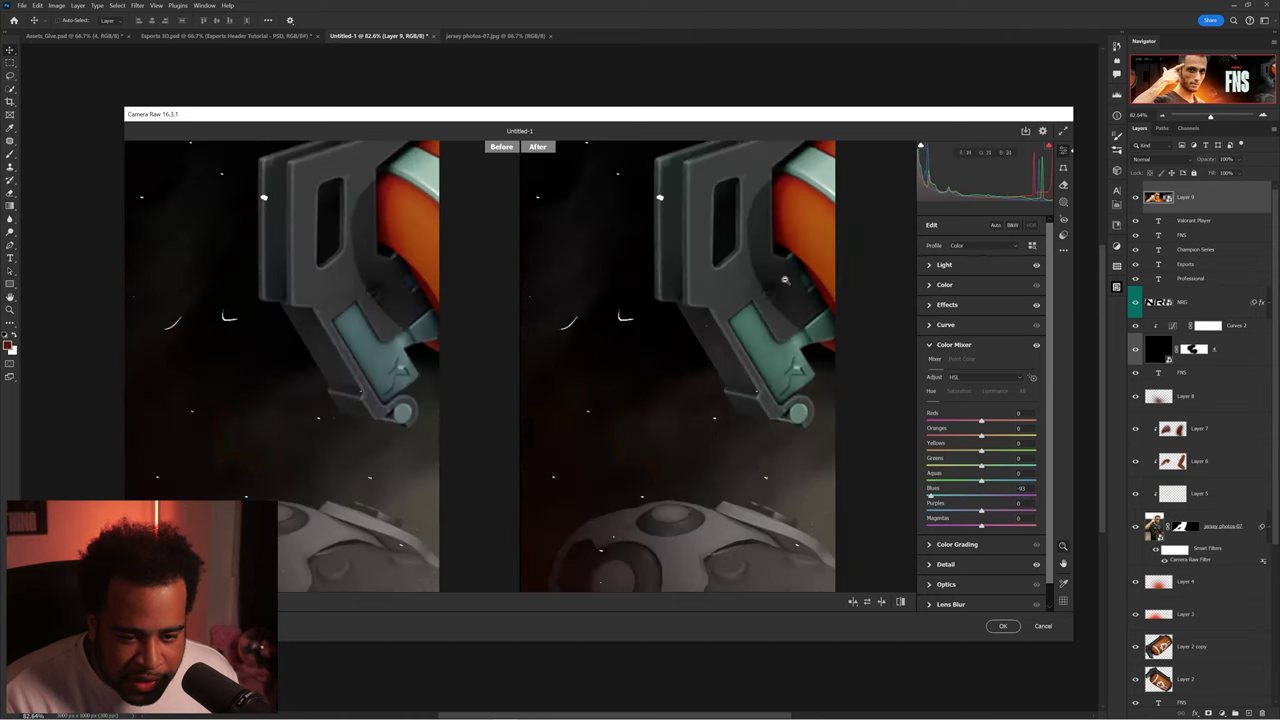
scroll(785, 280, down, 5)
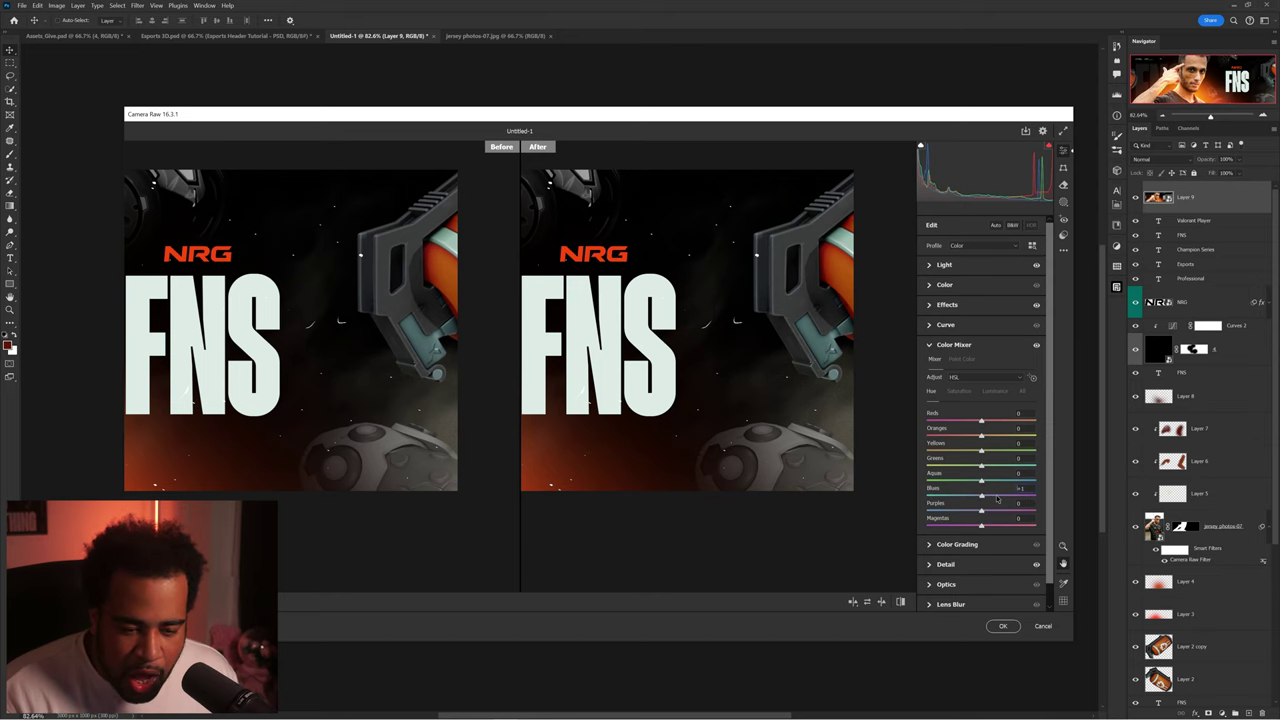
click(1003, 626)
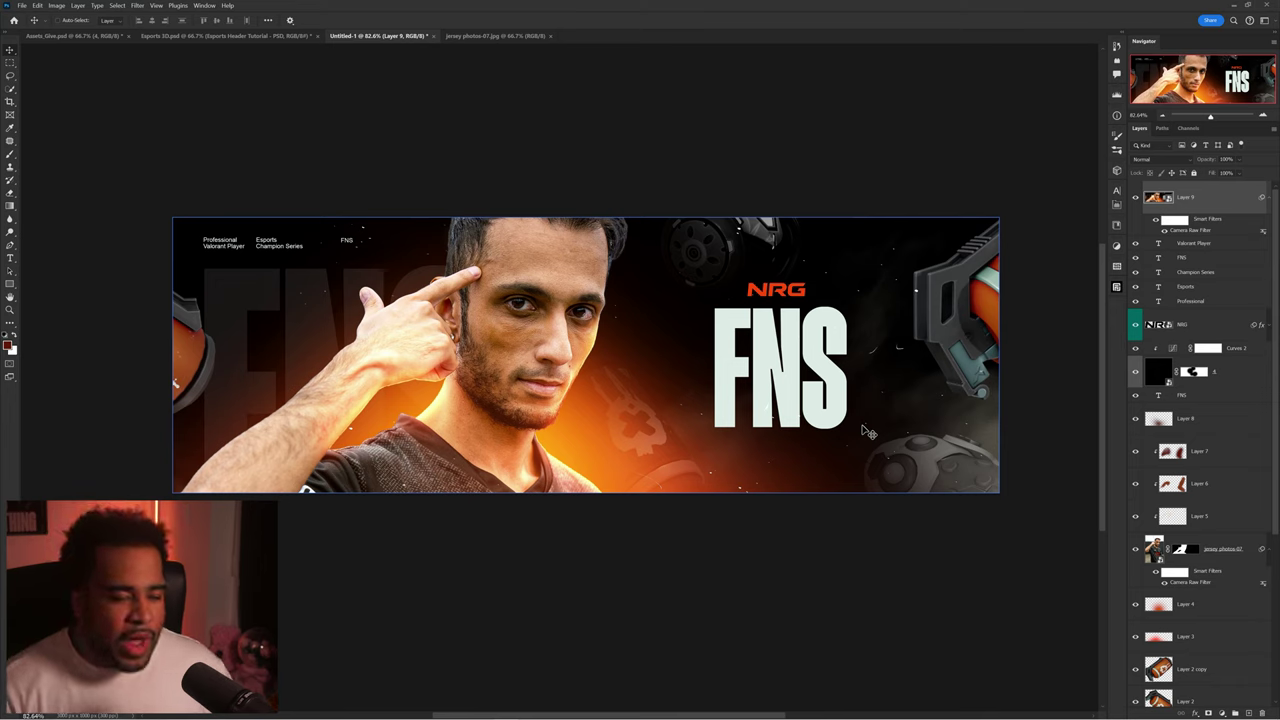
- Open the Save for Web (Legacy) export for the finished header
click(21, 6)
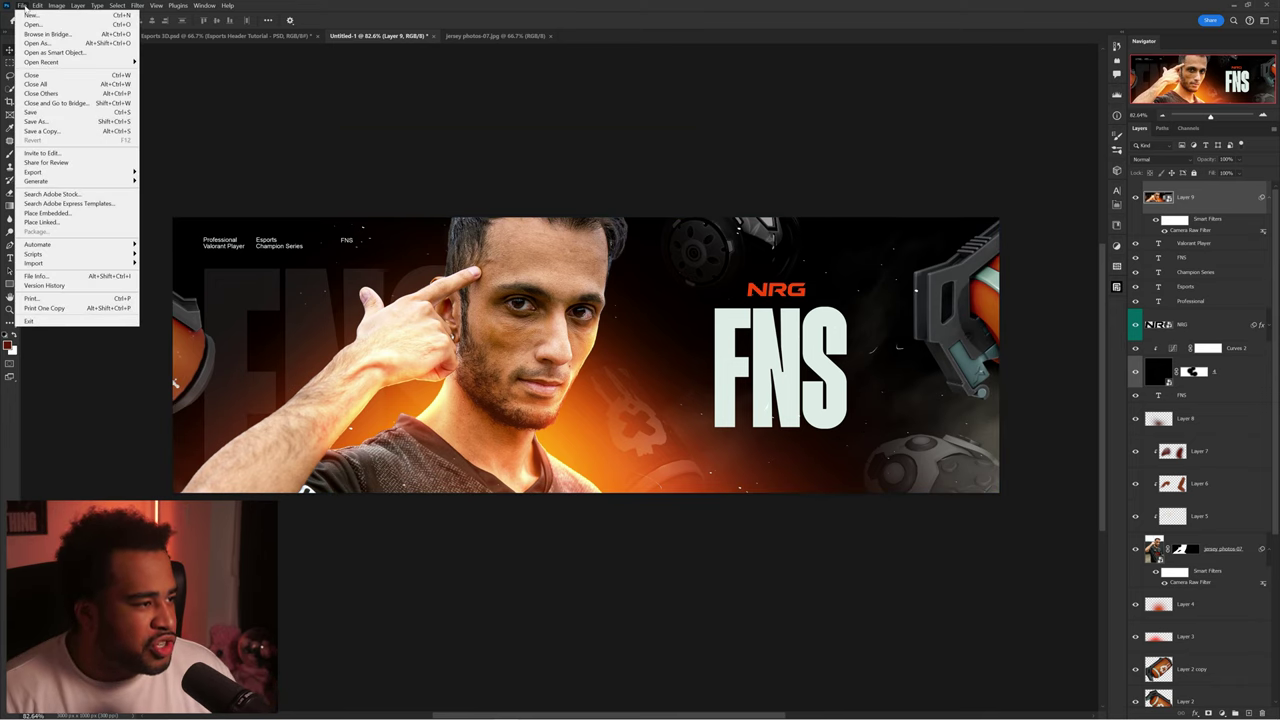
mouse_move(51, 173)
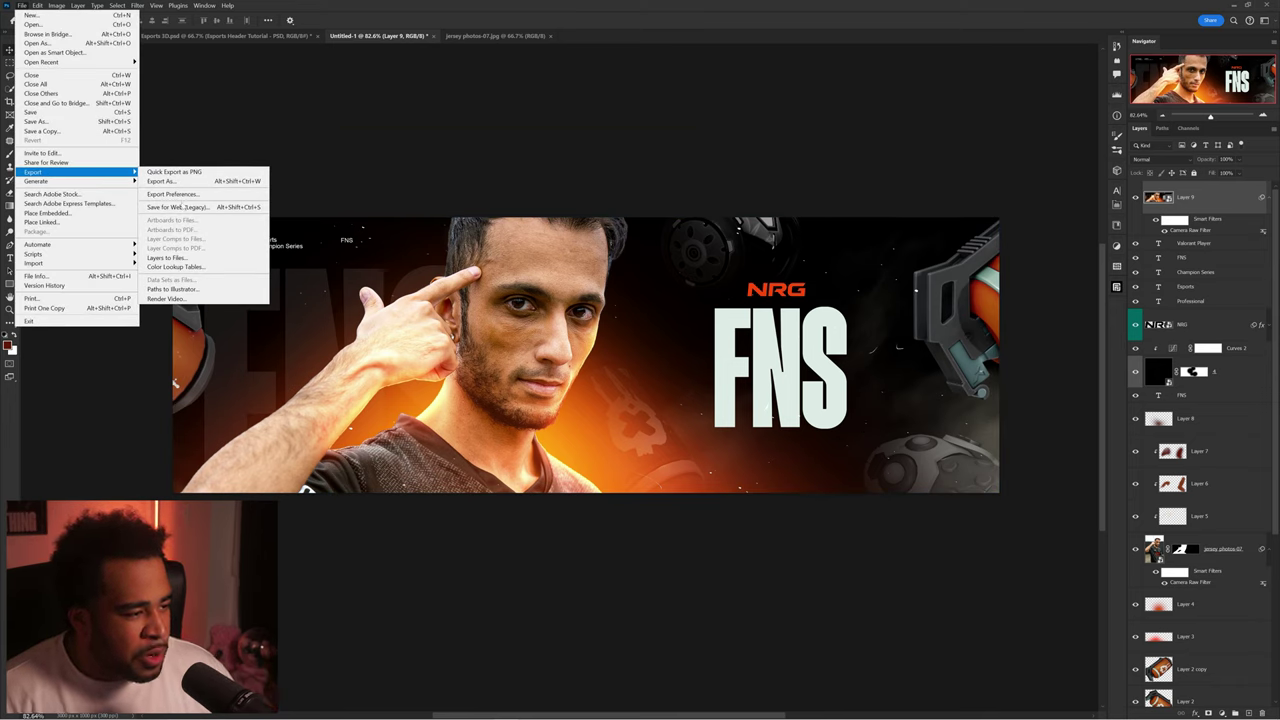
click(185, 207)
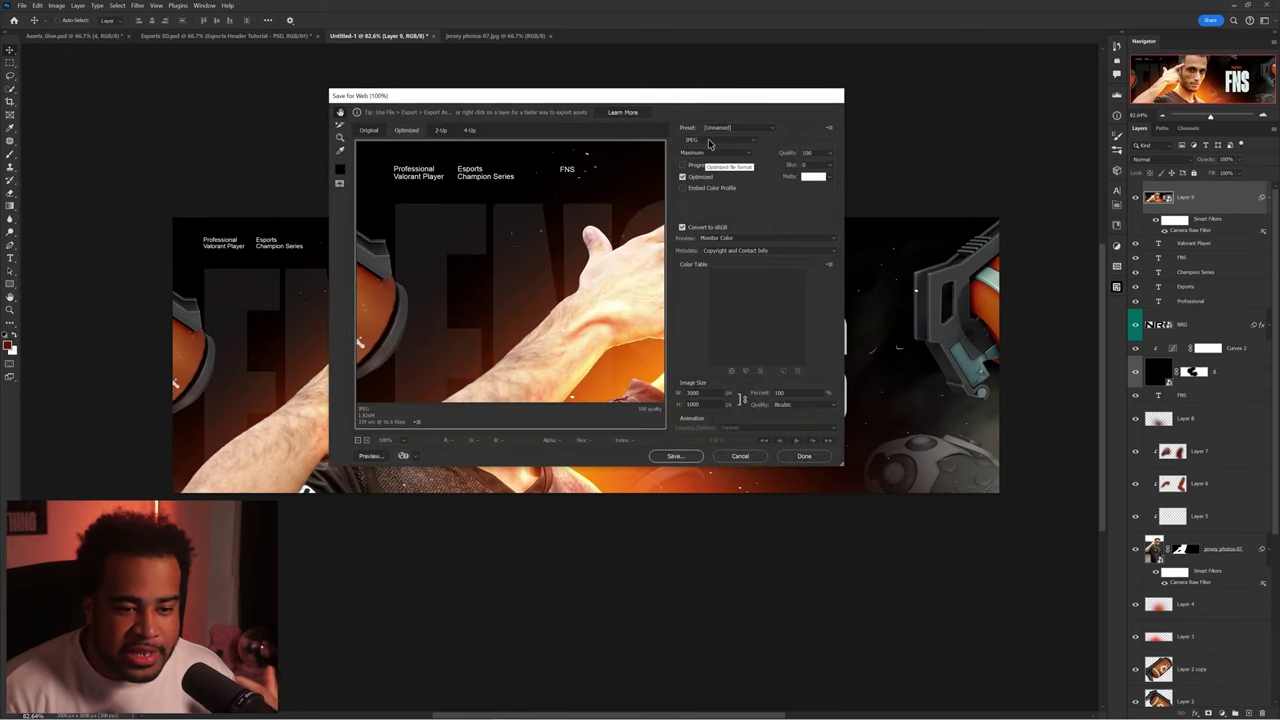